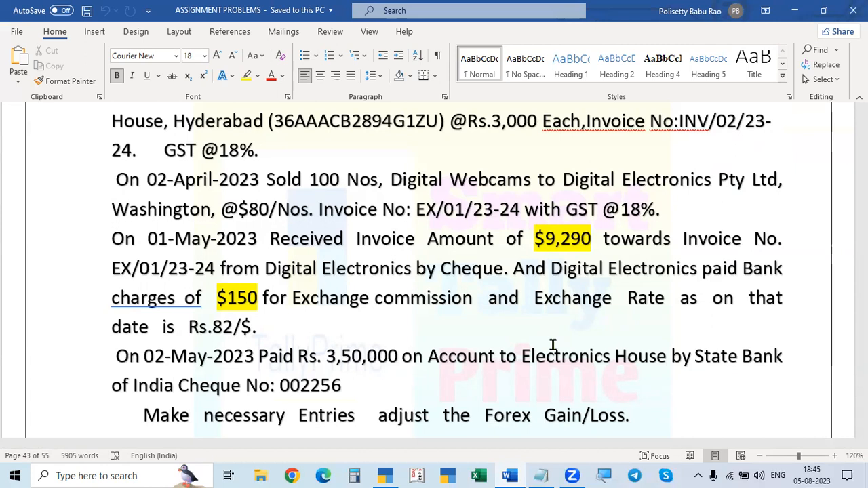
Step: Review the currencies, exchange rates, ledgers and transactions given for Problems 1 and 2 in the assignment document
{"action": "scroll", "coordinate": [552, 344], "scroll_direction": "down", "scroll_amount": 10}
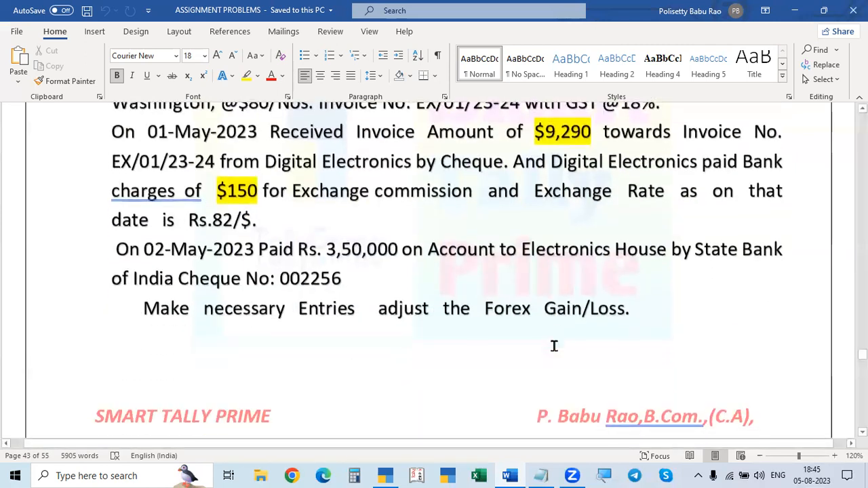
{"action": "scroll", "coordinate": [555, 401], "scroll_direction": "up", "scroll_amount": 2}
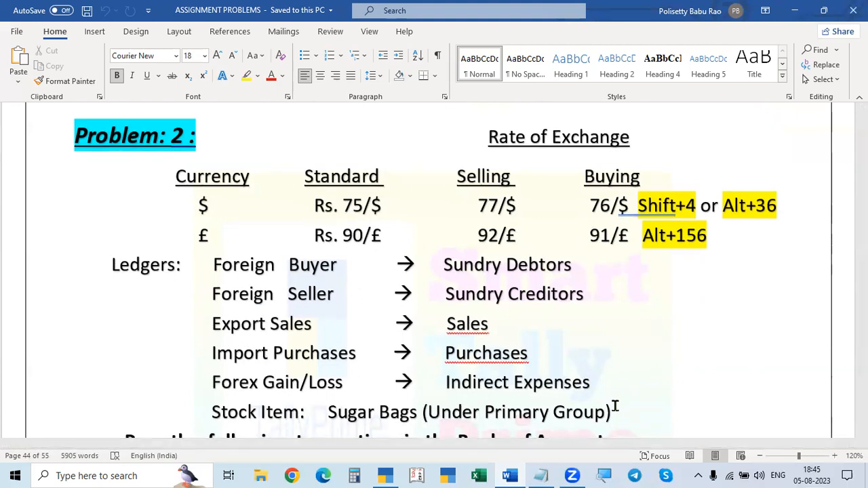
{"action": "scroll", "coordinate": [615, 406], "scroll_direction": "down", "scroll_amount": 5}
{"action": "scroll", "coordinate": [615, 405], "scroll_direction": "up", "scroll_amount": 4}
{"action": "scroll", "coordinate": [615, 405], "scroll_direction": "up", "scroll_amount": 15}
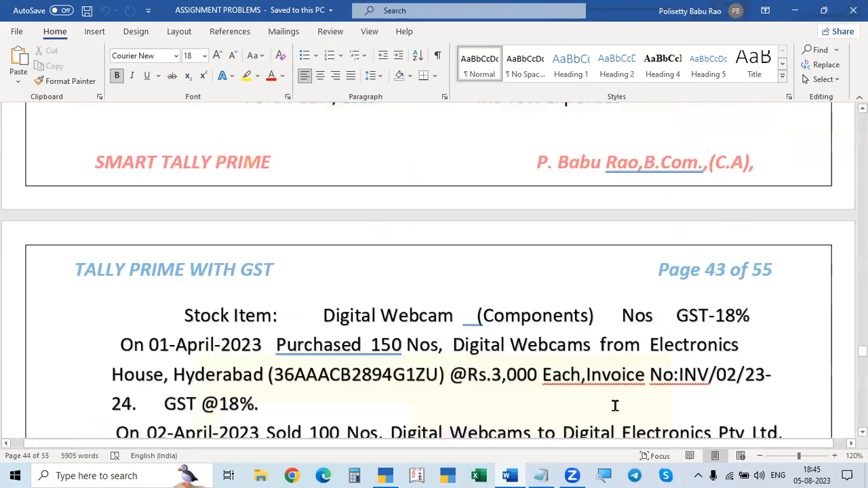
{"action": "scroll", "coordinate": [617, 411], "scroll_direction": "up", "scroll_amount": 15}
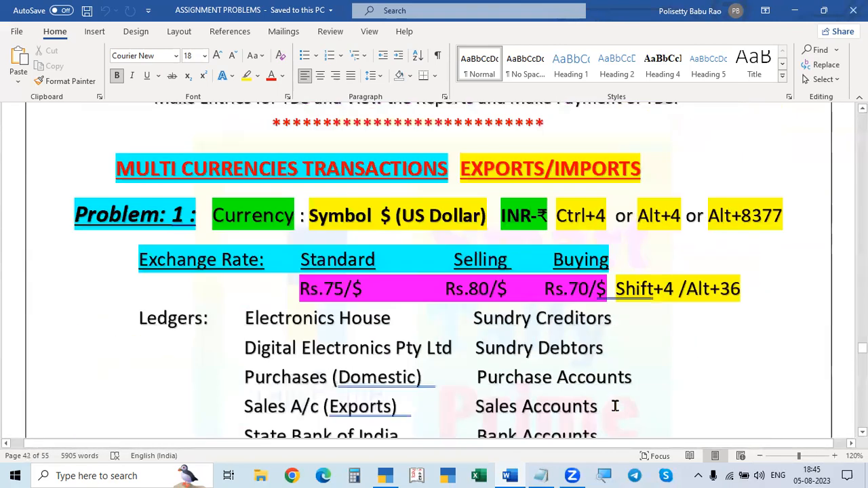
{"action": "scroll", "coordinate": [590, 367], "scroll_direction": "down", "scroll_amount": 20}
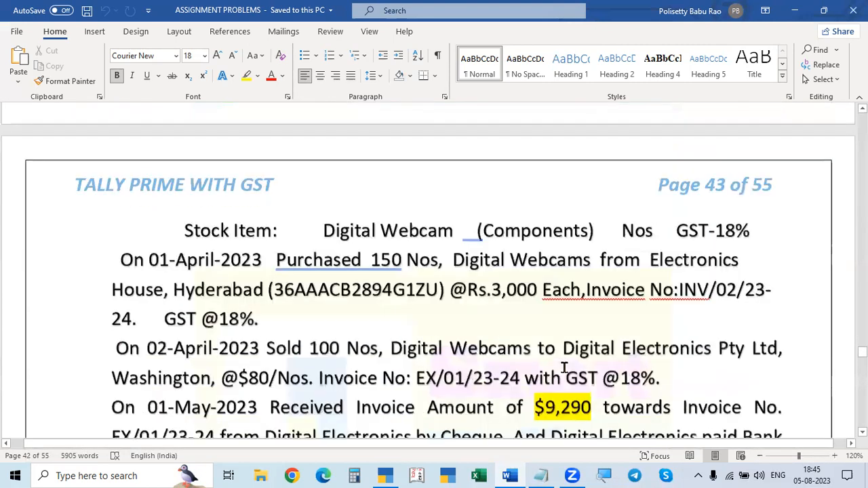
{"action": "scroll", "coordinate": [564, 373], "scroll_direction": "down", "scroll_amount": 10}
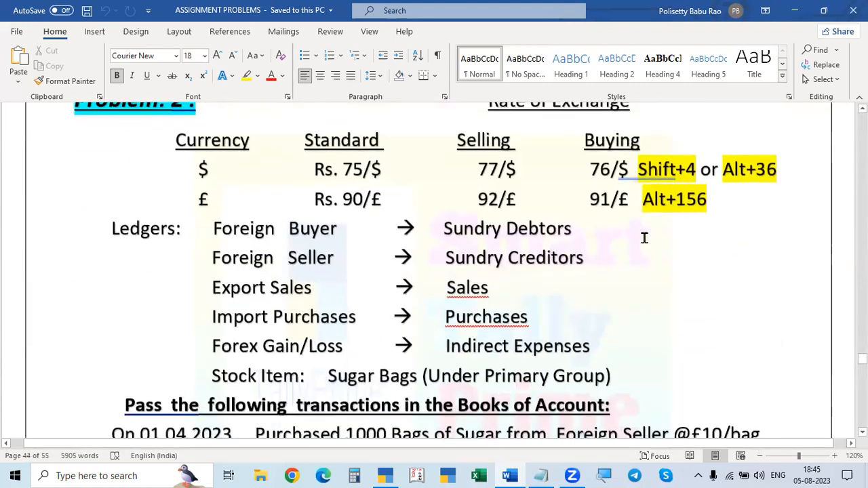
{"action": "scroll", "coordinate": [529, 335], "scroll_direction": "up", "scroll_amount": 15}
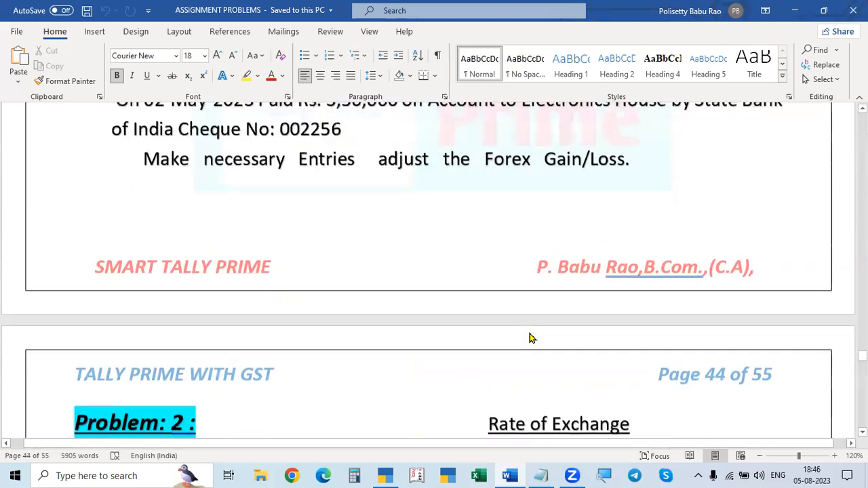
{"action": "scroll", "coordinate": [531, 338], "scroll_direction": "up", "scroll_amount": 5}
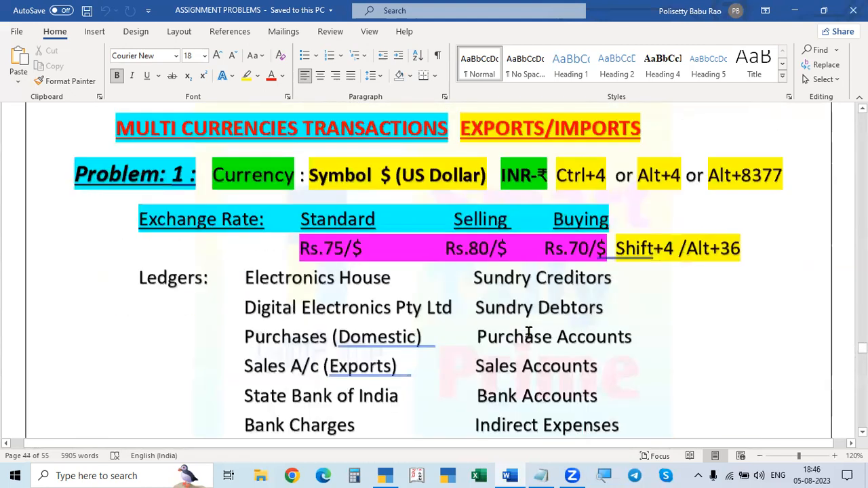
{"action": "scroll", "coordinate": [530, 333], "scroll_direction": "down", "scroll_amount": 2}
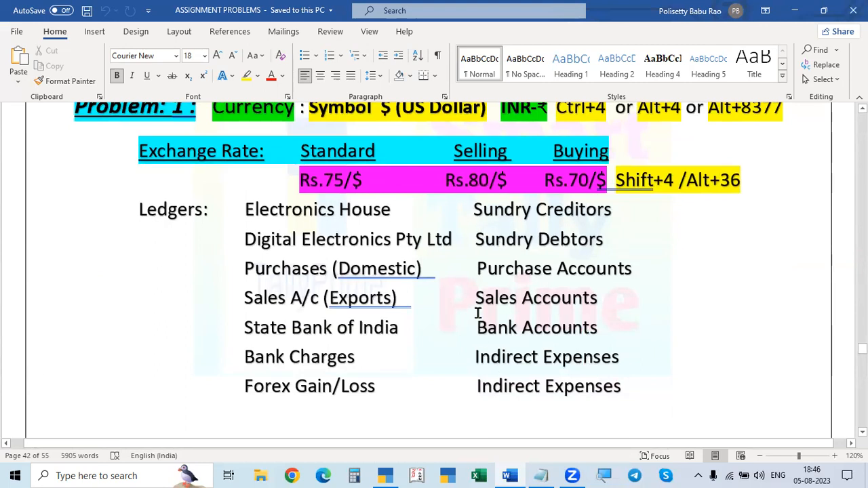
{"action": "scroll", "coordinate": [506, 287], "scroll_direction": "up", "scroll_amount": 1}
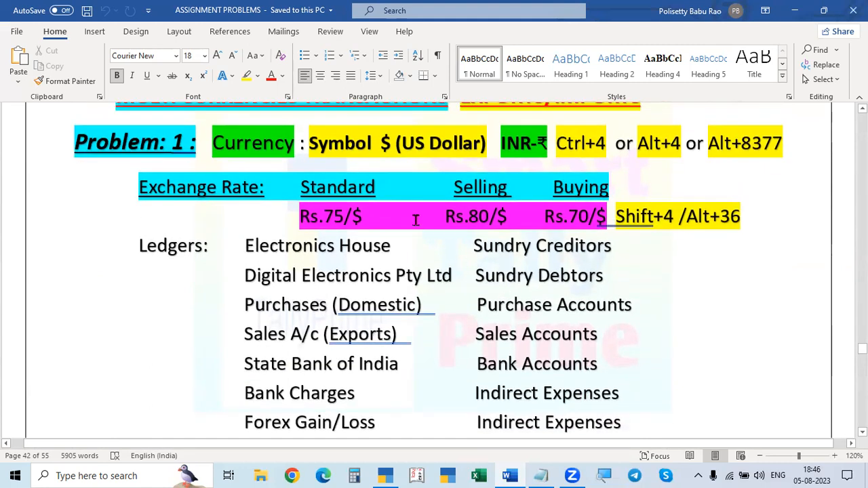
Step: Switch to TallyPrime, check the list of currencies and open the Rates of Exchange master for alteration
{"action": "left_click", "coordinate": [386, 476]}
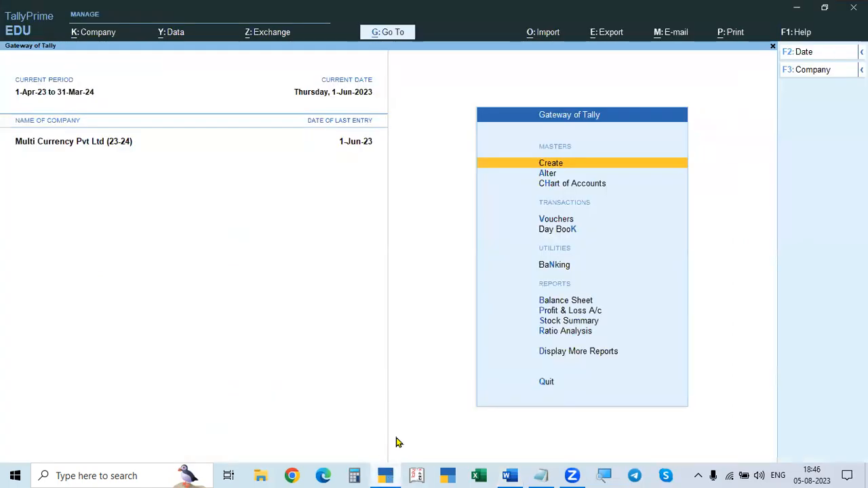
{"action": "key", "text": "Down"}
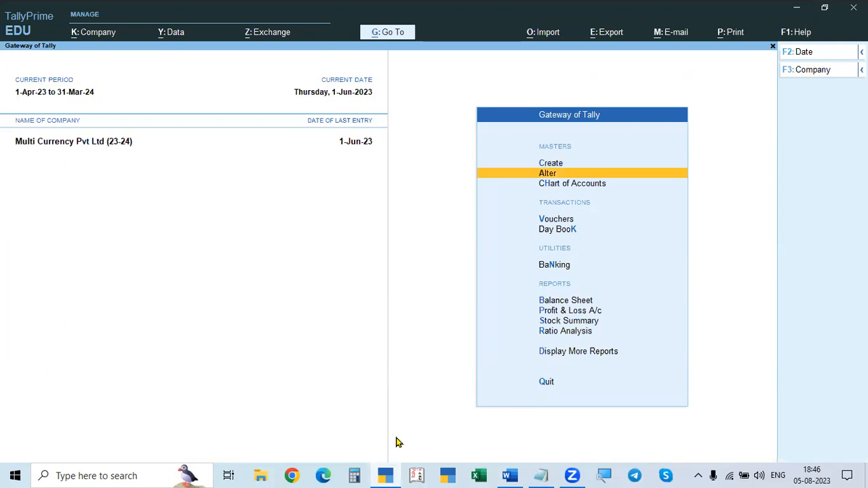
{"action": "key", "text": "Return"}
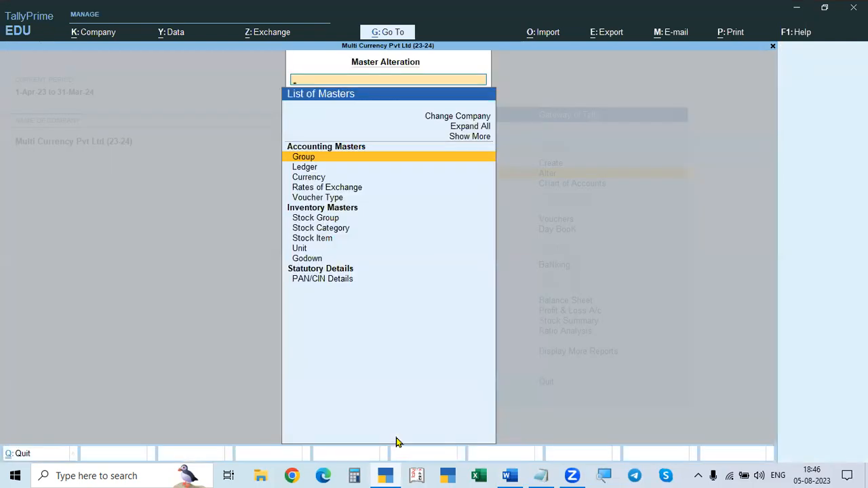
{"action": "key", "text": "Down"}
{"action": "key", "text": "Down"}
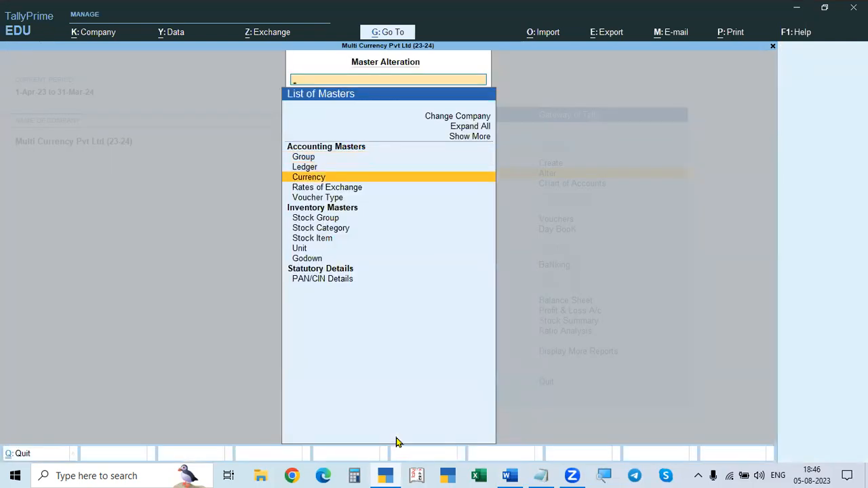
{"action": "key", "text": "Return"}
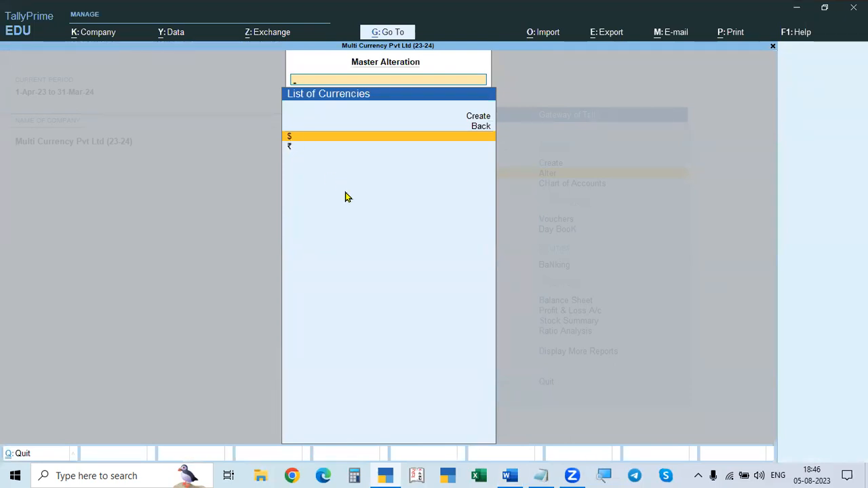
{"action": "key", "text": "Escape"}
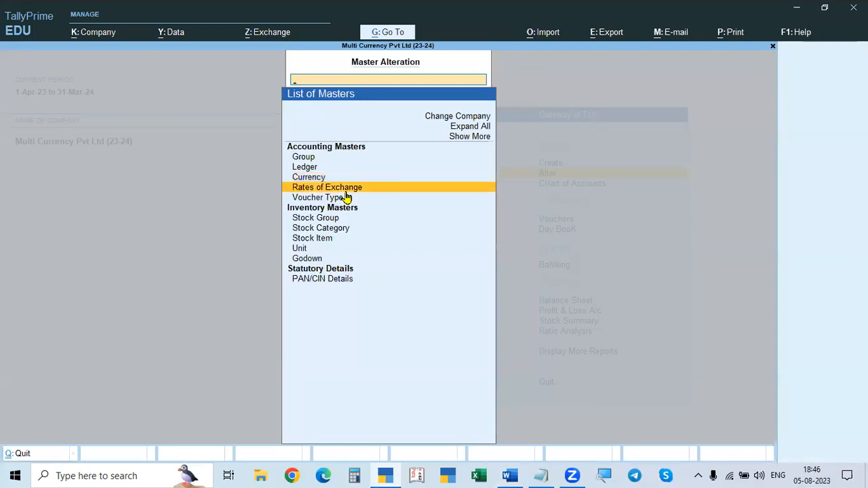
{"action": "left_click", "coordinate": [345, 192]}
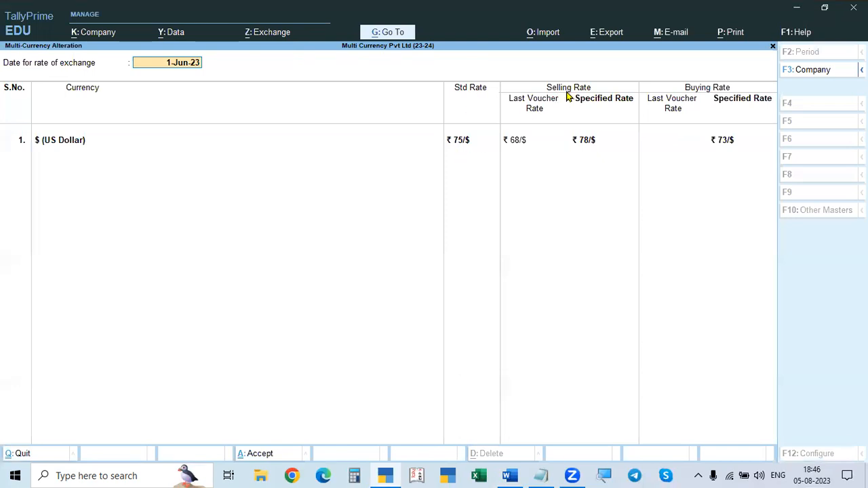
Step: Check Problem 1's rates in the Word document and set the US Dollar's specified selling rate to 80 in TallyPrime
{"action": "key", "text": "alt+Tab"}
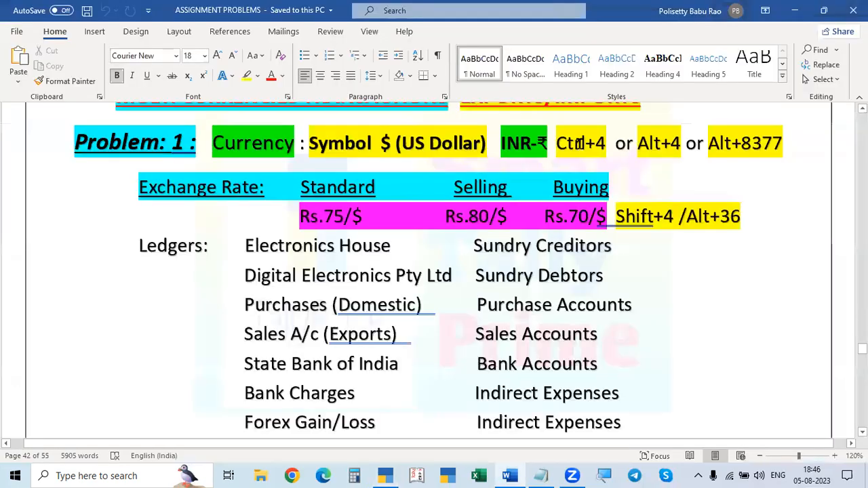
{"action": "key", "text": "alt+Tab"}
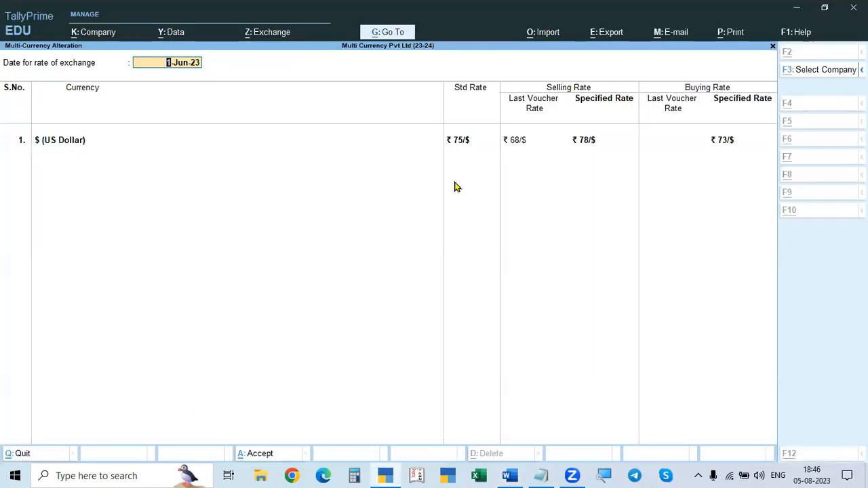
{"action": "key", "text": "alt+Tab"}
{"action": "key", "text": "alt+Tab"}
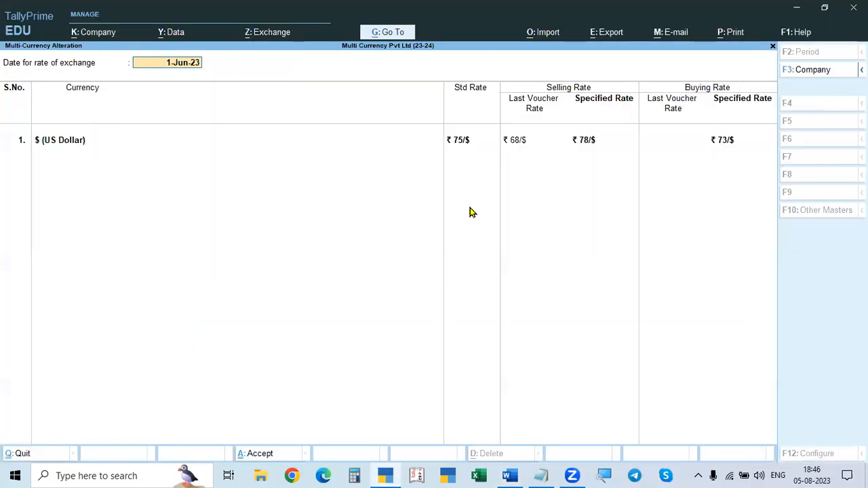
{"action": "key", "text": "alt+Tab"}
{"action": "key", "text": "alt+Tab"}
{"action": "left_click", "coordinate": [585, 146]}
{"action": "type", "text": "80"}
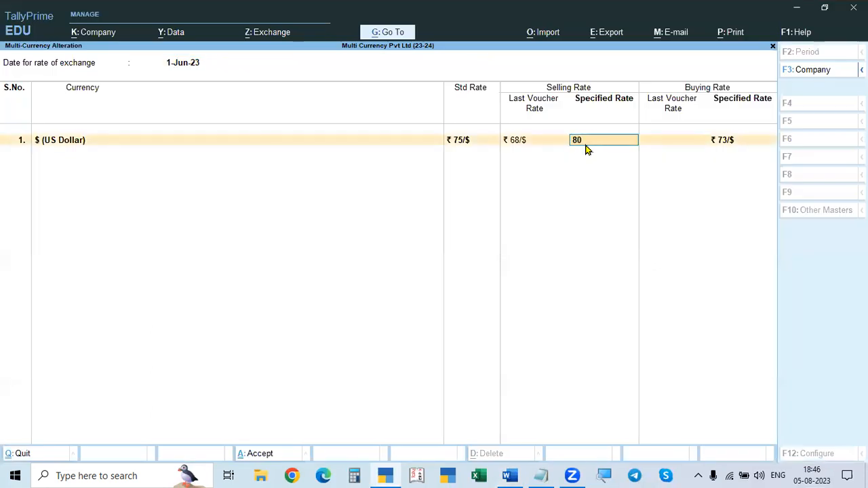
{"action": "key", "text": "Return"}
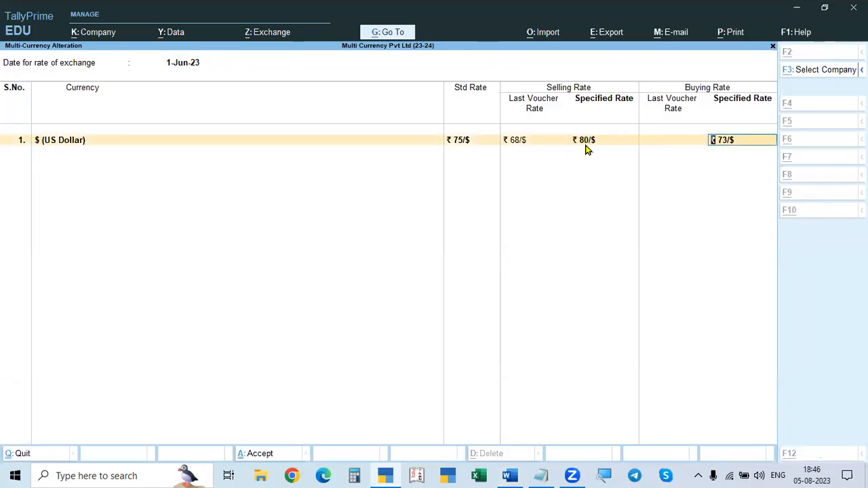
Step: Set the US Dollar's specified buying rate to 70 and accept the exchange rates
{"action": "key", "text": "alt+Tab"}
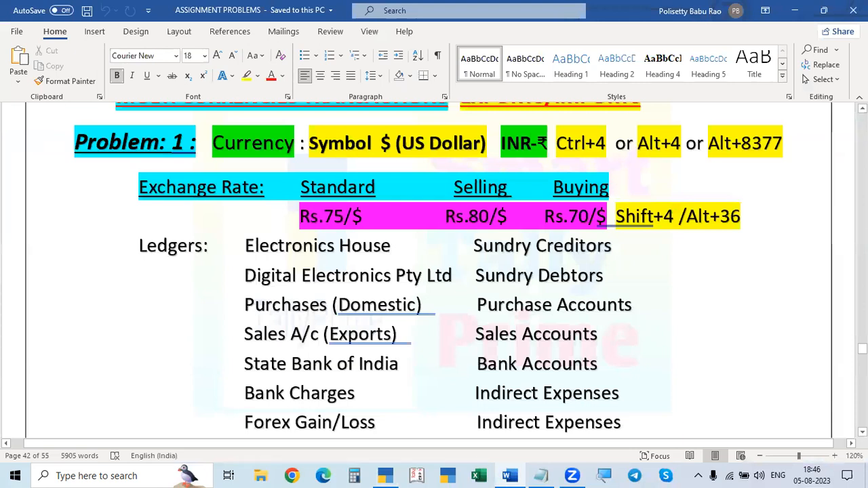
{"action": "key", "text": "alt+Tab"}
{"action": "type", "text": "70"}
{"action": "key", "text": "Return"}
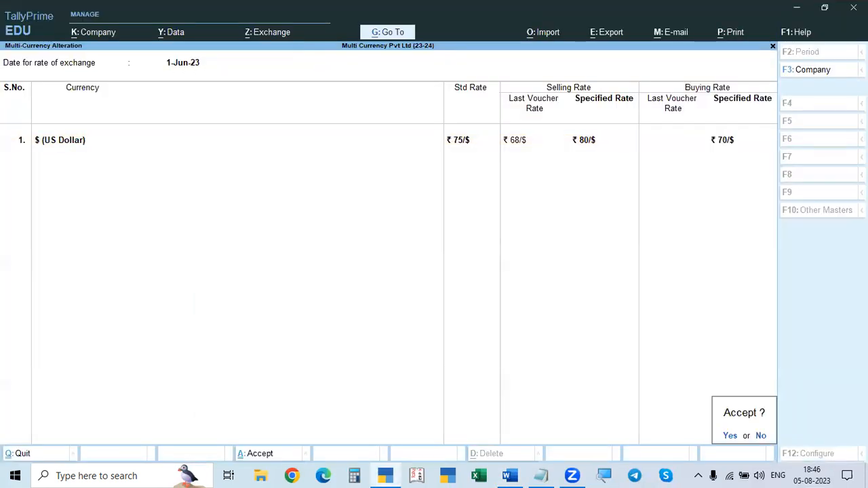
{"action": "key", "text": "alt+Tab"}
Step: Switch to the Word document, insert a trial ₹ symbol directly after Problem 1's Buying heading and remove it
{"action": "key", "text": "alt+Tab"}
{"action": "key", "text": "Return"}
{"action": "key", "text": "alt+Tab"}
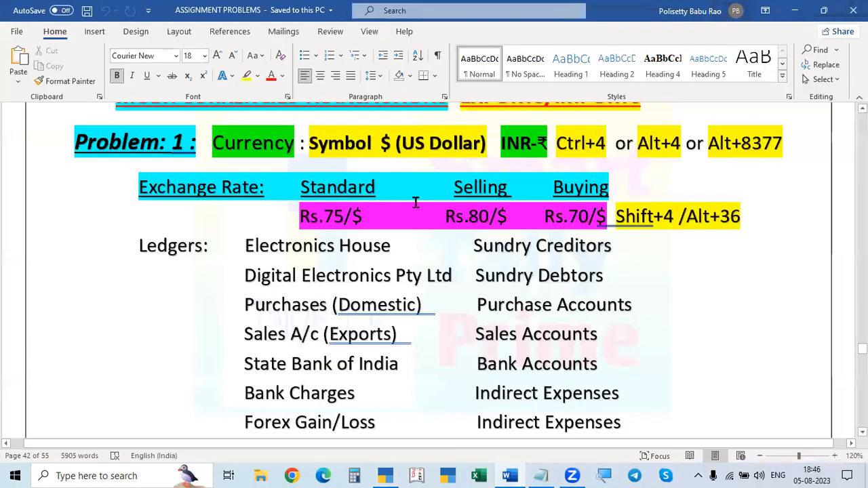
{"action": "scroll", "coordinate": [438, 245], "scroll_direction": "up", "scroll_amount": 1}
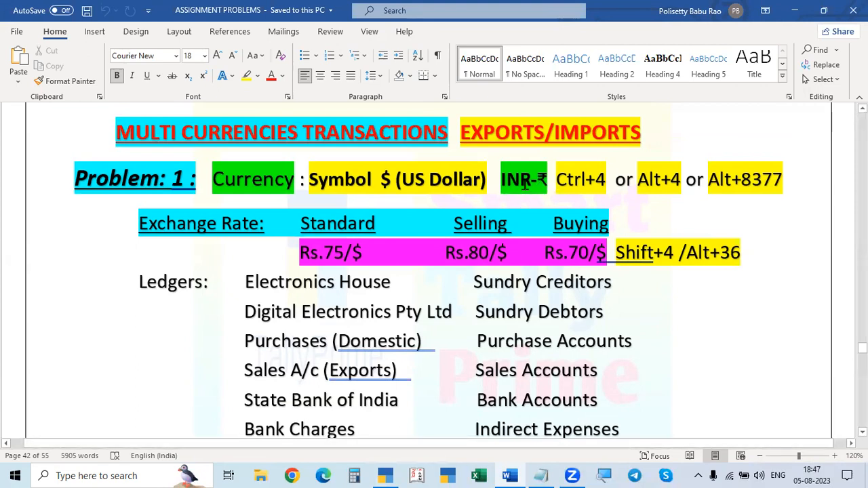
{"action": "left_click", "coordinate": [582, 192]}
{"action": "left_click", "coordinate": [758, 224]}
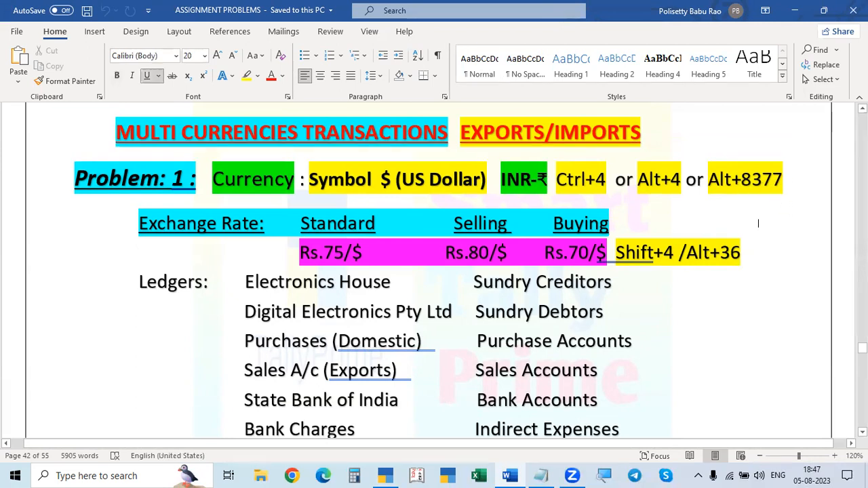
{"action": "type", "text": "₹"}
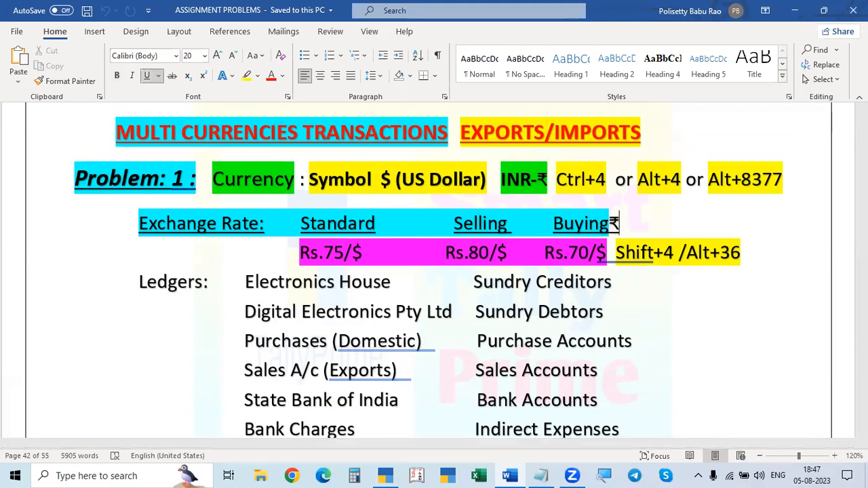
{"action": "key", "text": "BackSpace"}
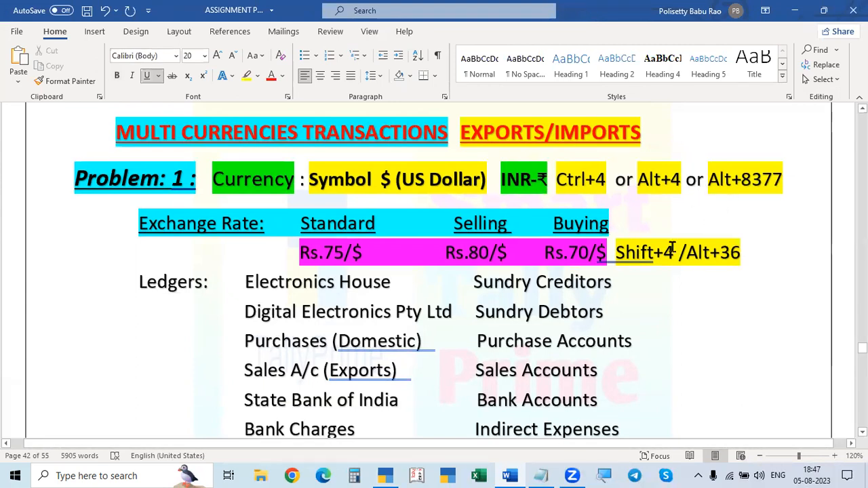
{"action": "scroll", "coordinate": [568, 331], "scroll_direction": "down", "scroll_amount": 2}
{"action": "scroll", "coordinate": [665, 220], "scroll_direction": "up", "scroll_amount": 2}
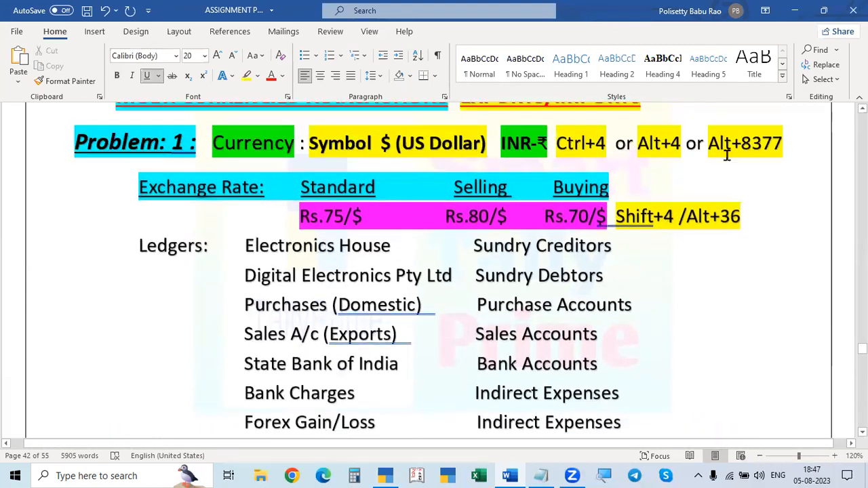
Step: Insert another trial ₹ symbol in the blank space beyond the Buying heading and erase it
{"action": "left_click", "coordinate": [752, 143]}
{"action": "left_click", "coordinate": [712, 173]}
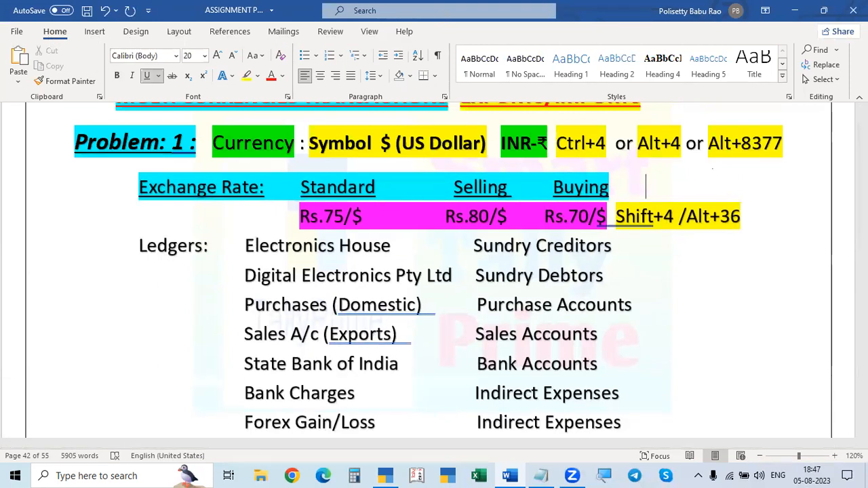
{"action": "type", "text": "₹"}
{"action": "key", "text": "BackSpace"}
Step: Insert a trial $ symbol after the Alt+36 note on Problem 1's rate line and erase it
{"action": "left_click", "coordinate": [616, 281]}
{"action": "scroll", "coordinate": [616, 281], "scroll_direction": "up", "scroll_amount": 1}
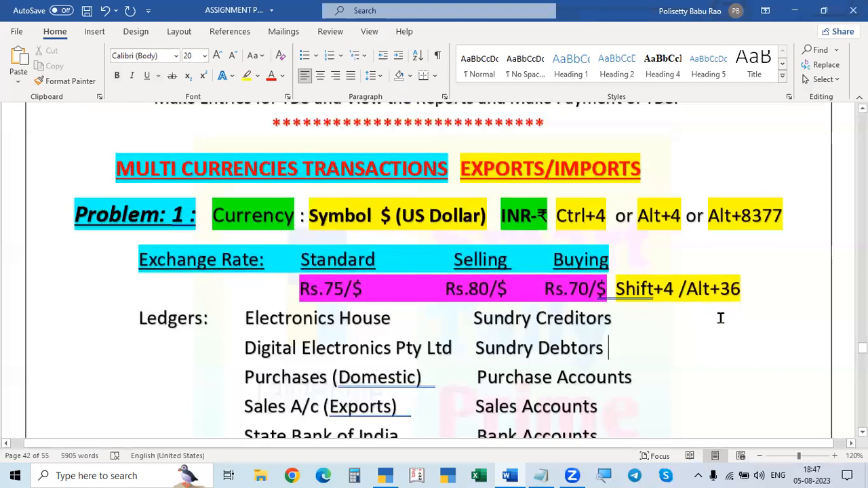
{"action": "left_click", "coordinate": [763, 302]}
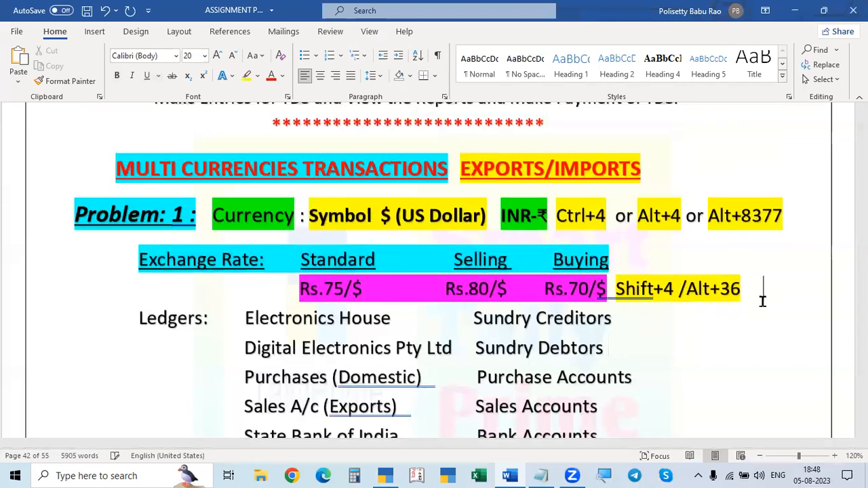
{"action": "type", "text": "$"}
{"action": "key", "text": "BackSpace"}
Step: Go to Problem 2 in the document, insert a trial £ symbol after the Alt+156 note on the pound rate line and erase it
{"action": "scroll", "coordinate": [768, 301], "scroll_direction": "down", "scroll_amount": 5}
{"action": "scroll", "coordinate": [767, 301], "scroll_direction": "up", "scroll_amount": 5}
{"action": "scroll", "coordinate": [665, 260], "scroll_direction": "down", "scroll_amount": 3}
{"action": "scroll", "coordinate": [664, 260], "scroll_direction": "down", "scroll_amount": 8}
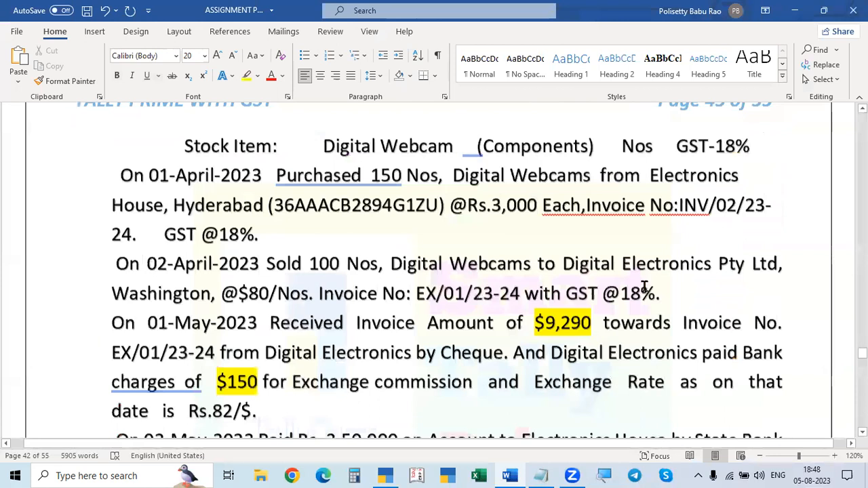
{"action": "scroll", "coordinate": [644, 289], "scroll_direction": "down", "scroll_amount": 10}
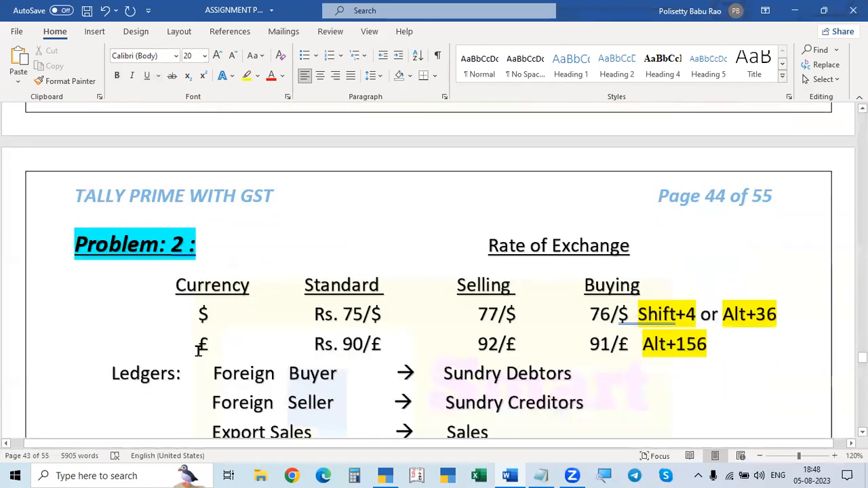
{"action": "left_click", "coordinate": [727, 344]}
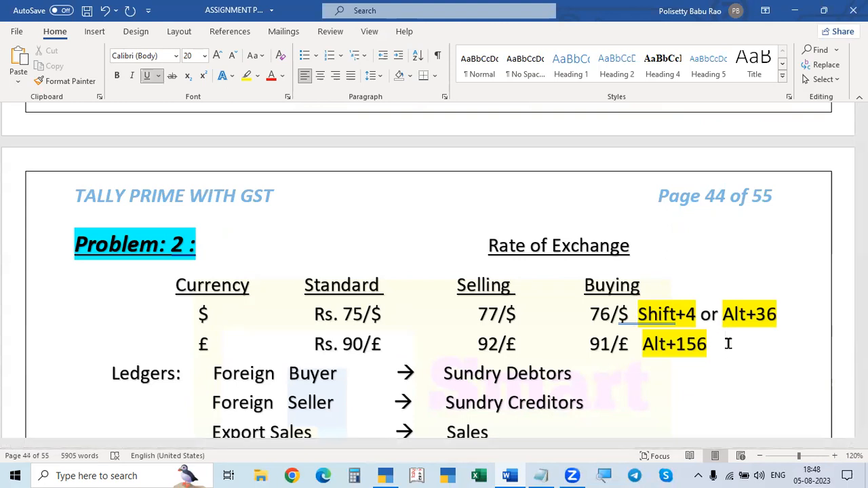
{"action": "type", "text": "%"}
{"action": "key", "text": "BackSpace"}
{"action": "key", "text": "BackSpace"}
{"action": "type", "text": "£"}
{"action": "key", "text": "BackSpace"}
{"action": "key", "text": "BackSpace"}
Step: Switch to TallyPrime, review the US Dollar's rates of exchange against Problem 1 in the Word document and quit the rates screen
{"action": "scroll", "coordinate": [819, 374], "scroll_direction": "up", "scroll_amount": 7}
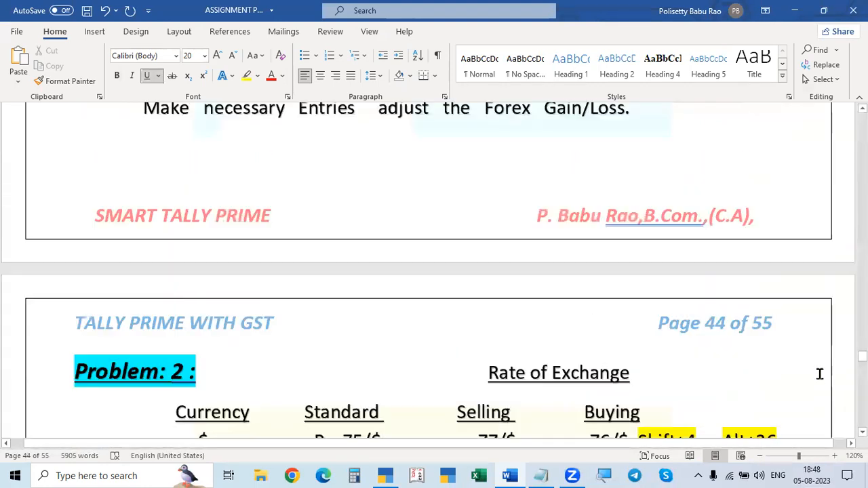
{"action": "scroll", "coordinate": [669, 310], "scroll_direction": "up", "scroll_amount": 10}
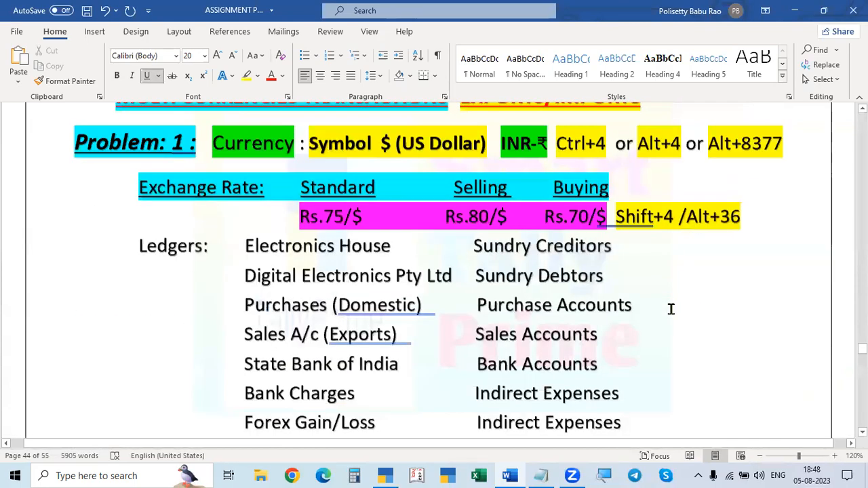
{"action": "key", "text": "alt+Tab"}
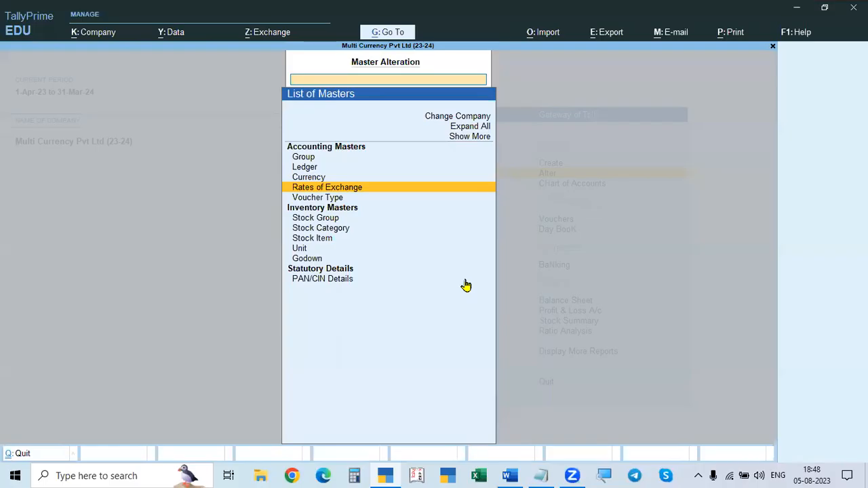
{"action": "left_click", "coordinate": [334, 192]}
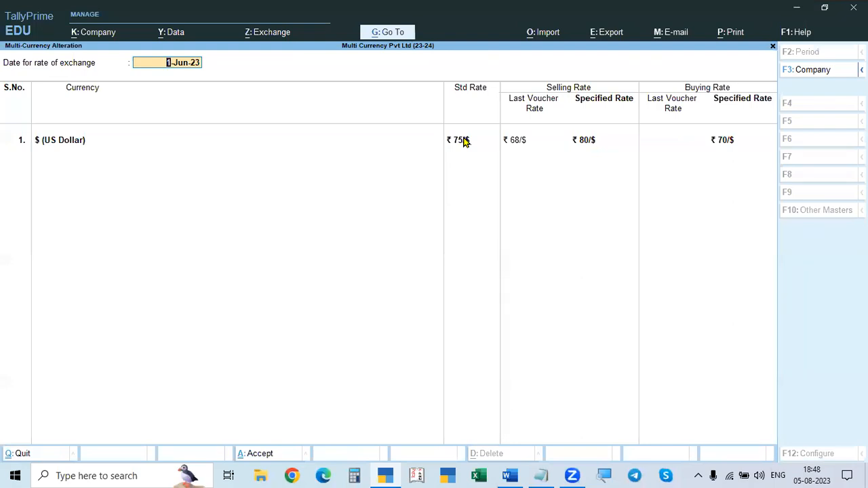
{"action": "key", "text": "Escape"}
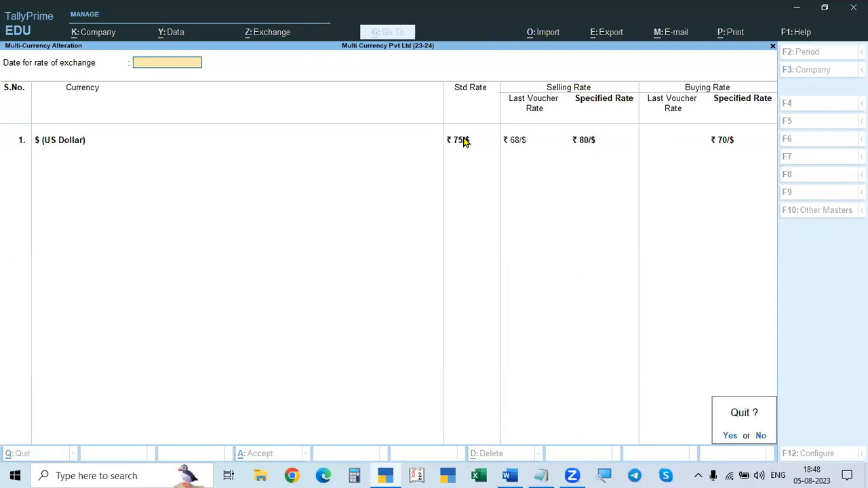
{"action": "key", "text": "alt+Tab"}
{"action": "scroll", "coordinate": [485, 223], "scroll_direction": "down", "scroll_amount": 6}
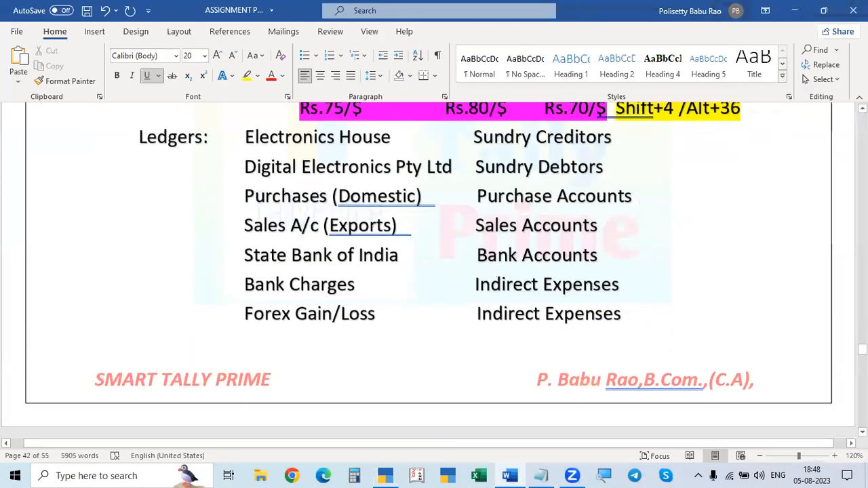
{"action": "scroll", "coordinate": [494, 225], "scroll_direction": "up", "scroll_amount": 3}
{"action": "key", "text": "alt+Tab"}
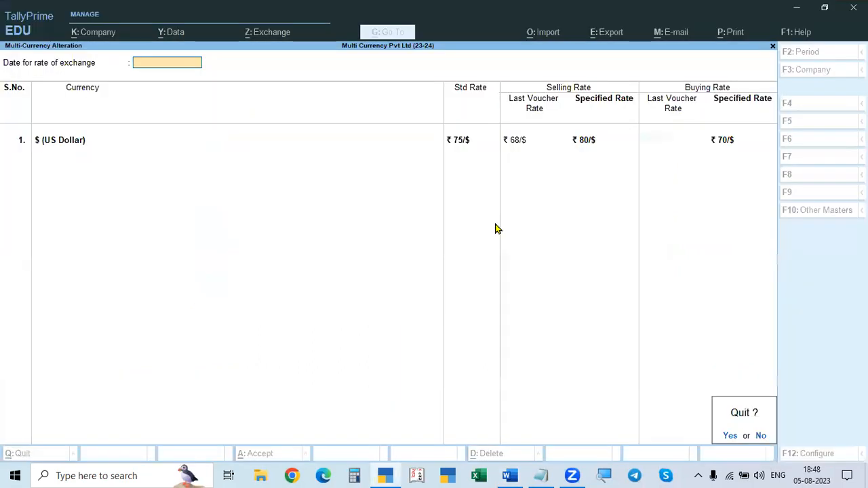
{"action": "key", "text": "y"}
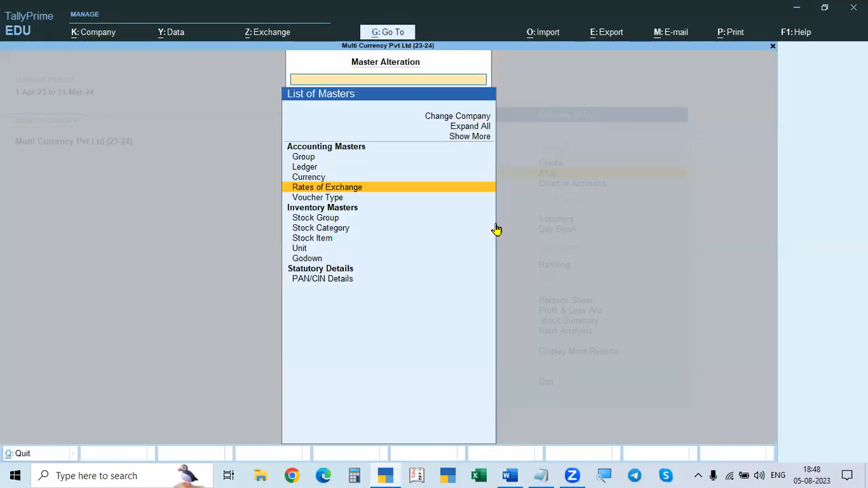
Step: Look through the list of ledgers available for alteration and return to the list of masters
{"action": "key", "text": "Up"}
{"action": "key", "text": "Up"}
{"action": "key", "text": "Return"}
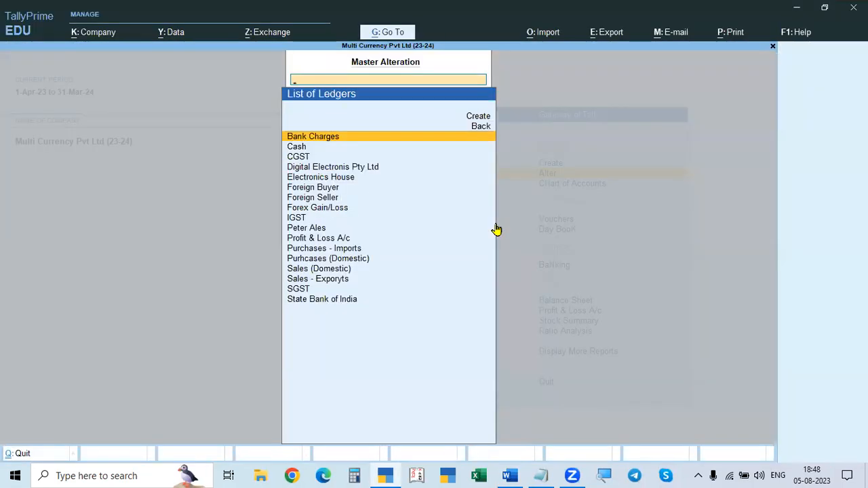
{"action": "key", "text": "Down"}
{"action": "key", "text": "Down"}
{"action": "key", "text": "Down"}
{"action": "key", "text": "Down"}
{"action": "key", "text": "Down"}
{"action": "key", "text": "Down"}
{"action": "key", "text": "Up"}
{"action": "key", "text": "Escape"}
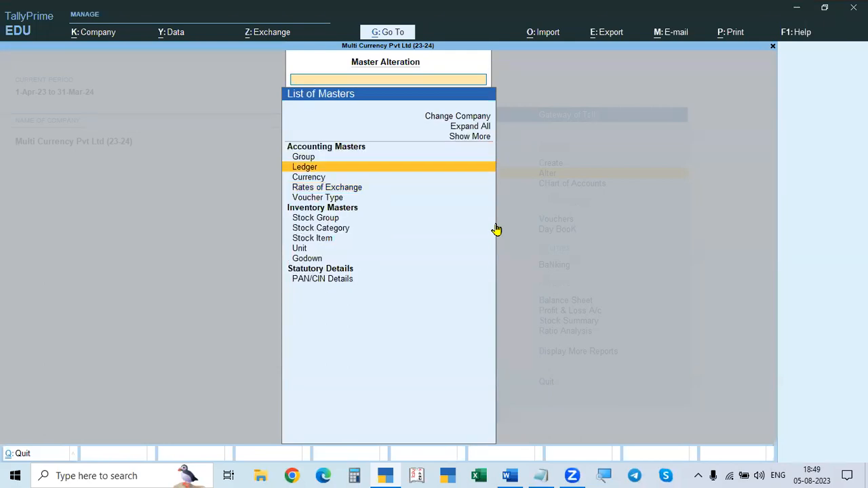
Step: Return to the Gateway of Tally and open accounting voucher creation
{"action": "key", "text": "Escape"}
{"action": "key", "text": "Down"}
{"action": "key", "text": "Down"}
{"action": "key", "text": "Down"}
{"action": "key", "text": "Down"}
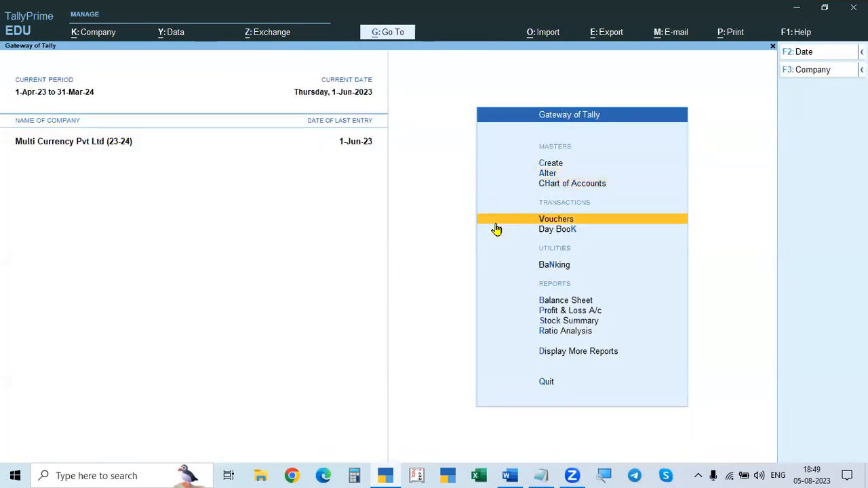
{"action": "key", "text": "Up"}
{"action": "key", "text": "Up"}
{"action": "key", "text": "Return"}
Step: Read Problem 1's transactions in the Word document and start a Purchase voucher in TallyPrime
{"action": "key", "text": "alt+Tab"}
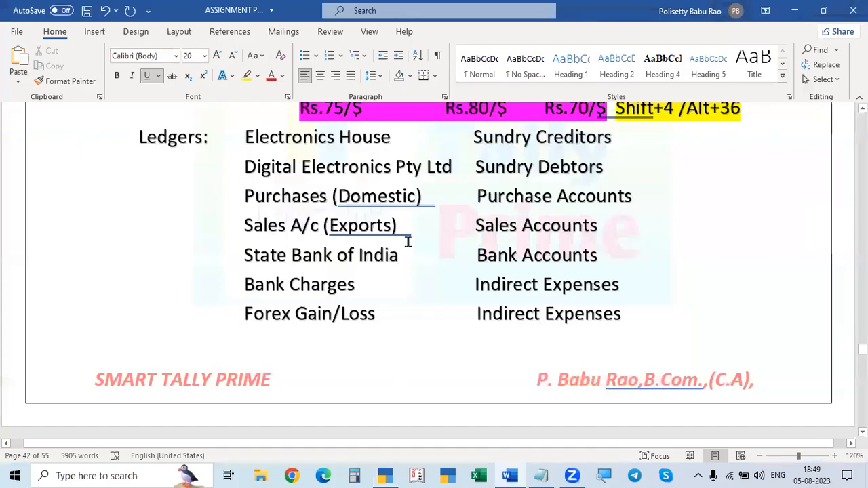
{"action": "scroll", "coordinate": [403, 285], "scroll_direction": "down", "scroll_amount": 5}
{"action": "scroll", "coordinate": [401, 319], "scroll_direction": "down", "scroll_amount": 3}
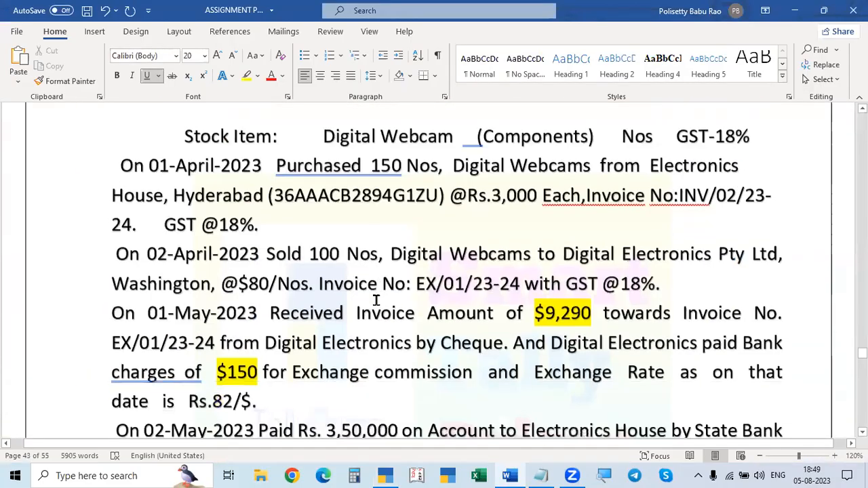
{"action": "scroll", "coordinate": [316, 202], "scroll_direction": "down", "scroll_amount": 1}
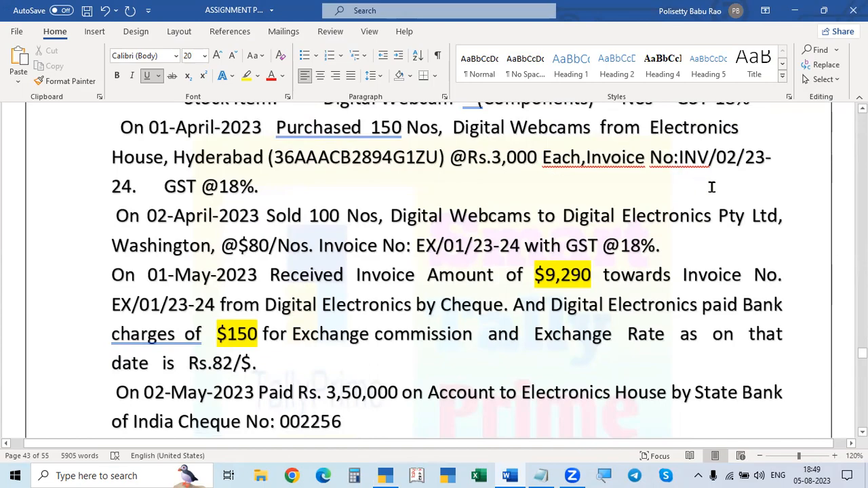
{"action": "key", "text": "alt+Tab"}
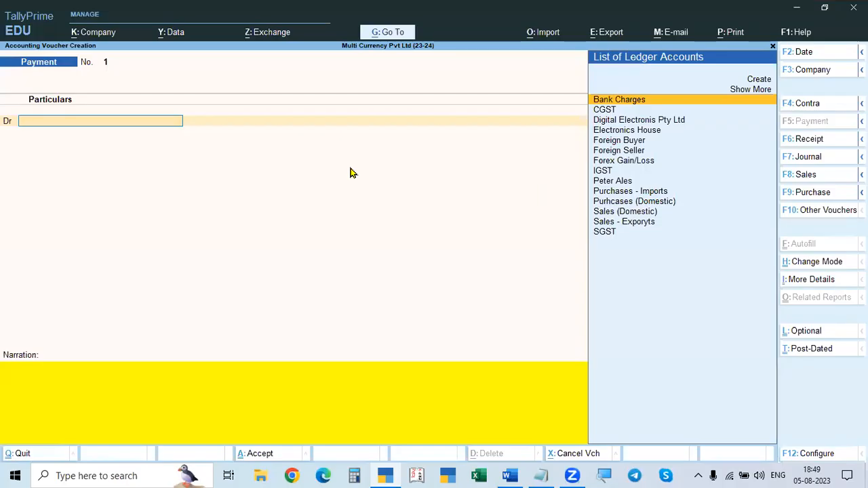
{"action": "key", "text": "F9"}
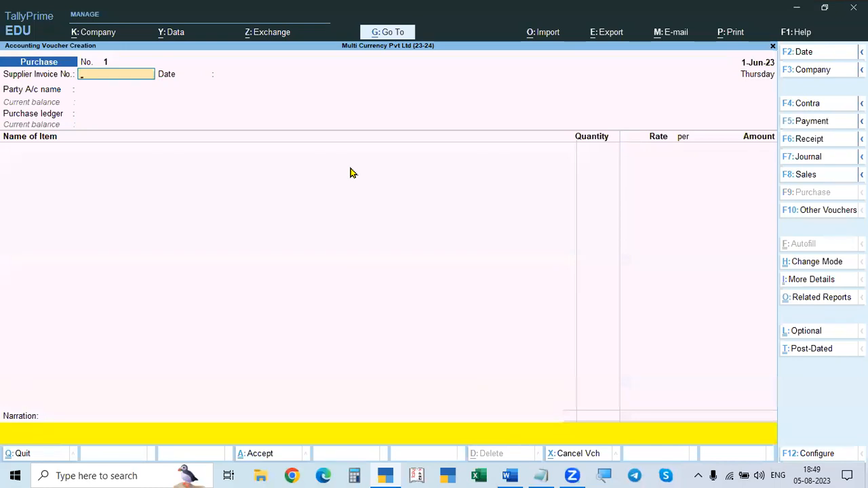
Step: Check the purchase date in the Word document and set the Purchase voucher's date to 1-Apr-23
{"action": "key", "text": "alt+Tab"}
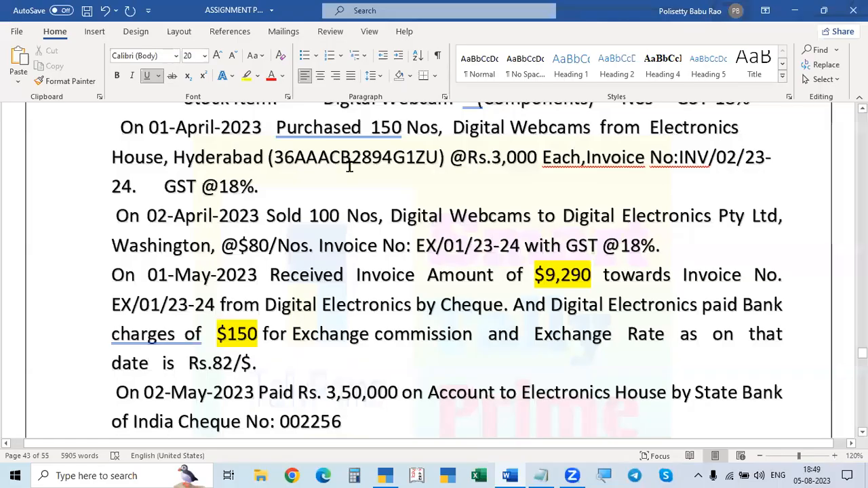
{"action": "key", "text": "alt+Tab"}
{"action": "key", "text": "F2"}
{"action": "type", "text": "1.5"}
{"action": "key", "text": "BackSpace"}
{"action": "type", "text": "4"}
{"action": "key", "text": "Return"}
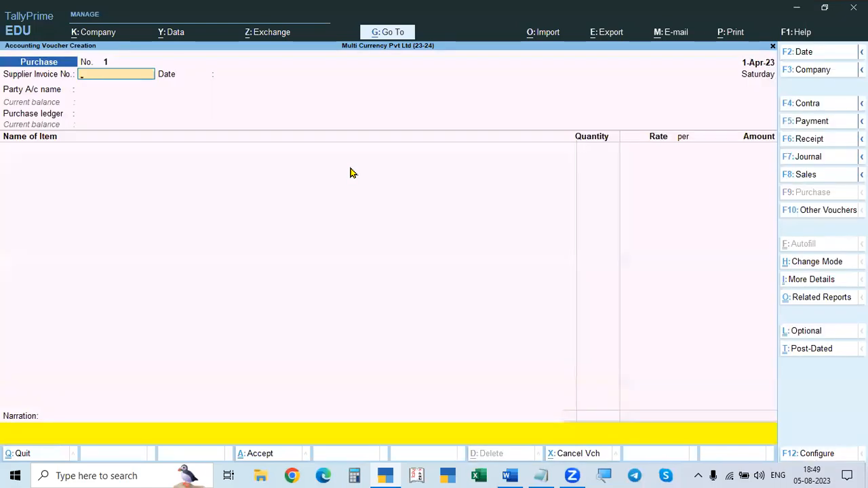
Step: Copy invoice number INV/02/23-24 from the Word document into the Purchase voucher's supplier invoice number and accept 1-Apr-23 as its date
{"action": "key", "text": "alt+Tab"}
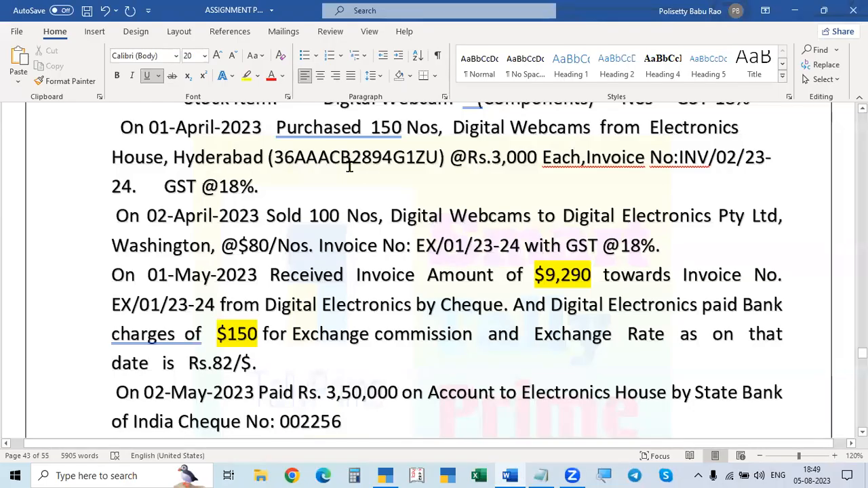
{"action": "key", "text": "alt+Tab"}
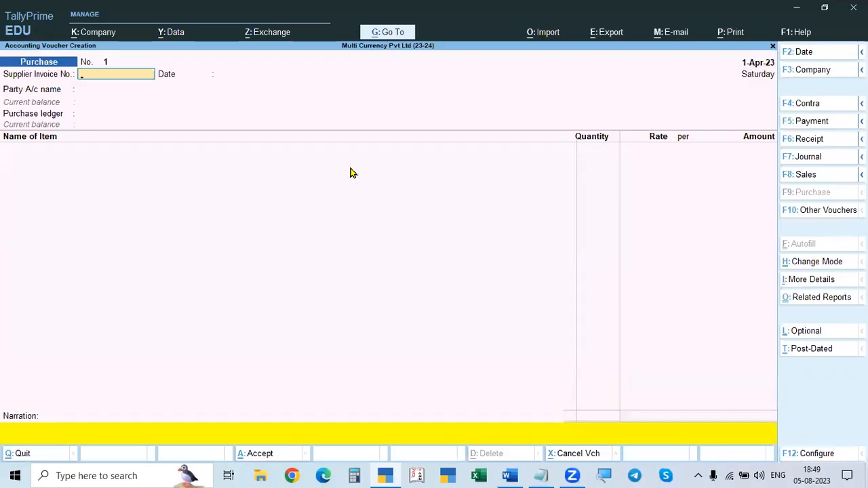
{"action": "key", "text": "alt+Tab"}
{"action": "key", "text": "alt+Tab"}
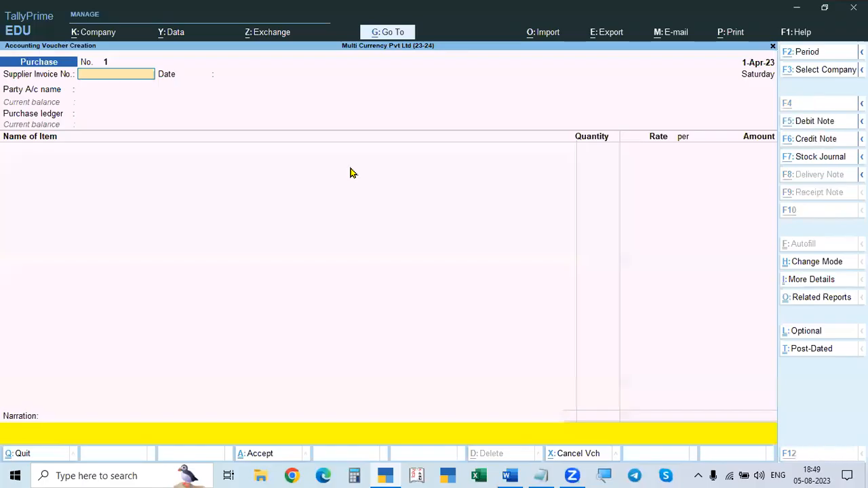
{"action": "key", "text": "alt+Tab"}
{"action": "scroll", "coordinate": [403, 241], "scroll_direction": "up", "scroll_amount": 1}
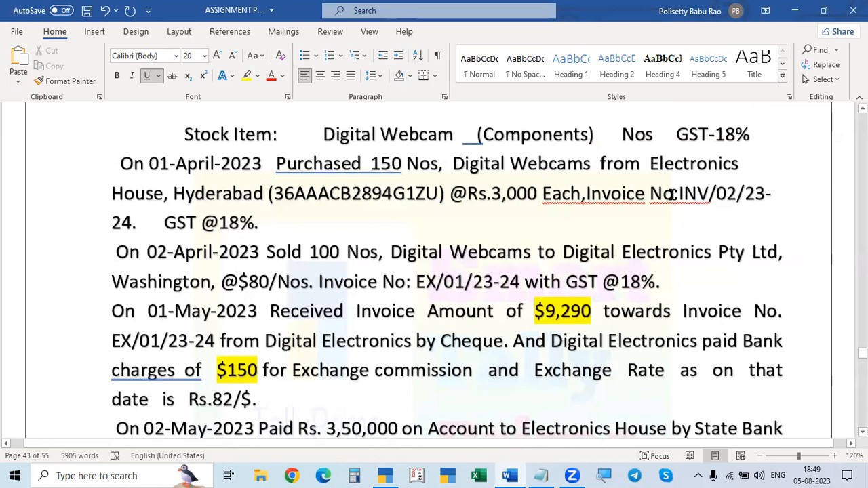
{"action": "left_click_drag", "start_coordinate": [680, 193], "coordinate": [134, 226]}
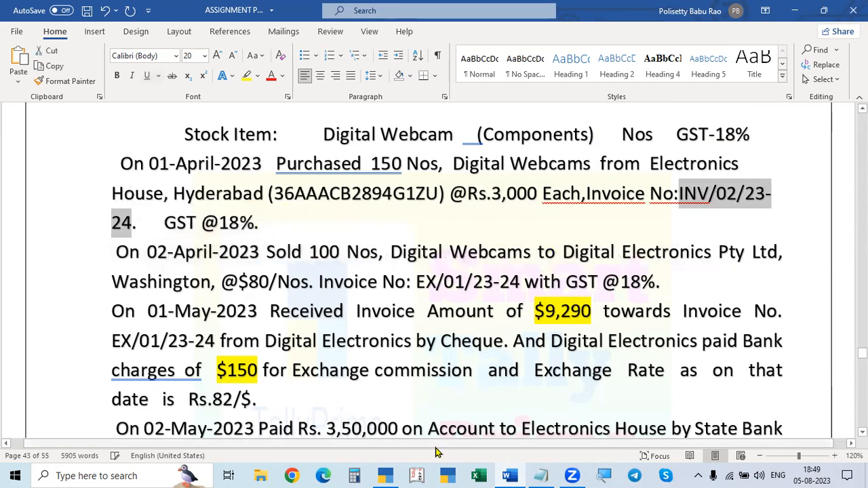
{"action": "key", "text": "alt+Tab"}
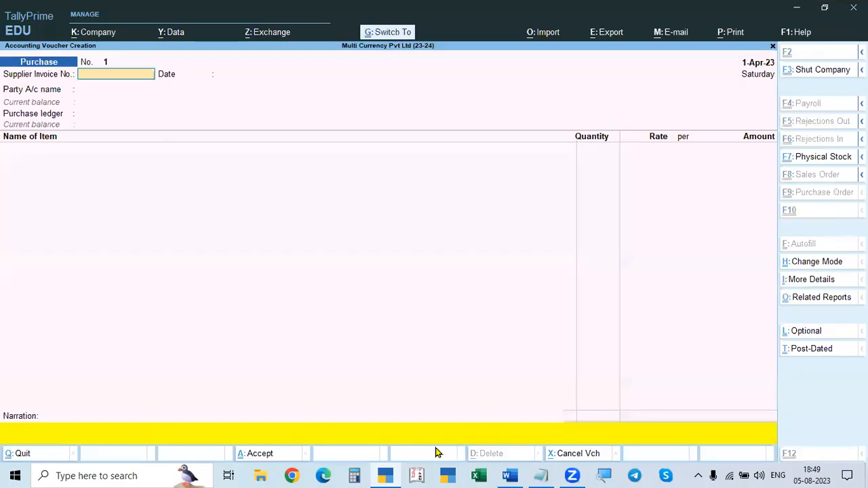
{"action": "key", "text": "ctrl+alt+v"}
{"action": "key", "text": "Return"}
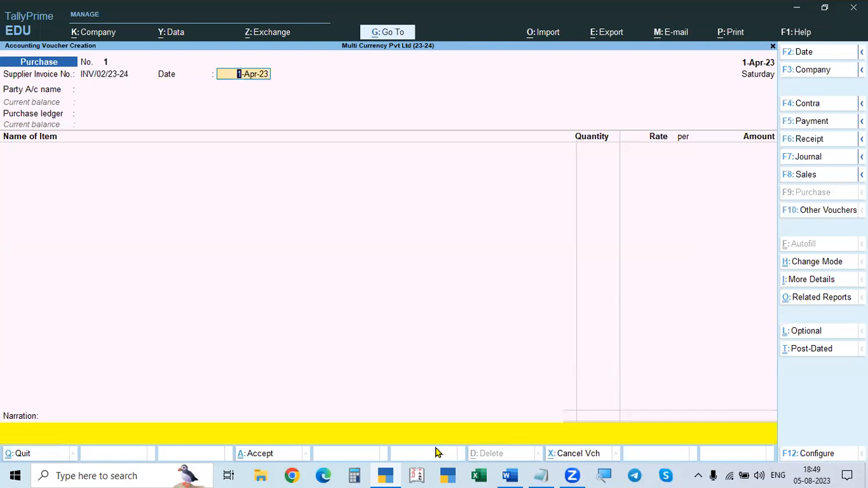
{"action": "key", "text": "Return"}
Step: Check the supplier in the Word document and choose Electronics House as the Purchase voucher's party account
{"action": "key", "text": "alt+Tab"}
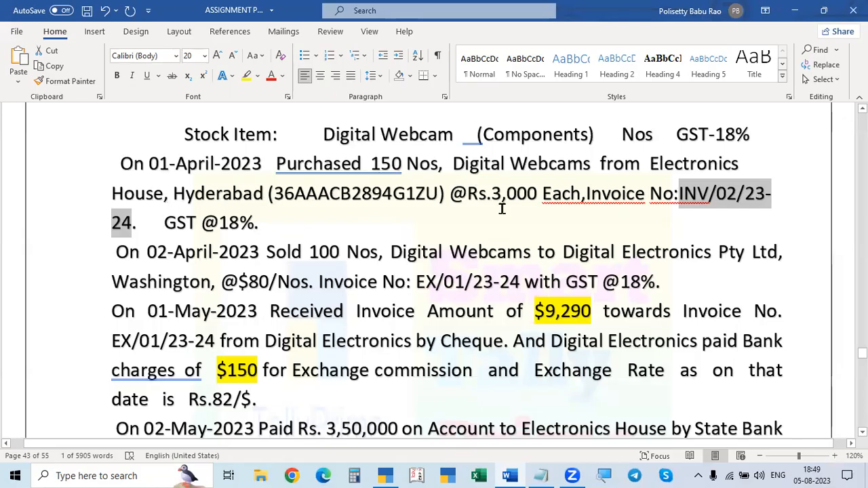
{"action": "key", "text": "alt+Tab"}
{"action": "key", "text": "Down"}
{"action": "key", "text": "Down"}
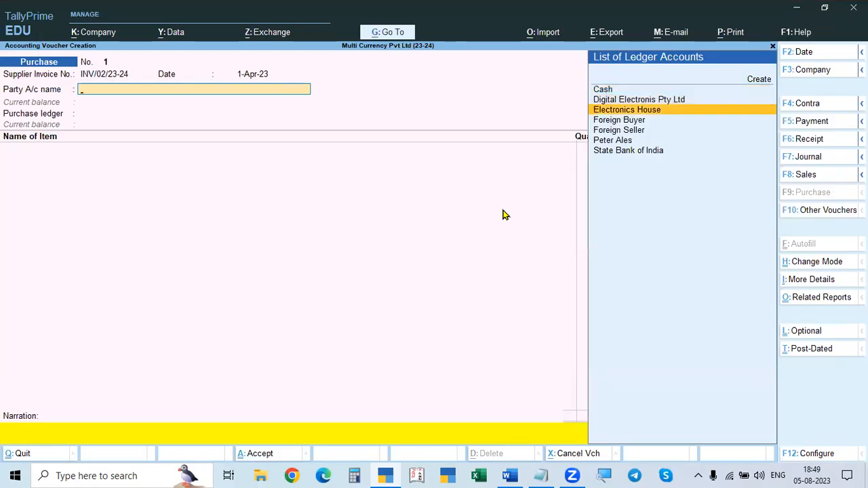
{"action": "key", "text": "Return"}
{"action": "key", "text": "ctrl+a"}
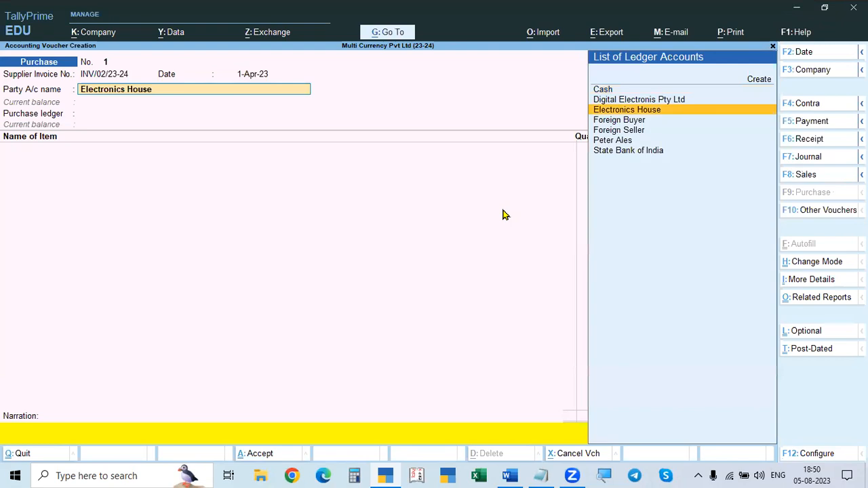
Step: Open the Electronics House ledger for alteration from the voucher and review its group, ledger currency and bill-by-bill settings
{"action": "key", "text": "ctrl"}
{"action": "key", "text": "ctrl+Return"}
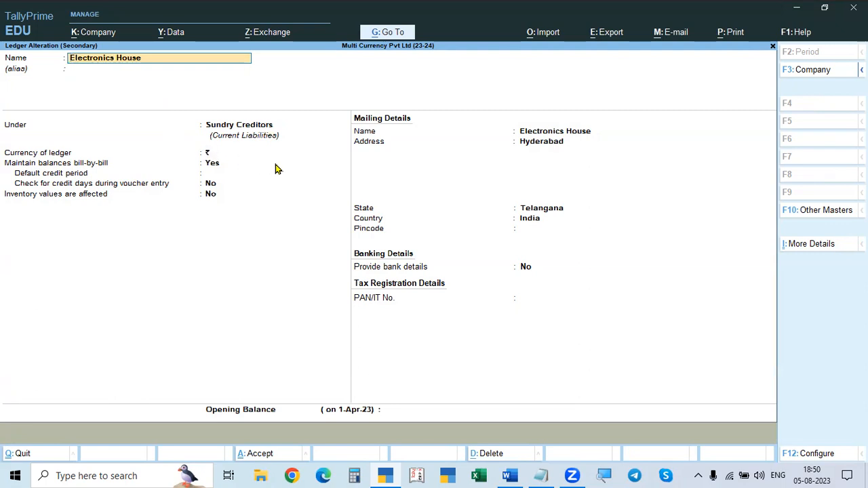
{"action": "key", "text": "Return"}
{"action": "key", "text": "Return"}
{"action": "key", "text": "Return"}
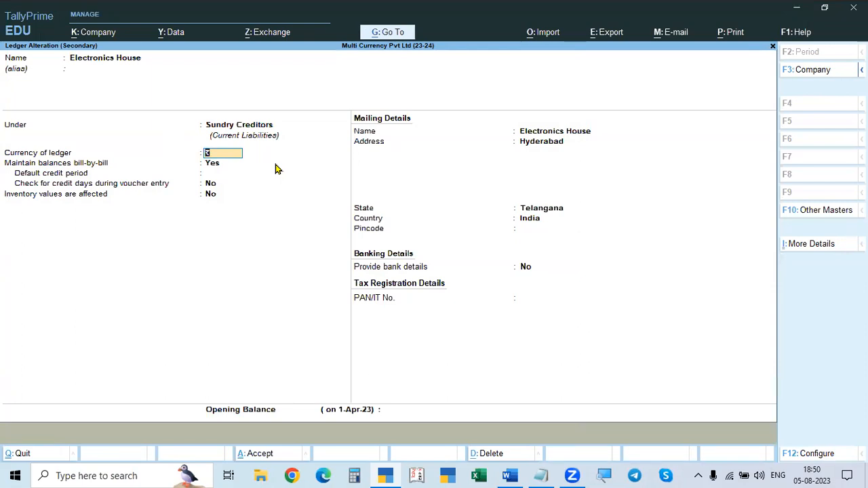
{"action": "key", "text": "Return"}
{"action": "key", "text": "Return"}
{"action": "key", "text": "Return"}
{"action": "key", "text": "Return"}
{"action": "key", "text": "Return"}
{"action": "key", "text": "Return"}
{"action": "key", "text": "Return"}
Step: Check the Electronics House purchase and its GST details in the Word document's Problem 1
{"action": "key", "text": "alt+Tab"}
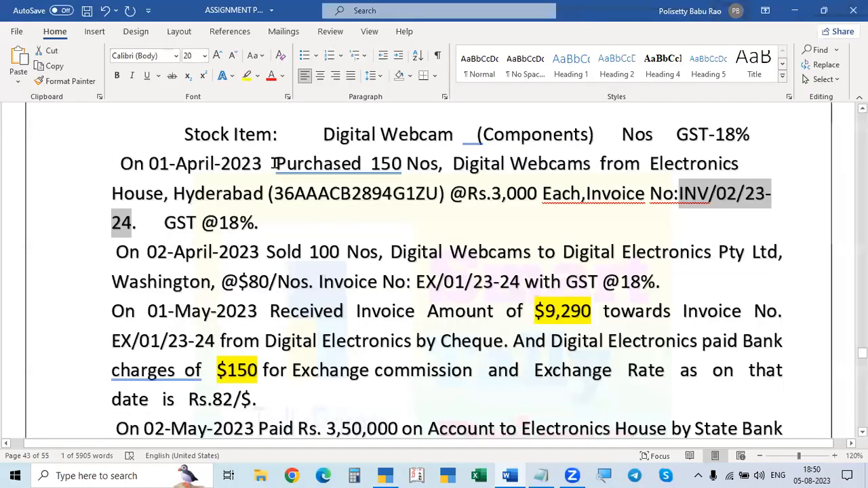
{"action": "key", "text": "alt+Tab"}
{"action": "key", "text": "alt+Tab"}
{"action": "scroll", "coordinate": [370, 275], "scroll_direction": "down", "scroll_amount": 5}
{"action": "scroll", "coordinate": [369, 275], "scroll_direction": "down", "scroll_amount": 3}
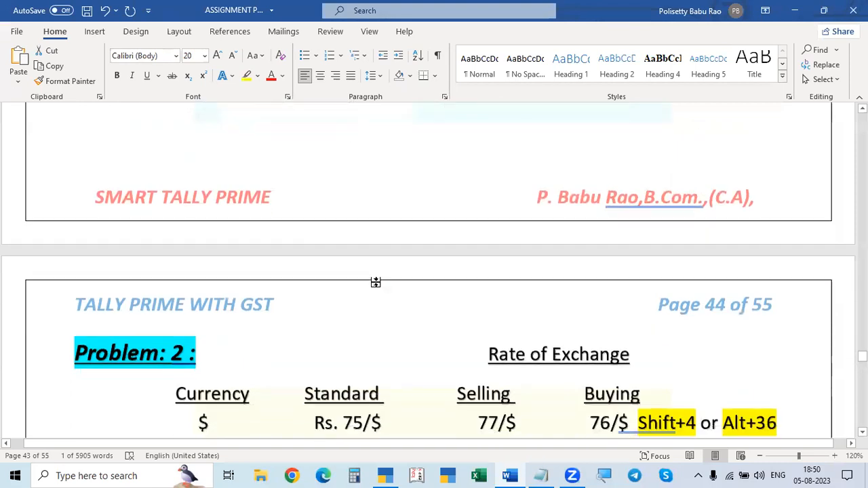
{"action": "scroll", "coordinate": [376, 287], "scroll_direction": "up", "scroll_amount": 6}
{"action": "scroll", "coordinate": [378, 283], "scroll_direction": "up", "scroll_amount": 3}
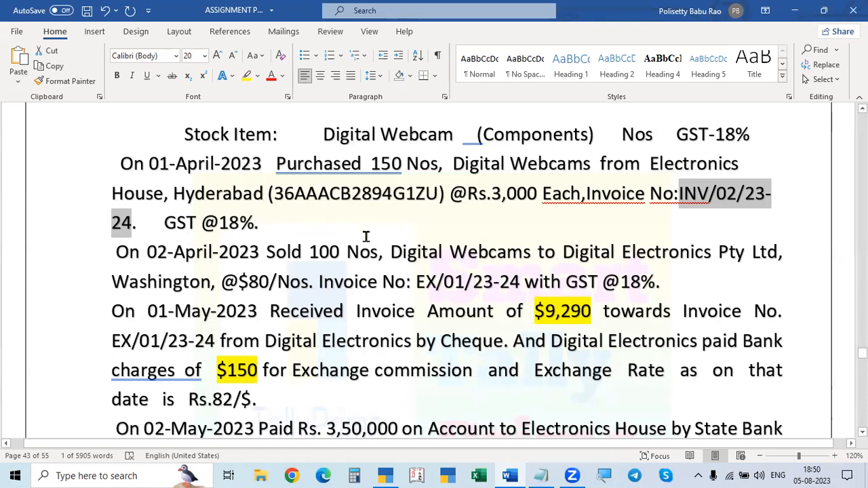
Step: Enable Goods and Services Tax (GST) in the company features of Multi Currency Pvt Ltd
{"action": "key", "text": "alt+Tab"}
{"action": "key", "text": "F11"}
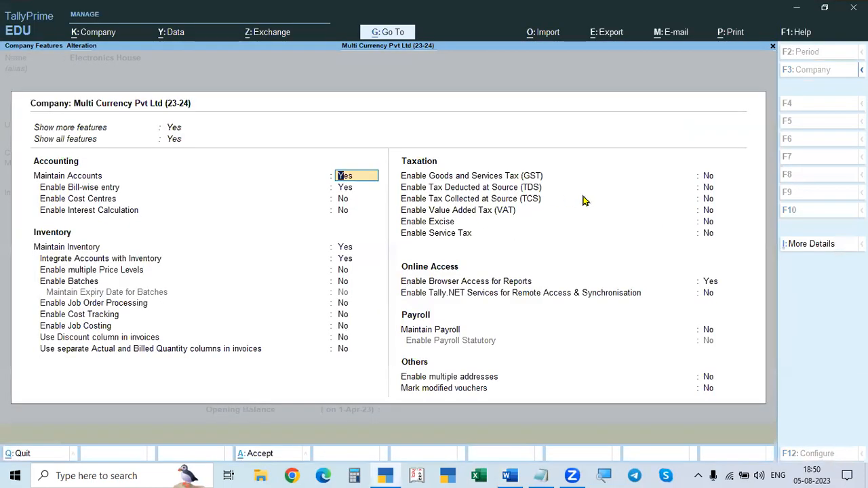
{"action": "left_click", "coordinate": [706, 178]}
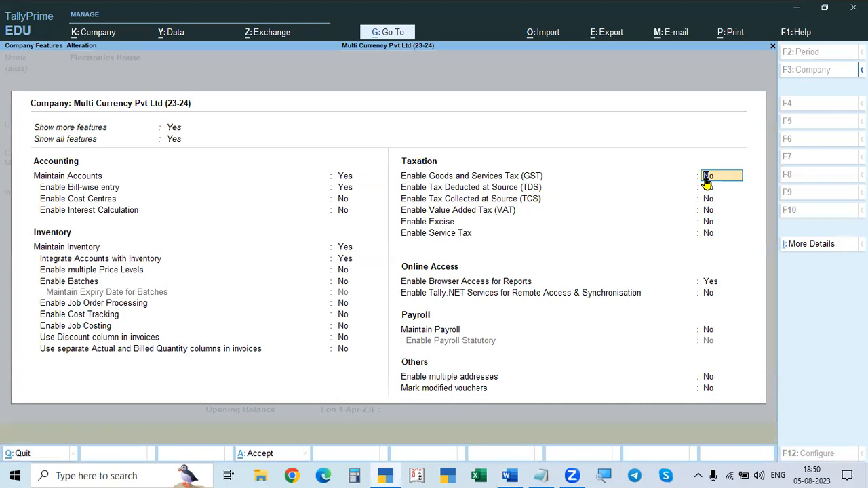
{"action": "type", "text": "Y"}
{"action": "key", "text": "Return"}
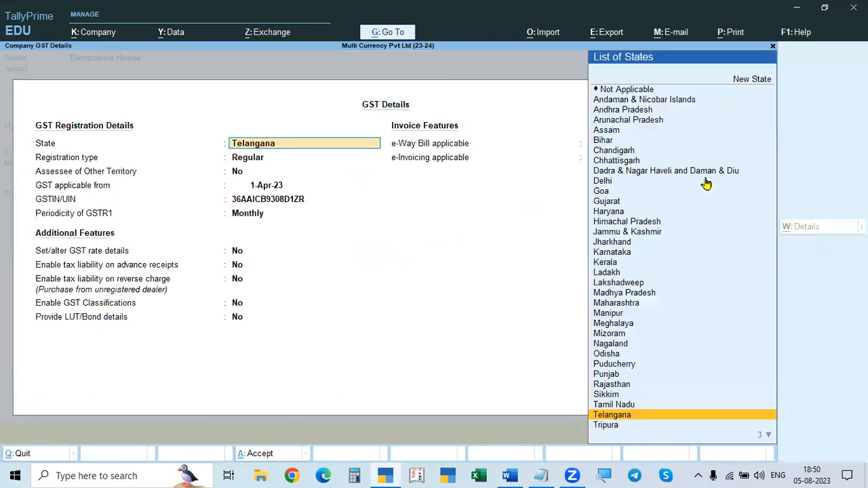
Step: Accept the company GST details with Telangana, Regular, 1-Apr-23, Monthly and e-Way Bill and e-Invoicing at No, and save the company features
{"action": "key", "text": "Return"}
{"action": "key", "text": "Return"}
{"action": "key", "text": "Return"}
{"action": "key", "text": "Return"}
{"action": "key", "text": "Return"}
{"action": "key", "text": "Return"}
{"action": "key", "text": "Return"}
{"action": "key", "text": "Return"}
{"action": "key", "text": "Return"}
{"action": "key", "text": "Return"}
{"action": "key", "text": "Return"}
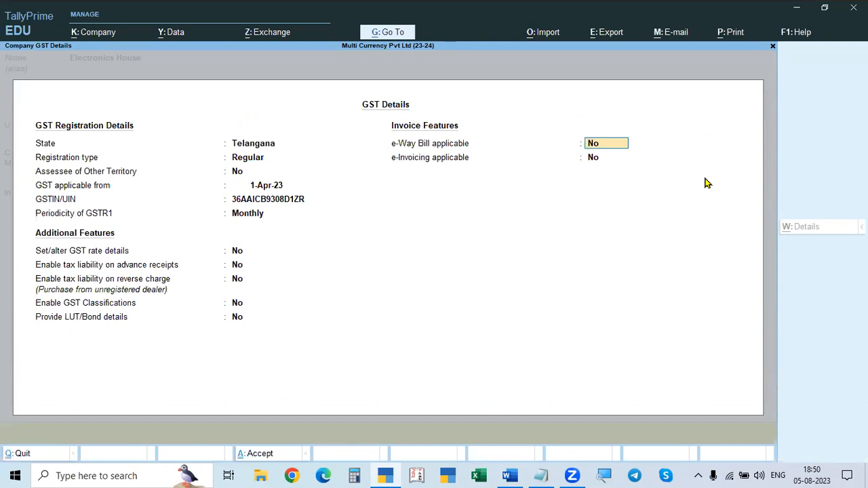
{"action": "key", "text": "Return"}
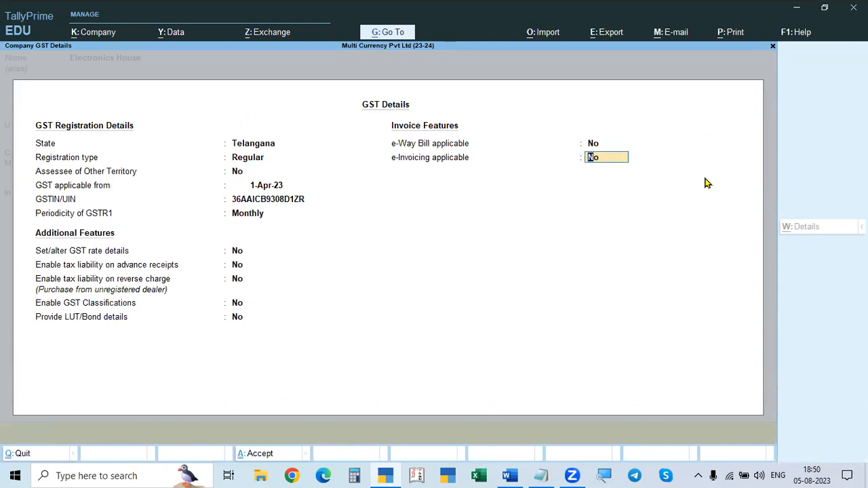
{"action": "key", "text": "Return"}
{"action": "key", "text": "Return"}
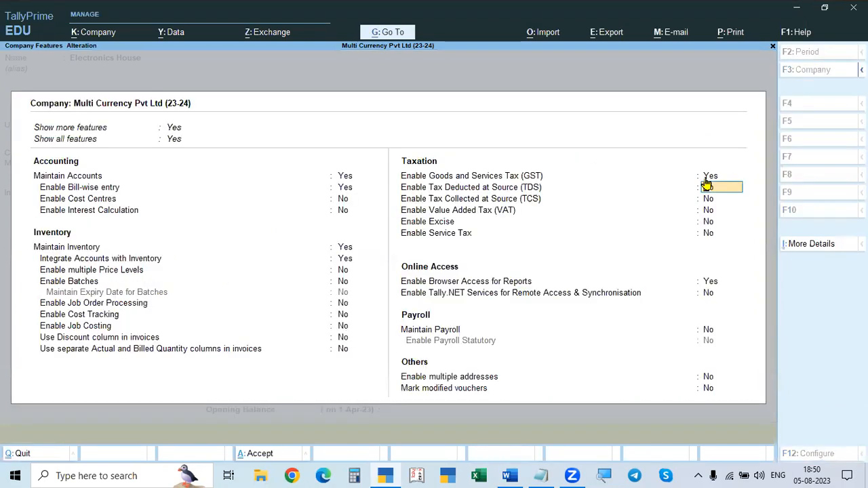
{"action": "key", "text": "ctrl+a"}
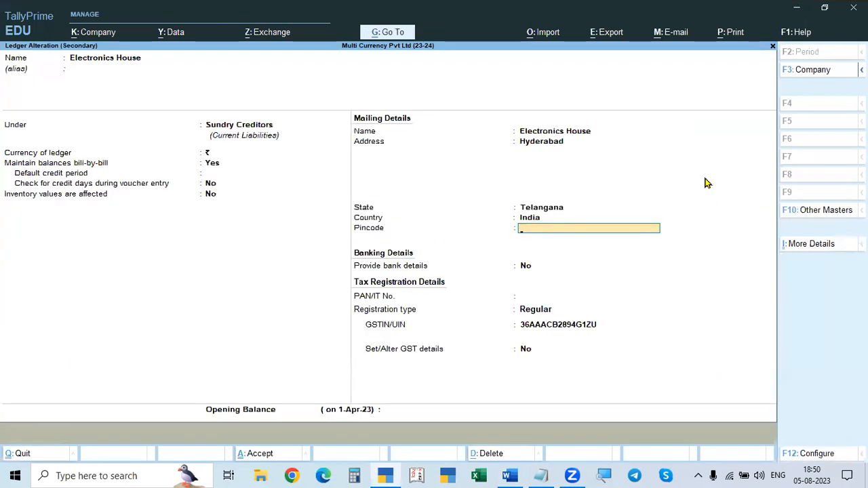
Step: Check the Electronics House ledger's GSTIN against the Word document, keep the existing number and save the ledger
{"action": "key", "text": "Return"}
{"action": "key", "text": "Return"}
{"action": "key", "text": "Return"}
{"action": "key", "text": "Return"}
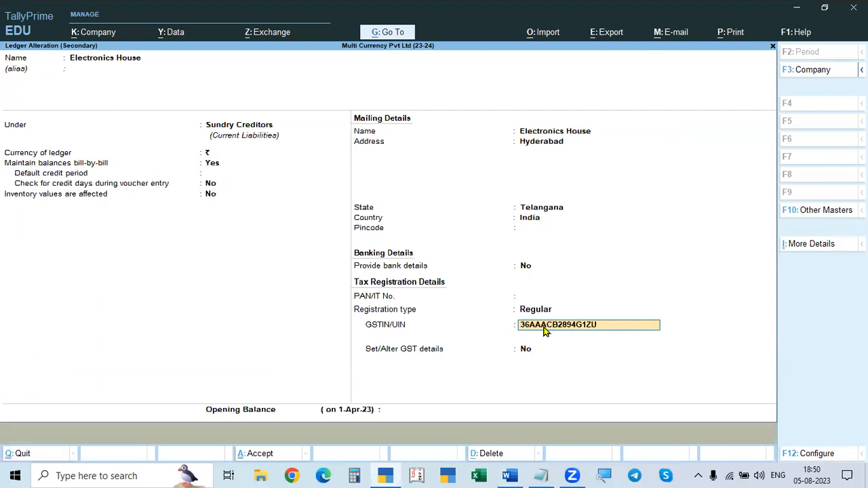
{"action": "key", "text": "alt+Tab"}
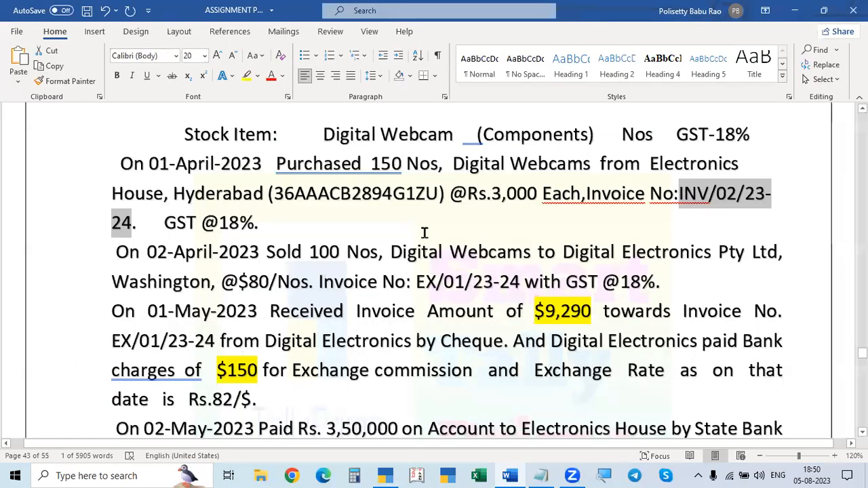
{"action": "key", "text": "alt+Tab"}
{"action": "key", "text": "ctrl+v"}
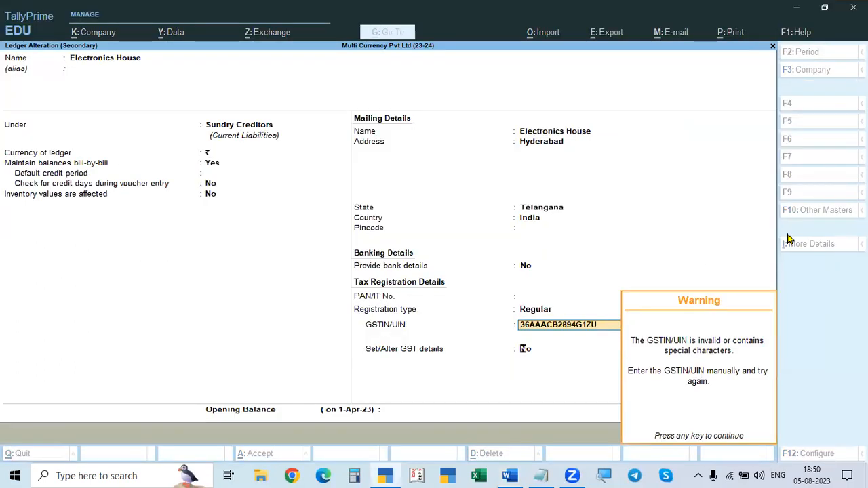
{"action": "key", "text": "Return"}
{"action": "key", "text": "Return"}
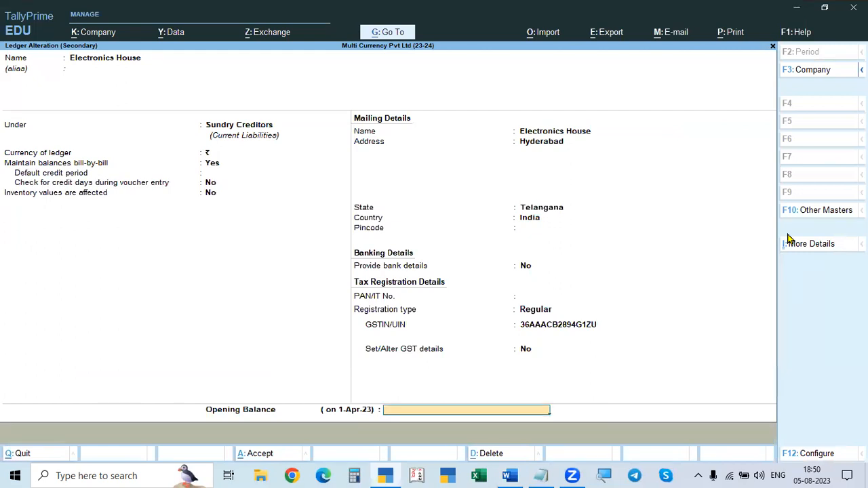
{"action": "key", "text": "Return"}
{"action": "key", "text": "Return"}
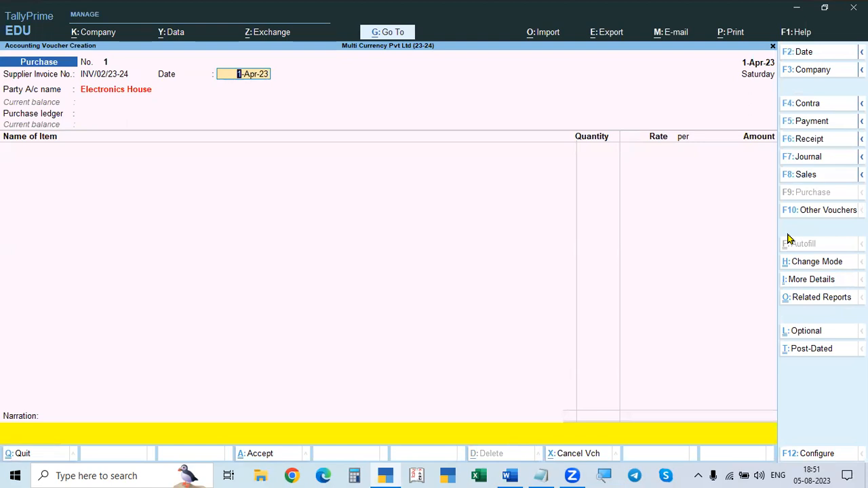
Step: Accept the supplier invoice date 1-Apr-23, the Electronics House party account and its receipt and party details
{"action": "key", "text": "Return"}
{"action": "key", "text": "Return"}
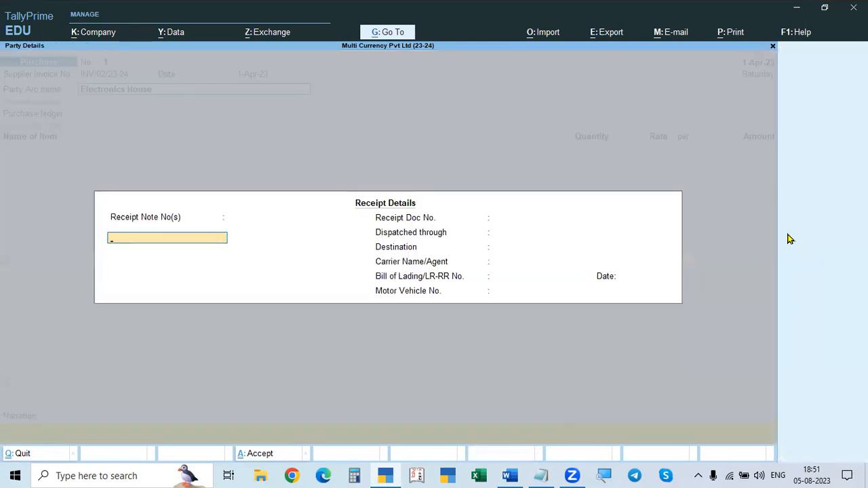
{"action": "key", "text": "ctrl+a"}
{"action": "key", "text": "ctrl+a"}
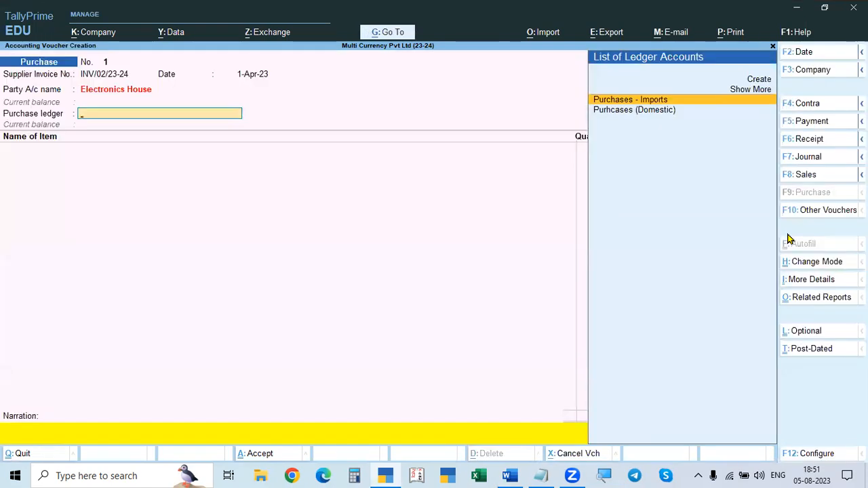
Step: Check the purchase in the Word document and choose Purhcases (Domestic) as the voucher's purchase ledger
{"action": "key", "text": "alt+Tab"}
{"action": "key", "text": "alt+Tab"}
{"action": "key", "text": "alt+Tab"}
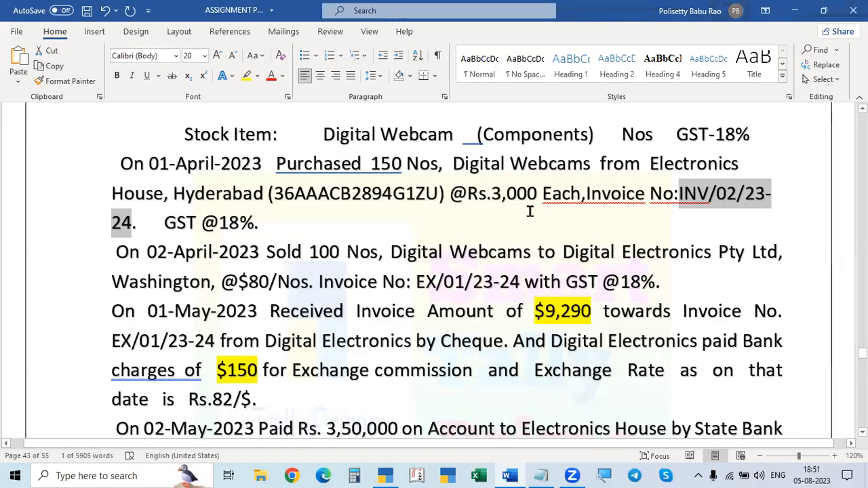
{"action": "key", "text": "alt+Tab"}
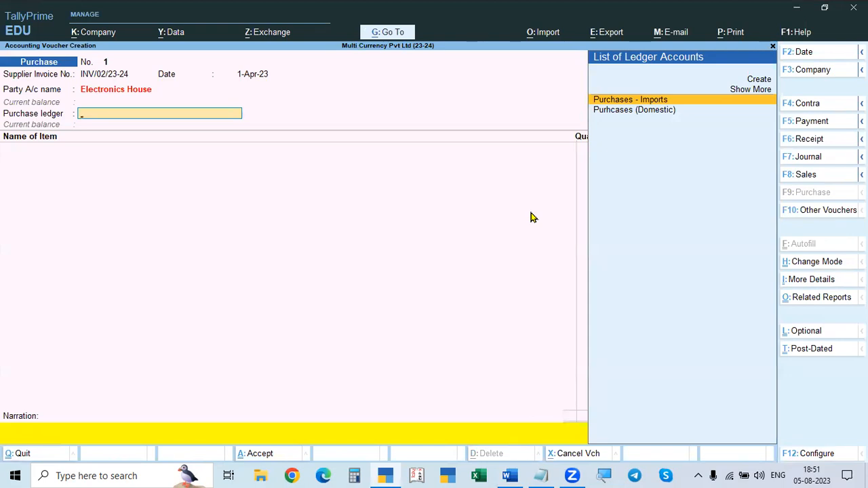
{"action": "key", "text": "Down"}
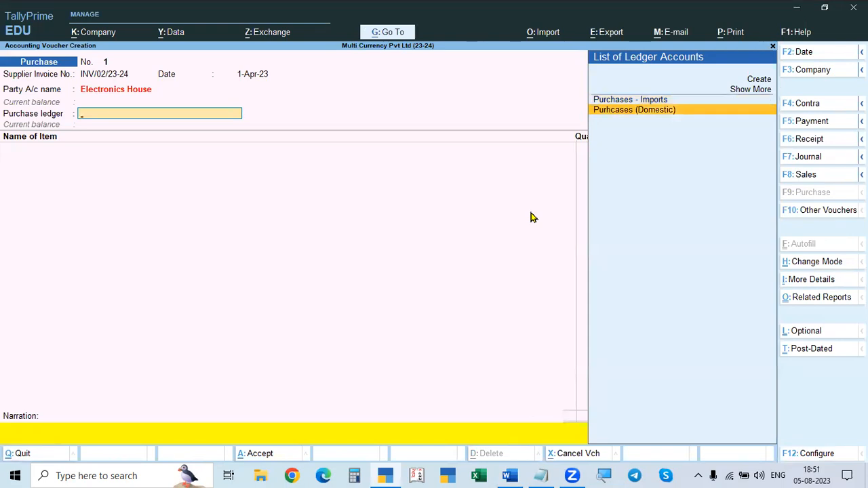
{"action": "key", "text": "Return"}
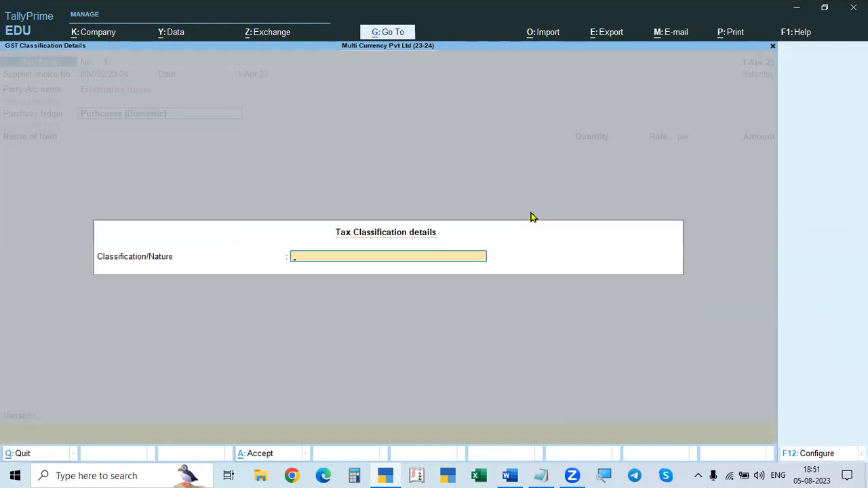
Step: Set the tax classification of the purchase ledger to Purchase Taxable
{"action": "key", "text": "Down"}
{"action": "key", "text": "Down"}
{"action": "key", "text": "Down"}
{"action": "key", "text": "Down"}
{"action": "key", "text": "Down"}
{"action": "key", "text": "Down"}
{"action": "key", "text": "Down"}
{"action": "key", "text": "Down"}
{"action": "key", "text": "Down"}
{"action": "key", "text": "Down"}
{"action": "key", "text": "Down"}
{"action": "key", "text": "Down"}
{"action": "key", "text": "Down"}
{"action": "key", "text": "Down"}
{"action": "key", "text": "Down"}
{"action": "key", "text": "Down"}
{"action": "key", "text": "Down"}
{"action": "key", "text": "Down"}
{"action": "key", "text": "Down"}
{"action": "key", "text": "Down"}
{"action": "key", "text": "Down"}
{"action": "key", "text": "Down"}
{"action": "key", "text": "Down"}
{"action": "key", "text": "Down"}
{"action": "key", "text": "Down"}
{"action": "key", "text": "Down"}
{"action": "key", "text": "Down"}
{"action": "key", "text": "Down"}
{"action": "key", "text": "Down"}
{"action": "key", "text": "Down"}
{"action": "key", "text": "Down"}
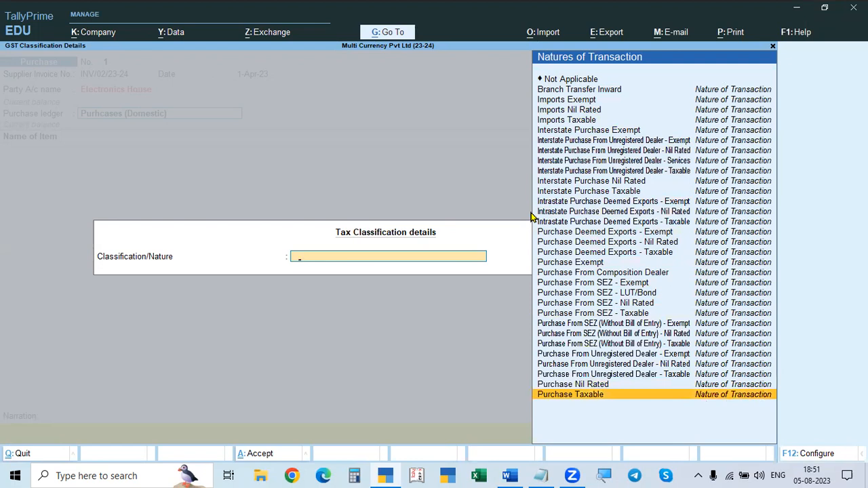
{"action": "key", "text": "Return"}
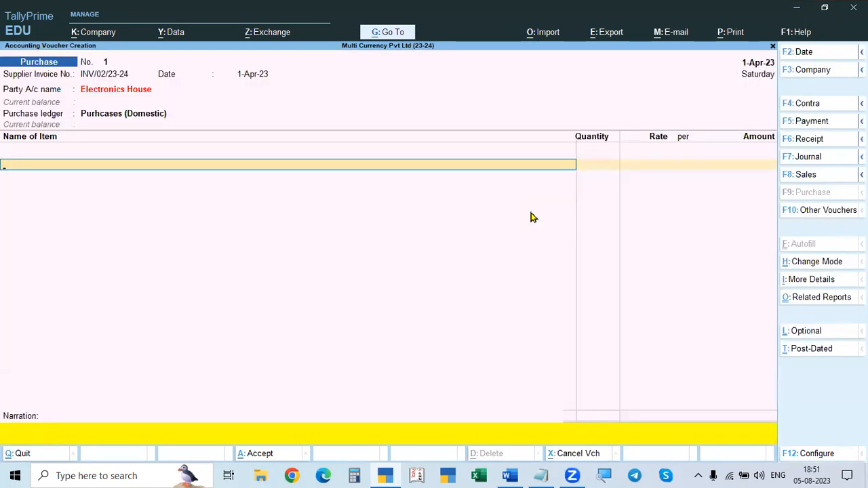
Step: Check the stock item in the Word document and add Digital Webcams as the voucher's item
{"action": "key", "text": "alt+Tab"}
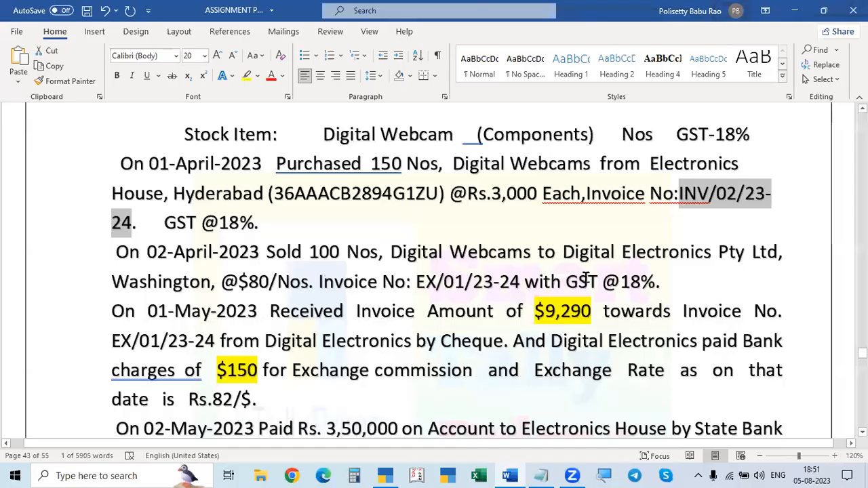
{"action": "scroll", "coordinate": [427, 203], "scroll_direction": "up", "scroll_amount": 1}
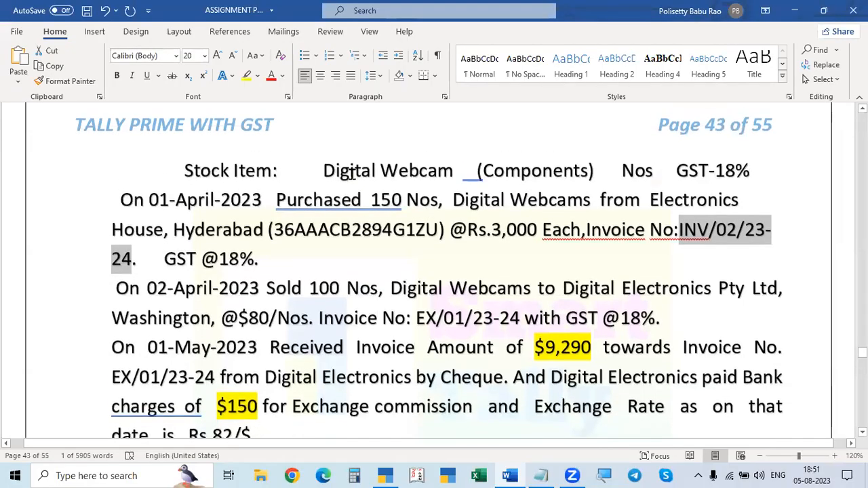
{"action": "key", "text": "alt+Tab"}
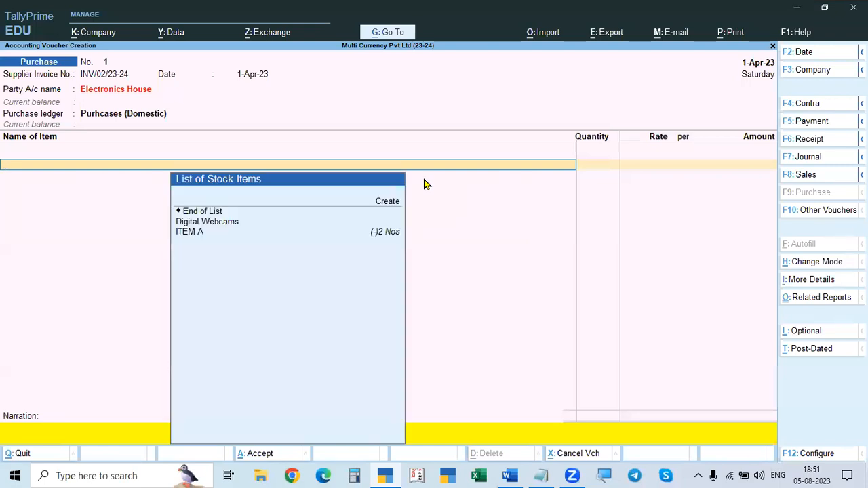
{"action": "key", "text": "Down"}
{"action": "key", "text": "Return"}
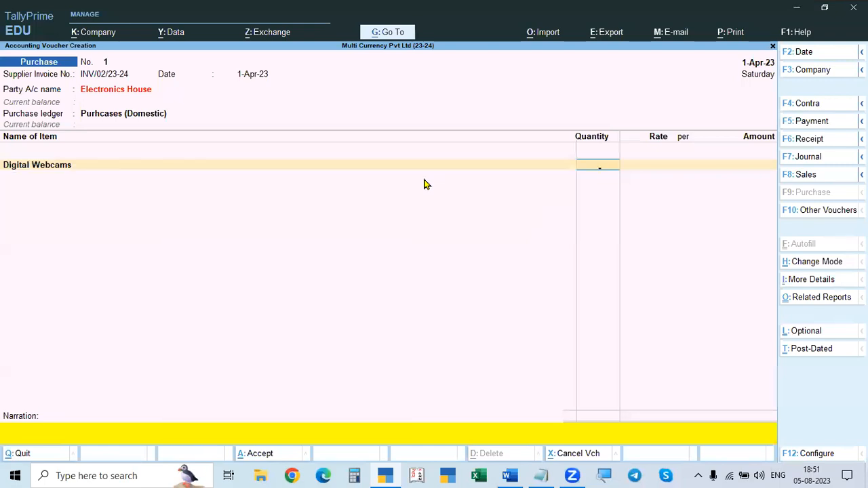
Step: Open the Digital Webcams stock item for alteration from the voucher and compare its group, unit and GST with the Word document
{"action": "key", "text": "BackSpace"}
{"action": "key", "text": "ctrl"}
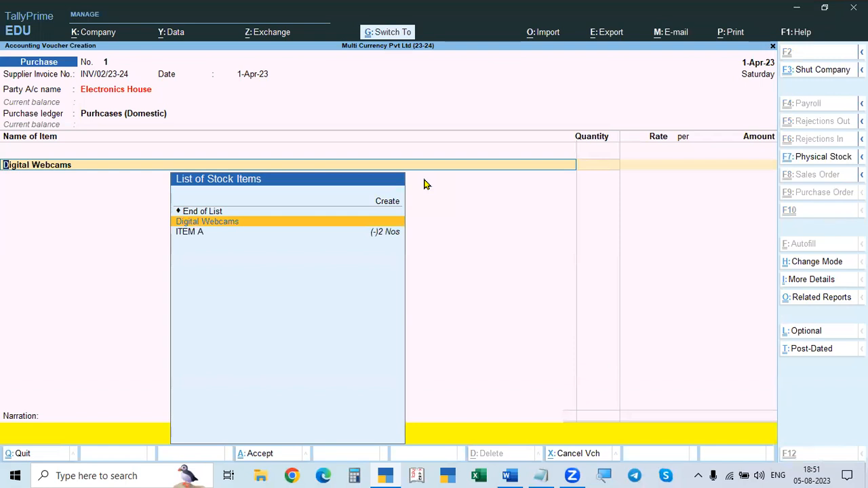
{"action": "key", "text": "ctrl+Return"}
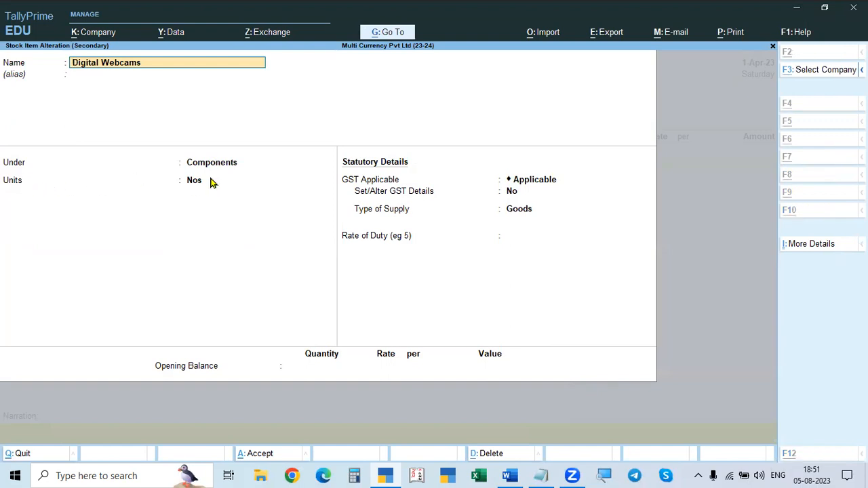
{"action": "key", "text": "alt+Tab"}
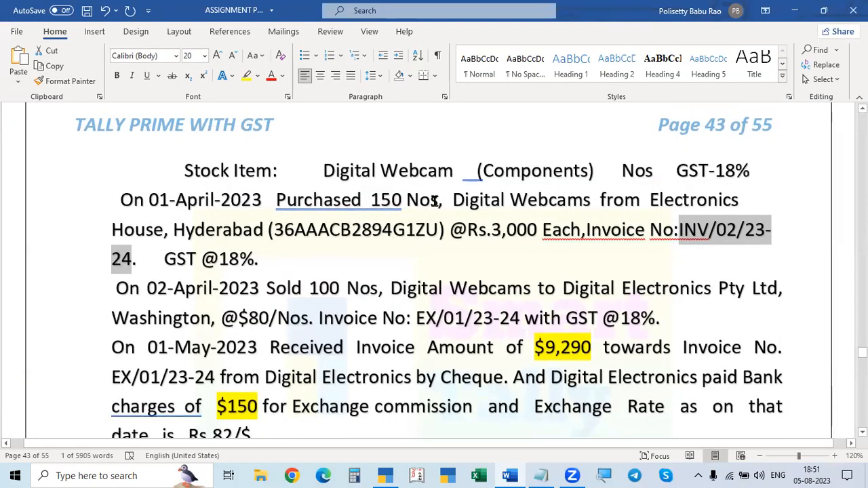
{"action": "key", "text": "alt+Tab"}
Step: Set Set/Alter GST Details to Yes for Digital Webcams, accept its GST details and a duty rate of 0, and save the stock item
{"action": "left_click", "coordinate": [537, 187]}
{"action": "left_click", "coordinate": [538, 190]}
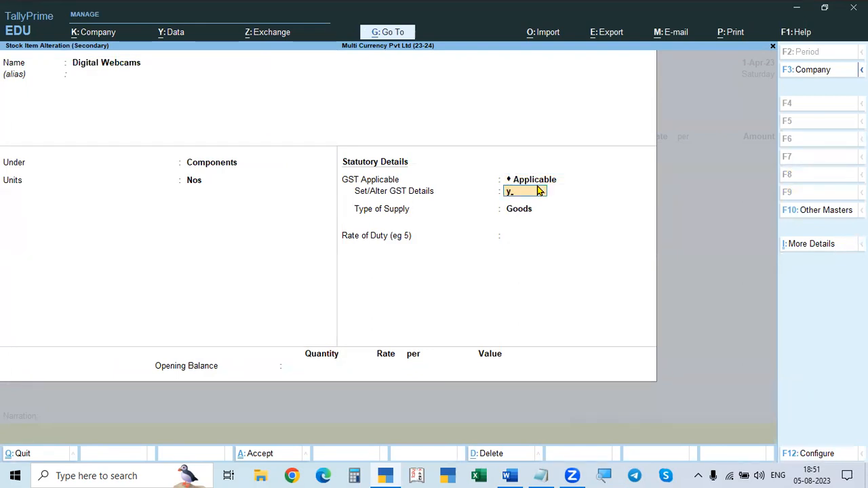
{"action": "key", "text": "Return"}
{"action": "key", "text": "Return"}
{"action": "key", "text": "Return"}
{"action": "key", "text": "Return"}
{"action": "key", "text": "Return"}
{"action": "key", "text": "Return"}
{"action": "key", "text": "Return"}
{"action": "key", "text": "Return"}
{"action": "key", "text": "Return"}
{"action": "key", "text": "Return"}
{"action": "key", "text": "Return"}
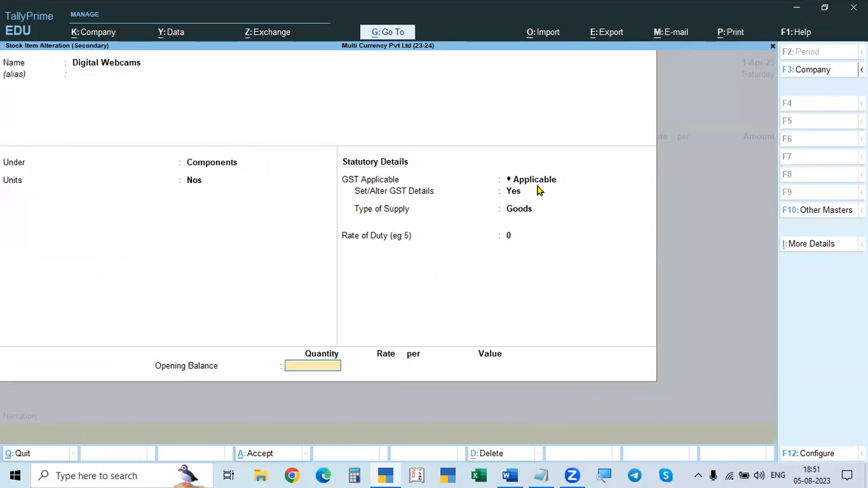
{"action": "key", "text": "Return"}
{"action": "key", "text": "Return"}
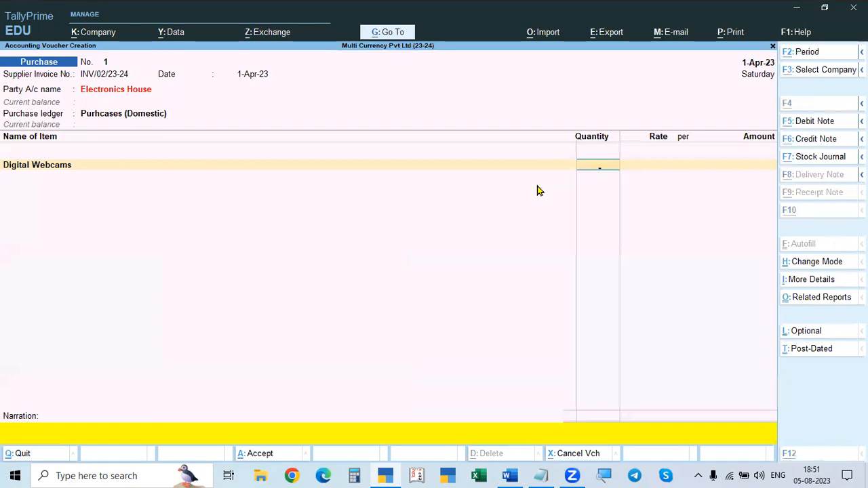
Step: Check the quantity in the Word document and set the Digital Webcams quantity to 150 Nos
{"action": "key", "text": "alt+Tab"}
{"action": "key", "text": "alt+Tab"}
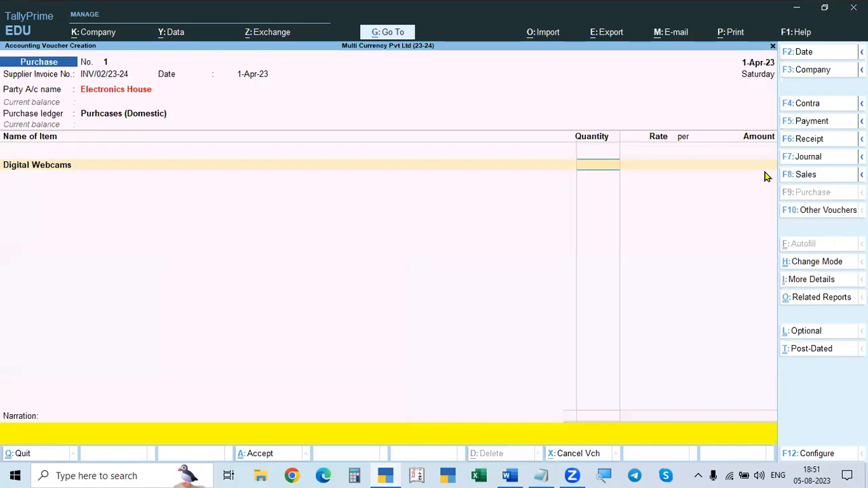
{"action": "key", "text": "Return"}
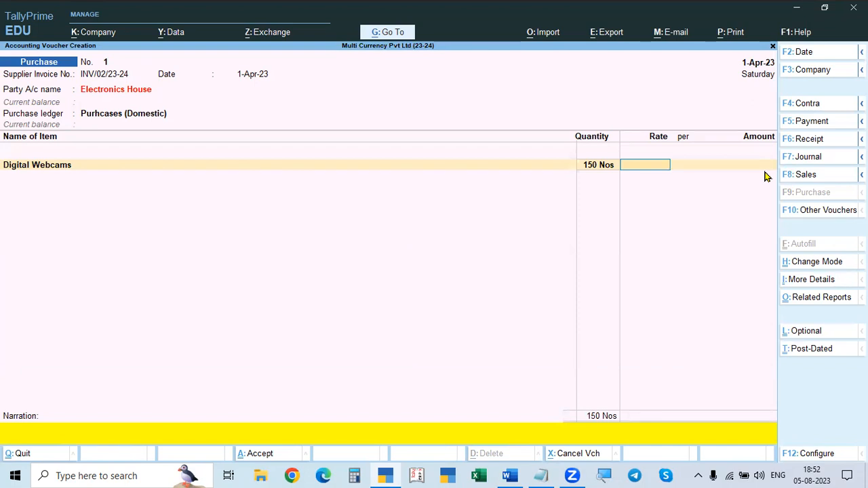
Step: Check the unit price in the Word document and set the Digital Webcams rate to 3,000 per Nos, accepting the calculated amount
{"action": "key", "text": "alt+Tab"}
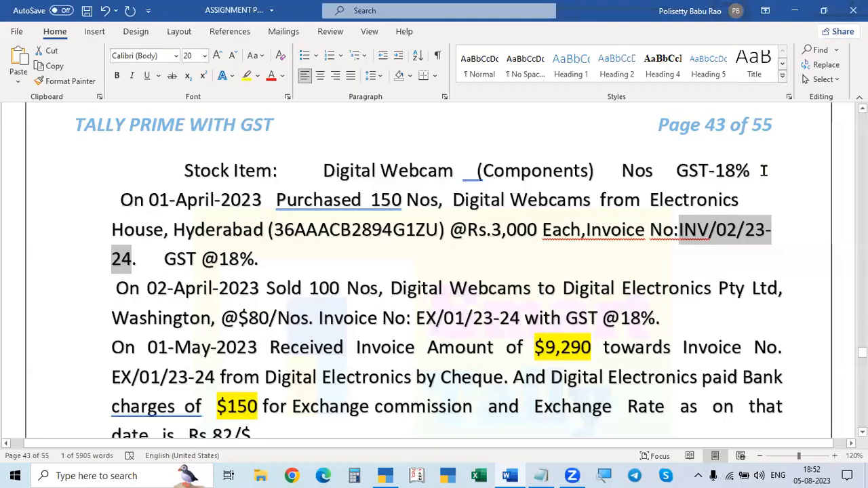
{"action": "key", "text": "alt+Tab"}
{"action": "type", "text": "3000"}
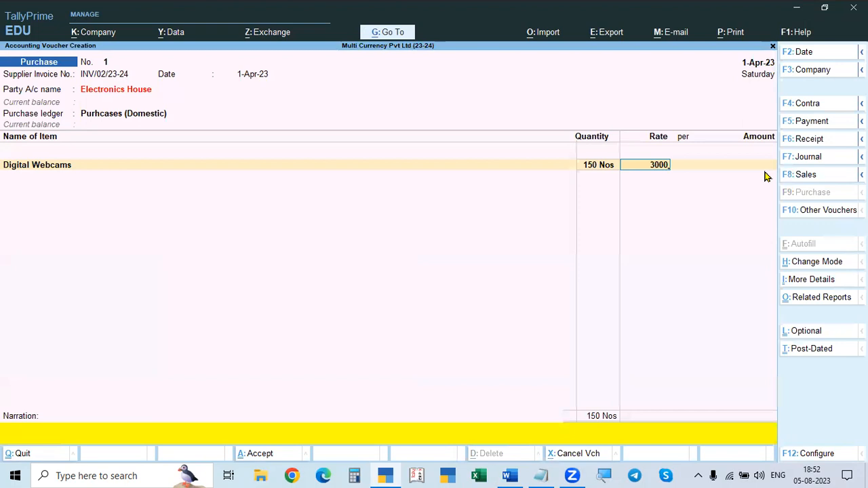
{"action": "key", "text": "Return"}
{"action": "key", "text": "Return"}
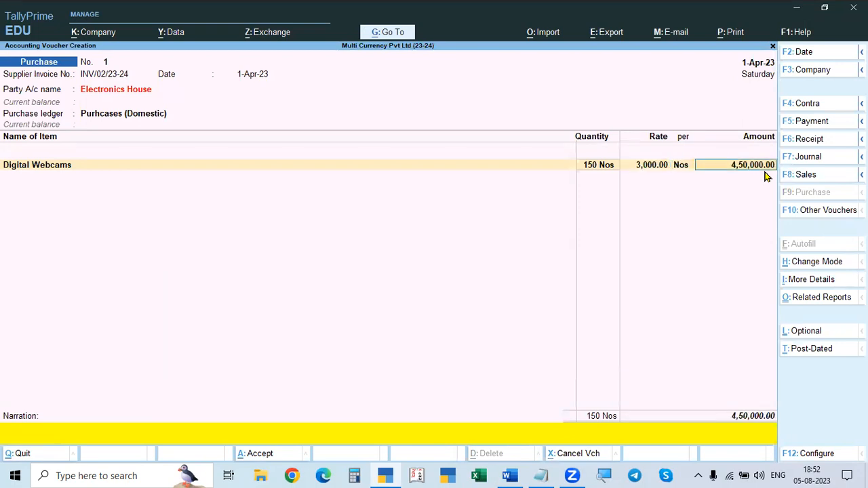
{"action": "key", "text": "Return"}
{"action": "key", "text": "Return"}
{"action": "key", "text": "Return"}
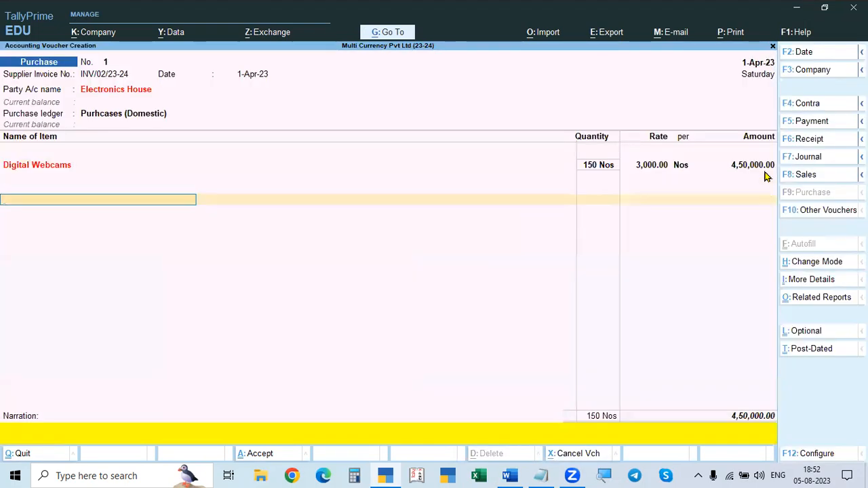
Step: Check the GST rate in the Word document and add the CGST and SGST ledgers to the purchase voucher
{"action": "key", "text": "alt+Tab"}
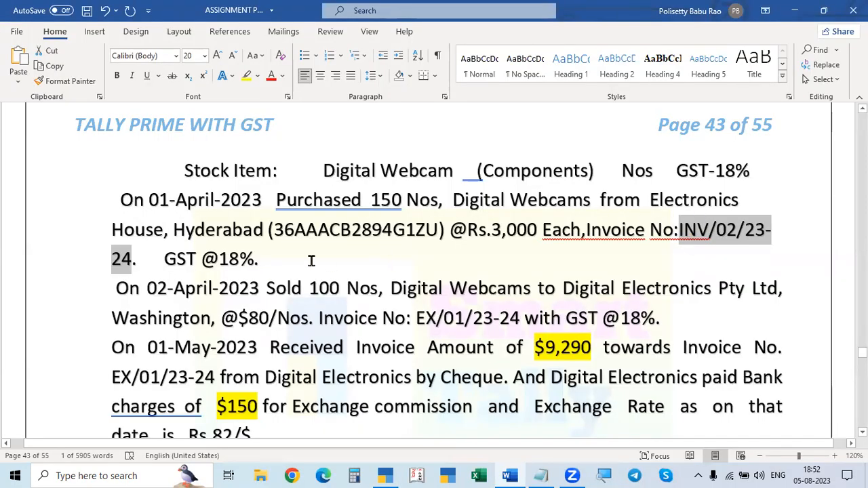
{"action": "key", "text": "alt+Tab"}
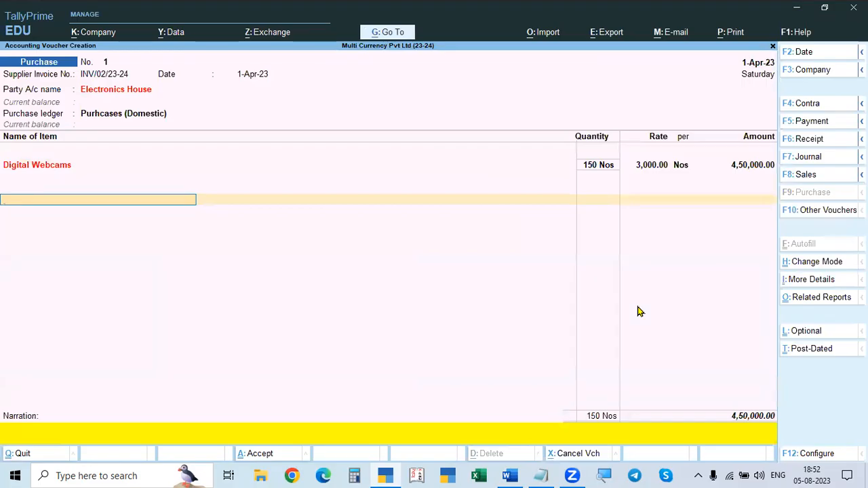
{"action": "type", "text": "cgs"}
{"action": "key", "text": "Return"}
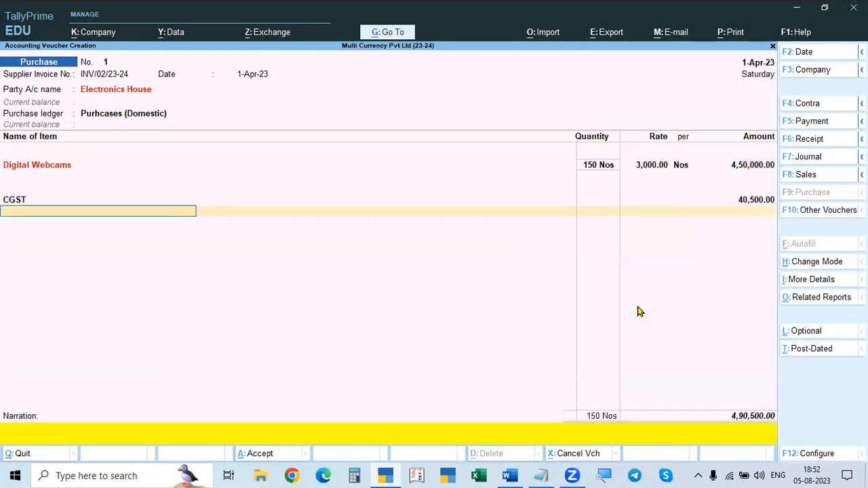
{"action": "type", "text": "sgs"}
{"action": "key", "text": "Return"}
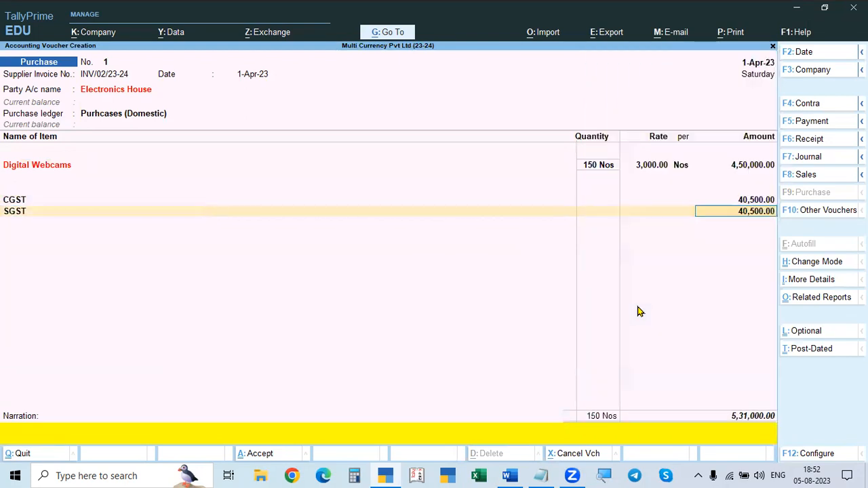
{"action": "key", "text": "Return"}
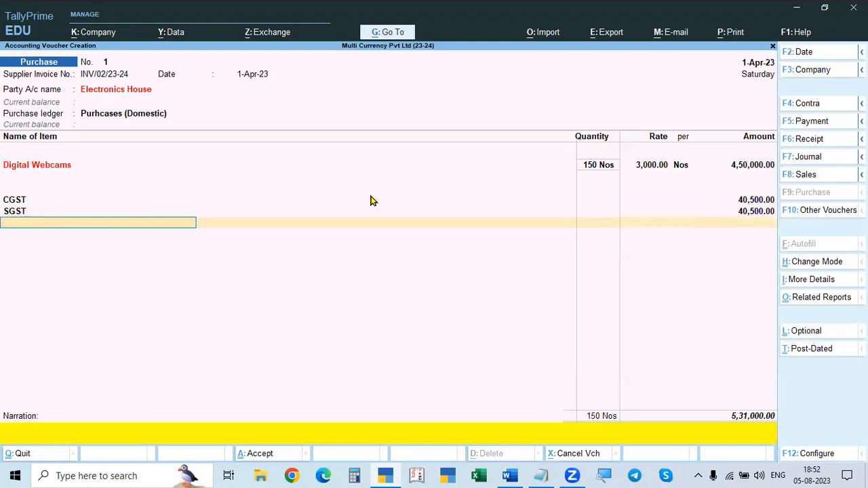
{"action": "key", "text": "Return"}
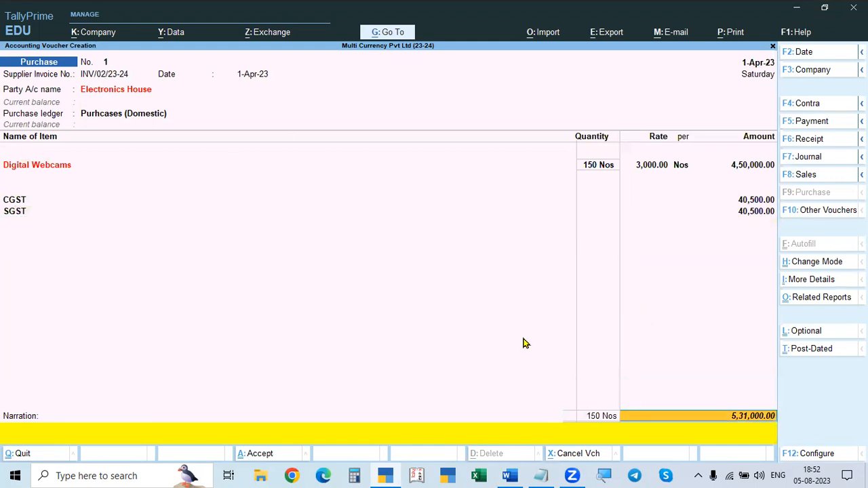
{"action": "key", "text": "Return"}
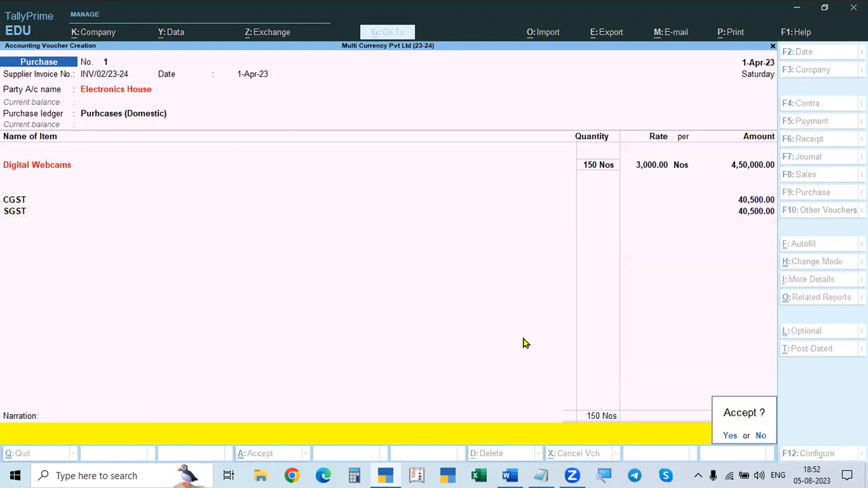
{"action": "key", "text": "Escape"}
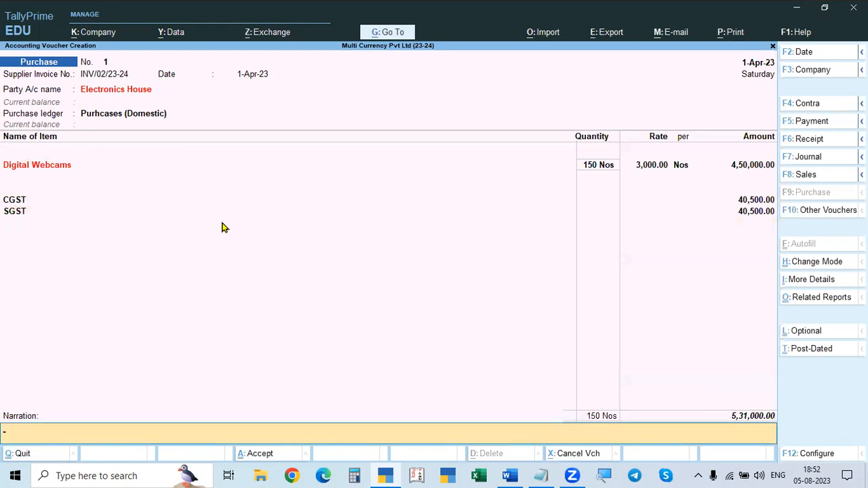
Step: Open the Electronics House ledger from the voucher to check its bill-by-bill setting, and accept the ledger and party details
{"action": "left_click", "coordinate": [118, 92]}
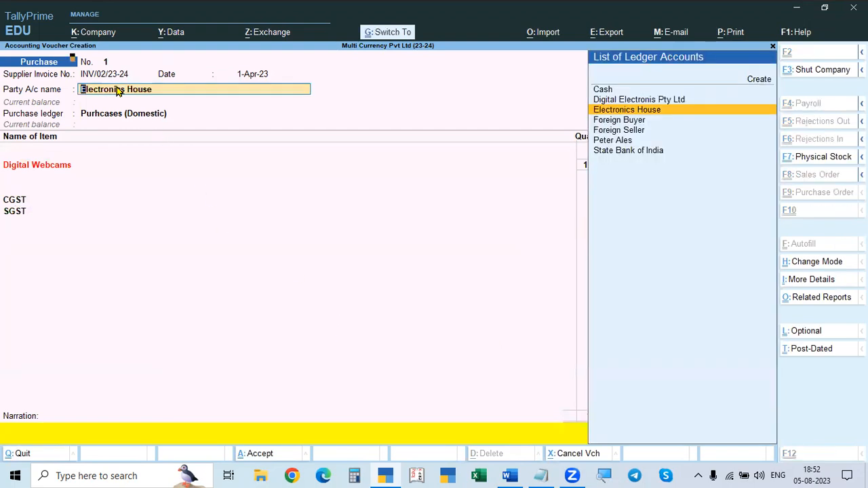
{"action": "key", "text": "ctrl+Return"}
{"action": "key", "text": "Return"}
{"action": "key", "text": "Return"}
{"action": "key", "text": "Return"}
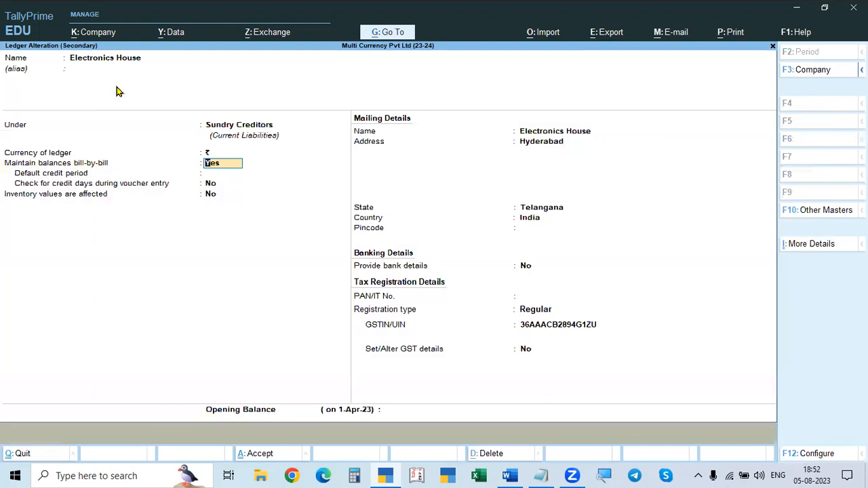
{"action": "key", "text": "Return"}
{"action": "key", "text": "Return"}
{"action": "key", "text": "Return"}
{"action": "key", "text": "Return"}
{"action": "key", "text": "Return"}
{"action": "key", "text": "Return"}
{"action": "key", "text": "Return"}
{"action": "key", "text": "Return"}
{"action": "key", "text": "Return"}
{"action": "key", "text": "Return"}
{"action": "key", "text": "Return"}
{"action": "key", "text": "Return"}
{"action": "key", "text": "Return"}
{"action": "key", "text": "Return"}
{"action": "key", "text": "Return"}
{"action": "key", "text": "Return"}
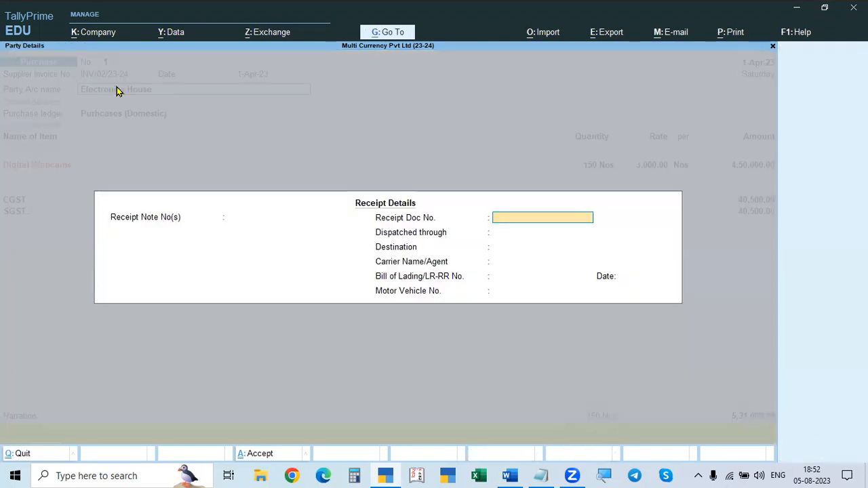
{"action": "key", "text": "ctrl+a"}
{"action": "key", "text": "ctrl+a"}
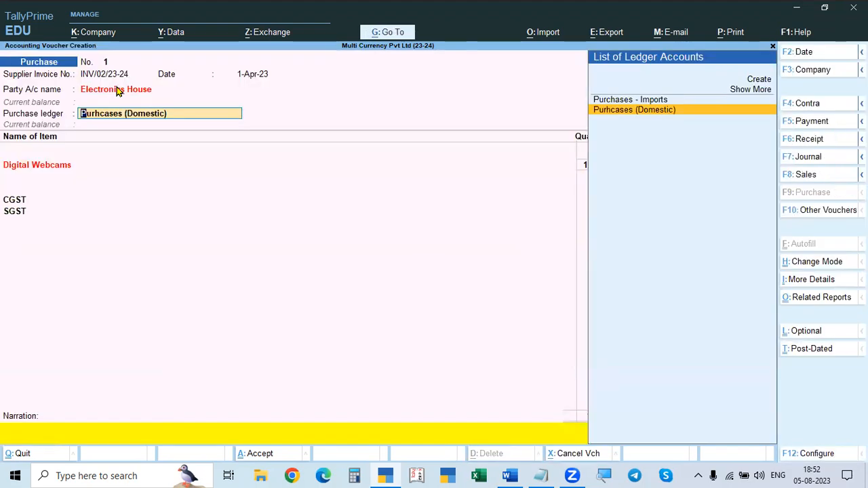
Step: Set Use default Bill-wise details for Bill Allocation to No in the purchase voucher's configuration
{"action": "key", "text": "Return"}
{"action": "key", "text": "Return"}
{"action": "key", "text": "Return"}
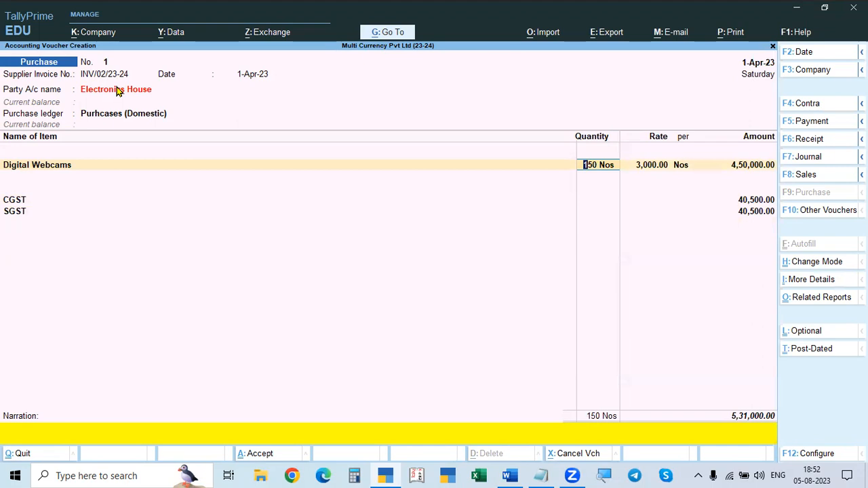
{"action": "left_click", "coordinate": [746, 419]}
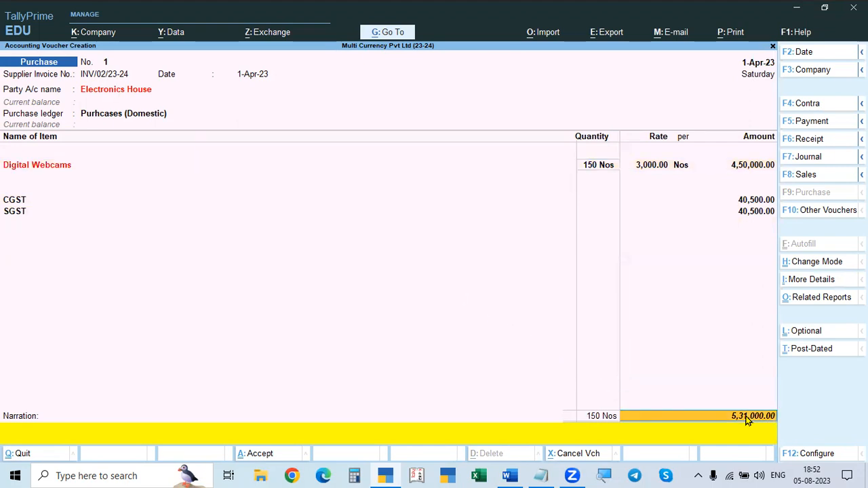
{"action": "key", "text": "BackSpace"}
{"action": "key", "text": "BackSpace"}
{"action": "key", "text": "F12"}
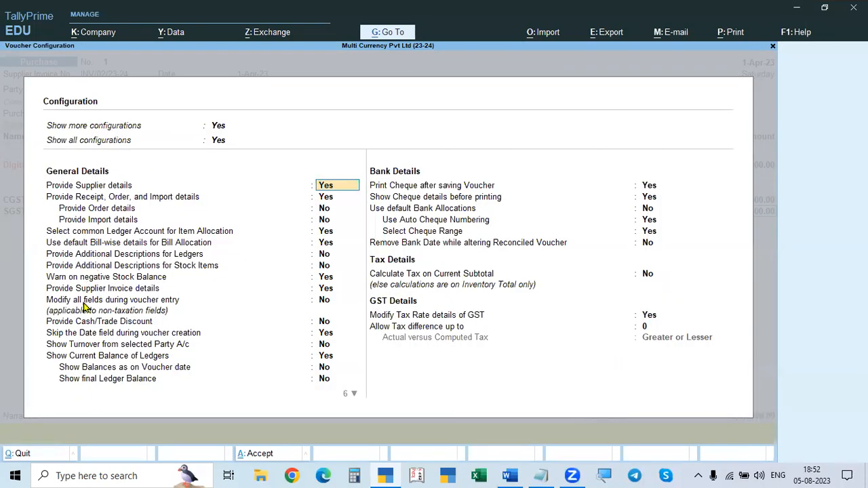
{"action": "left_click", "coordinate": [73, 245]}
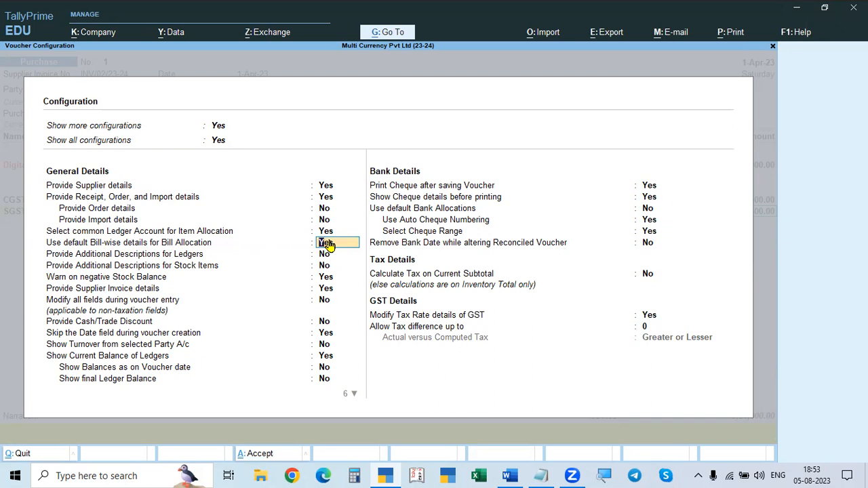
{"action": "key", "text": "n"}
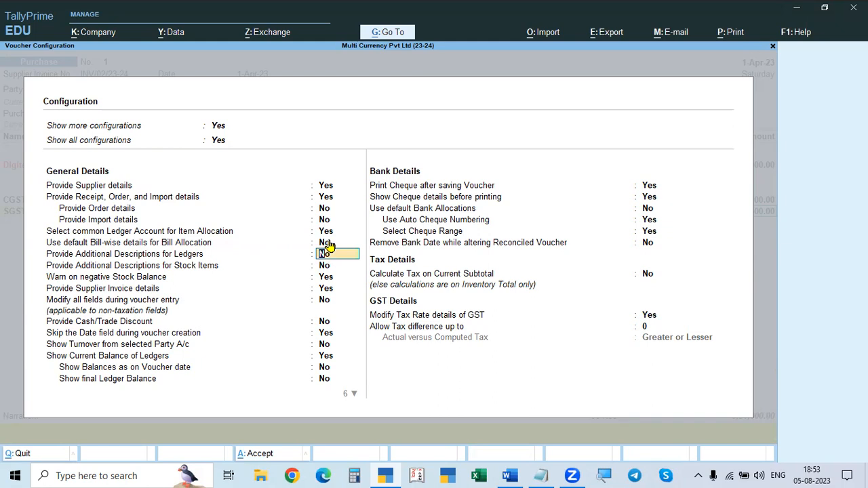
{"action": "key", "text": "ctrl+a"}
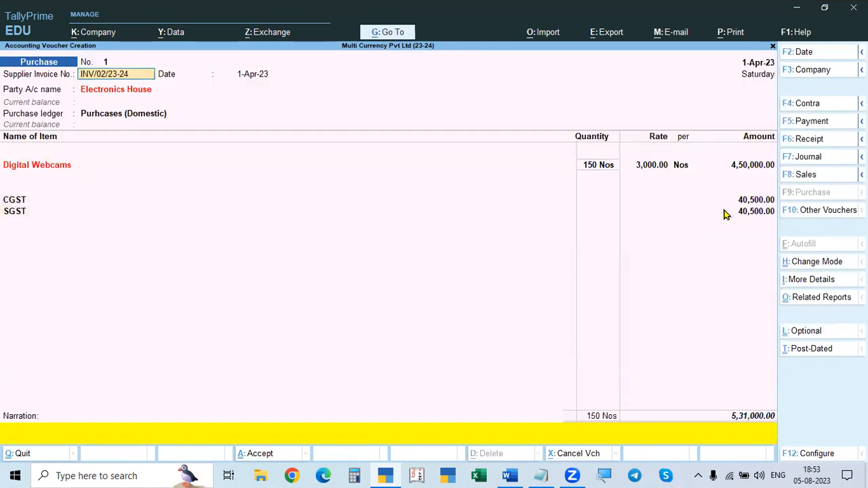
Step: Allocate the full purchase amount to Electronics House as a New Ref bill and save the purchase voucher
{"action": "key", "text": "Return"}
{"action": "key", "text": "Return"}
{"action": "key", "text": "Return"}
{"action": "key", "text": "Return"}
{"action": "key", "text": "Return"}
{"action": "key", "text": "Return"}
{"action": "key", "text": "Return"}
{"action": "key", "text": "Return"}
{"action": "key", "text": "Return"}
{"action": "key", "text": "Return"}
{"action": "key", "text": "Return"}
{"action": "key", "text": "Return"}
{"action": "key", "text": "Return"}
{"action": "key", "text": "Return"}
{"action": "key", "text": "Return"}
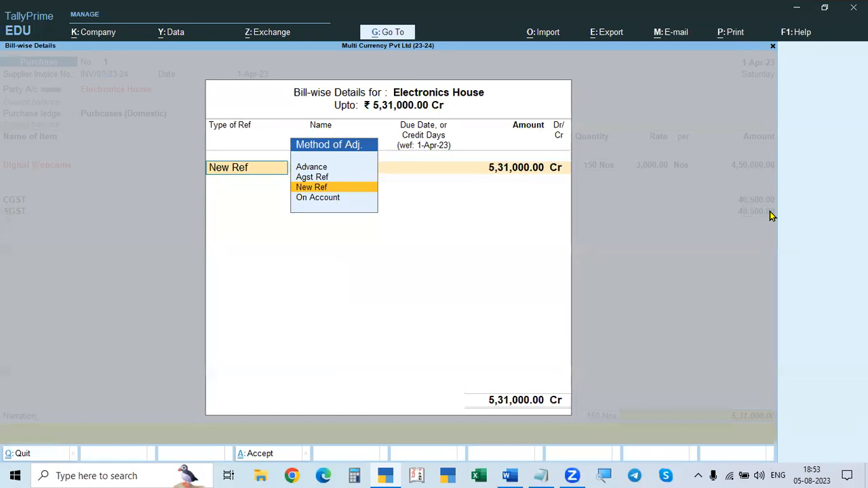
{"action": "key", "text": "Return"}
{"action": "key", "text": "Return"}
{"action": "key", "text": "Return"}
{"action": "key", "text": "Return"}
{"action": "key", "text": "Return"}
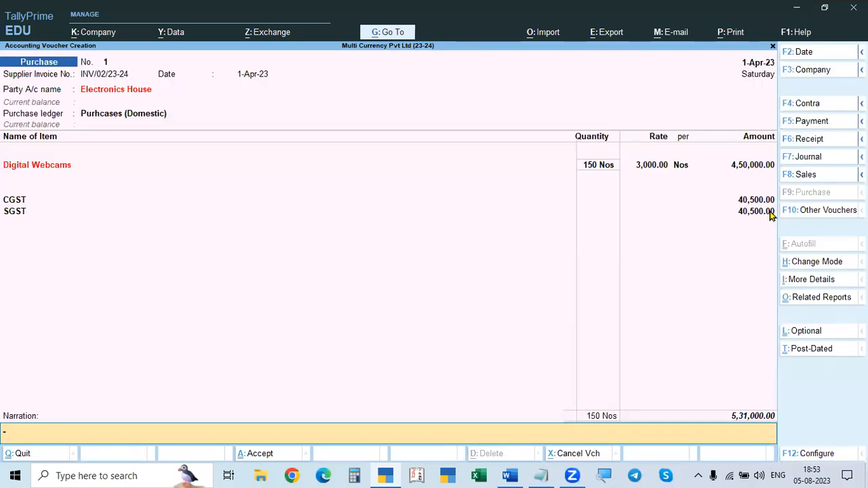
{"action": "key", "text": "Return"}
{"action": "key", "text": "y"}
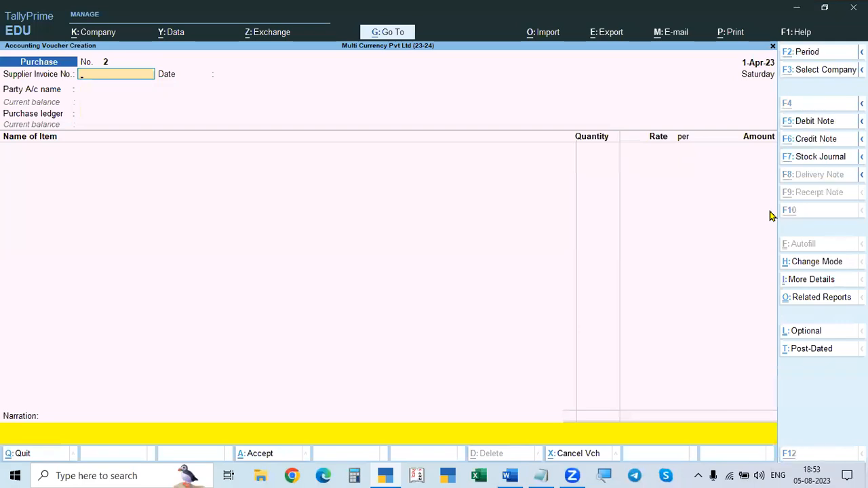
Step: Switch to the Word document, replace Washington with California in the 02-April-2023 sale text, and save the document
{"action": "key", "text": "alt+Tab"}
{"action": "scroll", "coordinate": [495, 304], "scroll_direction": "down", "scroll_amount": 1}
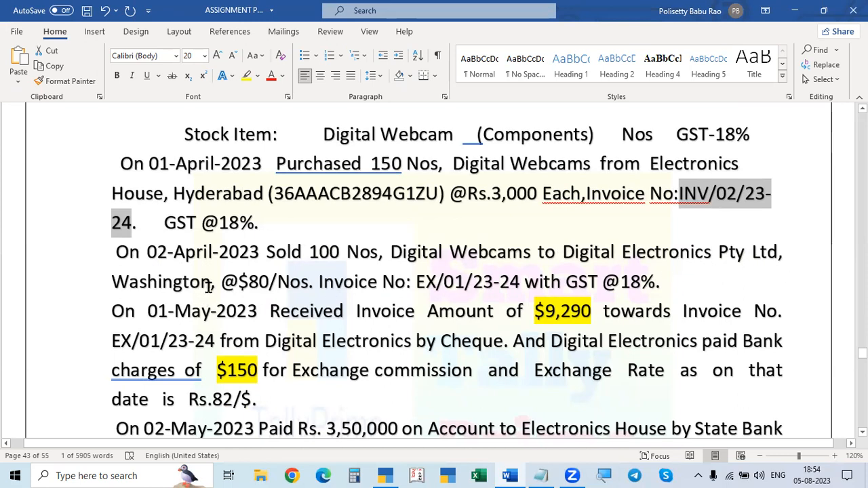
{"action": "left_click_drag", "start_coordinate": [211, 282], "coordinate": [116, 292]}
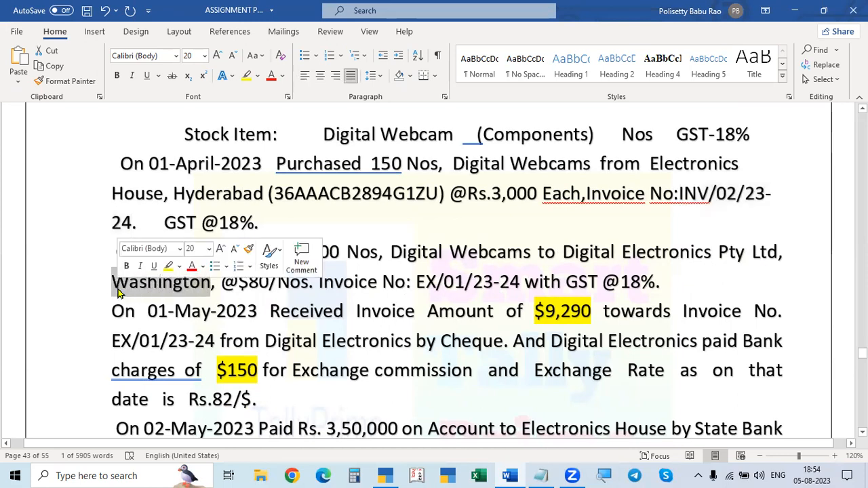
{"action": "type", "text": "Cal,"}
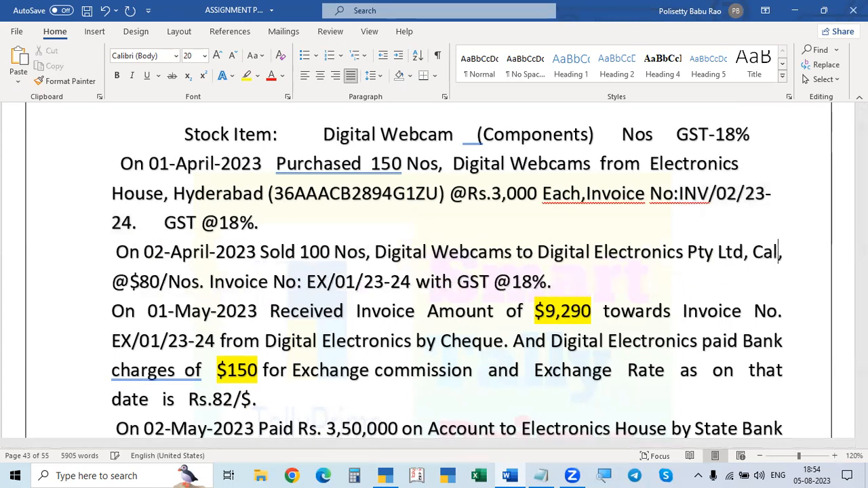
{"action": "type", "text": "f"}
{"action": "key", "text": "BackSpace"}
{"action": "type", "text": "ifornia, @$80/Nos. Invoice No: EX/01/23-24 with GST @18%."}
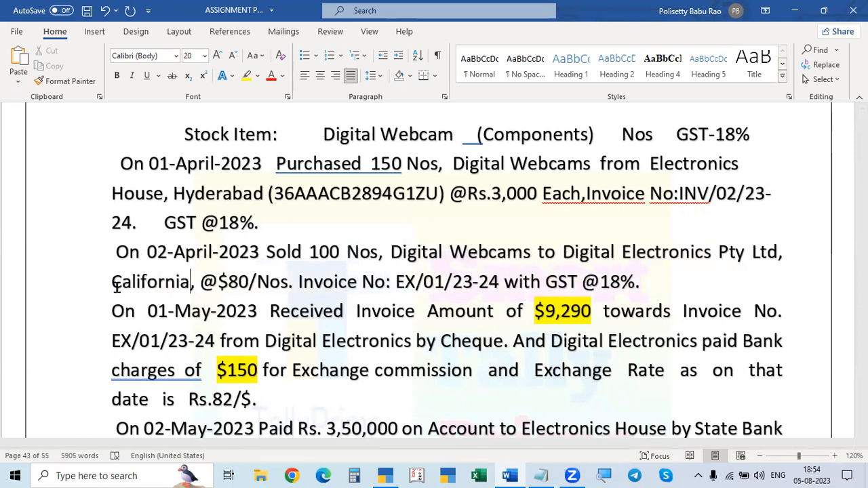
{"action": "key", "text": "ctrl+s"}
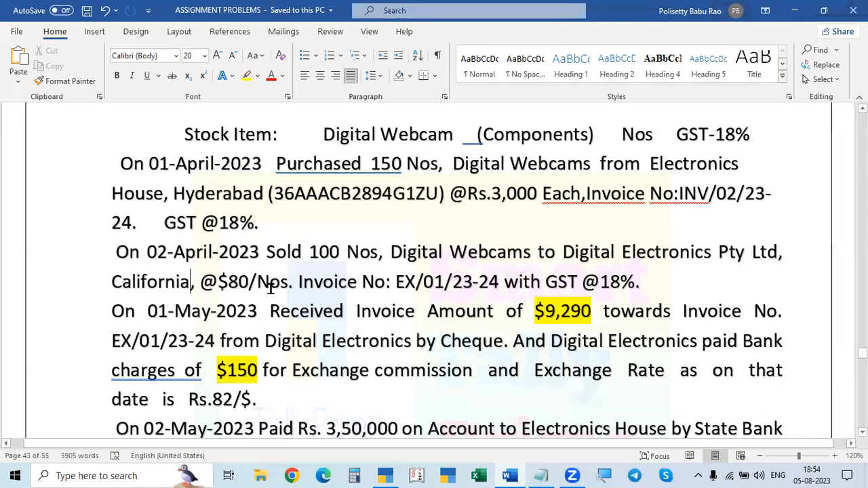
Step: Switch back to TallyPrime and start a Sales voucher dated 2-4-2023 with Digital Electronis Pty Ltd as the party
{"action": "key", "text": "alt+Tab"}
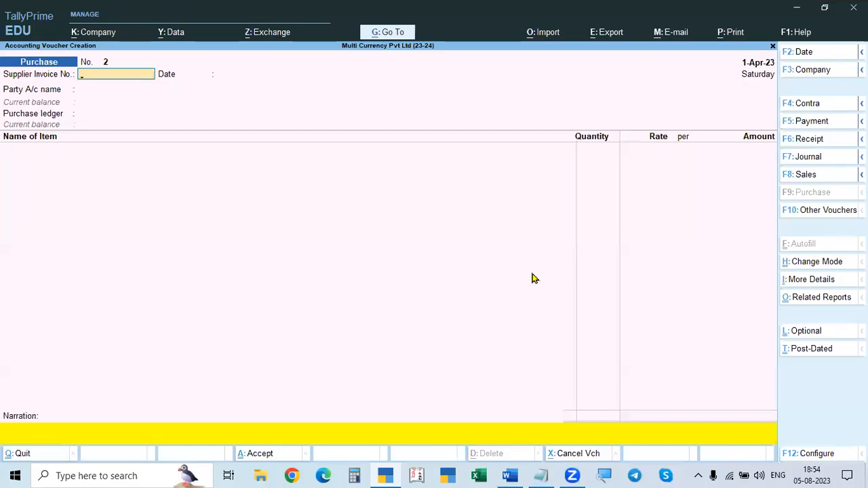
{"action": "key", "text": "F8"}
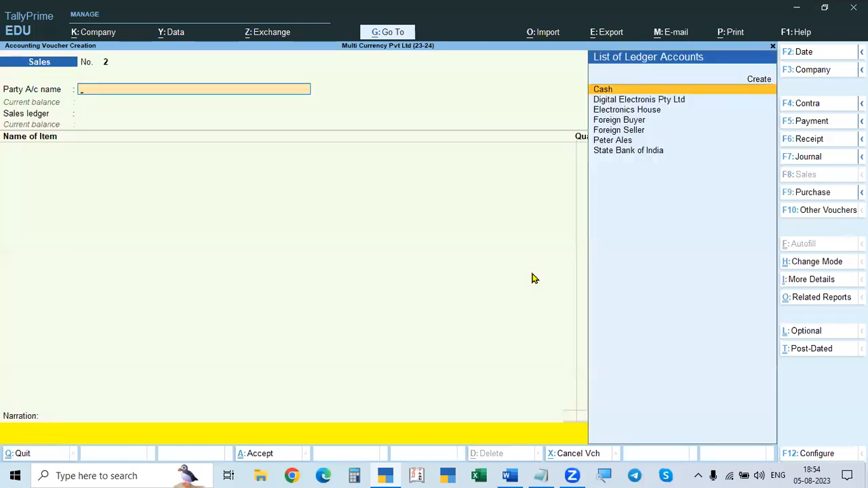
{"action": "key", "text": "alt+Tab"}
{"action": "key", "text": "alt+Tab"}
{"action": "key", "text": "F2"}
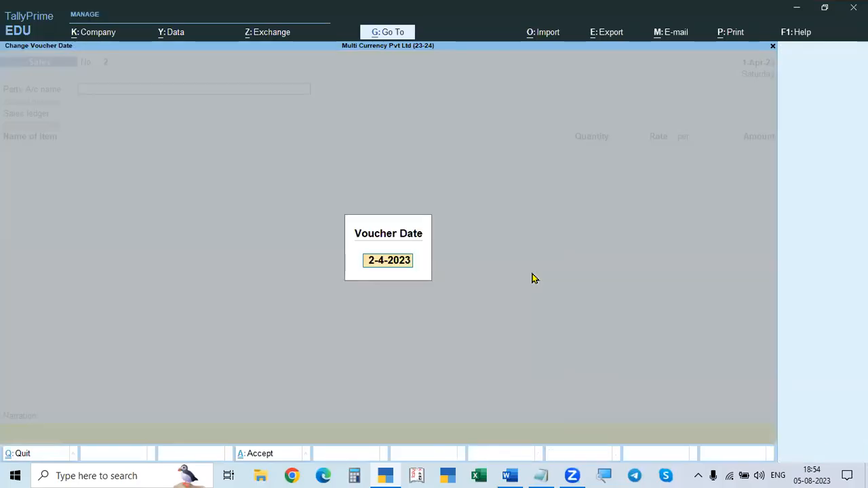
{"action": "key", "text": "Return"}
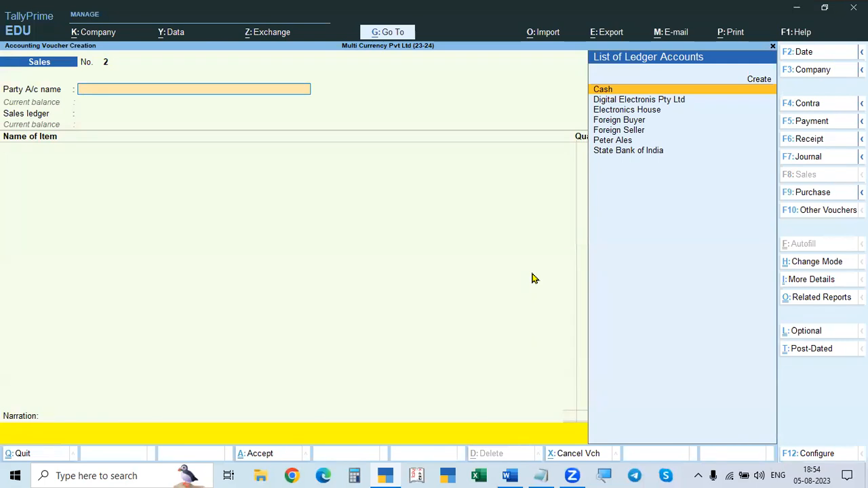
{"action": "key", "text": "Down"}
{"action": "key", "text": "Return"}
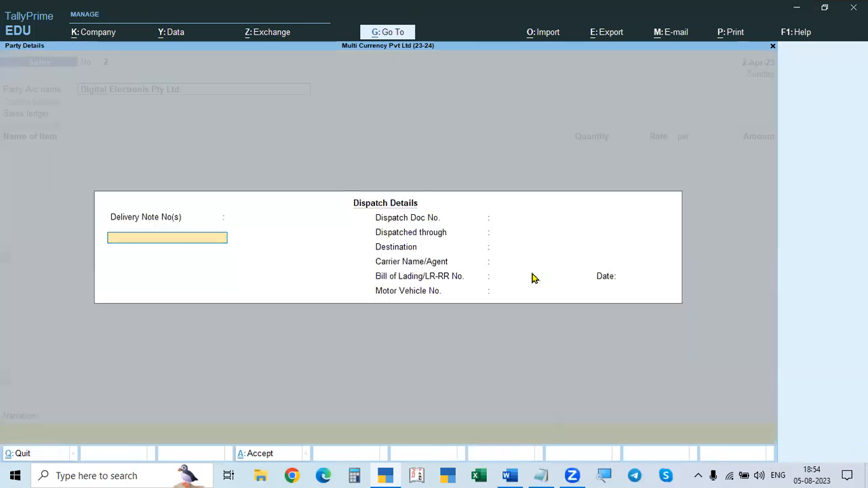
Step: Open the Digital Electronis Pty Ltd ledger for alteration from the sales voucher and set its currency to $
{"action": "key", "text": "Escape"}
{"action": "key", "text": "ctrl+Return"}
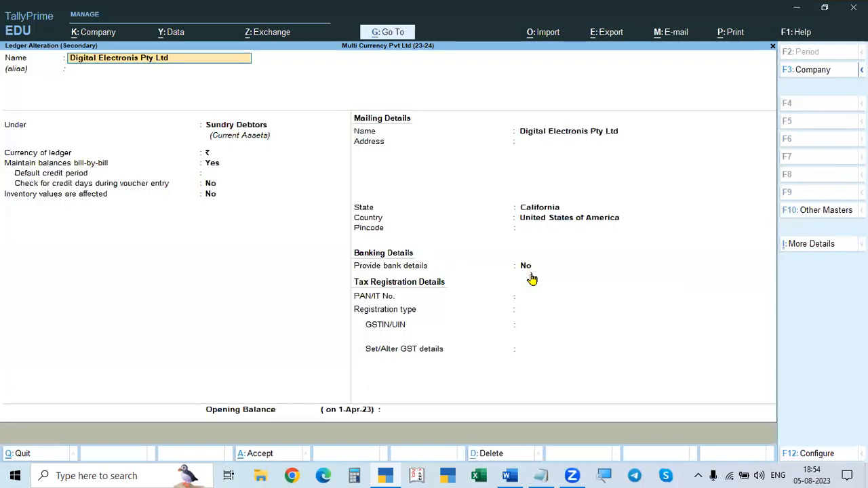
{"action": "key", "text": "Return"}
{"action": "key", "text": "Return"}
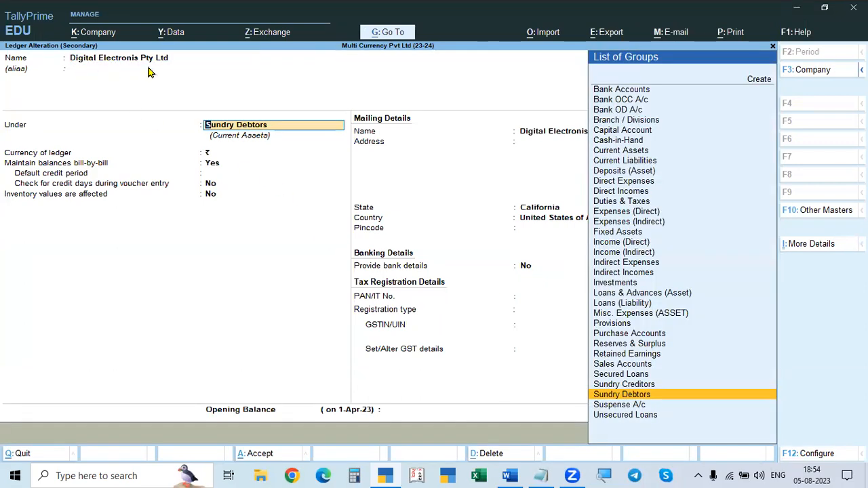
{"action": "key", "text": "Return"}
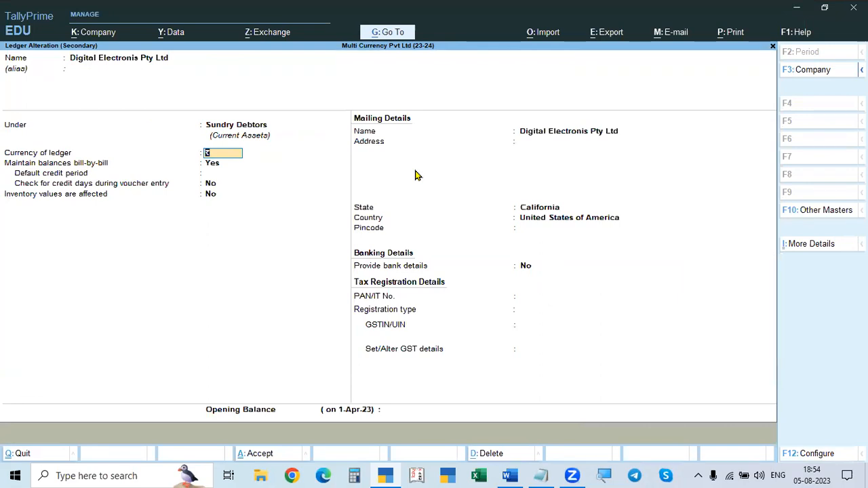
{"action": "key", "text": "alt+Tab"}
{"action": "key", "text": "alt+Tab"}
{"action": "key", "text": "BackSpace"}
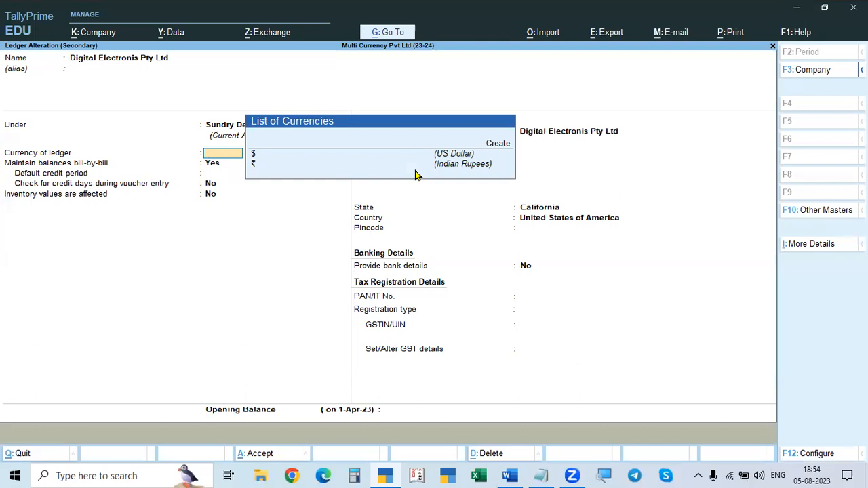
{"action": "key", "text": "Down"}
{"action": "key", "text": "Return"}
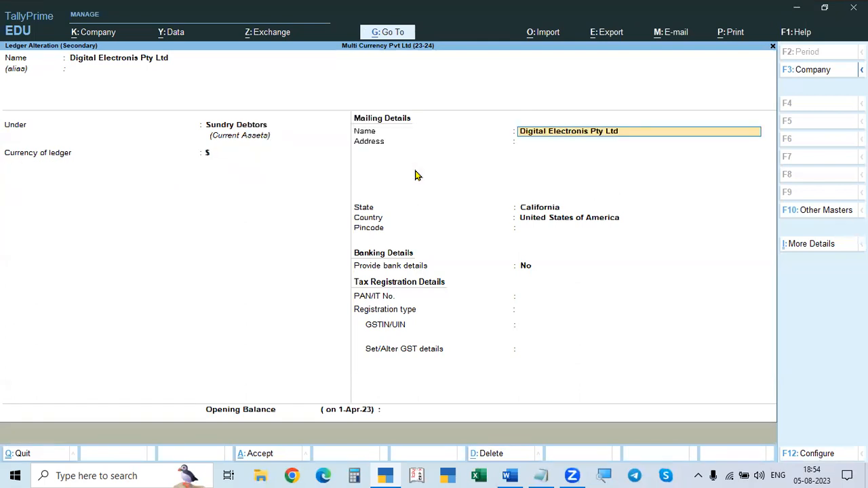
Step: Keep California and United States of America as the ledger's state and country, leave its remaining details as they are, and save it
{"action": "key", "text": "Return"}
{"action": "key", "text": "Return"}
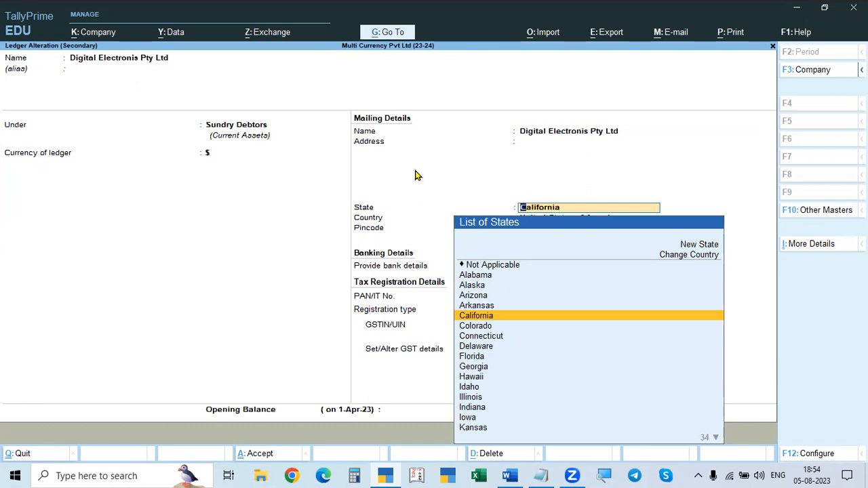
{"action": "key", "text": "Return"}
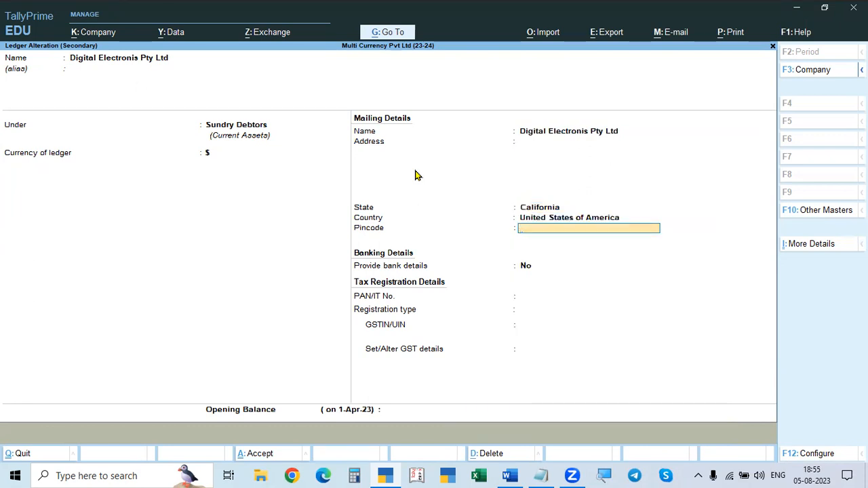
{"action": "key", "text": "BackSpace"}
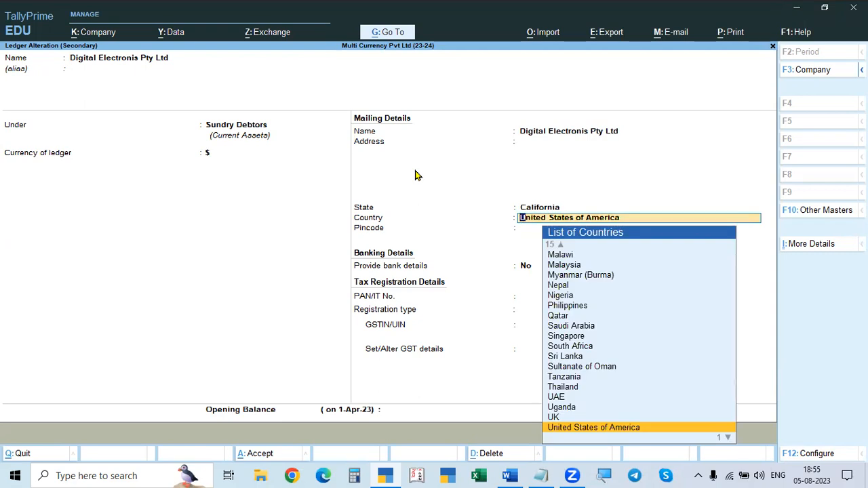
{"action": "key", "text": "Return"}
{"action": "key", "text": "BackSpace"}
{"action": "key", "text": "BackSpace"}
{"action": "key", "text": "Return"}
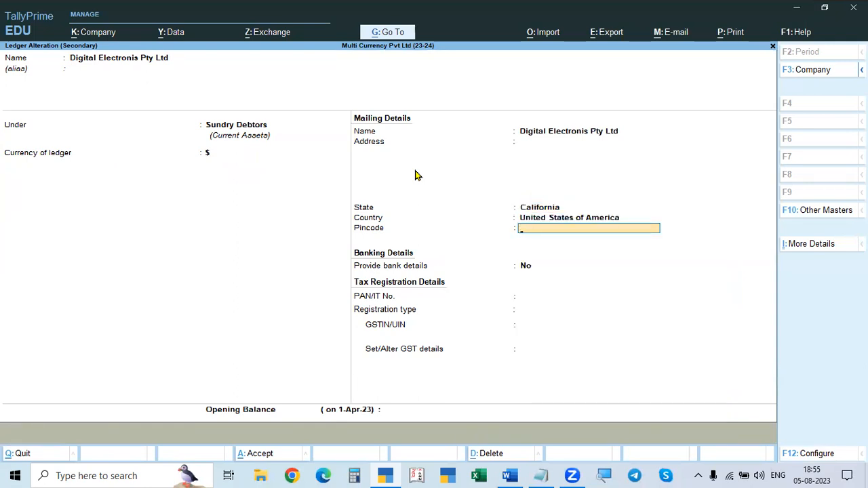
{"action": "key", "text": "Return"}
{"action": "key", "text": "Return"}
{"action": "key", "text": "Return"}
{"action": "key", "text": "Return"}
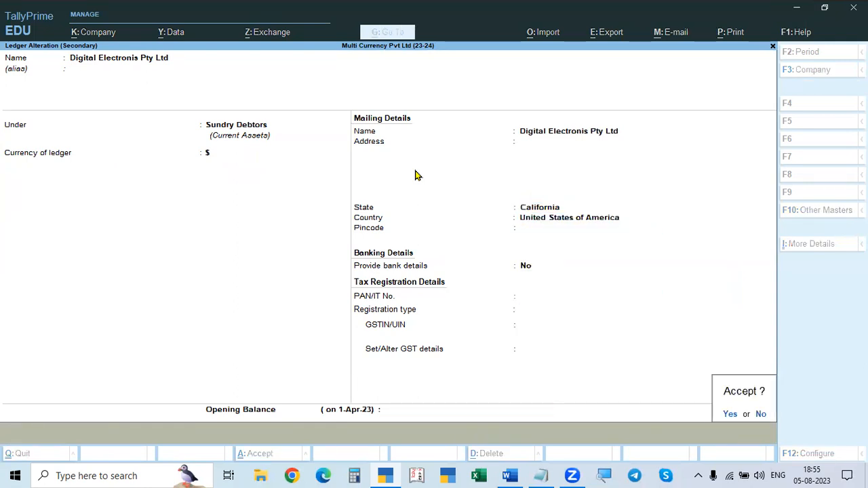
{"action": "key", "text": "Return"}
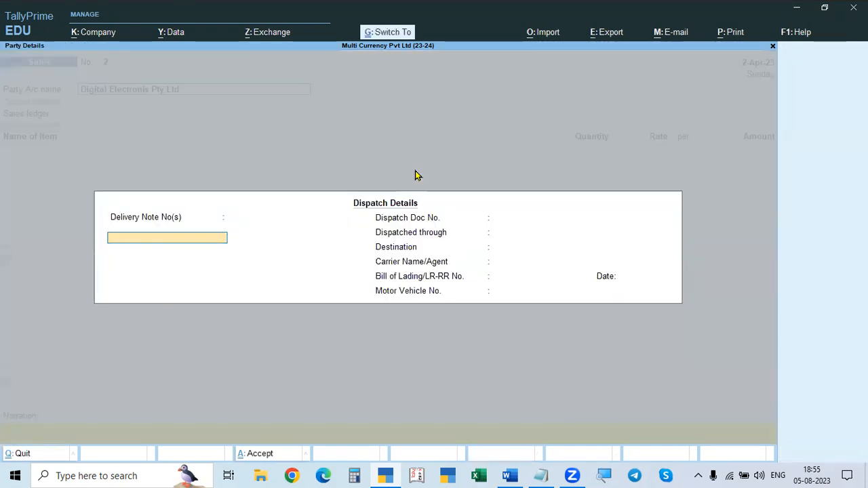
Step: Accept the blank dispatch details and the party details, and choose Sales - Exporyts as the sales ledger
{"action": "key", "text": "ctrl+a"}
{"action": "key", "text": "ctrl+a"}
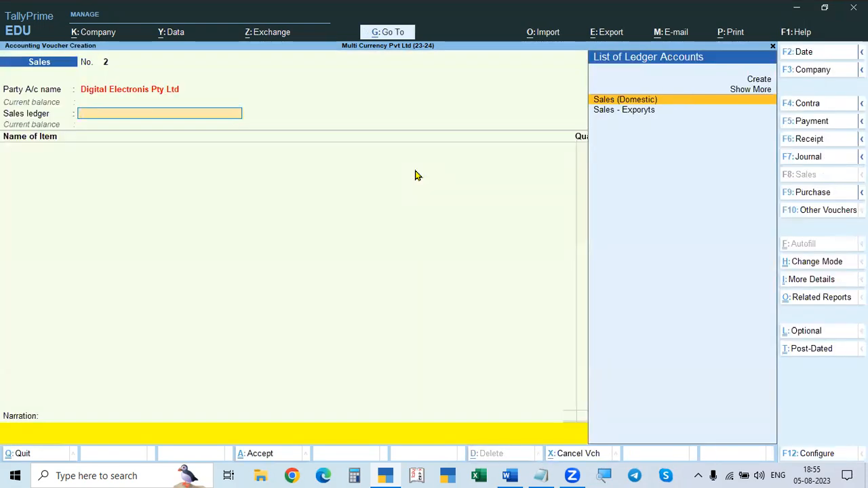
{"action": "key", "text": "alt+Tab"}
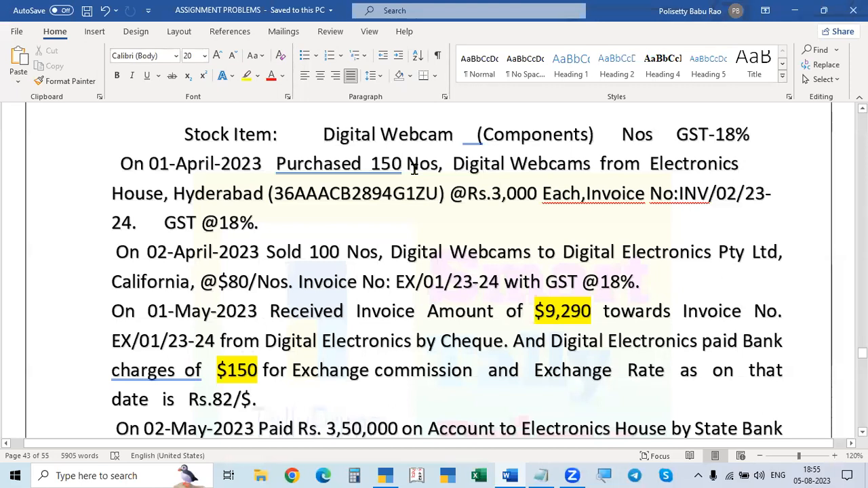
{"action": "key", "text": "alt+Tab"}
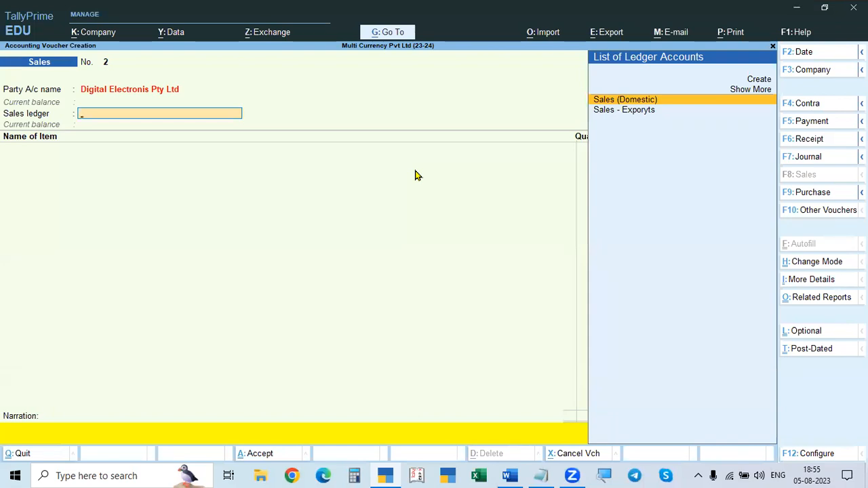
{"action": "key", "text": "Down"}
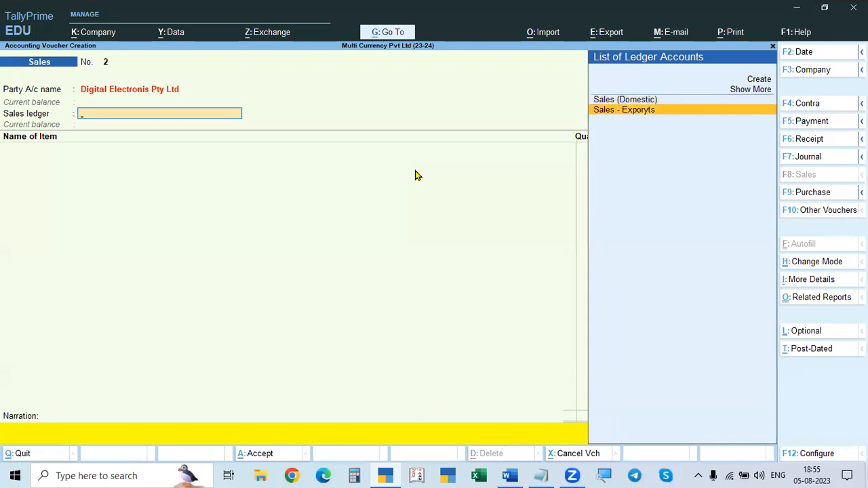
{"action": "key", "text": "Return"}
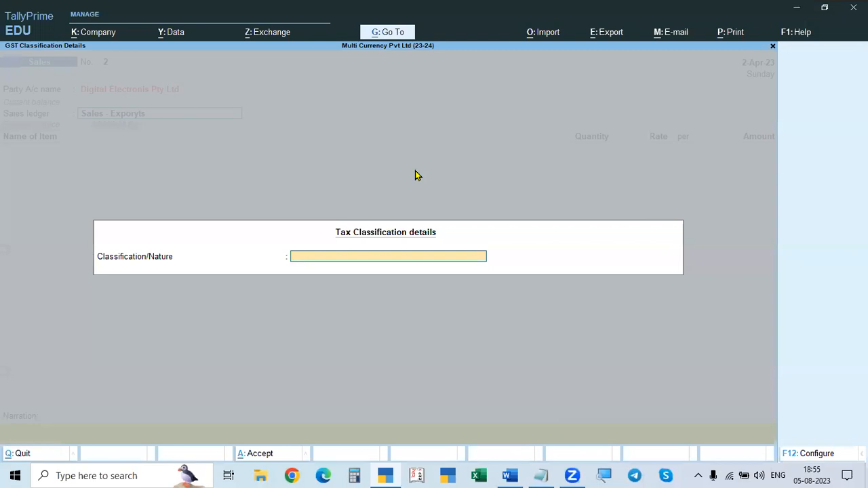
Step: Classify the nature of the sale as Exports Taxable
{"action": "key", "text": "Down"}
{"action": "key", "text": "Down"}
{"action": "key", "text": "Down"}
{"action": "key", "text": "Down"}
{"action": "key", "text": "Down"}
{"action": "key", "text": "Down"}
{"action": "key", "text": "Down"}
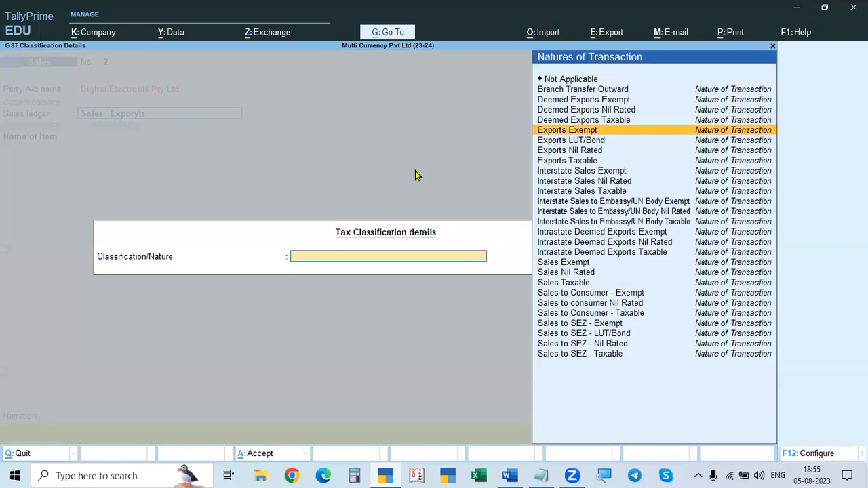
{"action": "key", "text": "Down"}
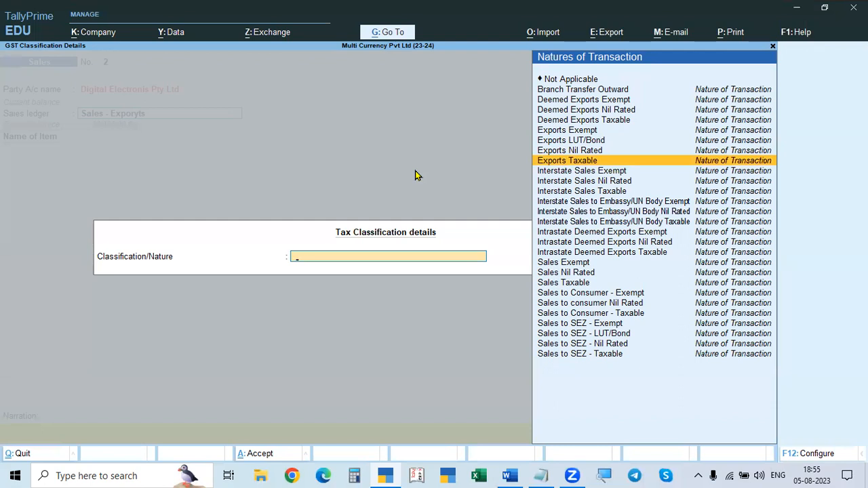
{"action": "key", "text": "Return"}
Step: Add the stock item Digital Webcams to the sales voucher with a quantity of 100 Nos, as given in the Word document
{"action": "key", "text": "alt+Tab"}
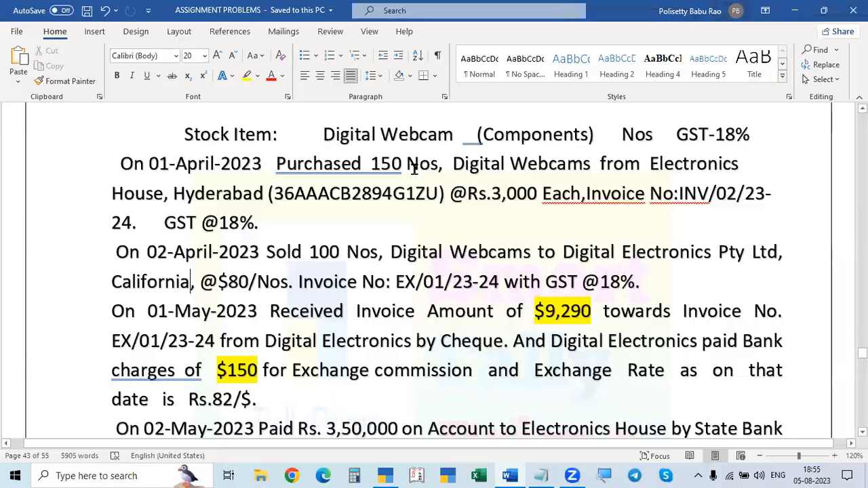
{"action": "key", "text": "alt+Tab"}
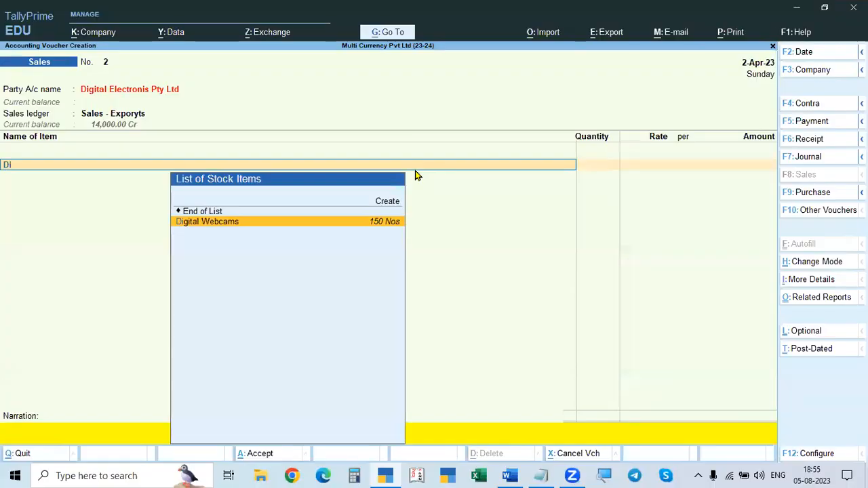
{"action": "key", "text": "Return"}
{"action": "key", "text": "alt+Tab"}
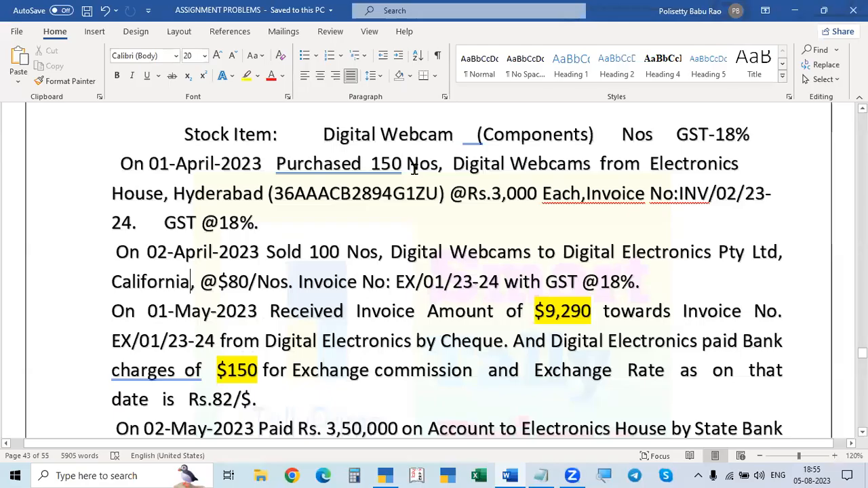
{"action": "key", "text": "alt+Tab"}
{"action": "type", "text": "100"}
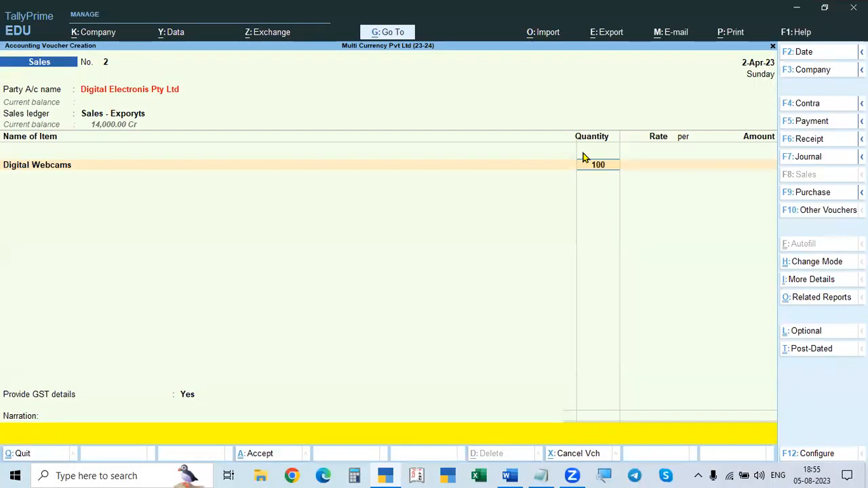
{"action": "key", "text": "Return"}
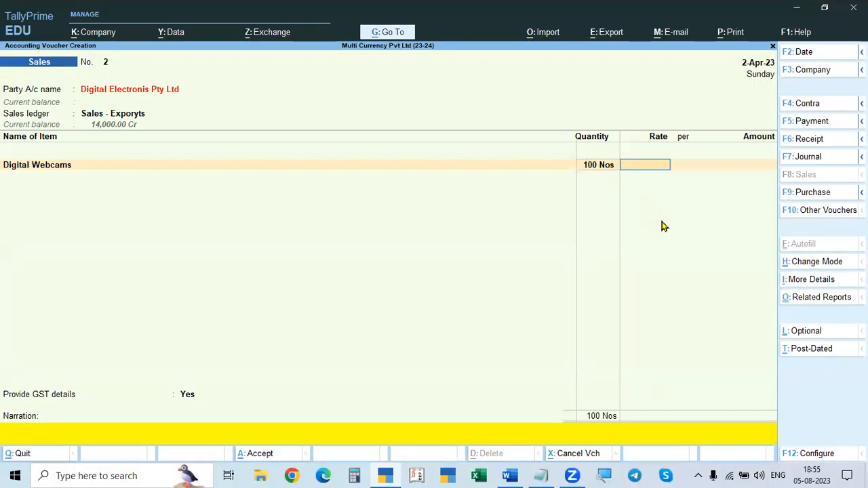
Step: Check the selling price in the Word document and set the Digital Webcams rate to $80 per Nos
{"action": "key", "text": "alt+Tab"}
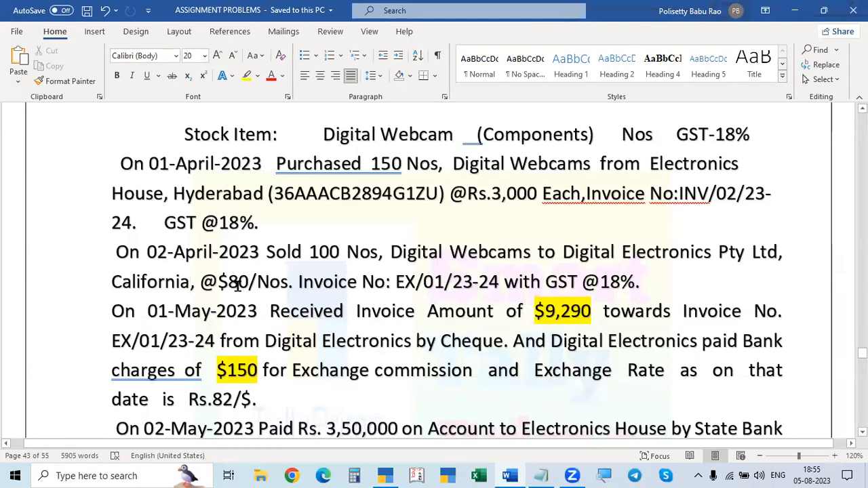
{"action": "key", "text": "alt+Tab"}
{"action": "type", "text": "8"}
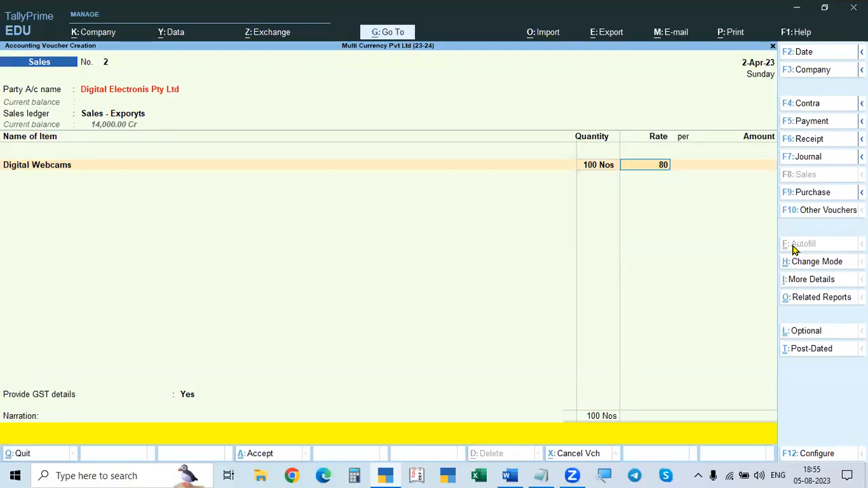
{"action": "key", "text": "BackSpace"}
{"action": "key", "text": "BackSpace"}
{"action": "type", "text": "80"}
{"action": "type", "text": "$"}
{"action": "key", "text": "Return"}
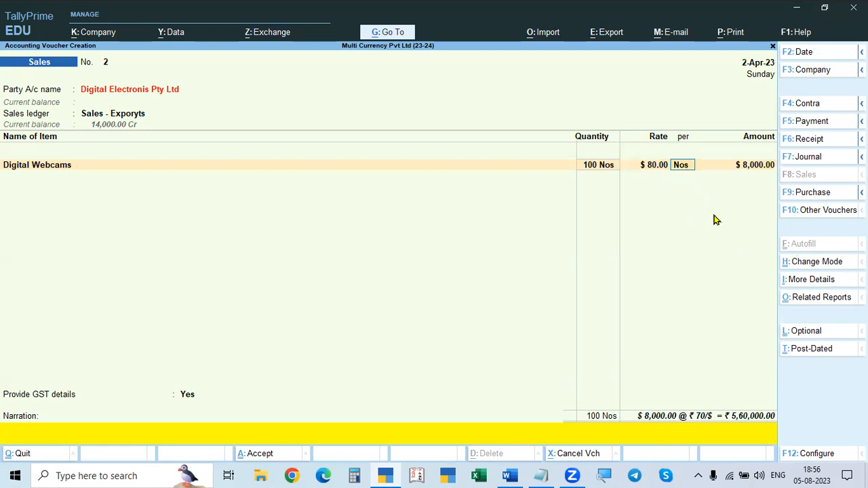
Step: Review the sale text and the standard, selling and buying exchange rates for Problem 1 in the Word document
{"action": "key", "text": "alt+Tab"}
{"action": "key", "text": "alt+Tab"}
{"action": "key", "text": "alt+Tab"}
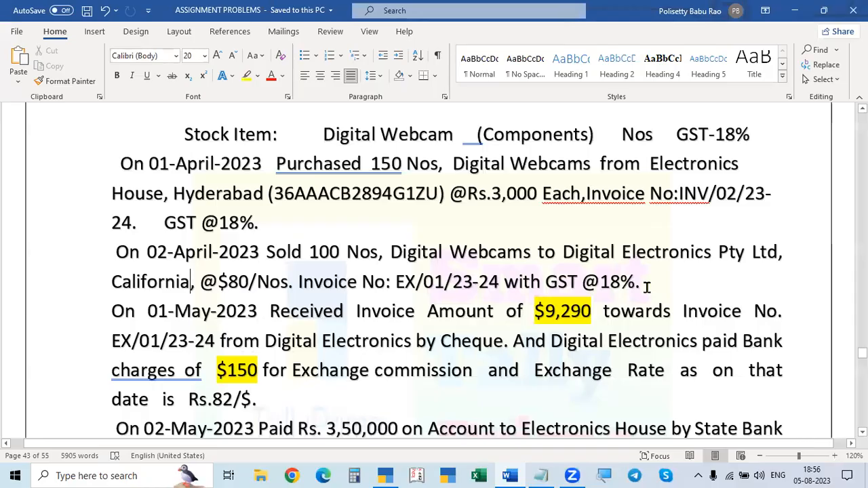
{"action": "key", "text": "alt+Tab"}
{"action": "key", "text": "alt+Tab"}
{"action": "scroll", "coordinate": [647, 287], "scroll_direction": "up", "scroll_amount": 3}
{"action": "scroll", "coordinate": [647, 288], "scroll_direction": "down", "scroll_amount": 2}
{"action": "scroll", "coordinate": [647, 288], "scroll_direction": "up", "scroll_amount": 7}
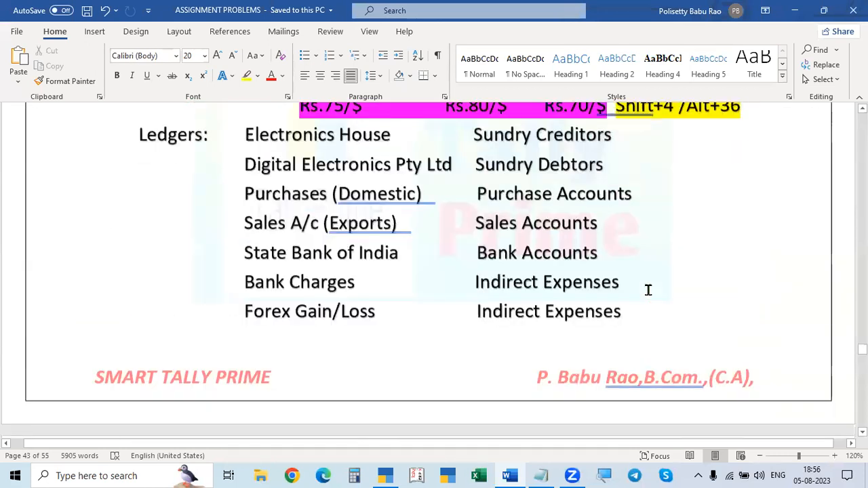
{"action": "scroll", "coordinate": [647, 288], "scroll_direction": "down", "scroll_amount": 1}
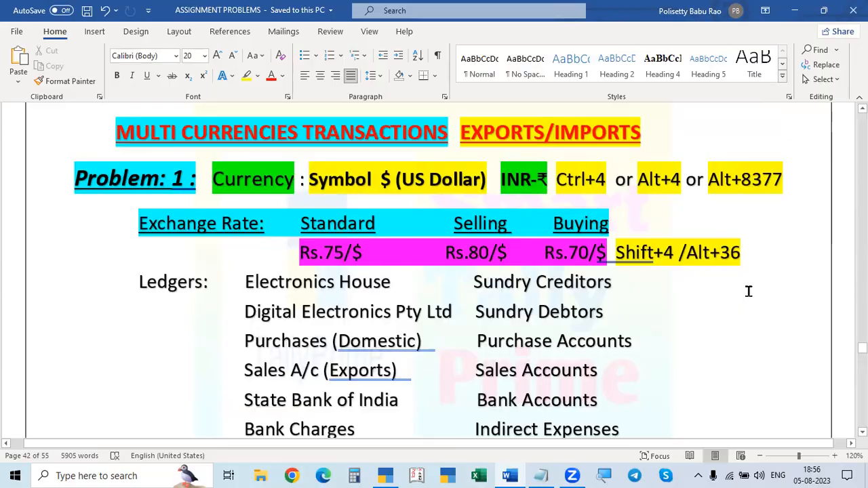
Step: Switch back to TallyPrime and set the Digital Webcams line's forex rate of exchange to ₹80/$
{"action": "key", "text": "alt+Tab"}
{"action": "key", "text": "Return"}
{"action": "key", "text": "Return"}
{"action": "key", "text": "BackSpace"}
{"action": "key", "text": "Return"}
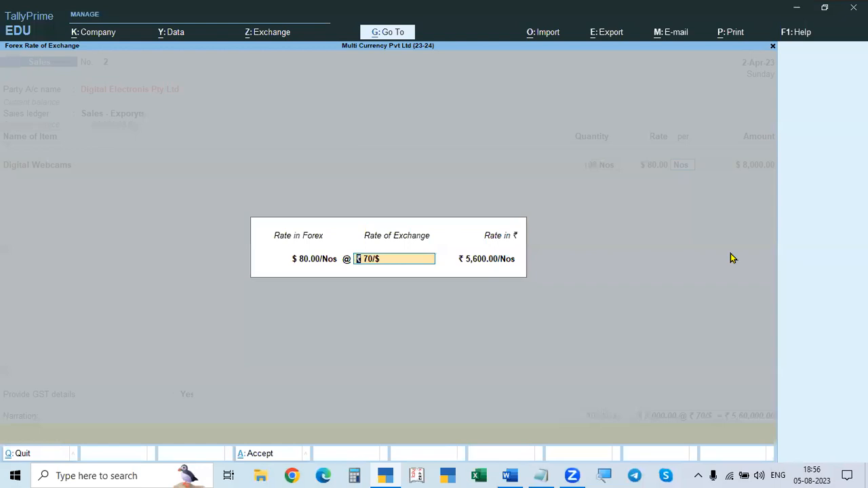
{"action": "type", "text": "80"}
{"action": "key", "text": "BackSpace"}
{"action": "key", "text": "BackSpace"}
{"action": "key", "text": "Return"}
{"action": "key", "text": "BackSpace"}
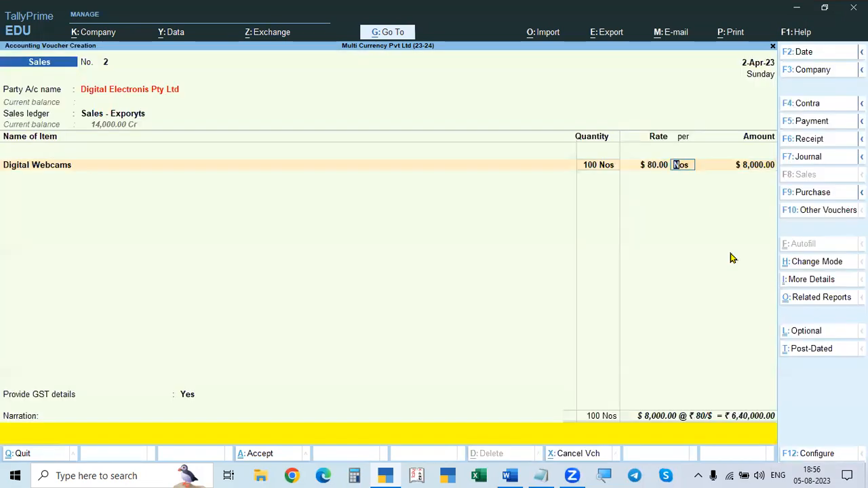
{"action": "key", "text": "Return"}
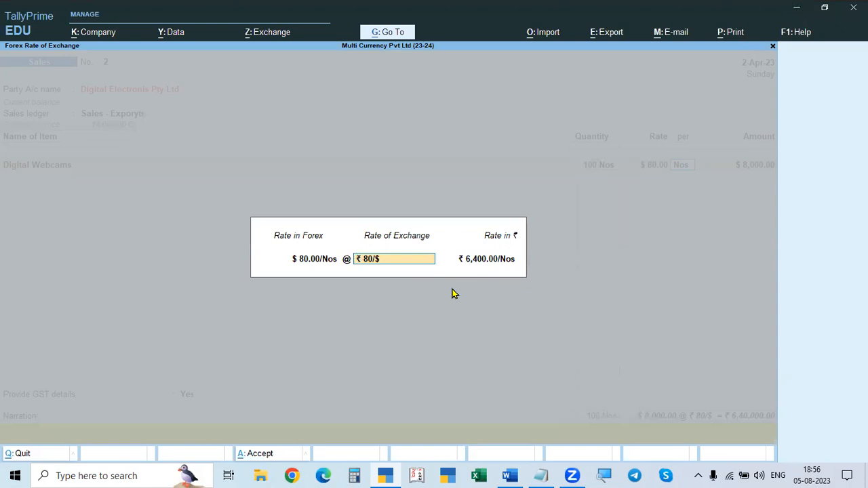
{"action": "key", "text": "Return"}
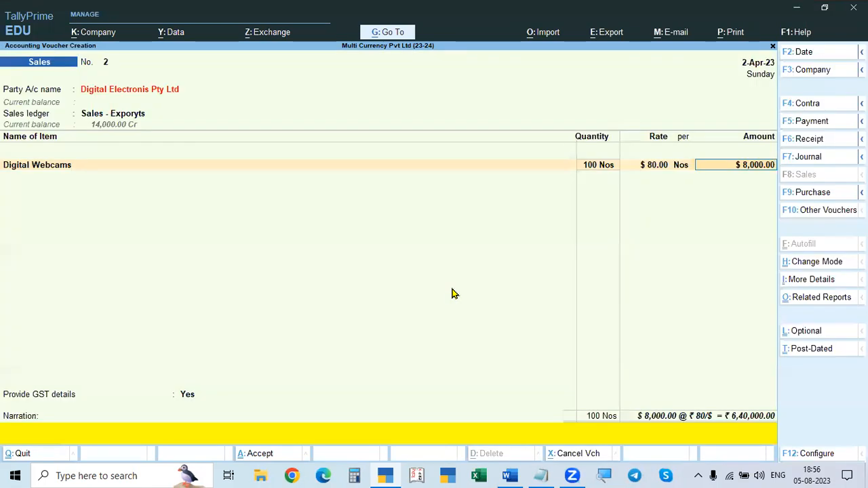
Step: Recheck the Digital Webcams line's ₹80/$ rate of exchange and accept its default taxable value
{"action": "key", "text": "Return"}
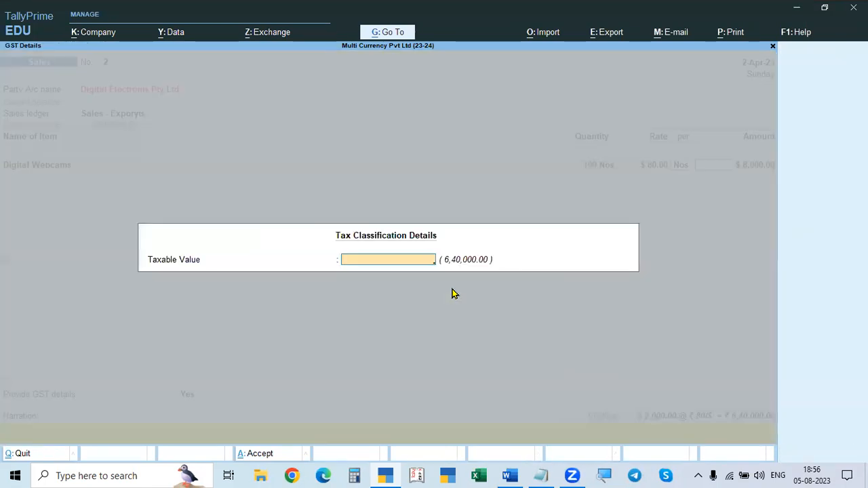
{"action": "key", "text": "Escape"}
{"action": "key", "text": "BackSpace"}
{"action": "key", "text": "Return"}
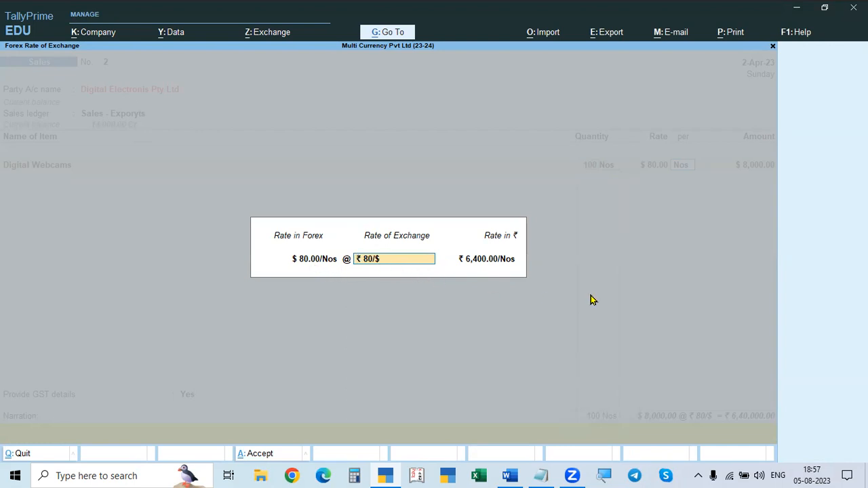
{"action": "key", "text": "Return"}
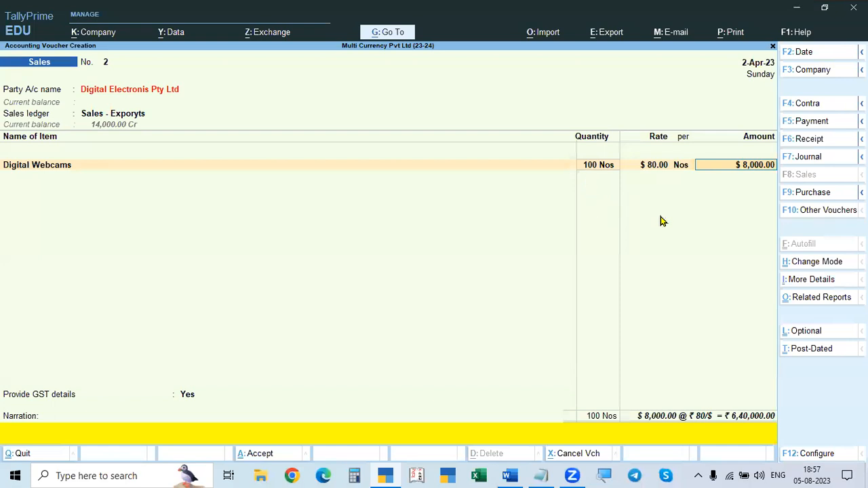
{"action": "key", "text": "Return"}
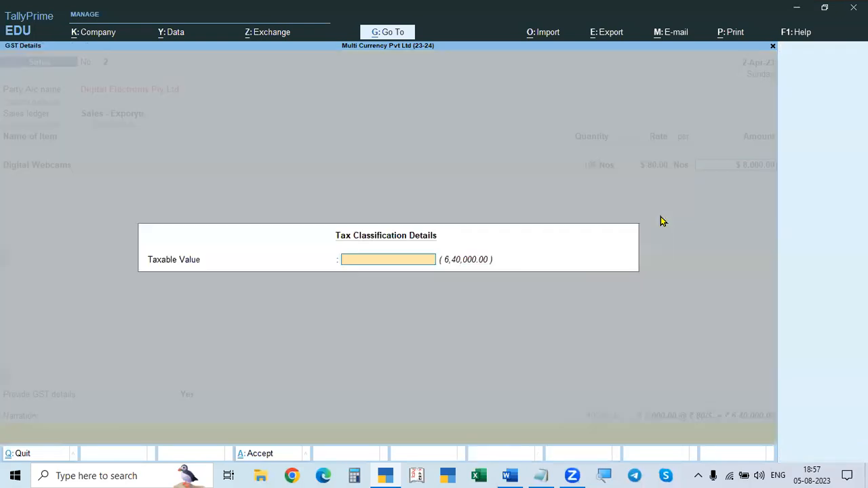
{"action": "key", "text": "Return"}
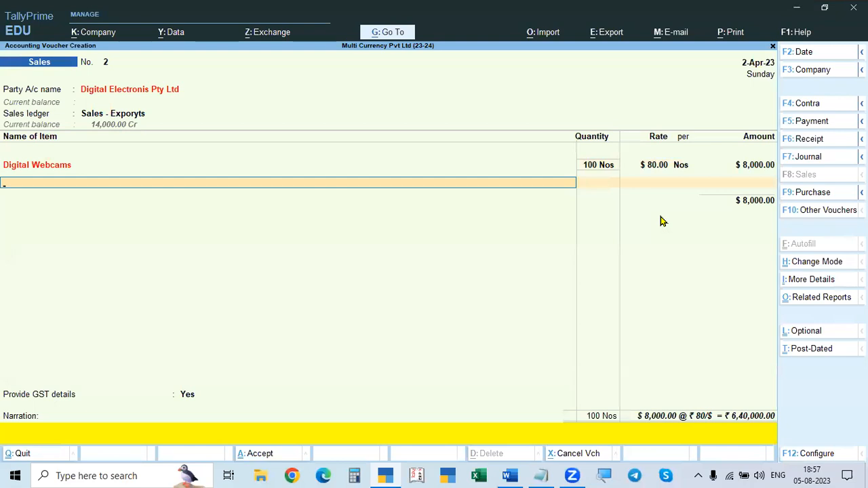
Step: End the item list and add the IGST ledger to the sales voucher
{"action": "key", "text": "Return"}
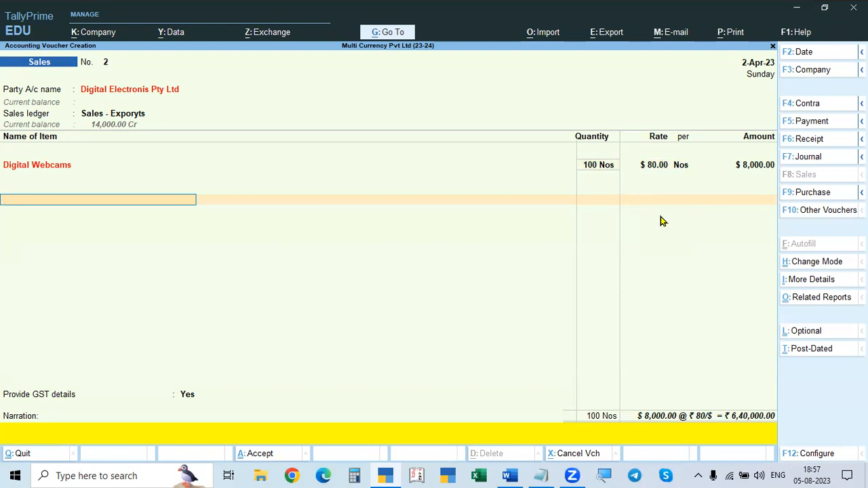
{"action": "type", "text": "igst"}
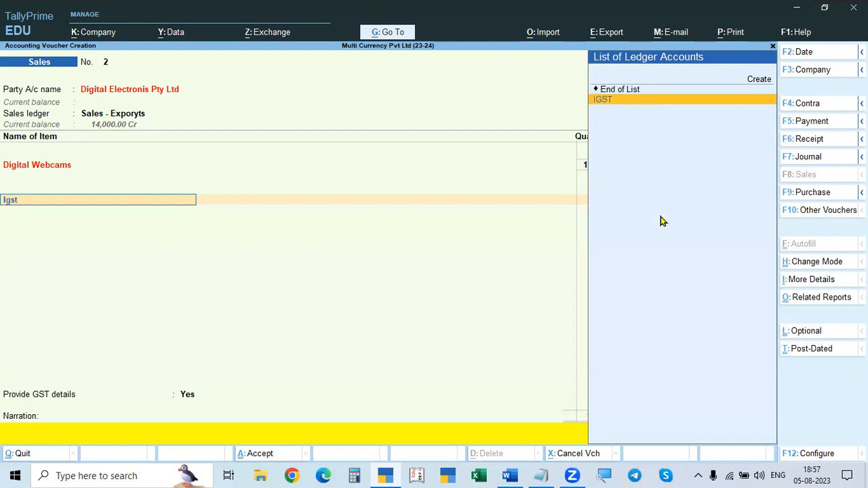
{"action": "key", "text": "Return"}
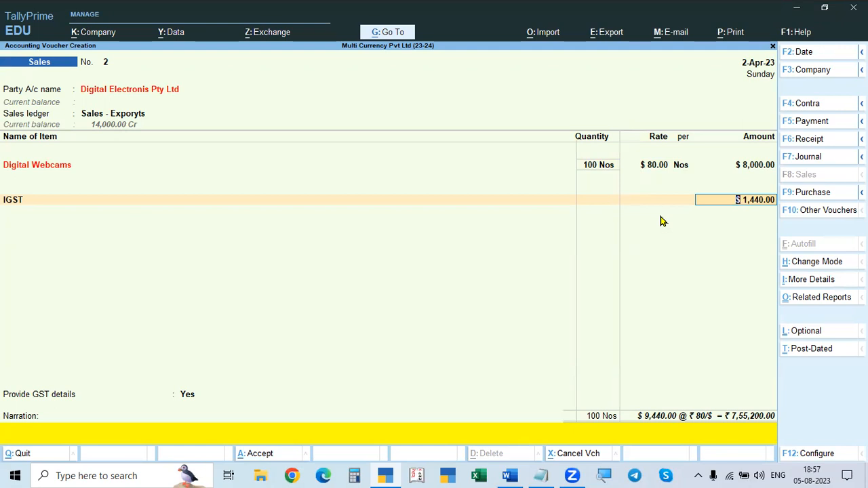
Step: Switch to Calculator, compute 18% of 8000 to check the IGST amount, and return to TallyPrime
{"action": "left_click", "coordinate": [356, 475]}
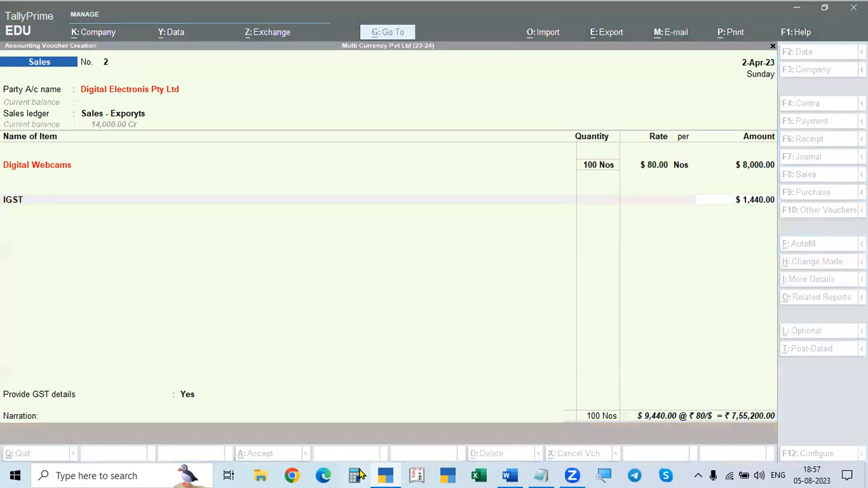
{"action": "type", "text": "80"}
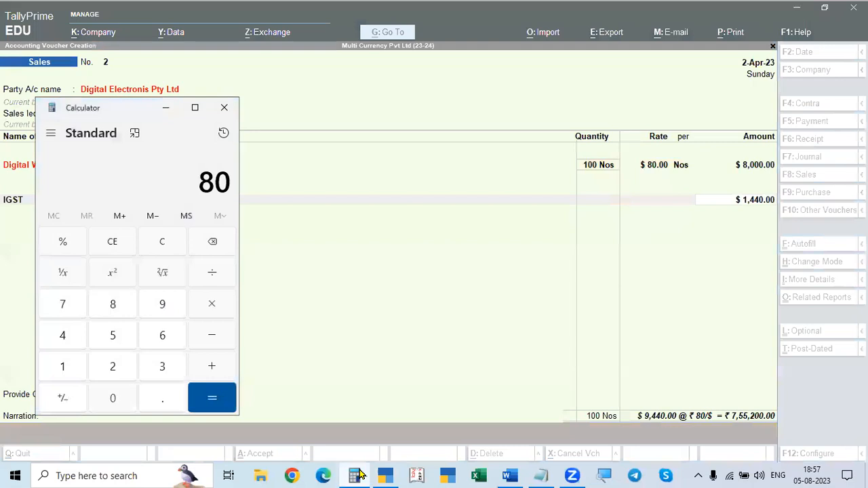
{"action": "type", "text": "00*"}
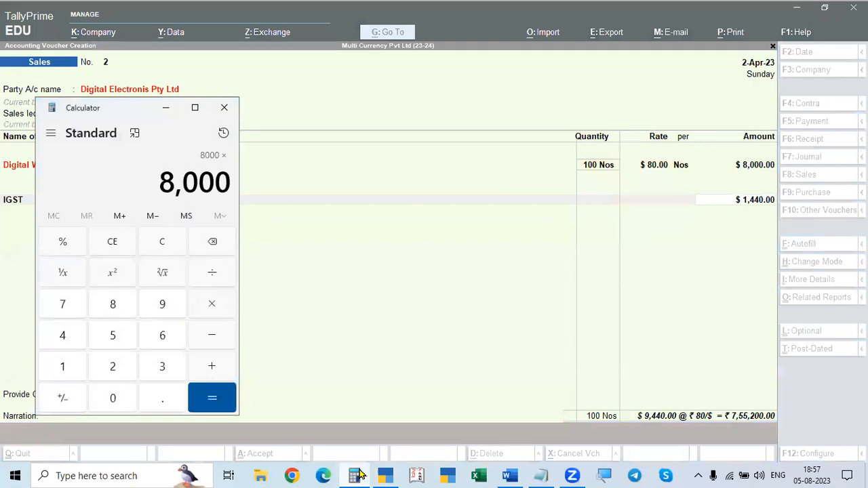
{"action": "type", "text": "18%"}
{"action": "key", "text": "Return"}
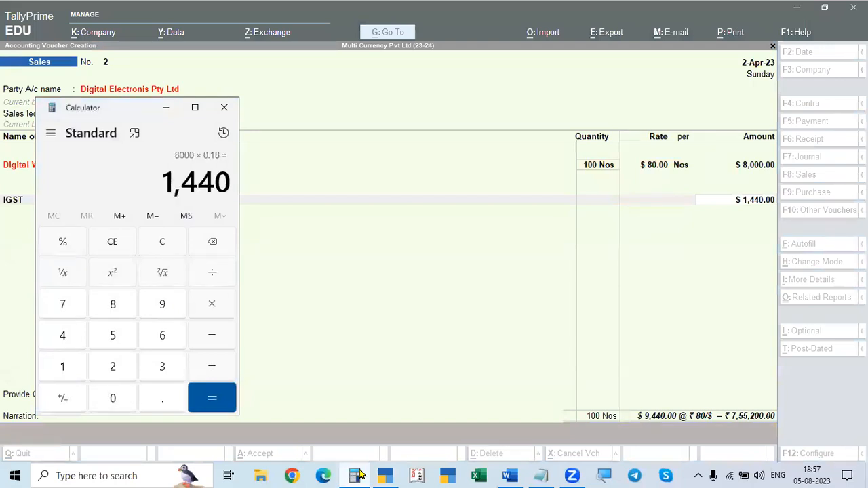
{"action": "key", "text": "Escape"}
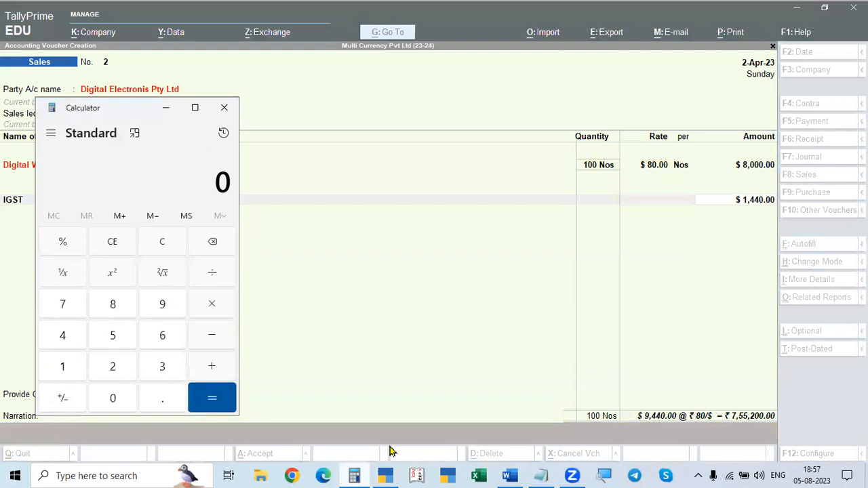
{"action": "left_click", "coordinate": [508, 370]}
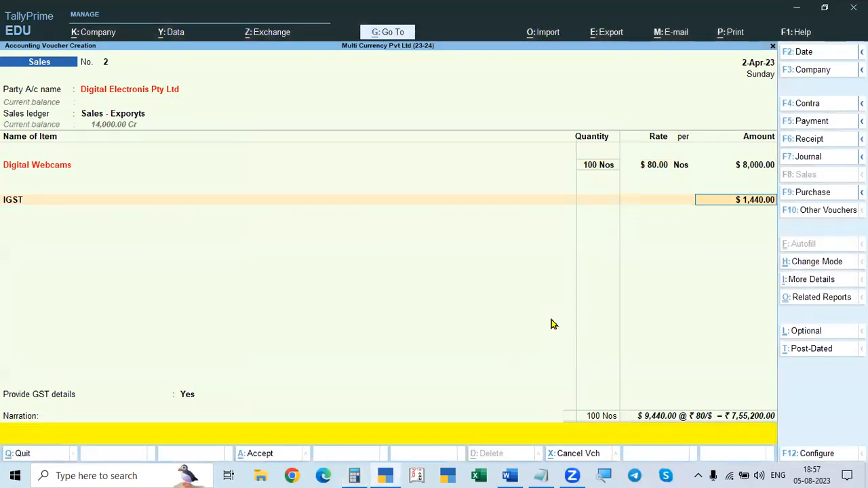
Step: Accept the IGST line's forex amount of $1,440.00 at the ₹80/$ rate of exchange
{"action": "key", "text": "Return"}
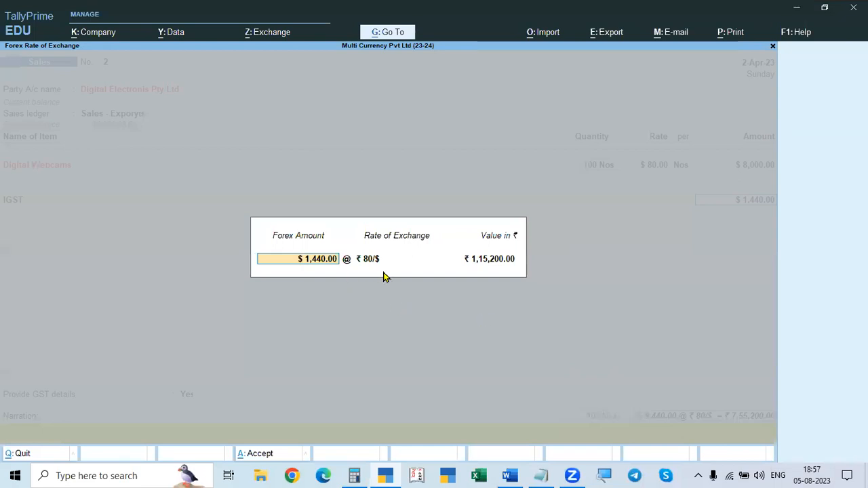
{"action": "key", "text": "Return"}
{"action": "key", "text": "Return"}
{"action": "key", "text": "Return"}
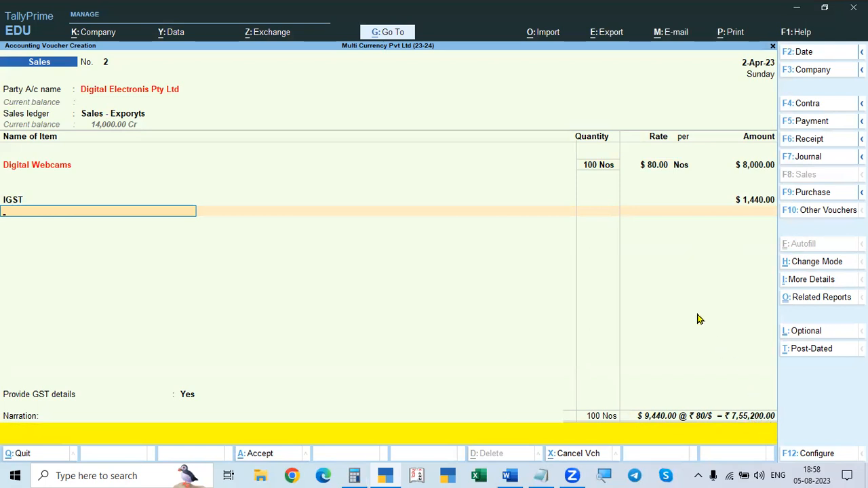
Step: End the ledger list, set Provide GST details to No, and save the sales voucher
{"action": "key", "text": "Return"}
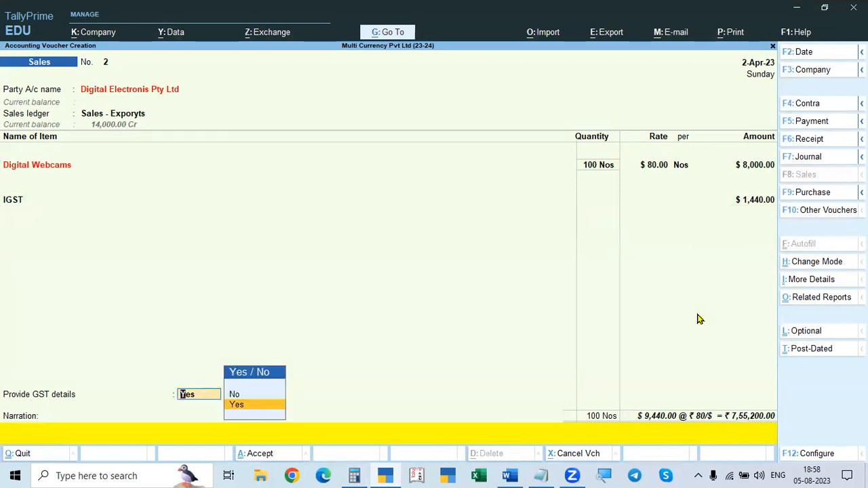
{"action": "key", "text": "Return"}
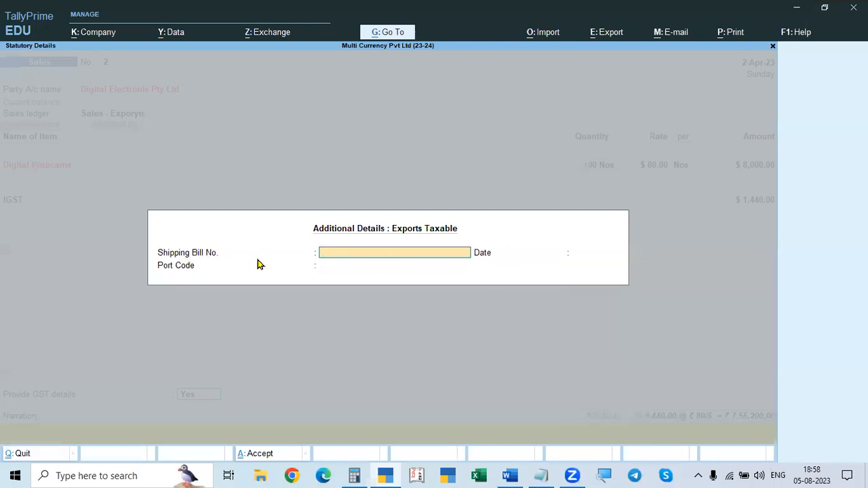
{"action": "key", "text": "Escape"}
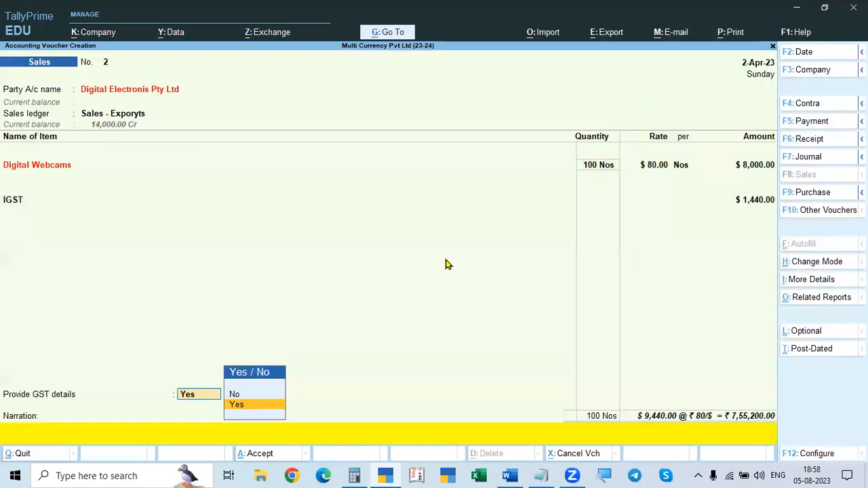
{"action": "key", "text": "Up"}
{"action": "key", "text": "Return"}
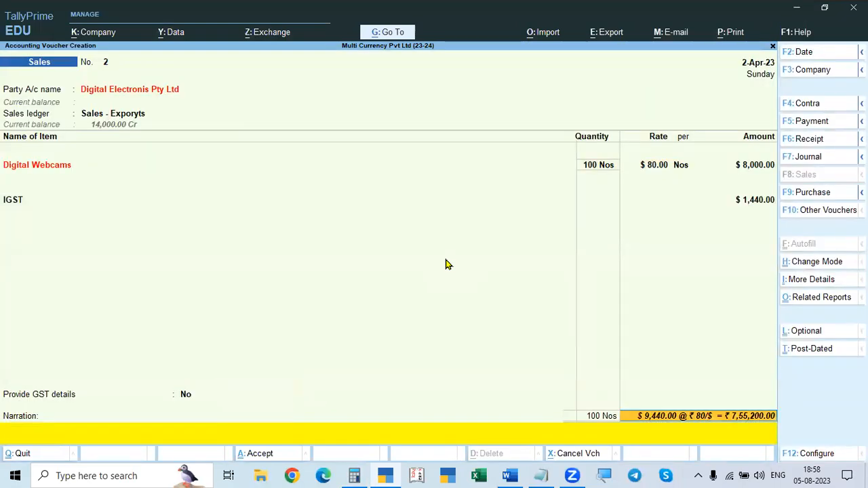
{"action": "key", "text": "Return"}
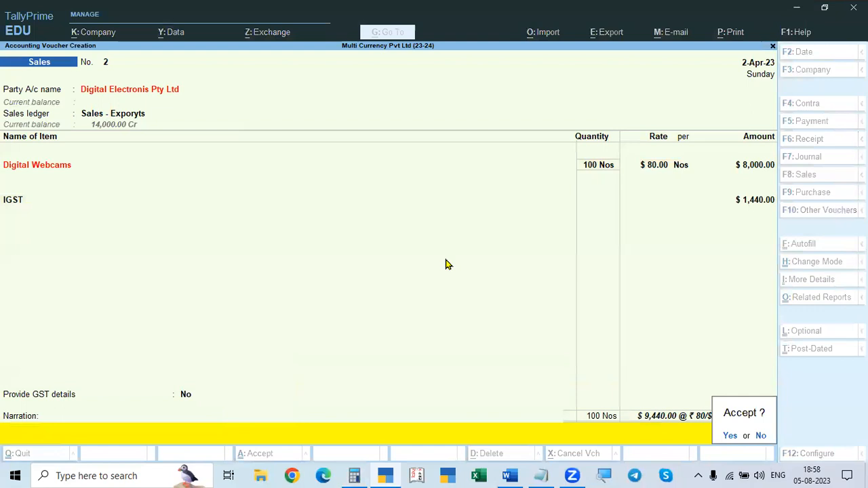
{"action": "key", "text": "Return"}
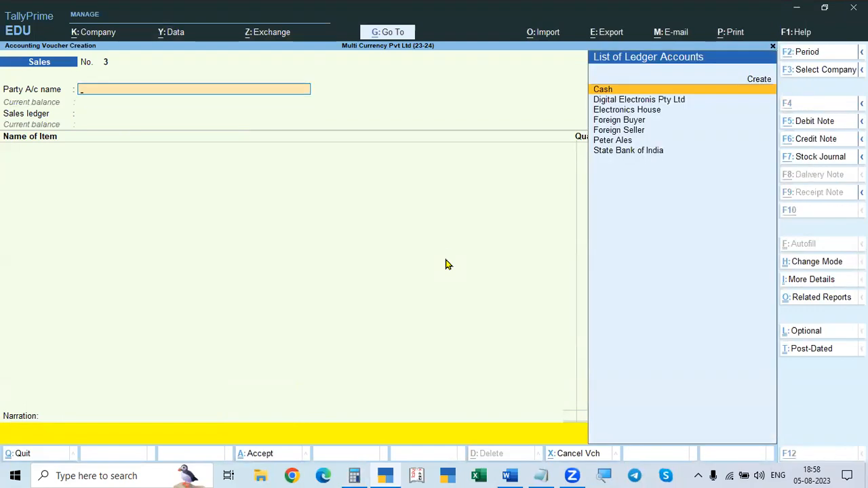
Step: Switch to the Word document and review the 01-May-2023 receipt from Digital Electronics, including its bank charges and exchange rate
{"action": "key", "text": "alt+Tab"}
{"action": "key", "text": "alt+Tab"}
{"action": "key", "text": "alt+Tab"}
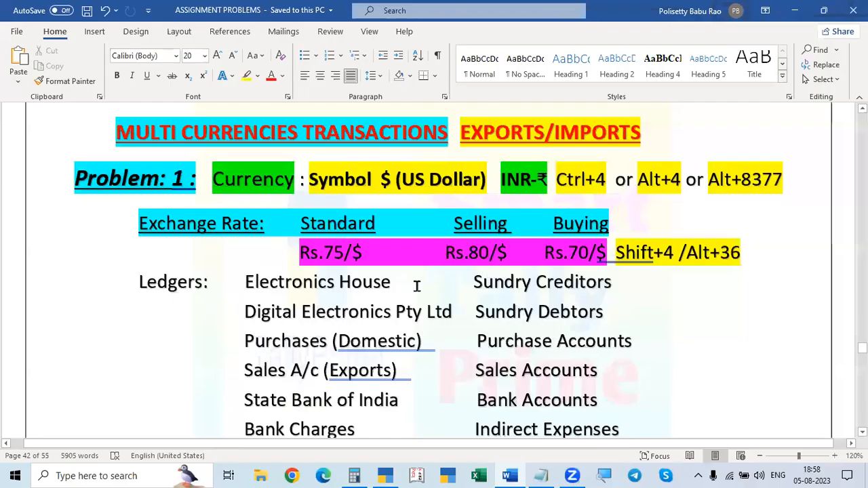
{"action": "scroll", "coordinate": [412, 294], "scroll_direction": "down", "scroll_amount": 6}
{"action": "scroll", "coordinate": [412, 295], "scroll_direction": "down", "scroll_amount": 7}
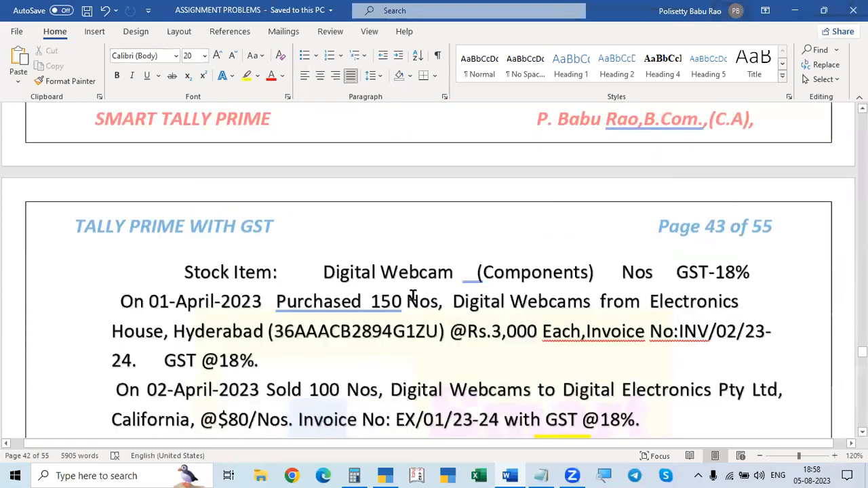
{"action": "scroll", "coordinate": [412, 297], "scroll_direction": "down", "scroll_amount": 1}
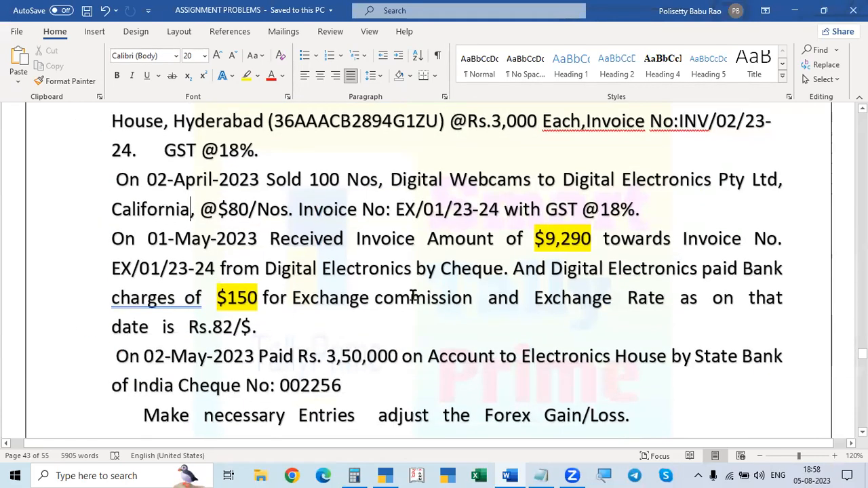
{"action": "scroll", "coordinate": [335, 280], "scroll_direction": "up", "scroll_amount": 1}
{"action": "scroll", "coordinate": [335, 281], "scroll_direction": "up", "scroll_amount": 1}
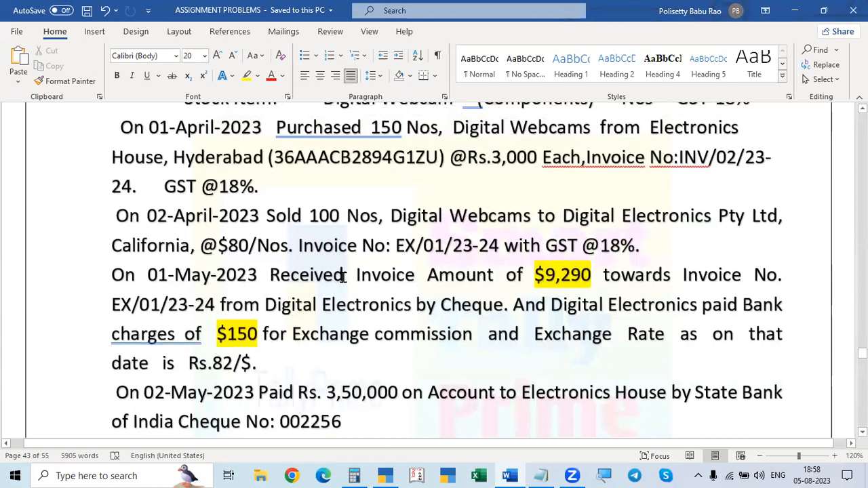
Step: Switch back to TallyPrime and close the Calculator window
{"action": "key", "text": "alt+Tab"}
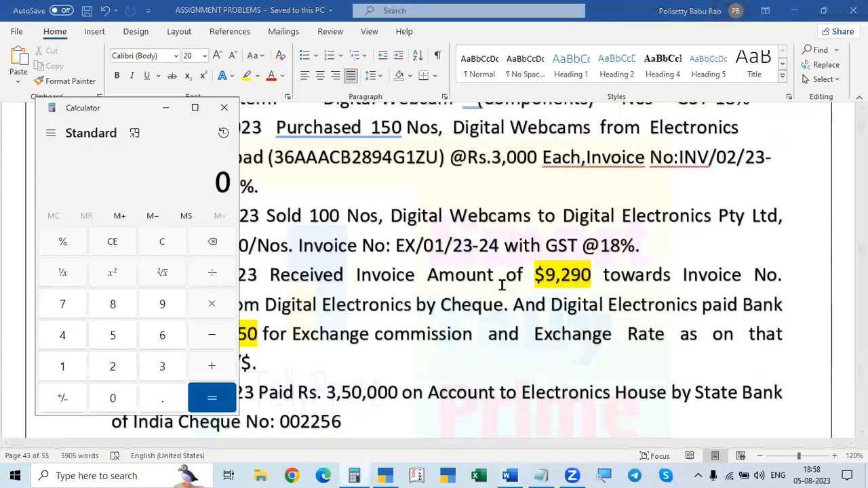
{"action": "key", "text": "alt+Tab"}
{"action": "key", "text": "alt+Tab"}
{"action": "key", "text": "alt+Tab"}
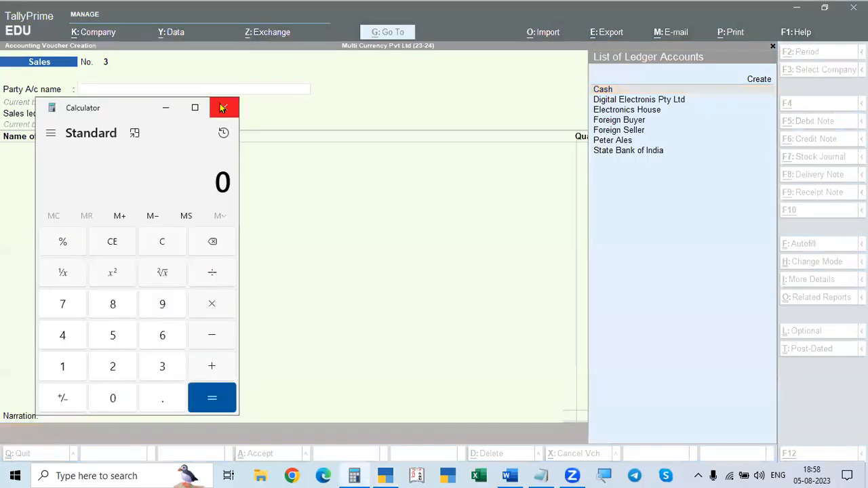
{"action": "left_click", "coordinate": [223, 111]}
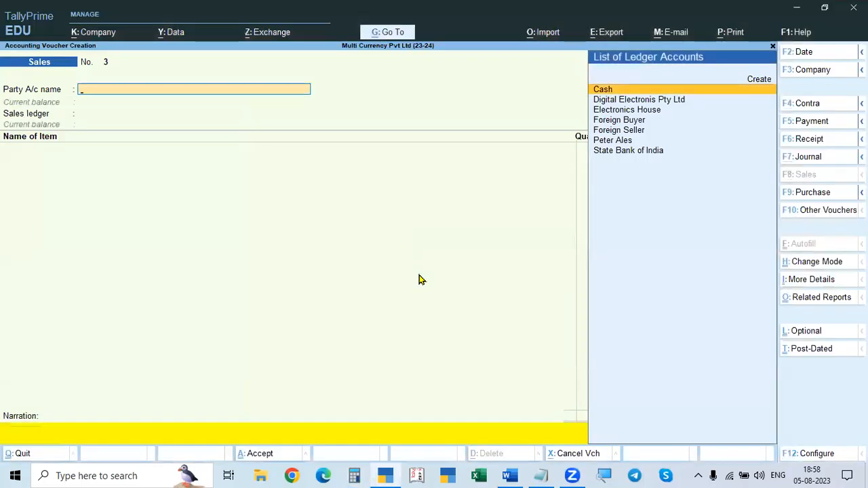
Step: Start a receipt voucher and set its date to 1-May-23
{"action": "key", "text": "F6"}
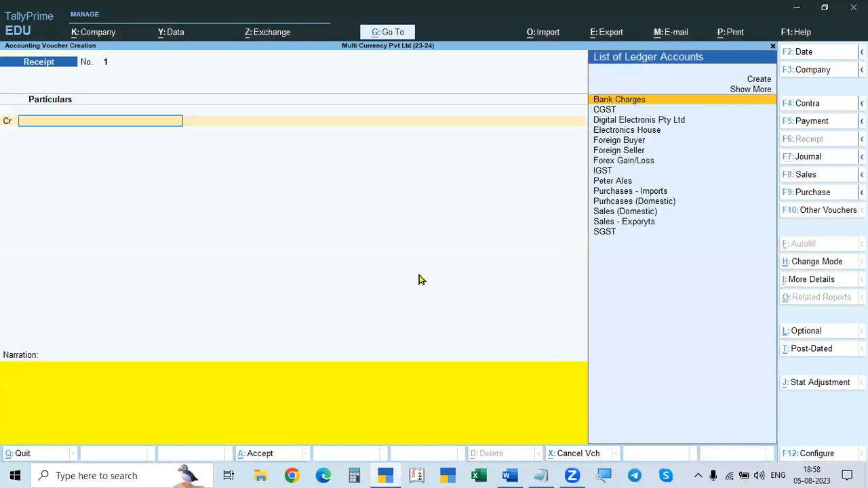
{"action": "key", "text": "F2"}
{"action": "type", "text": "10.5"}
{"action": "key", "text": "BackSpace"}
{"action": "key", "text": "BackSpace"}
{"action": "key", "text": "BackSpace"}
{"action": "key", "text": "BackSpace"}
{"action": "type", "text": "1.5"}
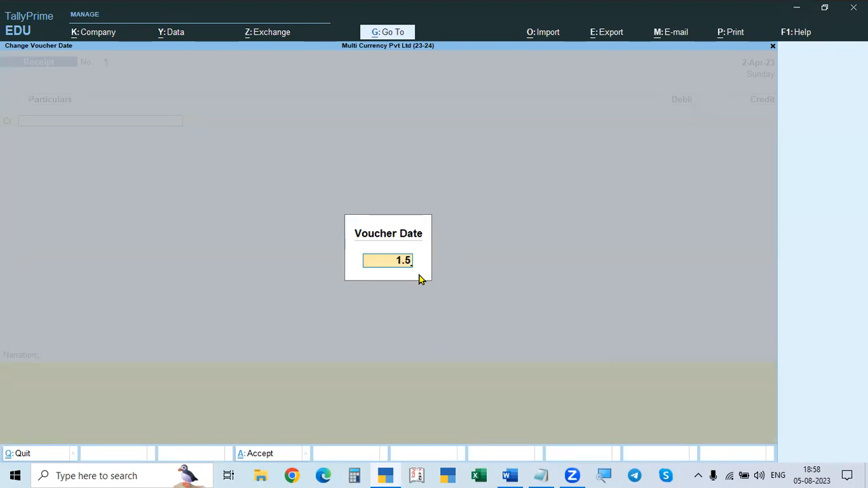
{"action": "key", "text": "Return"}
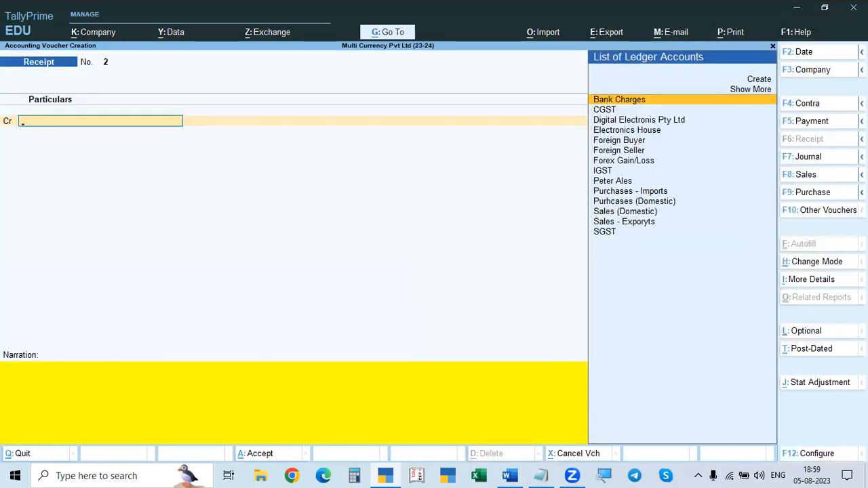
Step: Switch the receipt voucher to Single Entry mode and return it to Double Entry mode
{"action": "left_click", "coordinate": [807, 264]}
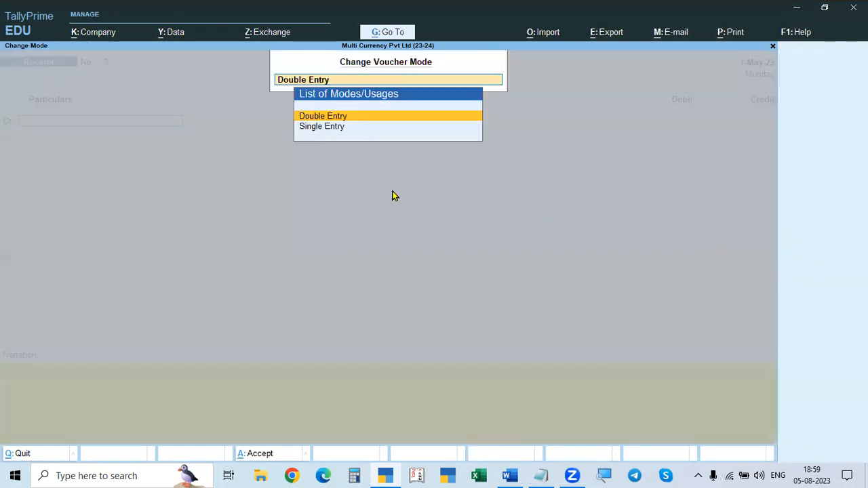
{"action": "left_click", "coordinate": [334, 130]}
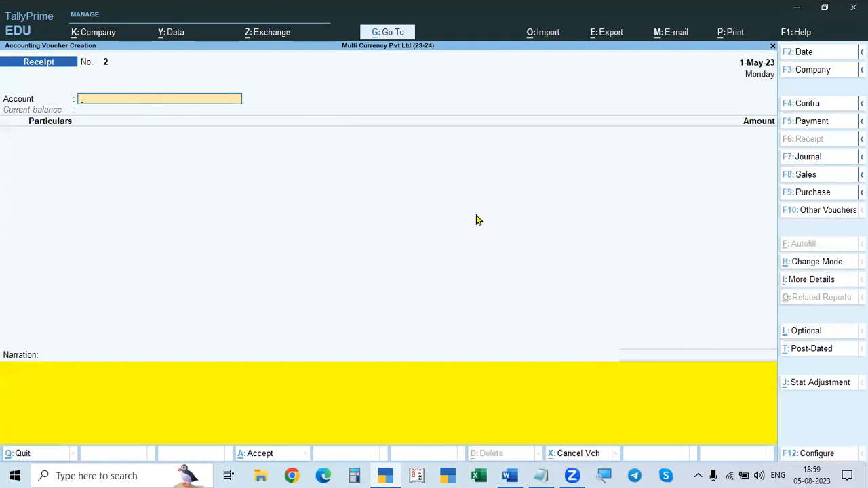
{"action": "left_click", "coordinate": [808, 269]}
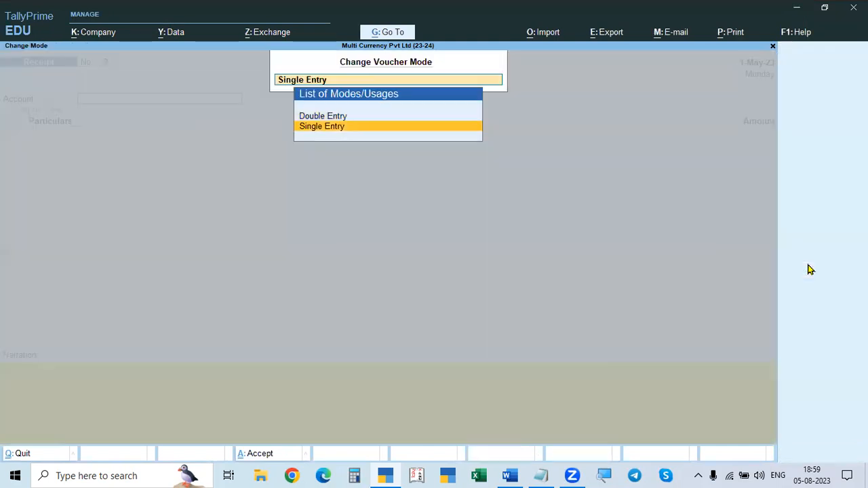
{"action": "key", "text": "Up"}
{"action": "key", "text": "Return"}
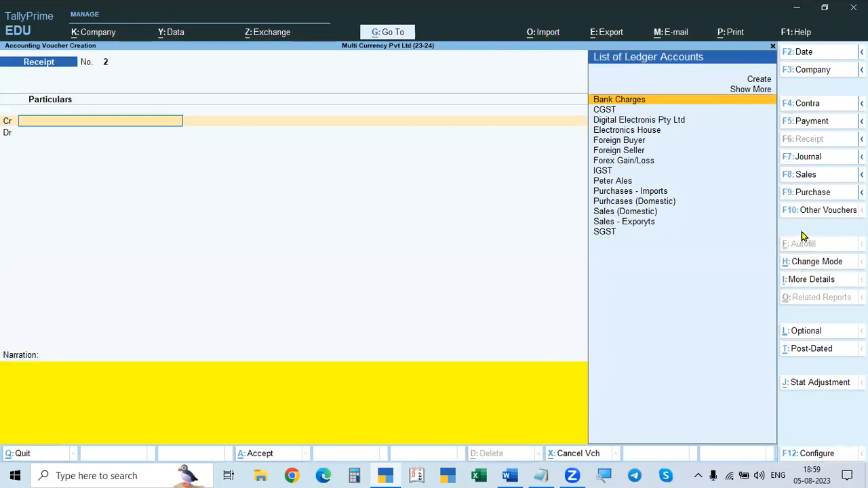
Step: Check the payer in the Word document, then credit the Digital Electronis Pty Ltd ledger in the TallyPrime receipt voucher
{"action": "key", "text": "alt+Tab"}
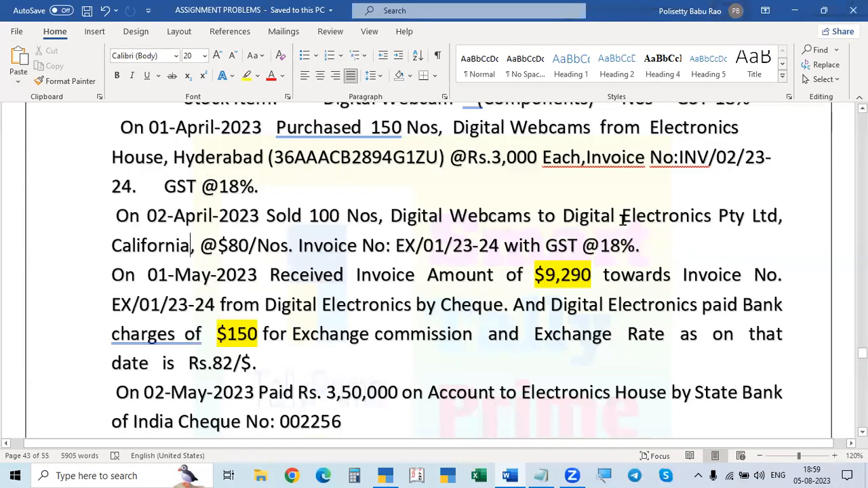
{"action": "key", "text": "alt+Tab"}
{"action": "key", "text": "Down"}
{"action": "key", "text": "Down"}
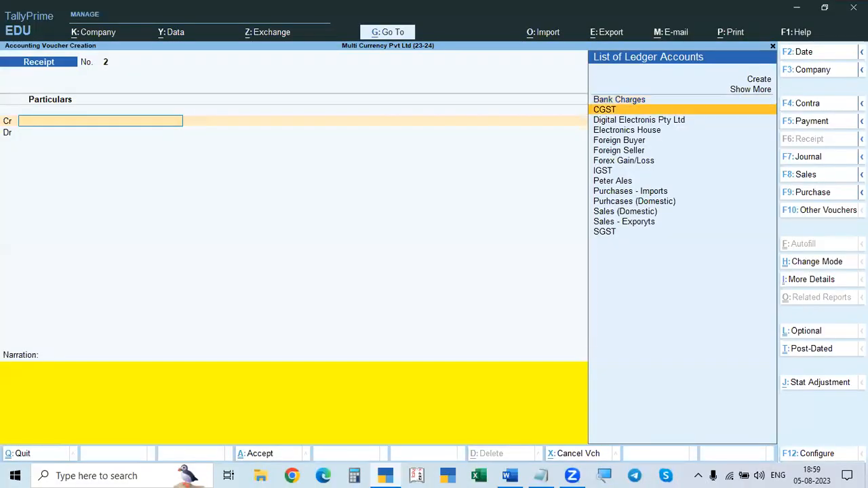
{"action": "key", "text": "Return"}
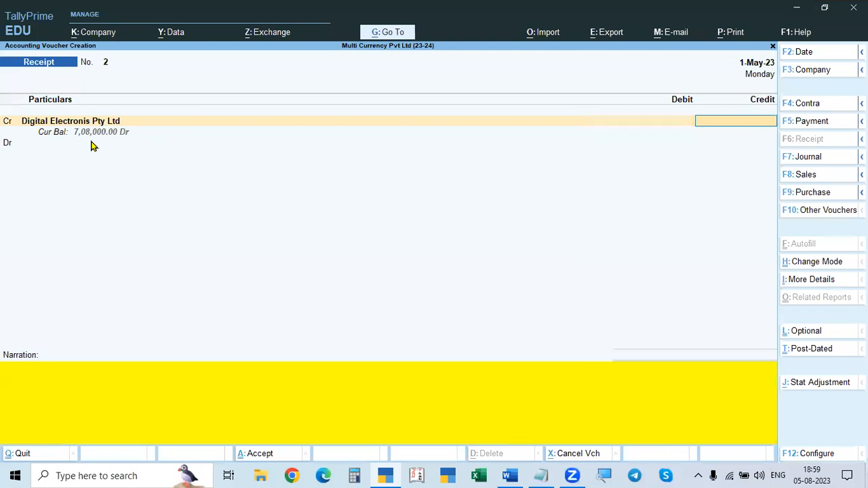
Step: Recheck the received amount in the Word document and add 8000 and 1440 in Calculator to get the invoice total
{"action": "key", "text": "alt+Tab"}
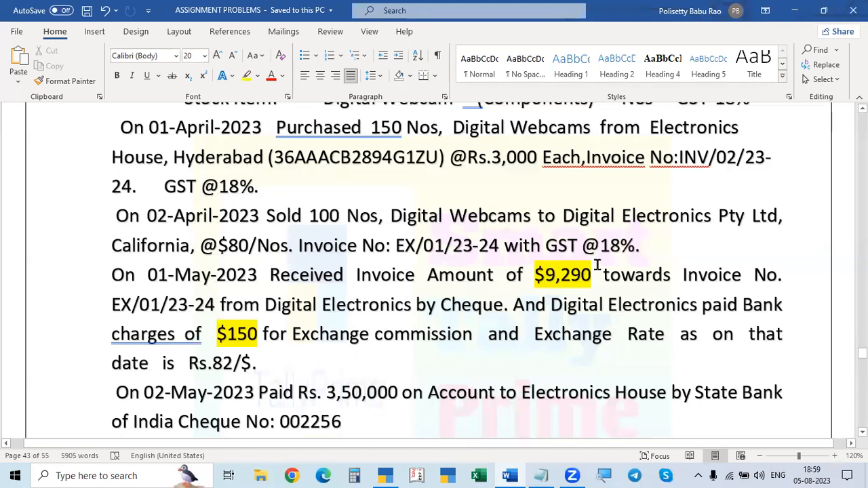
{"action": "key", "text": "alt+Tab"}
{"action": "left_click", "coordinate": [355, 476]}
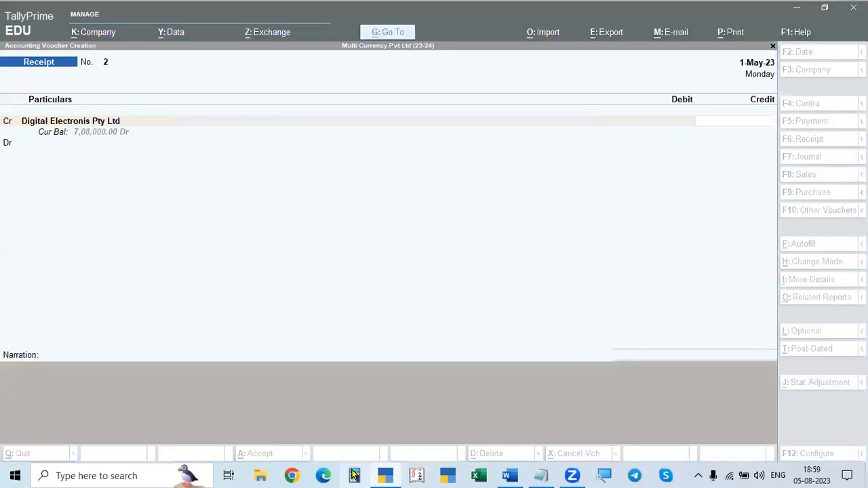
{"action": "type", "text": "8000 + 1440"}
{"action": "key", "text": "Return"}
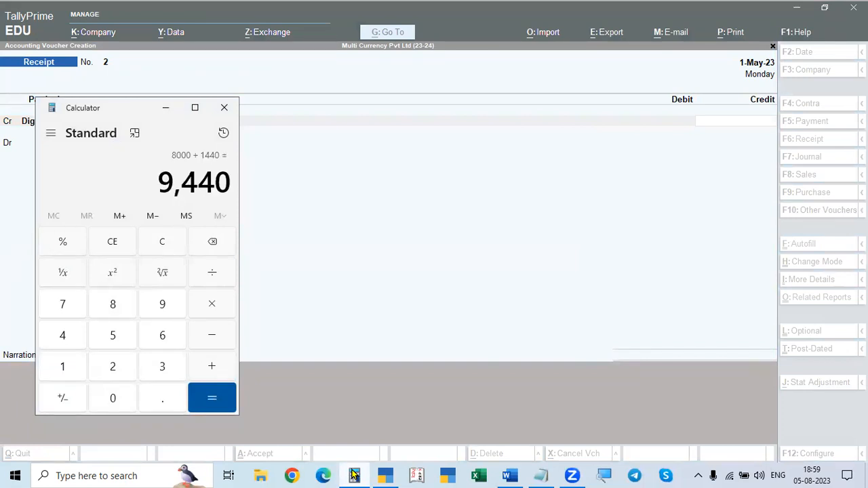
{"action": "left_click", "coordinate": [354, 475]}
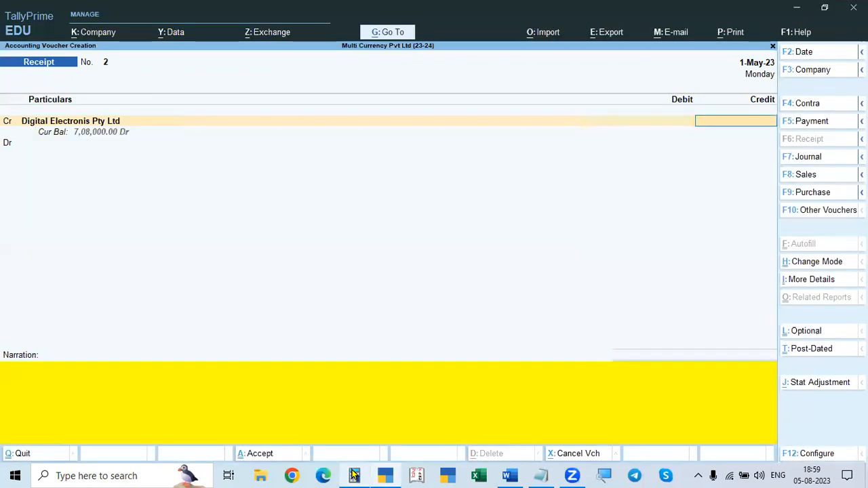
Step: Add 9290 and 150 in Calculator beside the Word document's receipt details, and return to the TallyPrime receipt voucher
{"action": "key", "text": "alt+Tab"}
{"action": "key", "text": "Tab"}
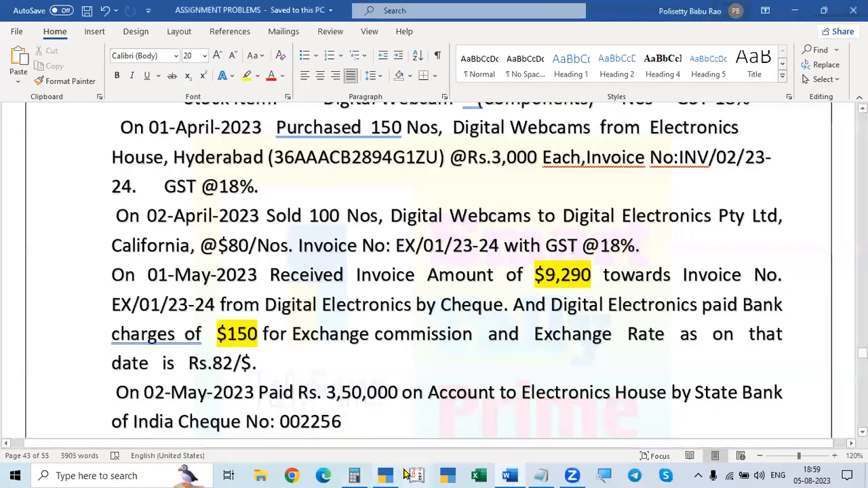
{"action": "left_click", "coordinate": [355, 475]}
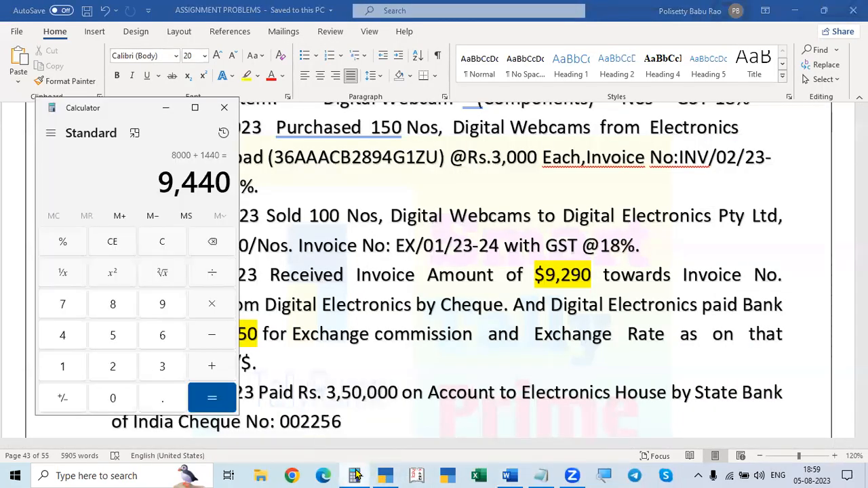
{"action": "type", "text": "9290"}
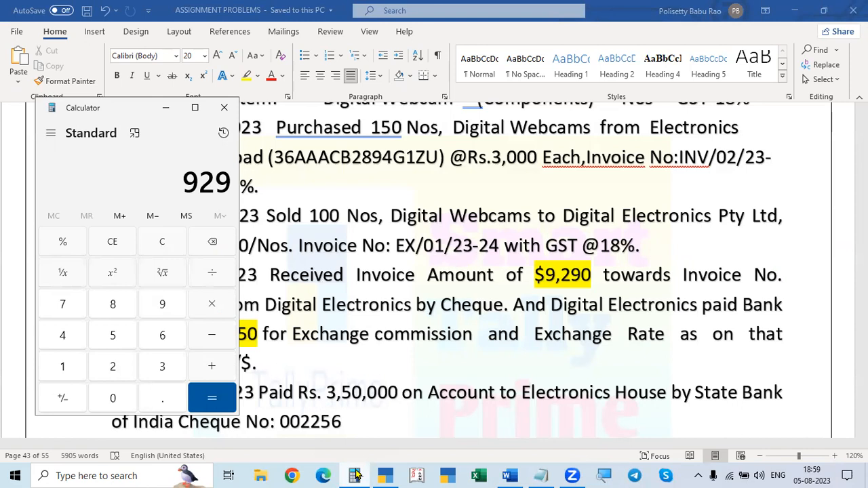
{"action": "key", "text": "plus"}
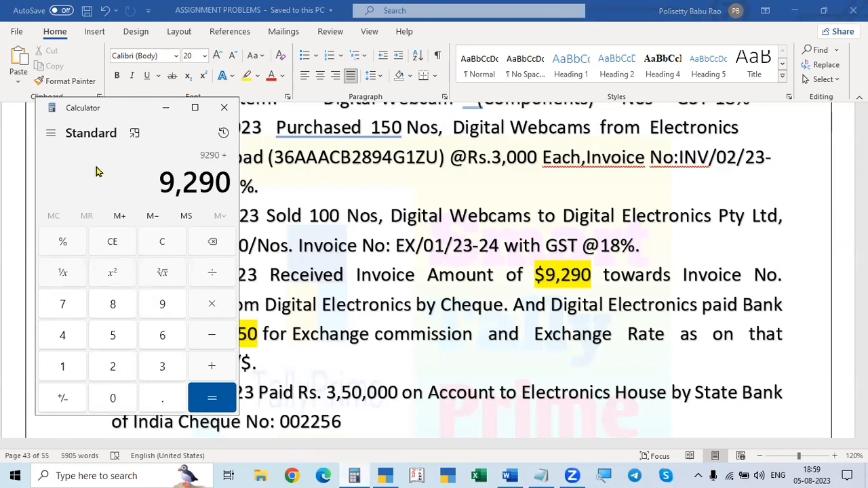
{"action": "left_click_drag", "start_coordinate": [94, 114], "coordinate": [62, 107]}
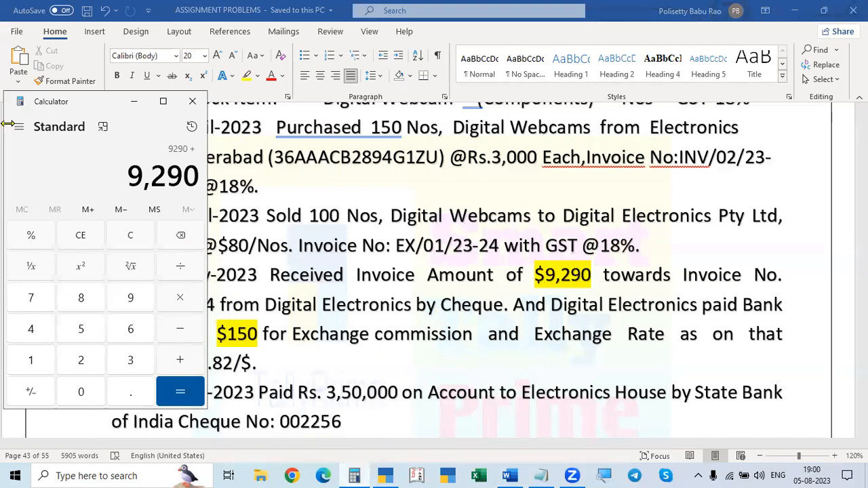
{"action": "type", "text": "150"}
{"action": "key", "text": "Return"}
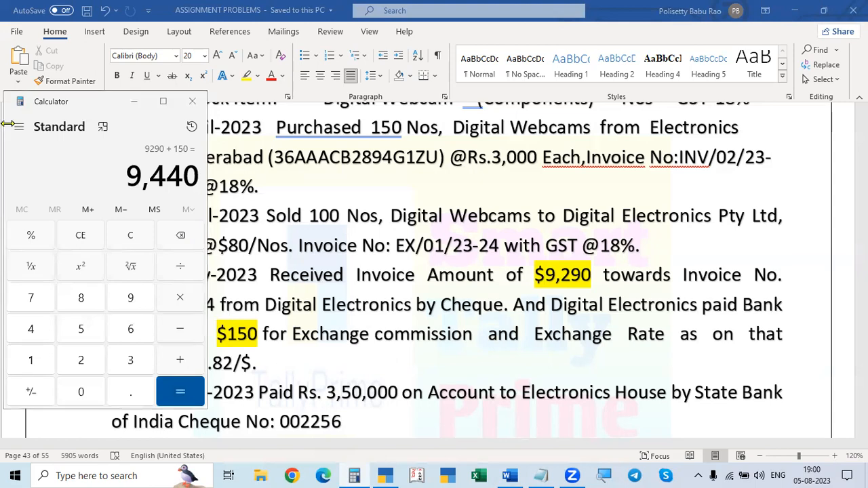
{"action": "key", "text": "alt+Tab"}
{"action": "key", "text": "alt+Tab"}
{"action": "key", "text": "alt+Tab"}
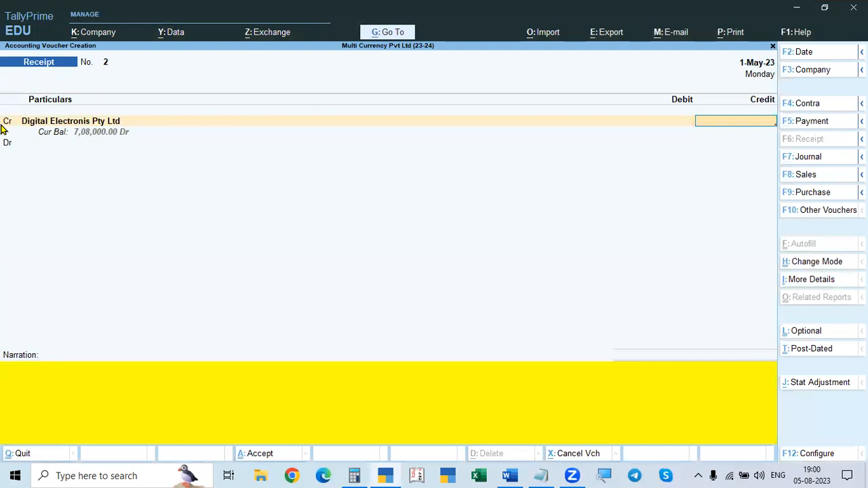
{"action": "type", "text": "$9440"}
{"action": "key", "text": "Escape"}
{"action": "key", "text": "Escape"}
{"action": "key", "text": "Escape"}
{"action": "key", "text": "n"}
Step: Open the Balance Sheet from the Gateway of Tally and examine the breakdown of Current Assets
{"action": "key", "text": "Down"}
{"action": "key", "text": "Down"}
{"action": "key", "text": "Down"}
{"action": "key", "text": "Down"}
{"action": "key", "text": "Down"}
{"action": "key", "text": "Down"}
{"action": "key", "text": "Down"}
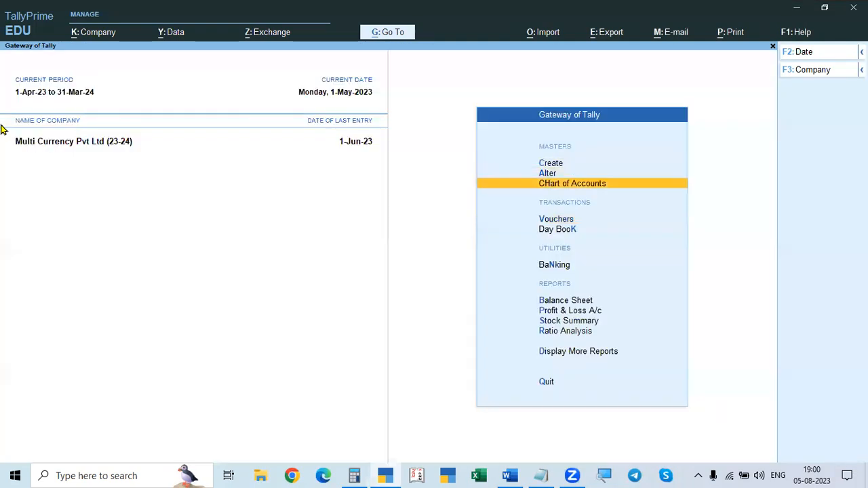
{"action": "key", "text": "Up"}
{"action": "key", "text": "Return"}
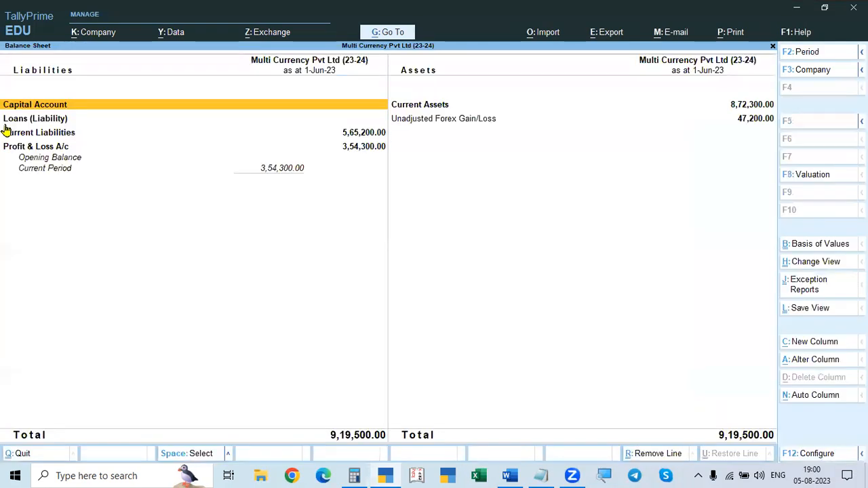
{"action": "key", "text": "Right"}
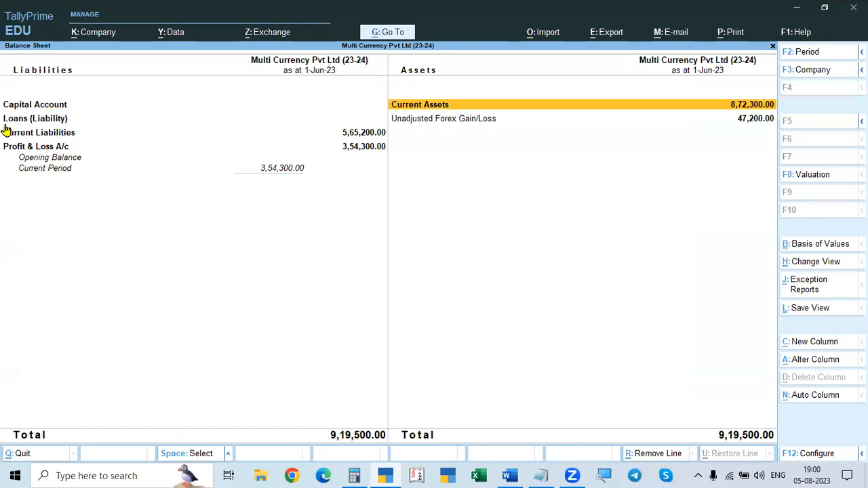
{"action": "key", "text": "Down"}
{"action": "key", "text": "Up"}
{"action": "key", "text": "Return"}
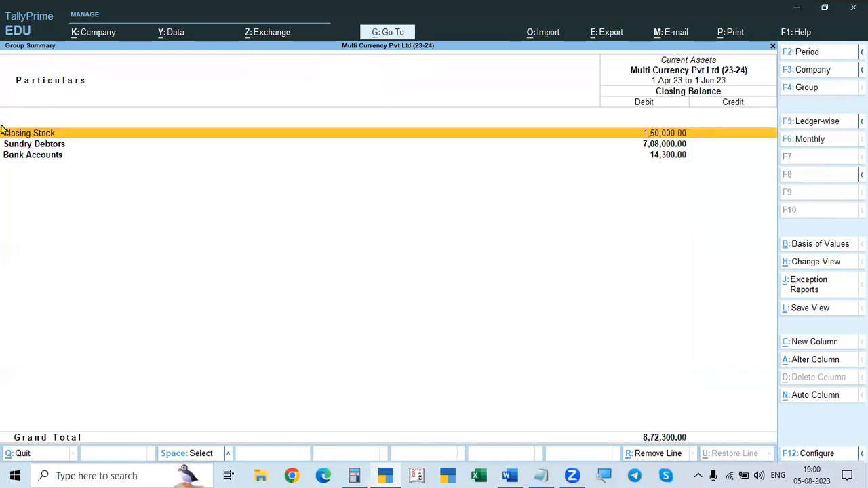
Step: Examine the party balances in the Sundry Debtors group and return to the Gateway of Tally
{"action": "key", "text": "Down"}
{"action": "key", "text": "Down"}
{"action": "key", "text": "Up"}
{"action": "key", "text": "Return"}
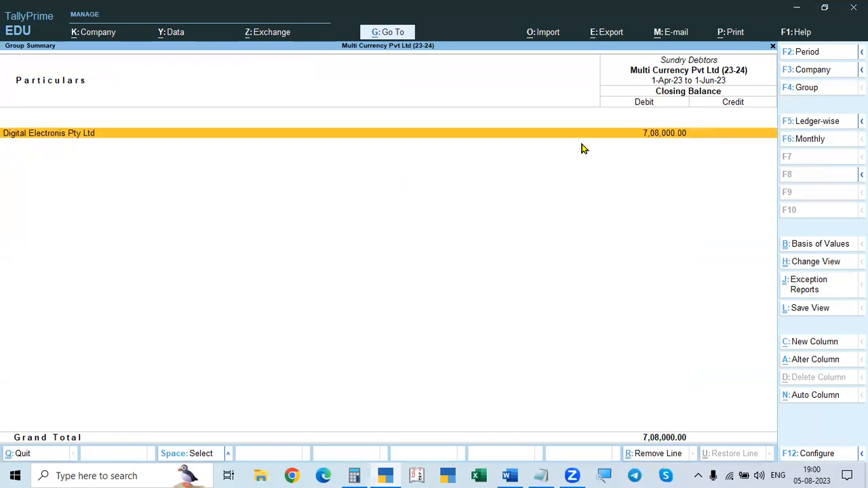
{"action": "key", "text": "Escape"}
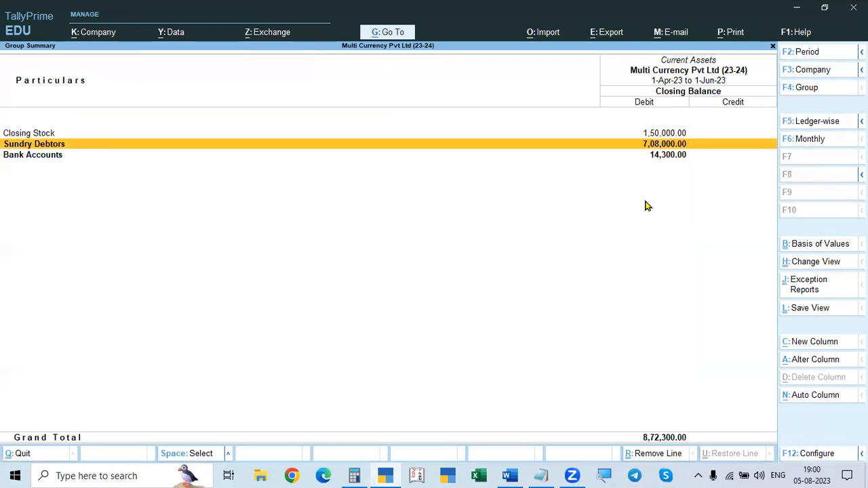
{"action": "key", "text": "Escape"}
{"action": "key", "text": "Escape"}
Step: Open the Profit & Loss A/c, examine the monthly summary of the Sales - Exporyts ledger, and close the report
{"action": "key", "text": "Down"}
{"action": "key", "text": "Return"}
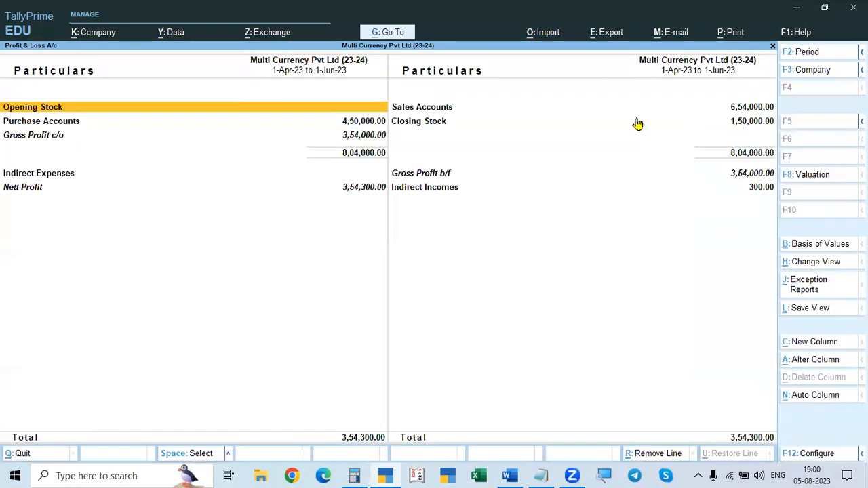
{"action": "double_click", "coordinate": [446, 109]}
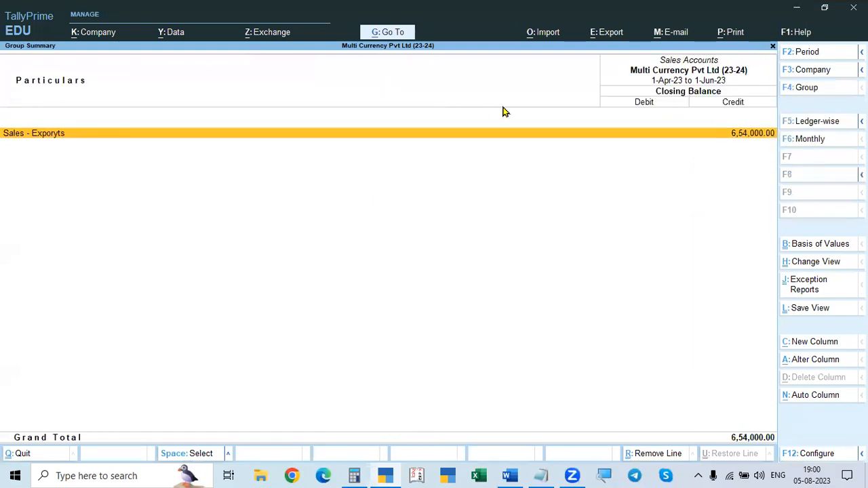
{"action": "key", "text": "Return"}
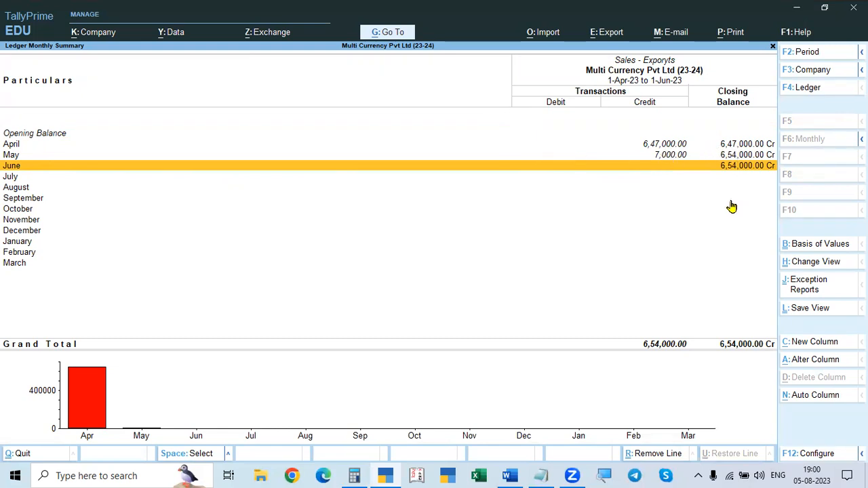
{"action": "key", "text": "Escape"}
{"action": "key", "text": "Escape"}
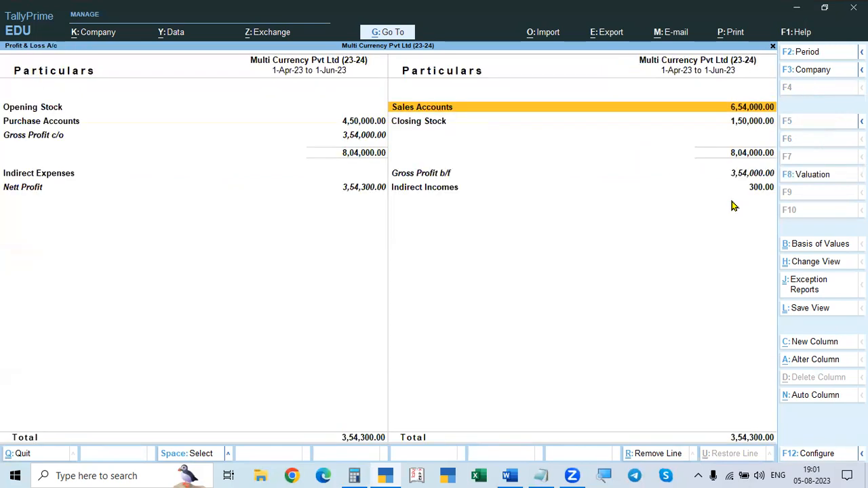
{"action": "key", "text": "Escape"}
Step: Open the Digital Electronis Pty Ltd ledger from the account books and examine its vouchers
{"action": "type", "text": "d"}
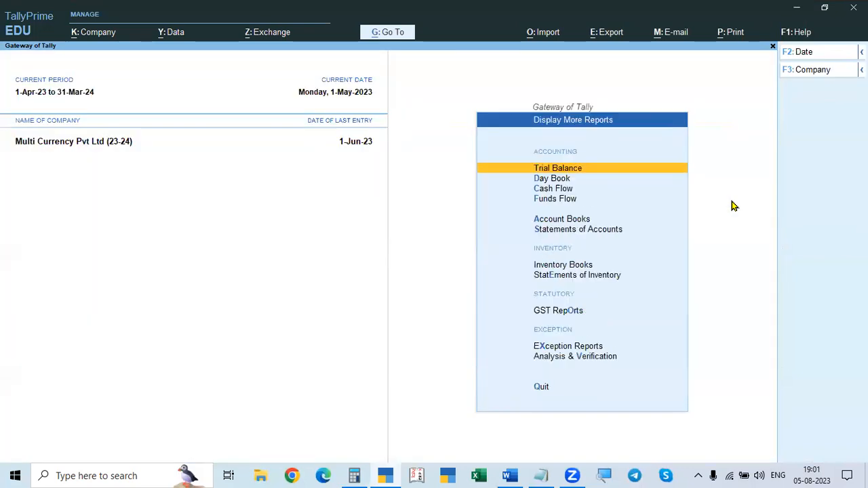
{"action": "type", "text": "aldi"}
{"action": "key", "text": "Return"}
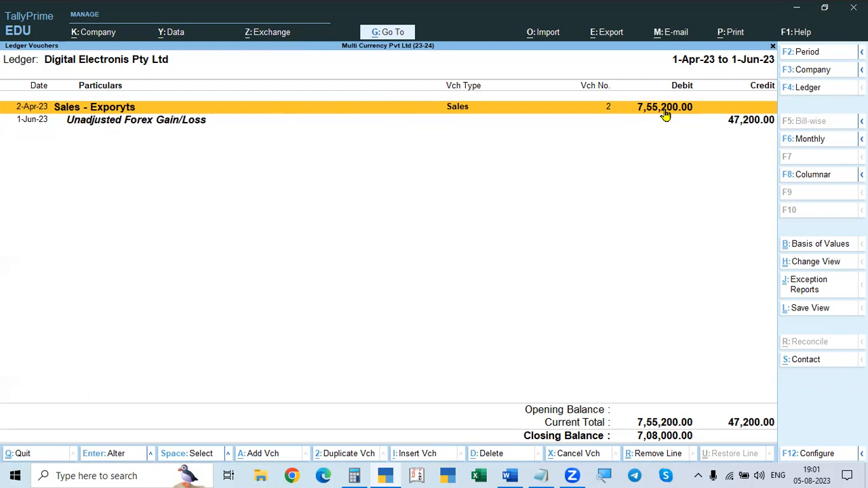
{"action": "key", "text": "Escape"}
Step: Reopen the Digital Electronis Pty Ltd ledger, check its period and vouchers, and return to the Gateway of Tally
{"action": "key", "text": "BackSpace"}
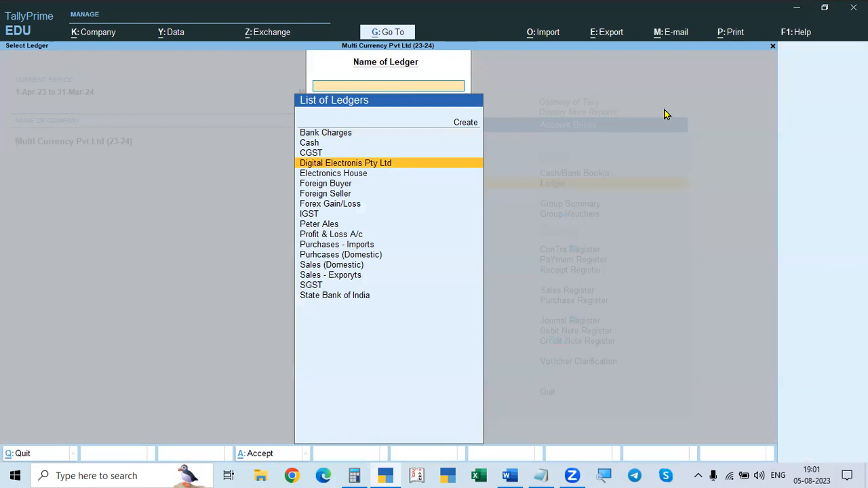
{"action": "key", "text": "Return"}
{"action": "key", "text": "alt+F2"}
{"action": "key", "text": "Return"}
{"action": "key", "text": "Return"}
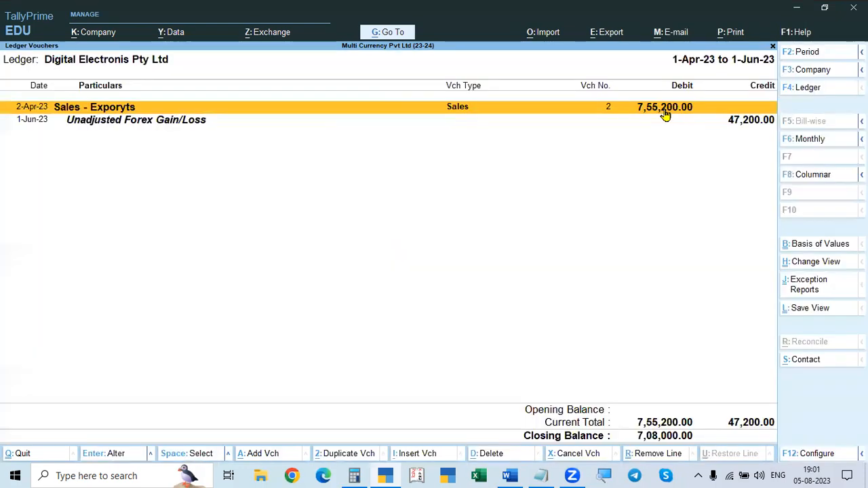
{"action": "key", "text": "Escape"}
{"action": "key", "text": "Escape"}
{"action": "key", "text": "Escape"}
{"action": "key", "text": "Escape"}
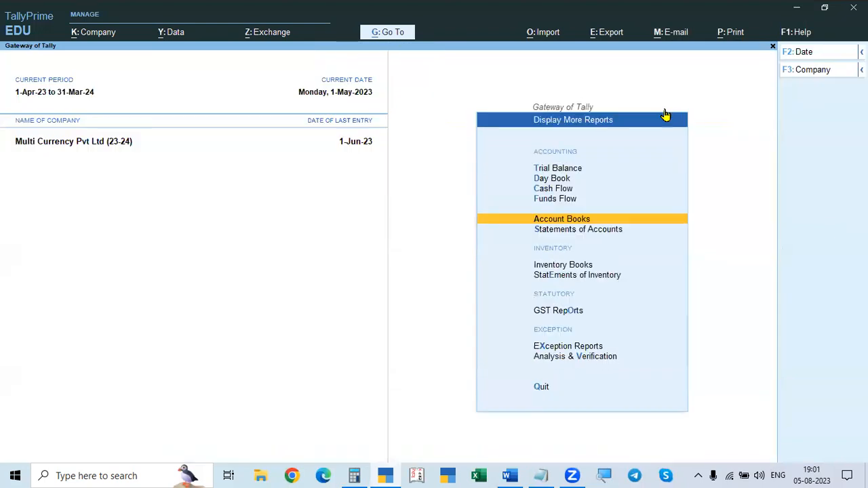
{"action": "key", "text": "Escape"}
{"action": "key", "text": "Escape"}
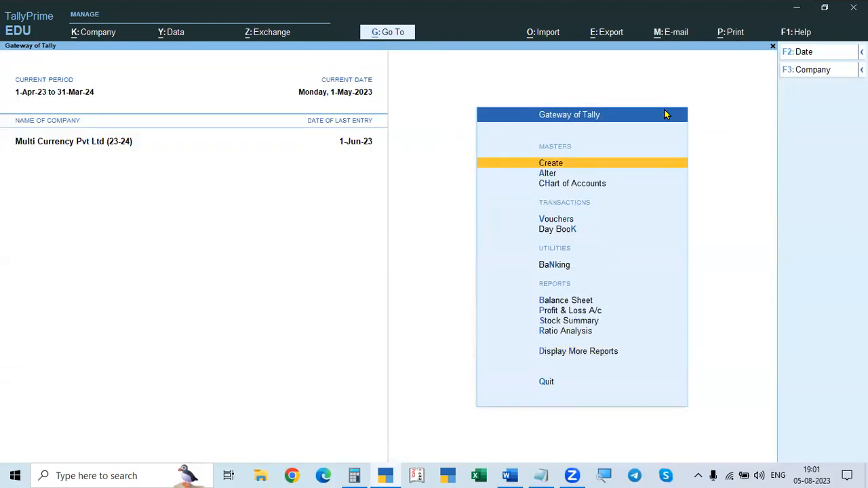
Step: Start a new receipt voucher dated 1.5 and select Digital Electronis Pty Ltd as the credited ledger
{"action": "key", "text": "v"}
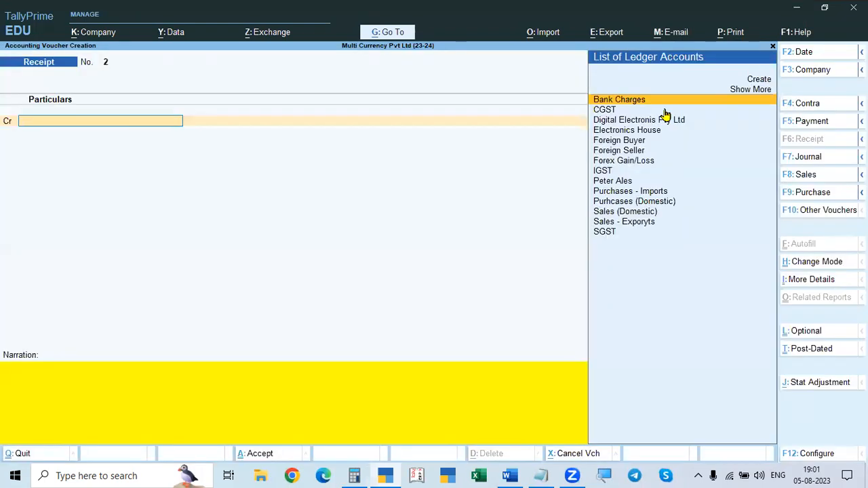
{"action": "key", "text": "F2"}
{"action": "type", "text": "1.5"}
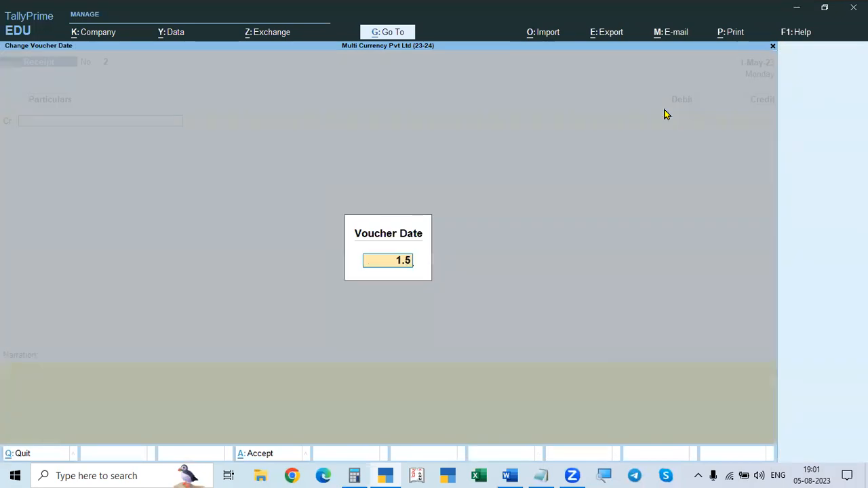
{"action": "key", "text": "alt+Tab"}
{"action": "key", "text": "alt+Tab"}
{"action": "key", "text": "Return"}
{"action": "key", "text": "Down"}
{"action": "key", "text": "Down"}
{"action": "key", "text": "Return"}
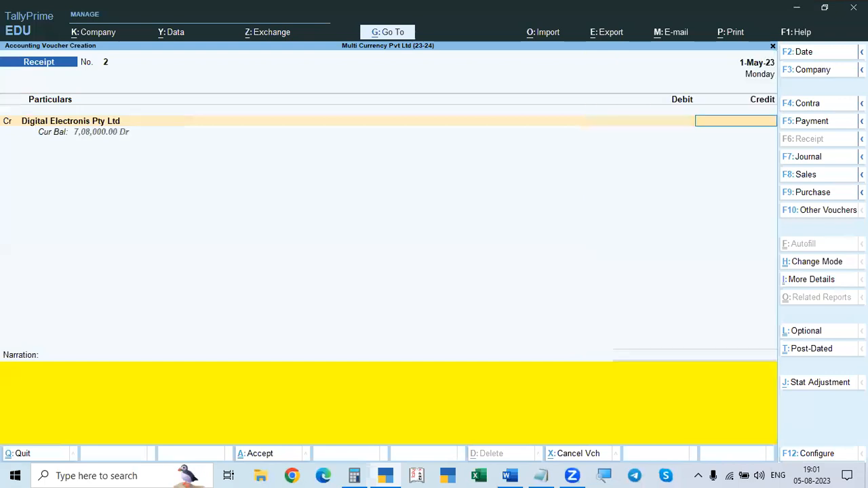
Step: Enter ₹9440 as the credit amount for Digital Electronis Pty Ltd
{"action": "key", "text": "ctrl+4"}
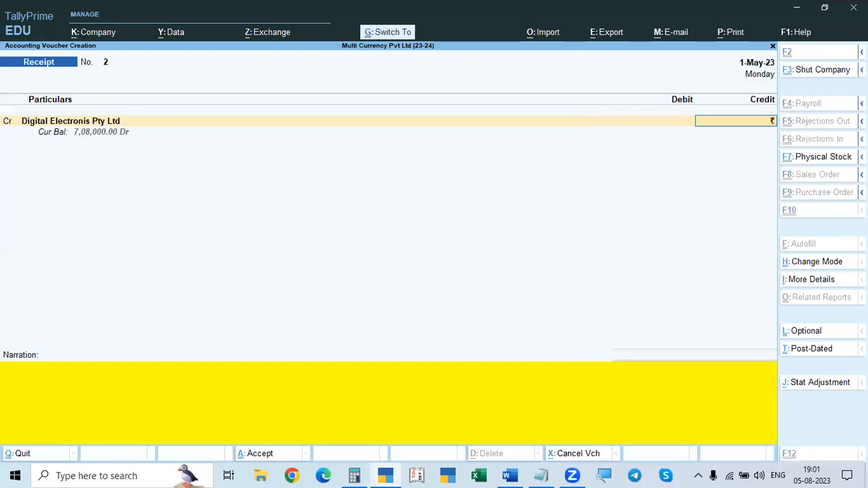
{"action": "type", "text": "1"}
{"action": "key", "text": "BackSpace"}
{"action": "type", "text": "9440,"}
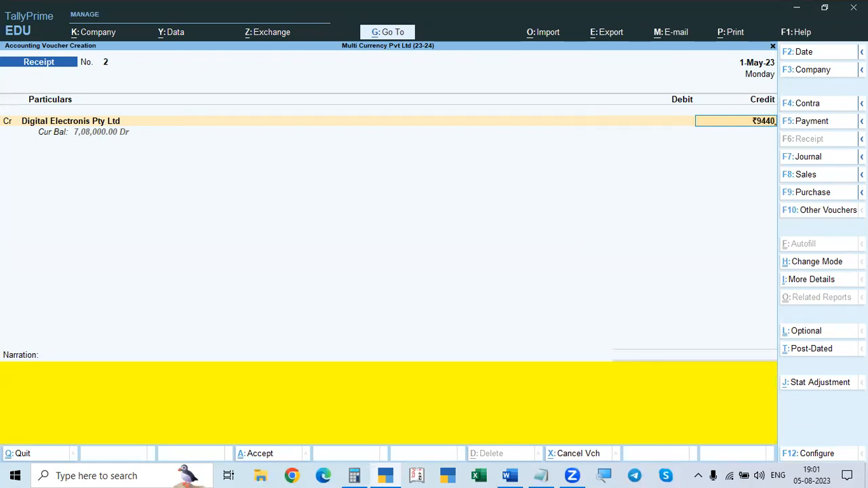
{"action": "key", "text": "Return"}
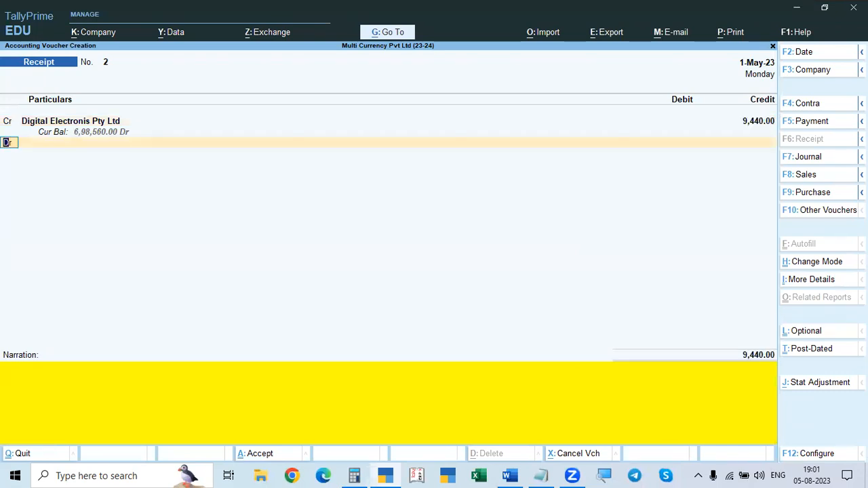
Step: Debit the Bank Charges ledger with $150, checking the charges against the receipt details in the Word document
{"action": "key", "text": "Return"}
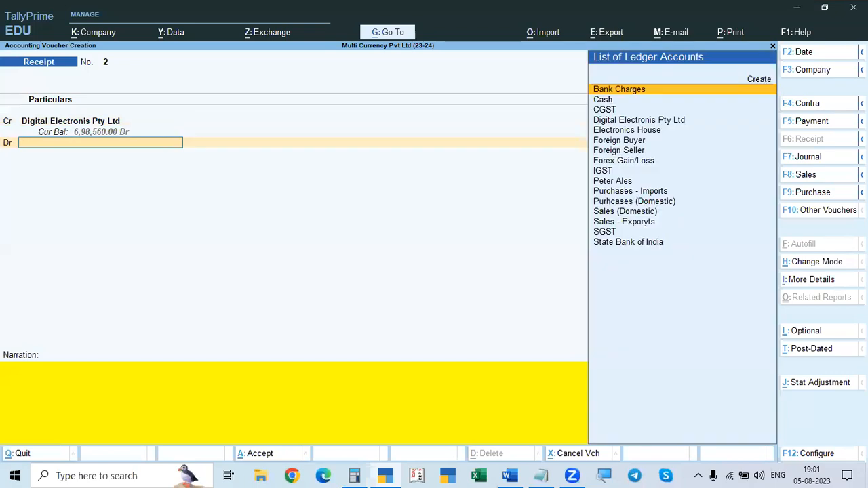
{"action": "key", "text": "alt+Tab"}
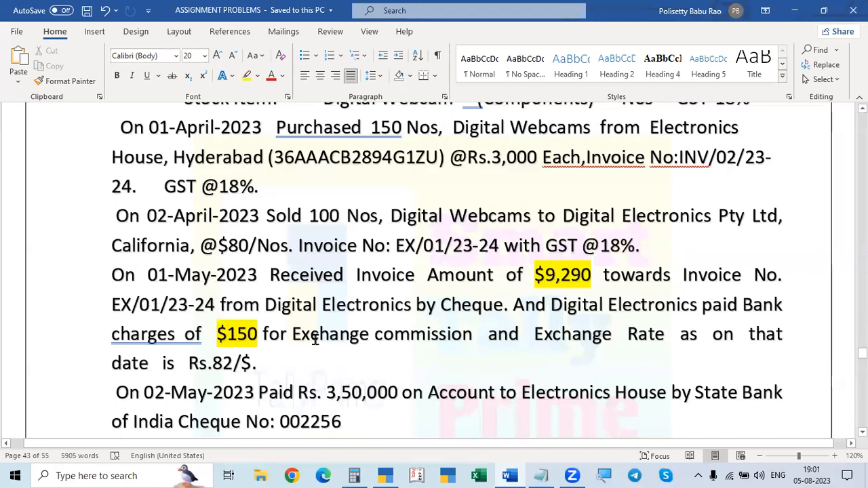
{"action": "key", "text": "alt+Tab"}
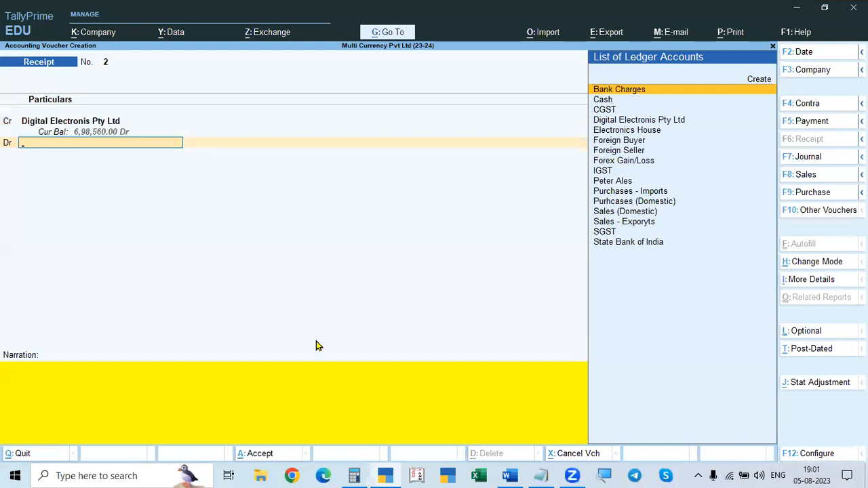
{"action": "key", "text": "Return"}
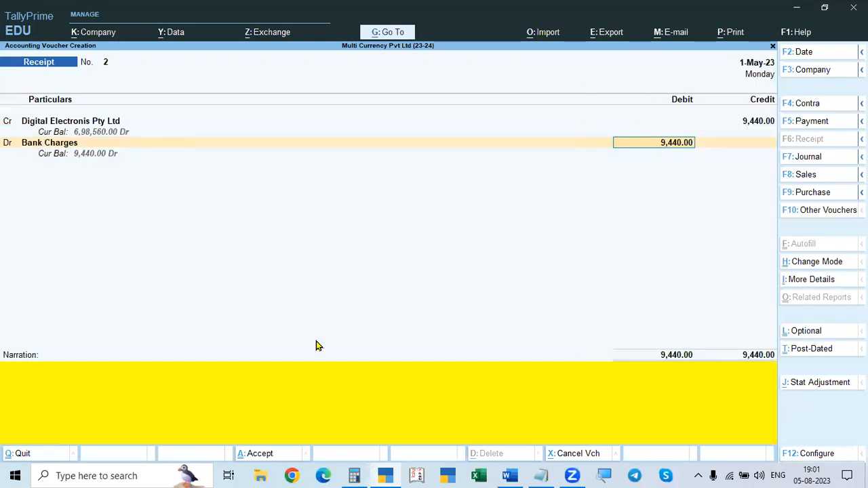
{"action": "type", "text": "$150"}
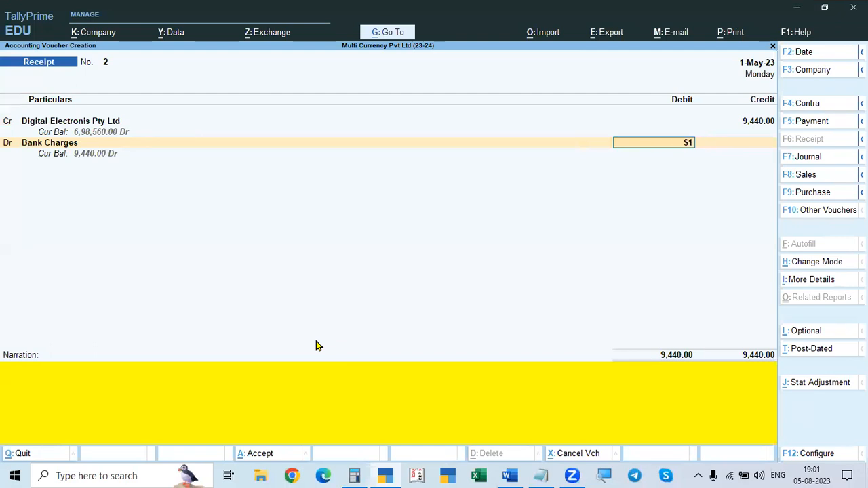
{"action": "key", "text": "alt+Tab"}
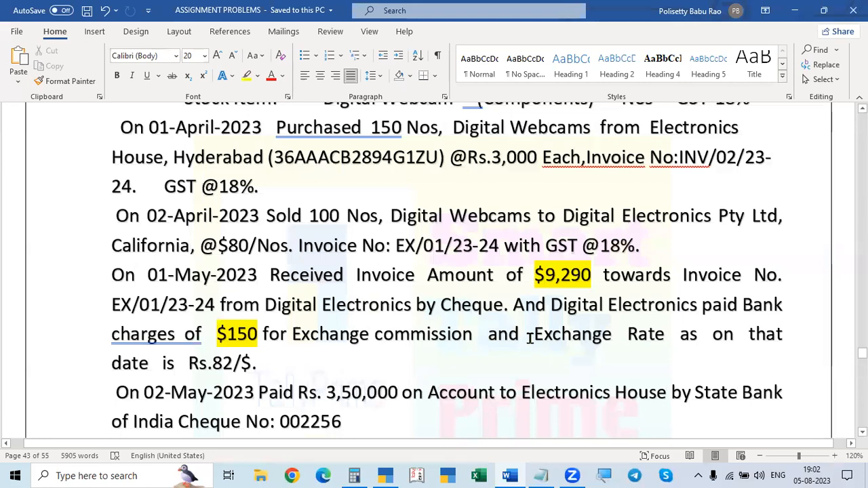
{"action": "key", "text": "alt+Tab"}
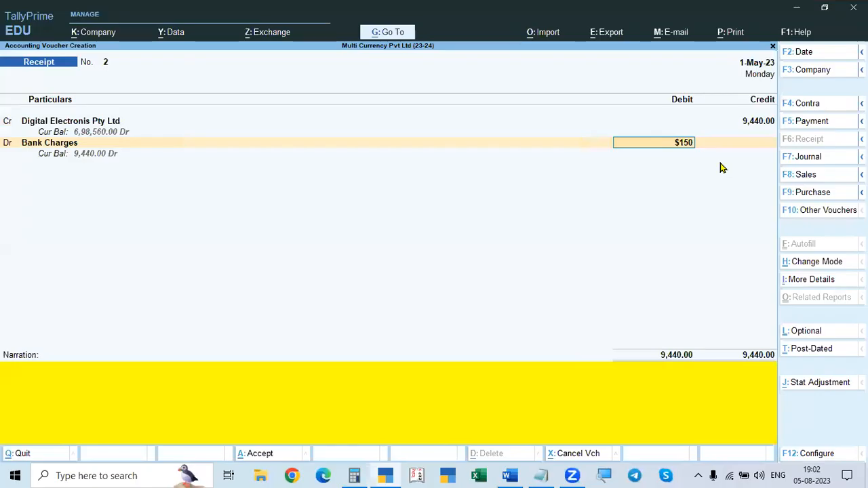
Step: Change the credit amount for Digital Electronis Pty Ltd to $9440 and consult the receipt details in the Word document
{"action": "left_click", "coordinate": [753, 121]}
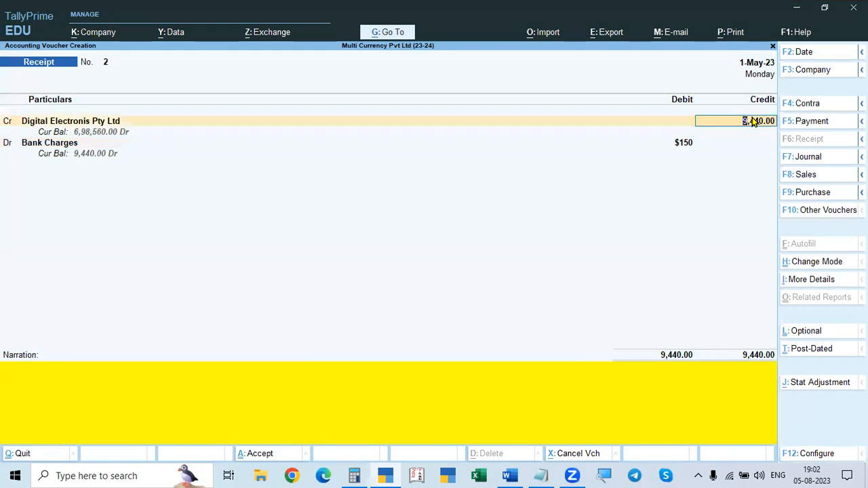
{"action": "key", "text": "Return"}
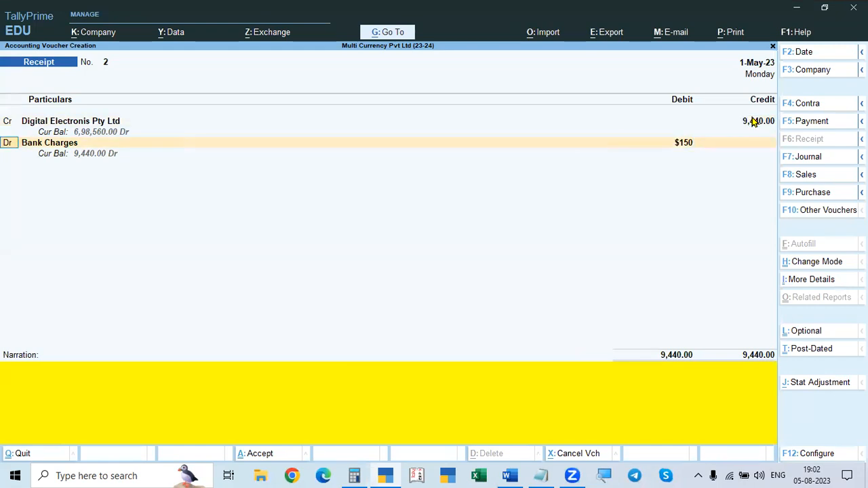
{"action": "left_click", "coordinate": [753, 121]}
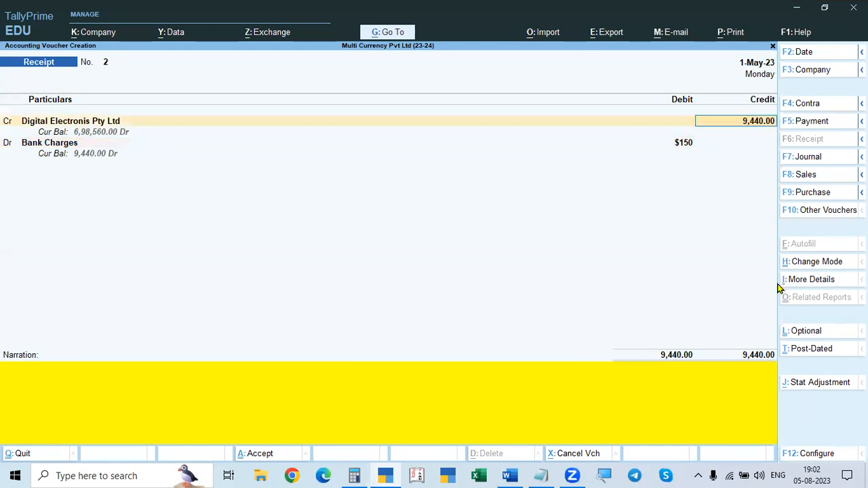
{"action": "type", "text": "$9440"}
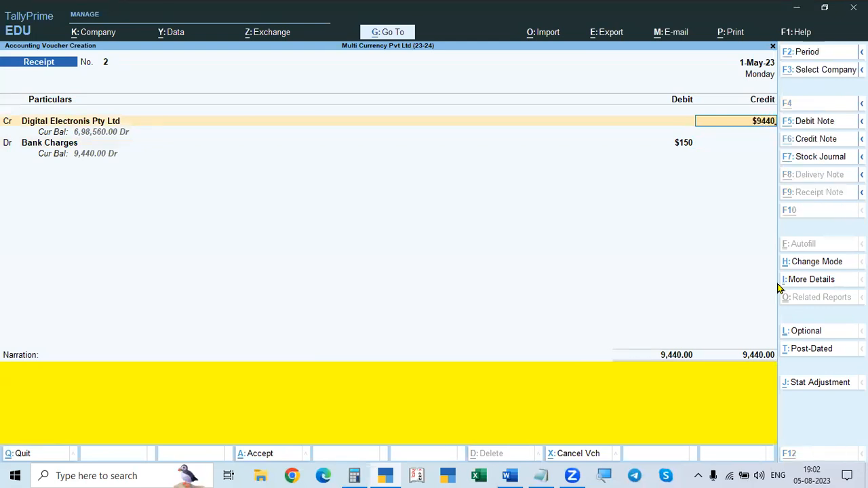
{"action": "key", "text": "alt+Tab"}
{"action": "key", "text": "alt+Tab"}
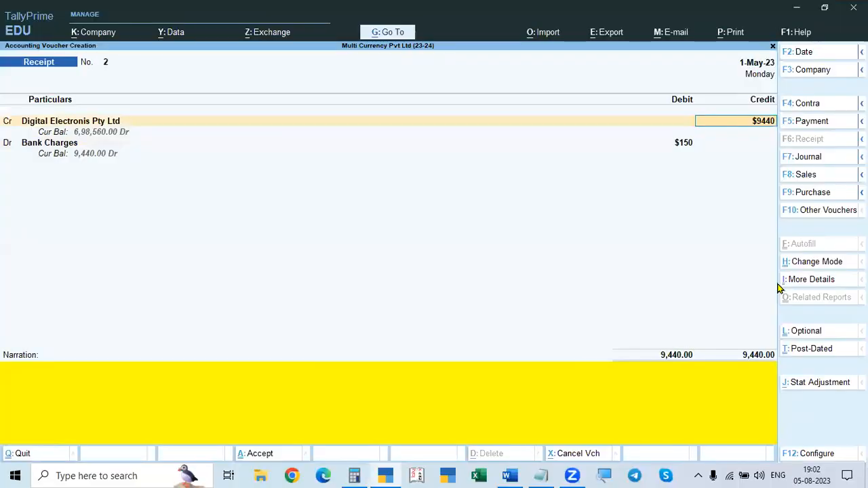
{"action": "key", "text": "Return"}
{"action": "key", "text": "alt+Tab"}
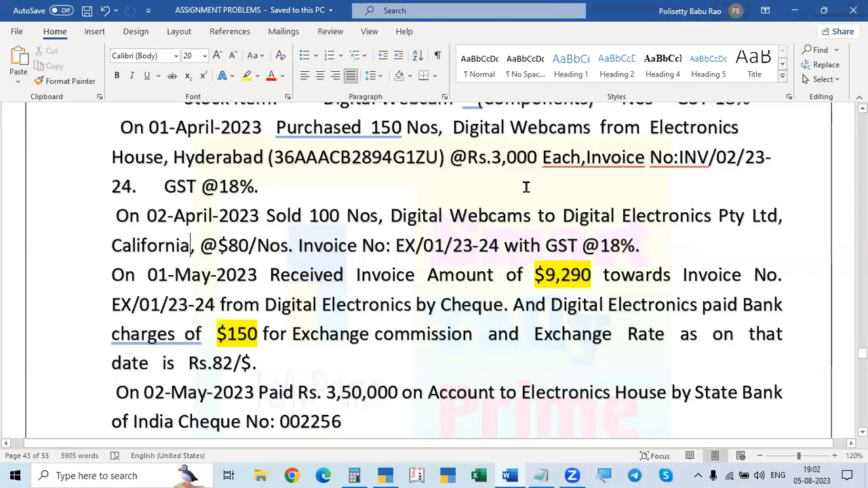
Step: Check the exchange rate in the Word document and set the Digital Electronis Pty Ltd credit of $9,440 to ₹82/$
{"action": "scroll", "coordinate": [526, 187], "scroll_direction": "down", "scroll_amount": 1}
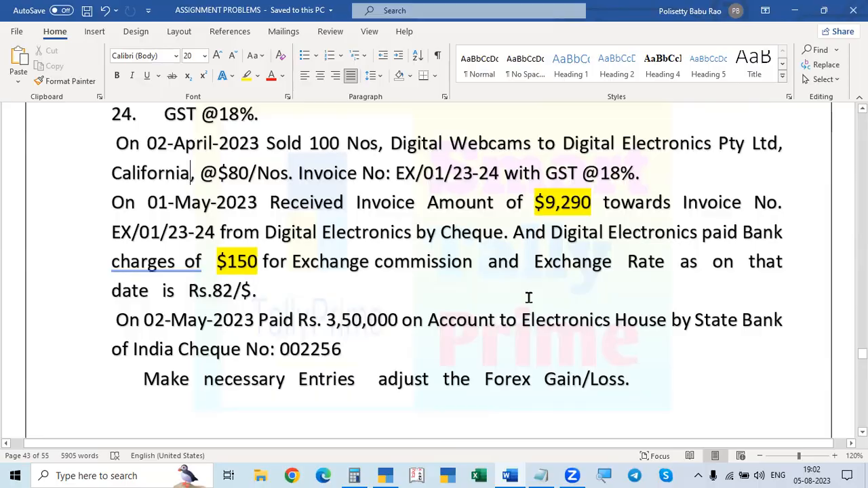
{"action": "key", "text": "alt+Tab"}
{"action": "key", "text": "Return"}
{"action": "type", "text": "82/$"}
{"action": "key", "text": "Return"}
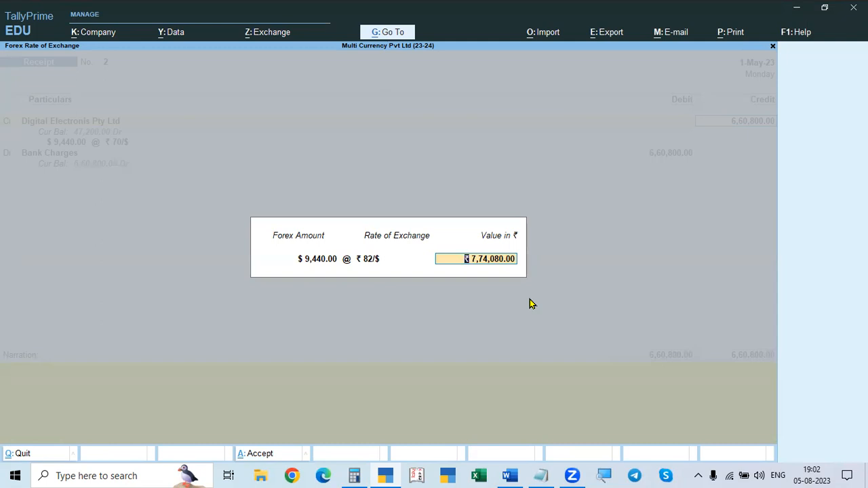
{"action": "key", "text": "Return"}
Step: Set the Bank Charges debit to $150 at ₹82/$, consulting the receipt details in the Word document
{"action": "key", "text": "Return"}
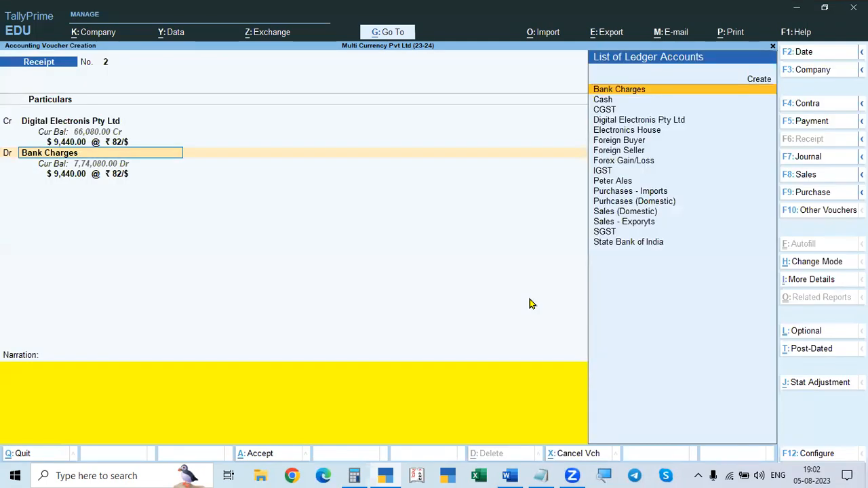
{"action": "key", "text": "Return"}
{"action": "key", "text": "alt+Tab"}
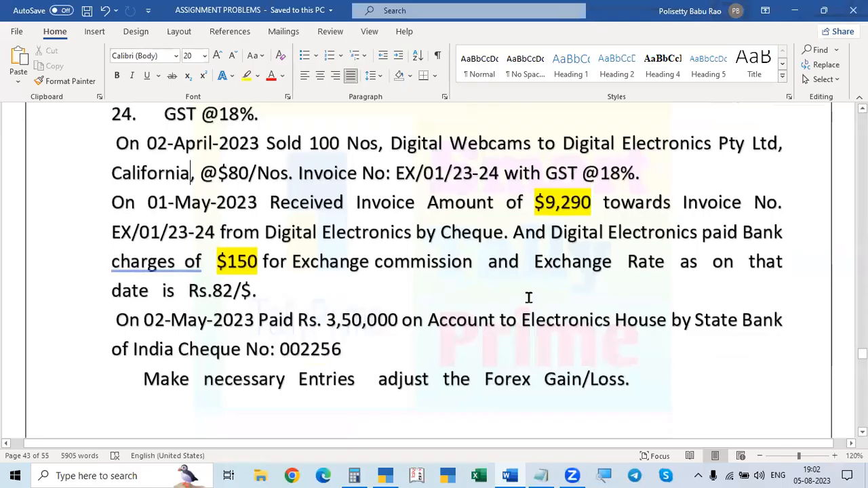
{"action": "key", "text": "alt+Tab"}
{"action": "type", "text": "$ 150"}
{"action": "key", "text": "Return"}
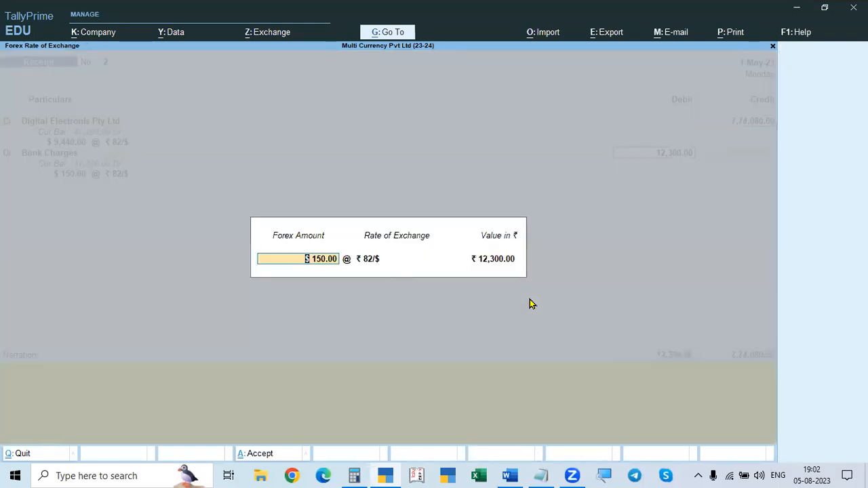
{"action": "key", "text": "alt+Tab"}
{"action": "key", "text": "alt+Tab"}
{"action": "key", "text": "Return"}
{"action": "key", "text": "Return"}
{"action": "key", "text": "Return"}
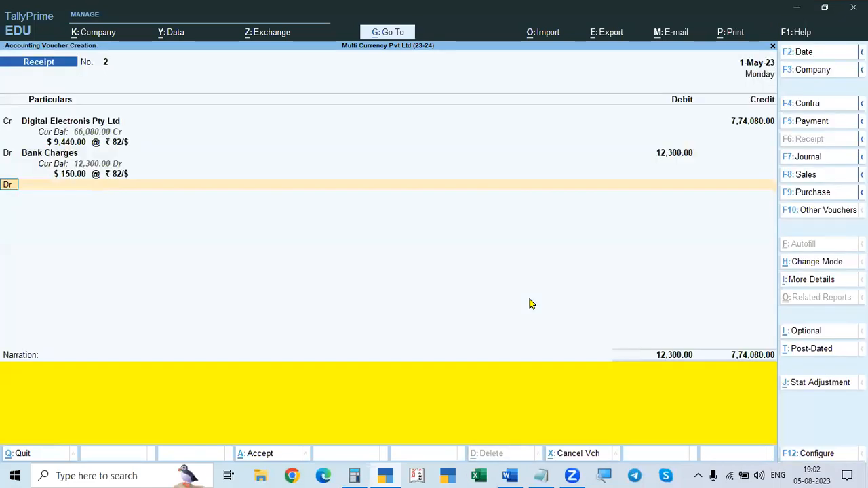
Step: Debit State Bank of India with $9,290 at ₹82/$, checking the amount against the Word document
{"action": "key", "text": "Return"}
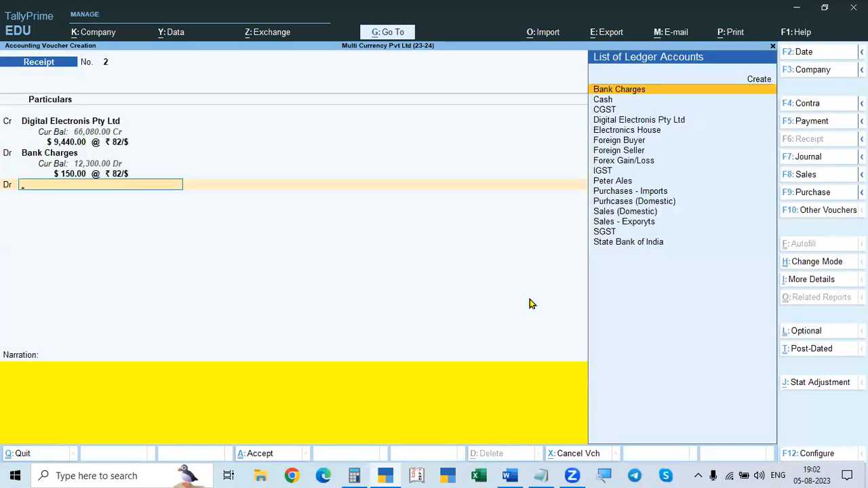
{"action": "type", "text": "State"}
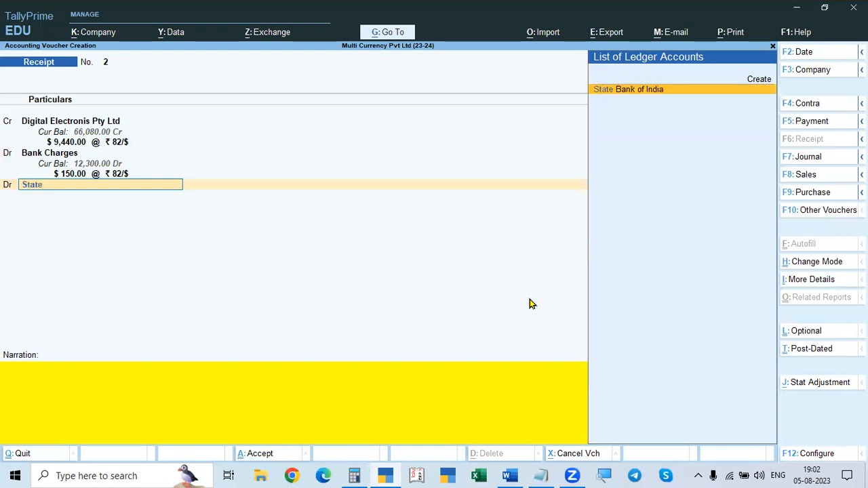
{"action": "key", "text": "Return"}
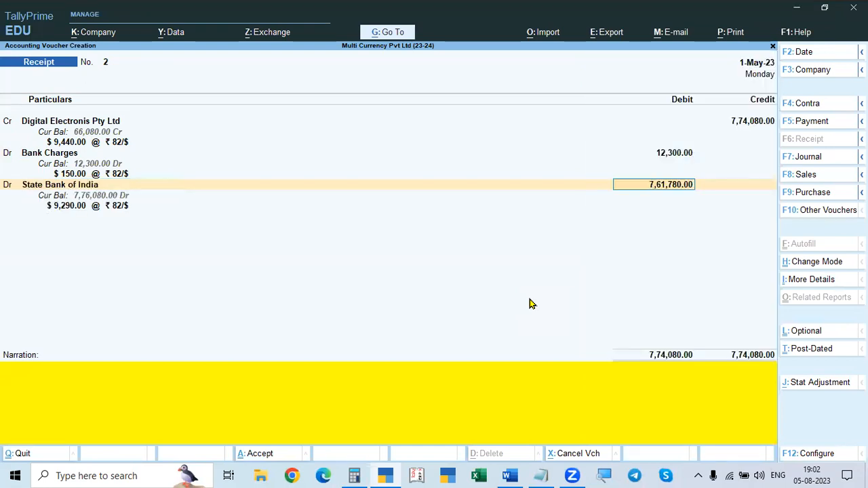
{"action": "key", "text": "alt+Tab"}
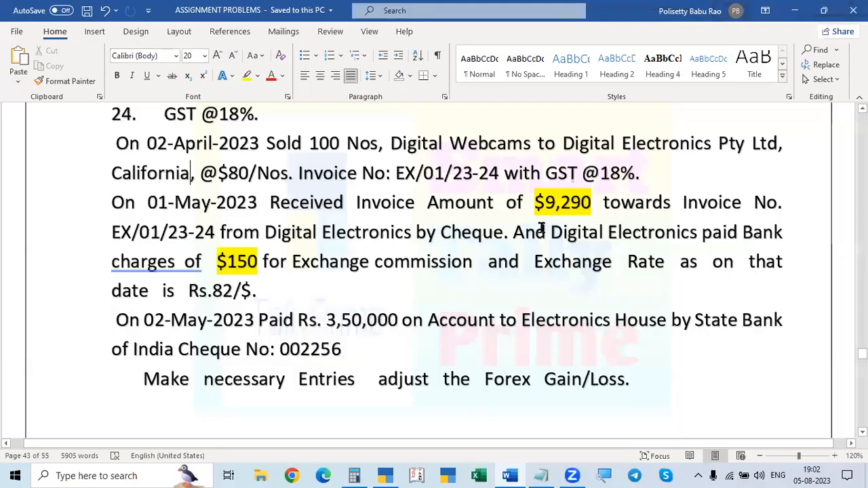
{"action": "key", "text": "alt+Tab"}
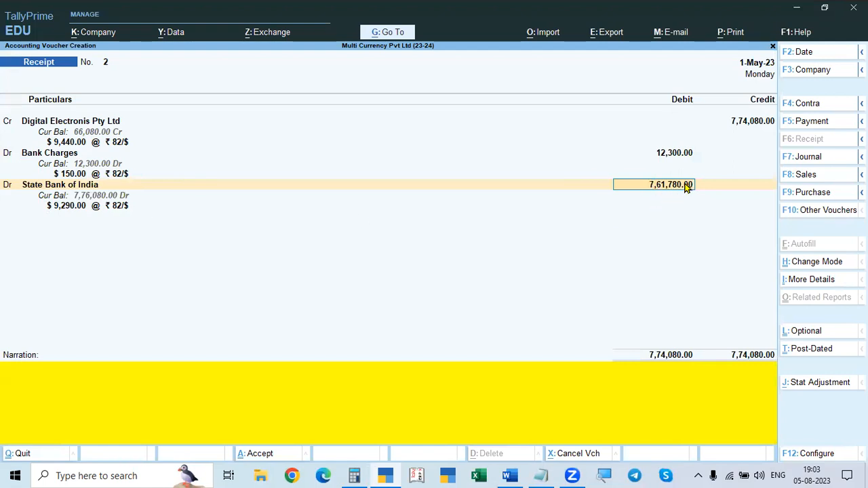
{"action": "key", "text": "Return"}
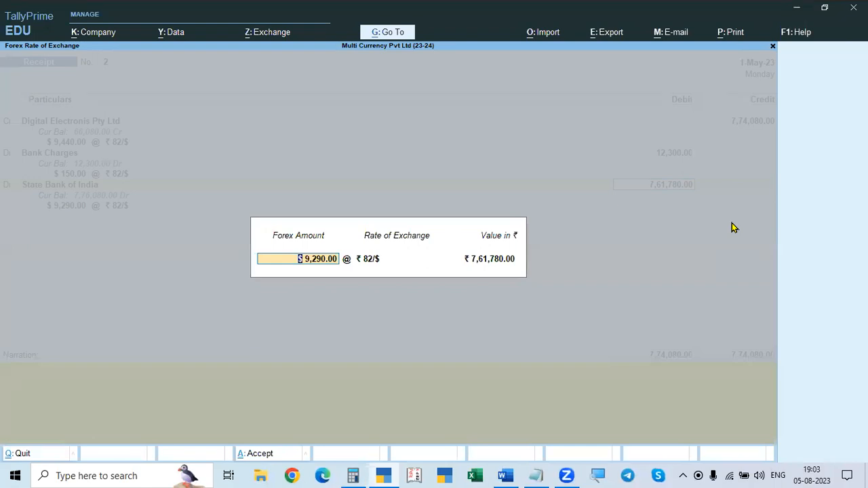
{"action": "key", "text": "Return"}
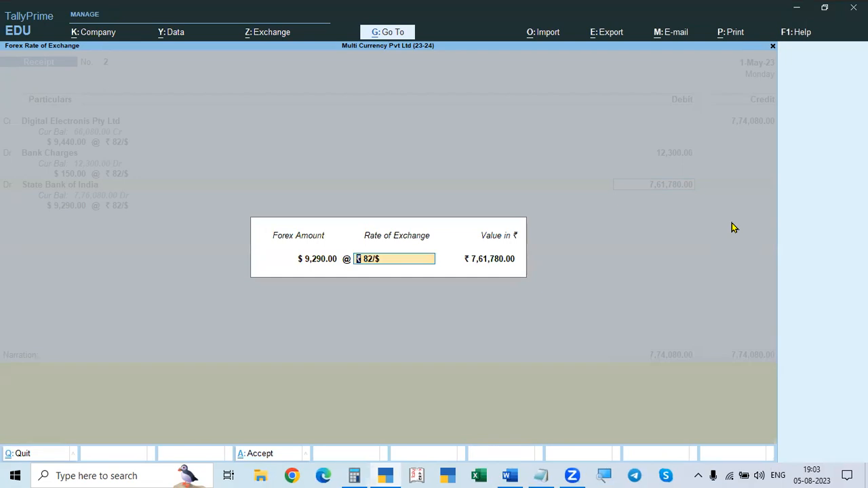
{"action": "key", "text": "Return"}
{"action": "key", "text": "Return"}
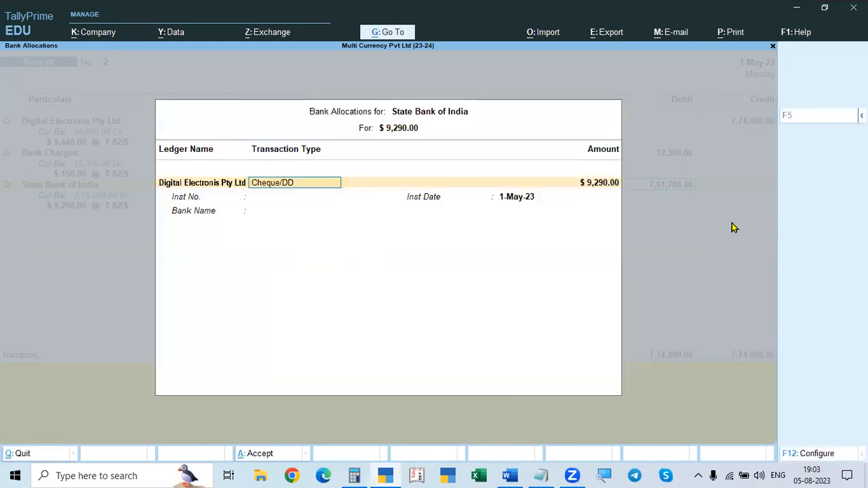
Step: Set the State Bank of India allocation to e-Fund Transfer with instrument number "online" and instrument date 1-May-23
{"action": "key", "text": "BackSpace"}
{"action": "key", "text": "Down"}
{"action": "key", "text": "Down"}
{"action": "key", "text": "Return"}
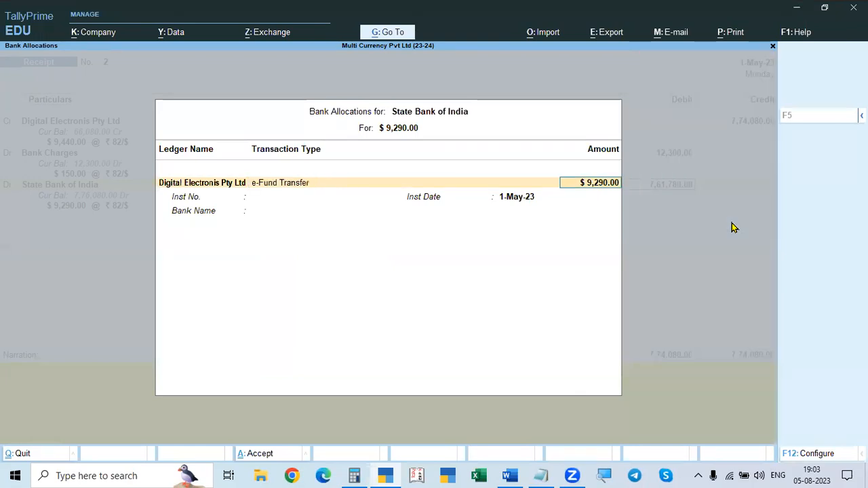
{"action": "key", "text": "Return"}
{"action": "type", "text": "online"}
{"action": "key", "text": "Return"}
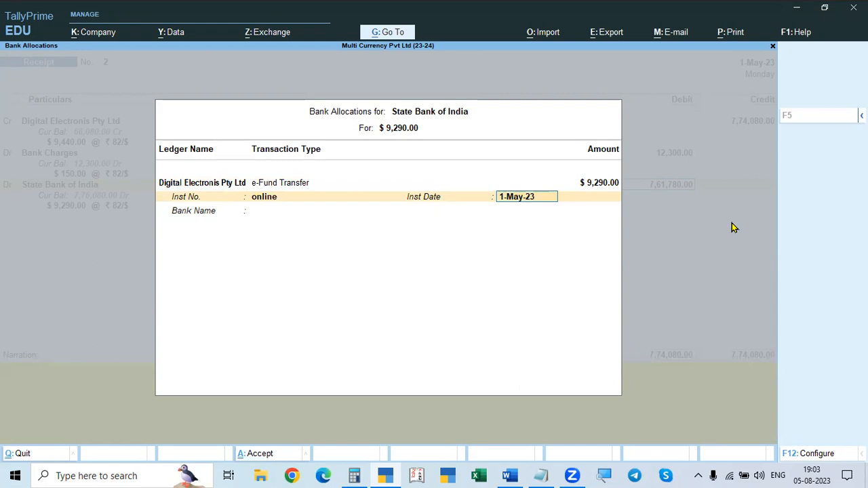
{"action": "key", "text": "Return"}
Step: Specify the allocation's bank name as "Bank of Ame" and save the receipt voucher without a narration
{"action": "type", "text": "bank"}
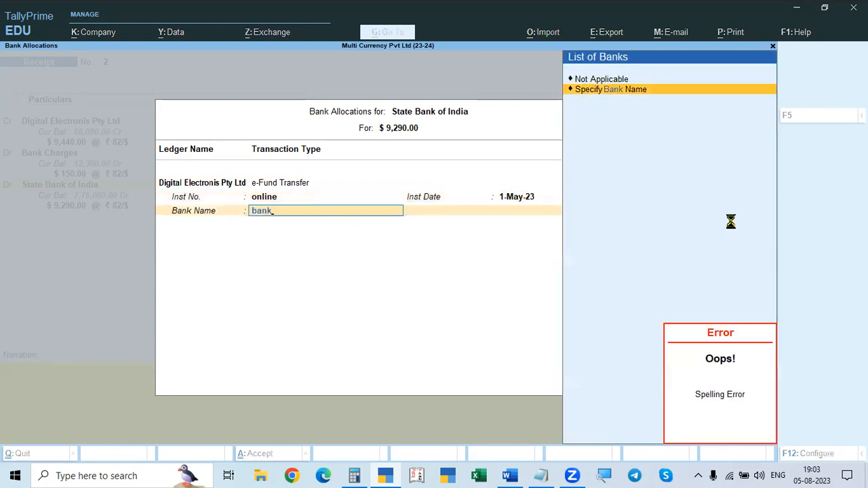
{"action": "key", "text": "BackSpace"}
{"action": "key", "text": "BackSpace"}
{"action": "key", "text": "BackSpace"}
{"action": "key", "text": "BackSpace"}
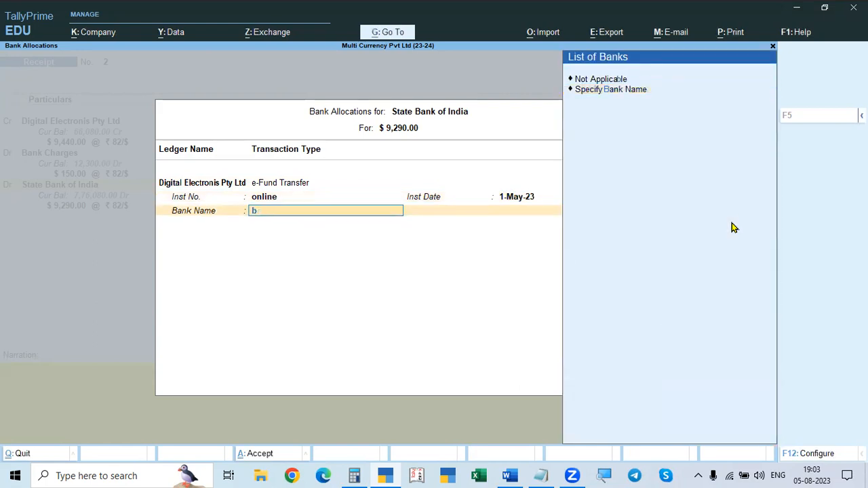
{"action": "key", "text": "Return"}
{"action": "type", "text": "Bank of Ame"}
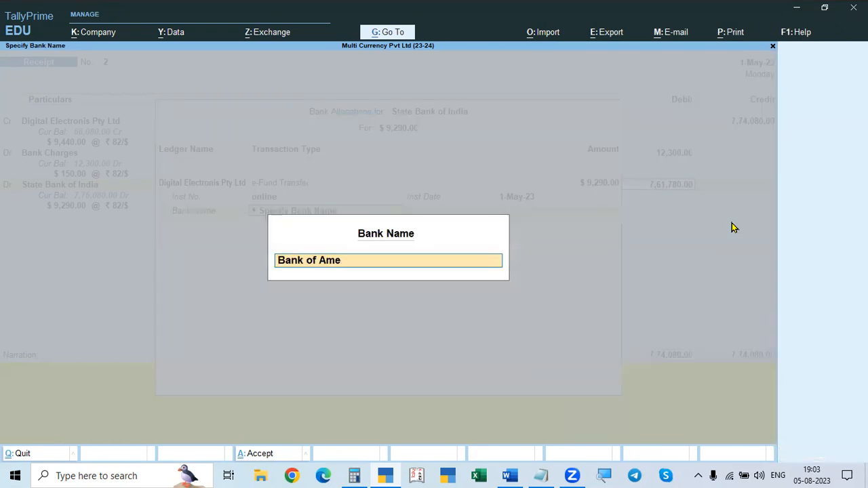
{"action": "key", "text": "Return"}
{"action": "key", "text": "Return"}
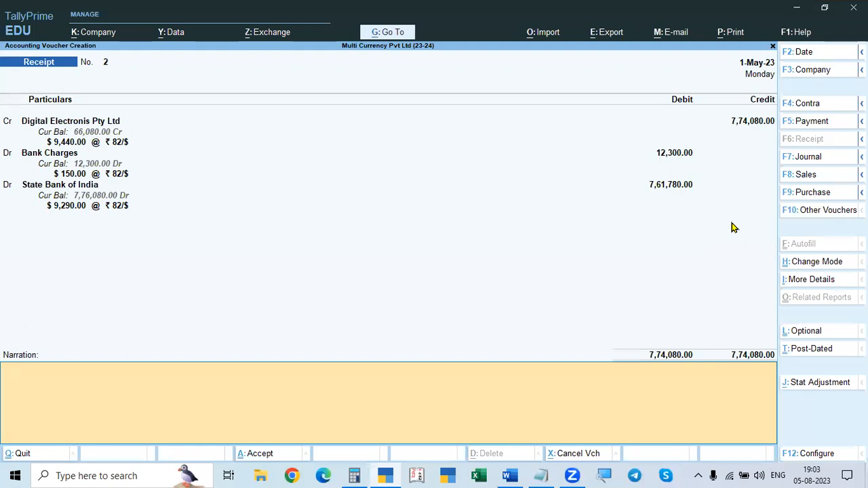
{"action": "key", "text": "Return"}
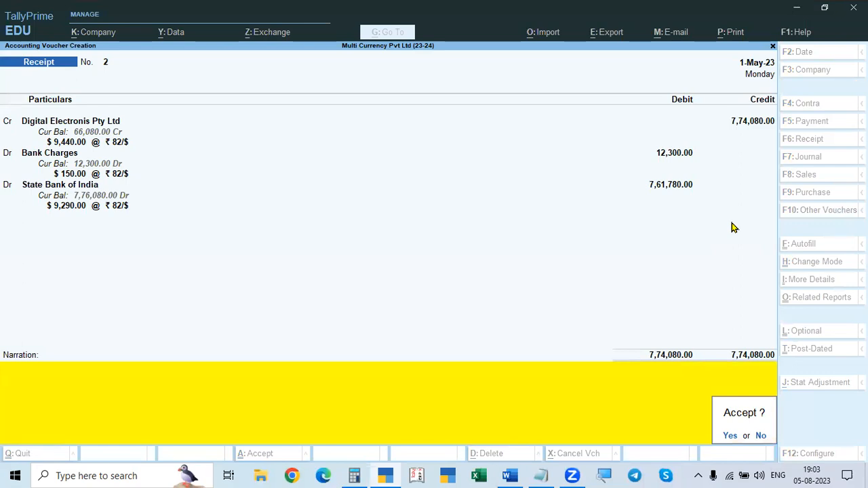
{"action": "key", "text": "y"}
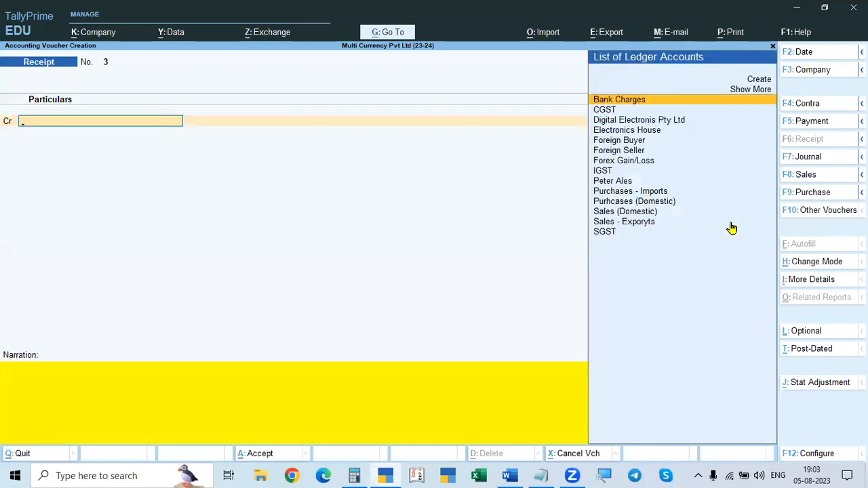
Step: Leave voucher entry, open the Balance Sheet and examine the Unadjusted Forex Gain/Loss line
{"action": "key", "text": "Escape"}
{"action": "key", "text": "Escape"}
{"action": "key", "text": "Escape"}
{"action": "key", "text": "a"}
{"action": "key", "text": "Down"}
{"action": "key", "text": "Down"}
{"action": "key", "text": "Down"}
{"action": "key", "text": "Down"}
{"action": "key", "text": "Down"}
{"action": "key", "text": "Return"}
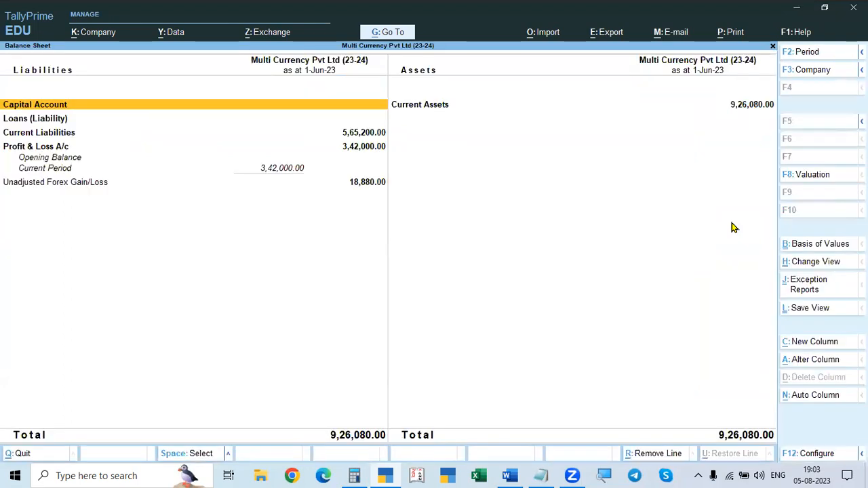
{"action": "key", "text": "Down"}
{"action": "key", "text": "Down"}
{"action": "key", "text": "Down"}
{"action": "key", "text": "Down"}
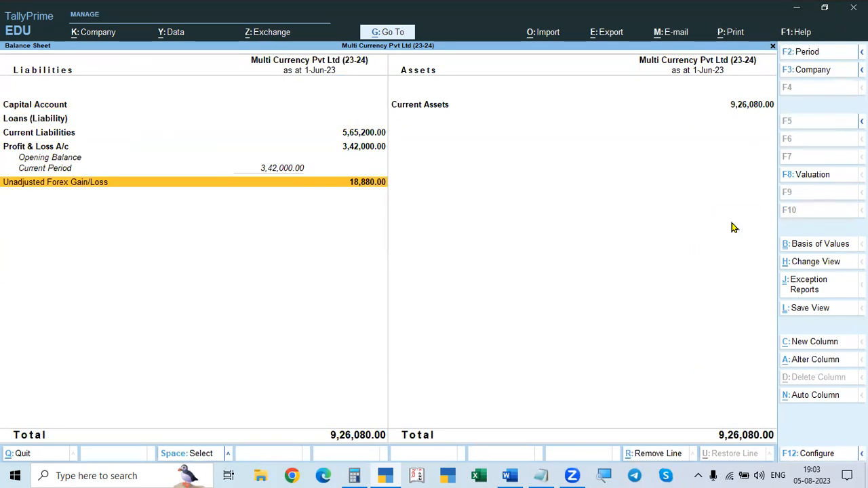
Step: Multiply 9440 by 2 in Calculator and compare the result with Unadjusted Forex Gain/Loss in the Balance Sheet
{"action": "left_click", "coordinate": [354, 476]}
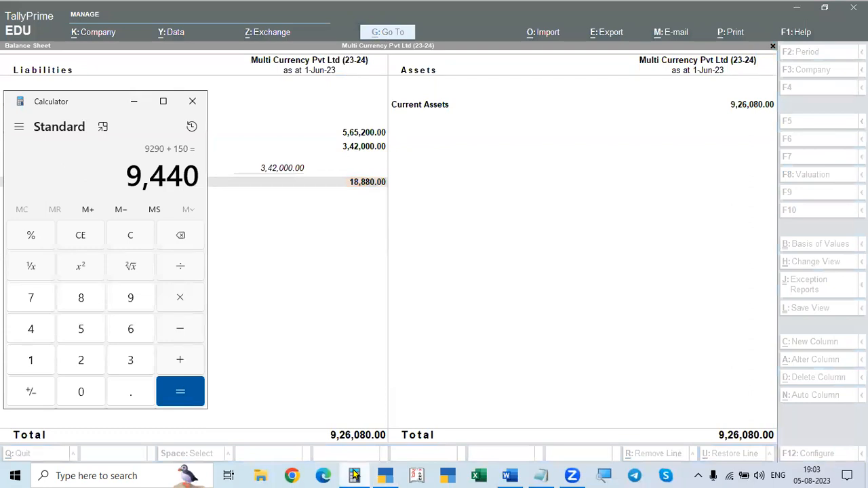
{"action": "key", "text": "asterisk"}
{"action": "key", "text": "2"}
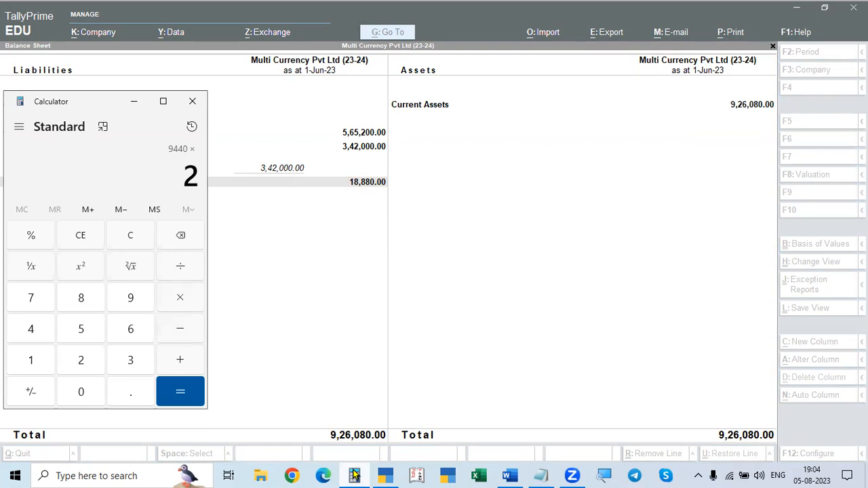
{"action": "key", "text": "Return"}
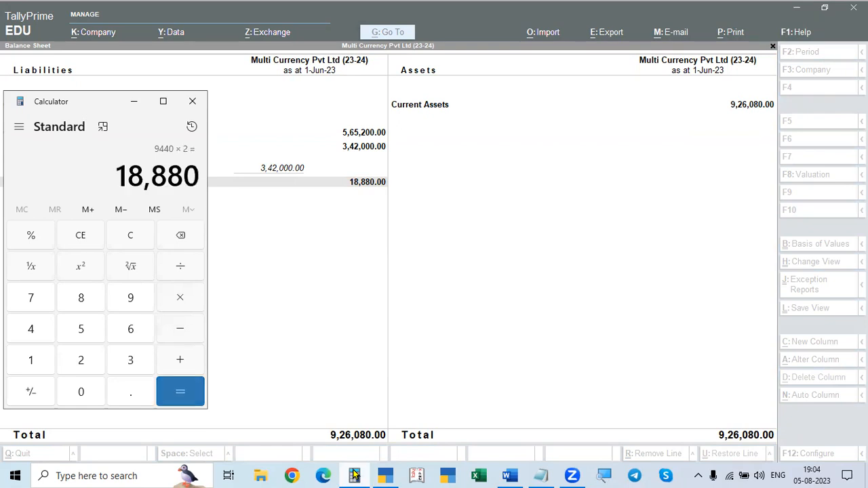
{"action": "key", "text": "Escape"}
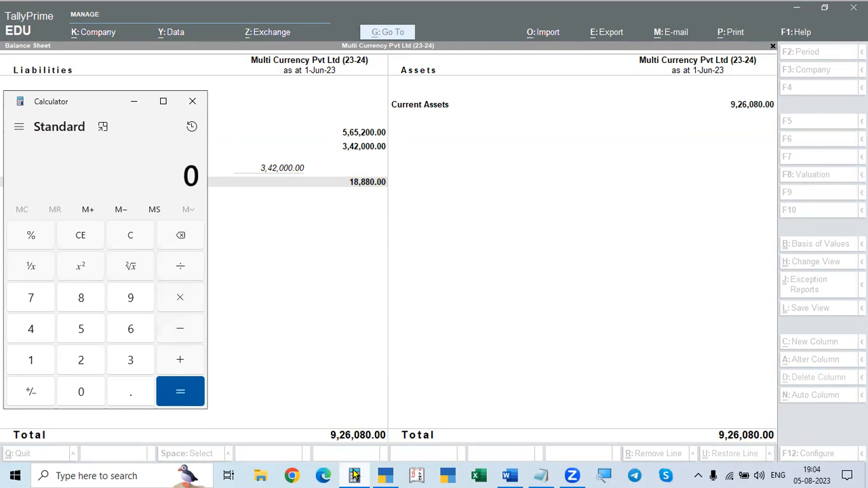
{"action": "left_click", "coordinate": [491, 300]}
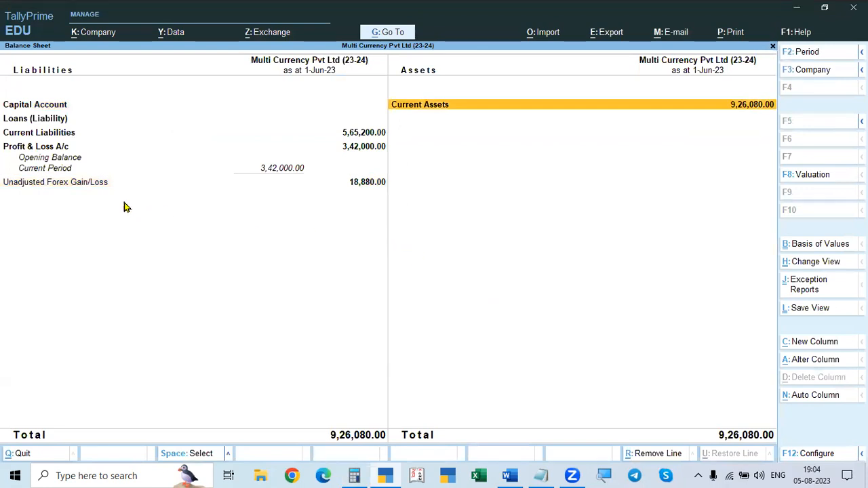
{"action": "left_click", "coordinate": [77, 187]}
Step: Open the Profit & Loss A/c and examine Sales Accounts, Indirect Incomes and Indirect Expenses
{"action": "key", "text": "Escape"}
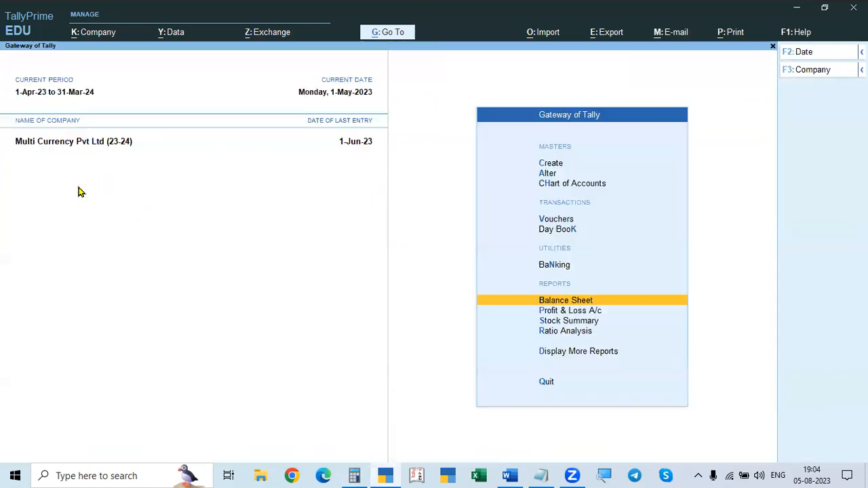
{"action": "key", "text": "Down"}
{"action": "key", "text": "Return"}
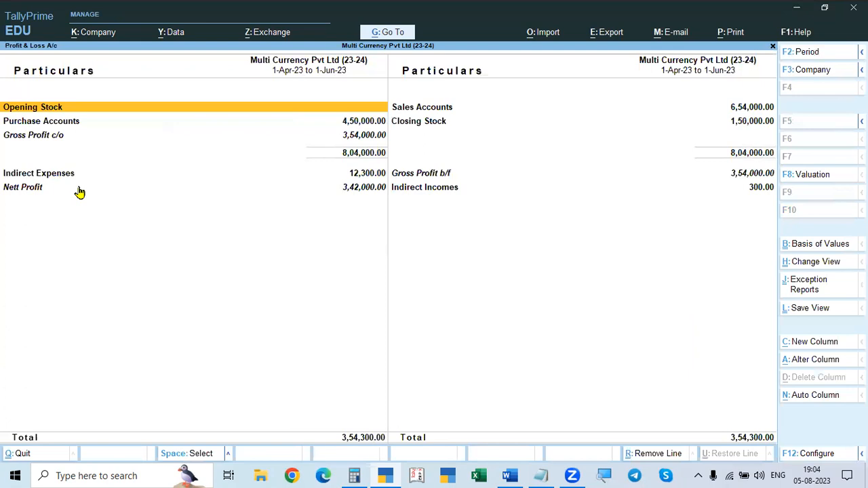
{"action": "left_click", "coordinate": [747, 108]}
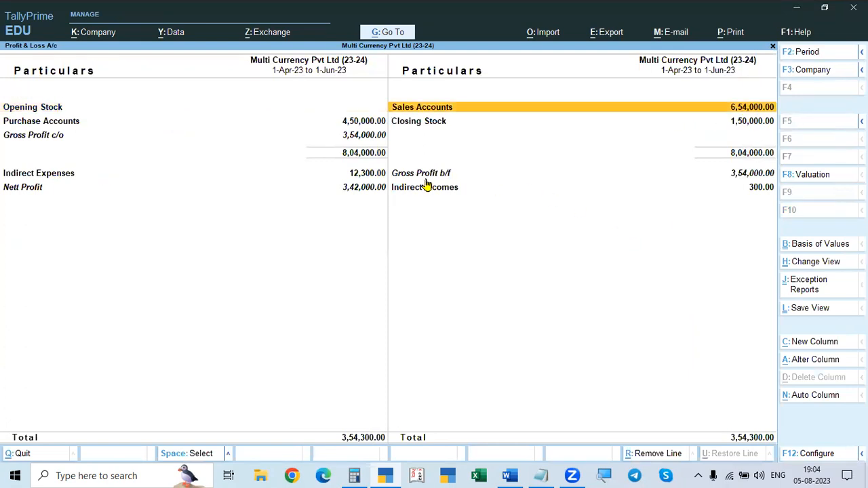
{"action": "left_click", "coordinate": [761, 191]}
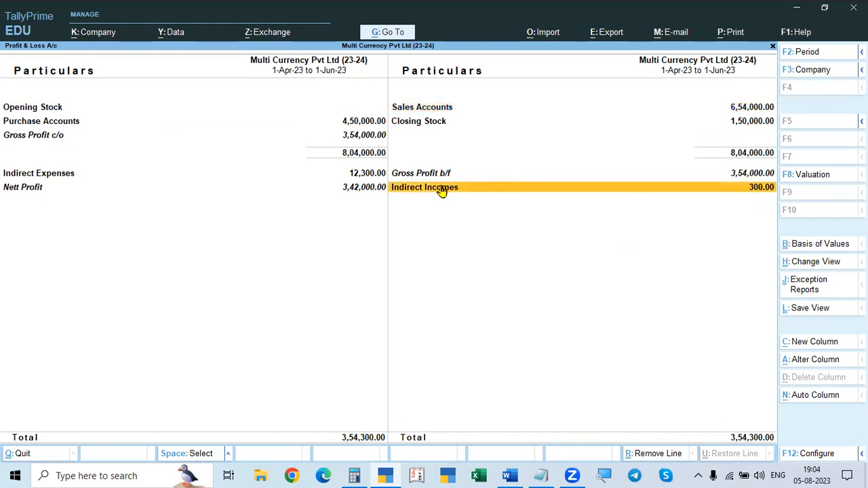
{"action": "left_click", "coordinate": [26, 183]}
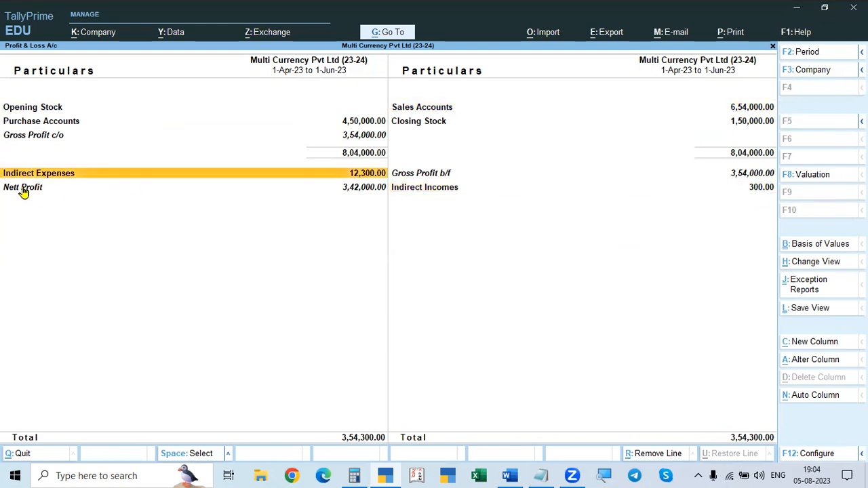
{"action": "left_click", "coordinate": [353, 475]}
{"action": "left_click", "coordinate": [352, 475]}
Step: Multiply 82 by 150 in Calculator to check the Indirect Expenses amount in the Profit & Loss A/c
{"action": "left_click", "coordinate": [355, 476]}
{"action": "type", "text": "82150"}
{"action": "key", "text": "Return"}
{"action": "key", "text": "Escape"}
Step: Examine the Indirect Expenses group summary and the Indirect Incomes line in the Profit & Loss A/c, and close the report
{"action": "left_click", "coordinate": [341, 363]}
{"action": "key", "text": "ctrl+Return"}
{"action": "key", "text": "BackSpace"}
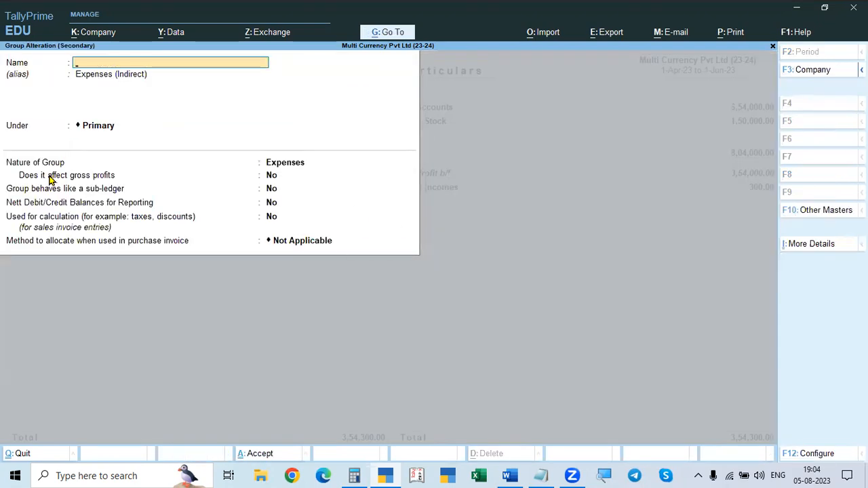
{"action": "key", "text": "Escape"}
{"action": "key", "text": "Return"}
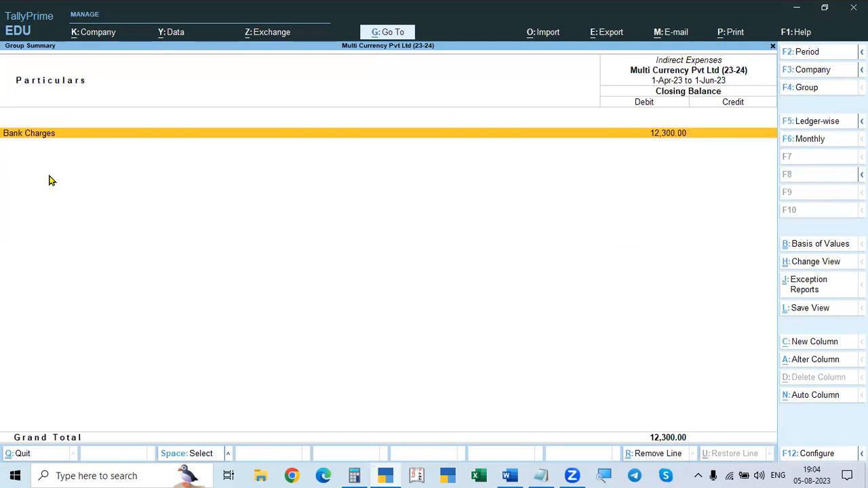
{"action": "key", "text": "Escape"}
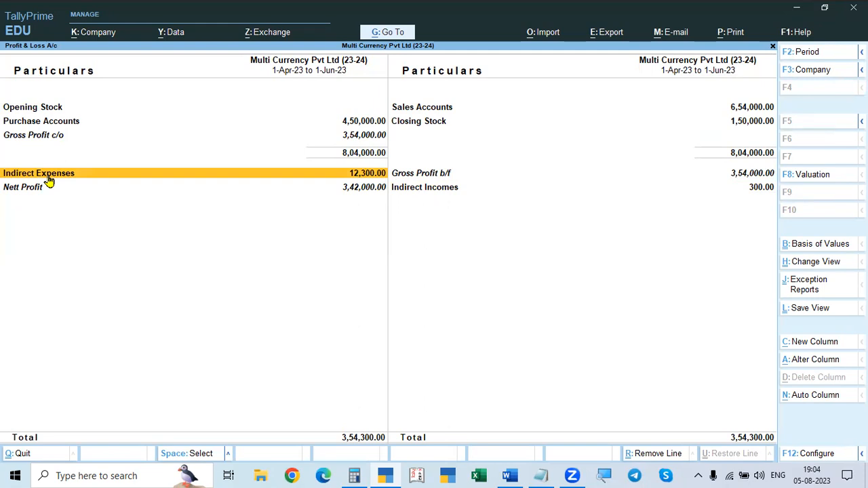
{"action": "left_click", "coordinate": [438, 188]}
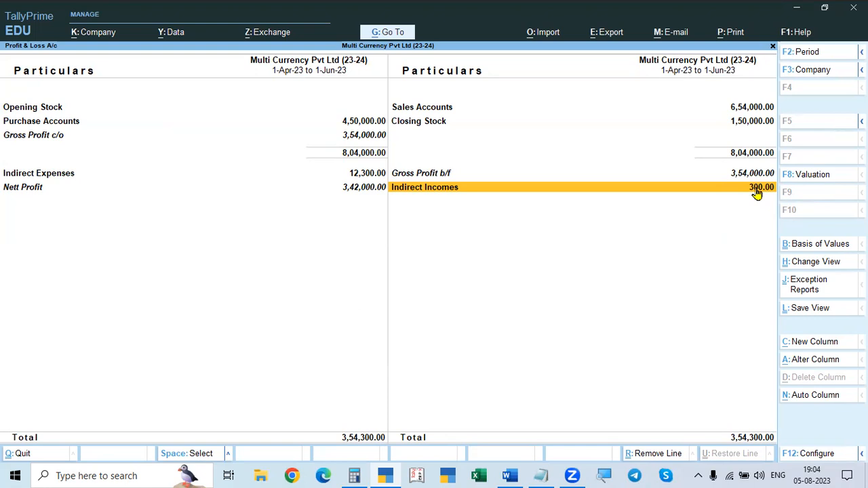
{"action": "key", "text": "Escape"}
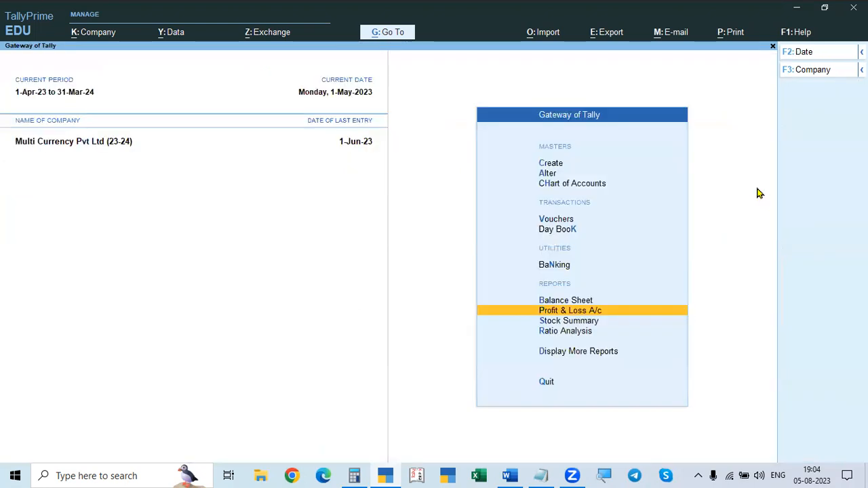
Step: Open the Digital Electronis Pty Ltd ledger for 1-Apr-23 to 1-Jun-23 and examine its Unadjusted Forex Gain/Loss line
{"action": "key", "text": "Up"}
{"action": "key", "text": "Escape"}
{"action": "key", "text": "Escape"}
{"action": "type", "text": "daldi"}
{"action": "key", "text": "Return"}
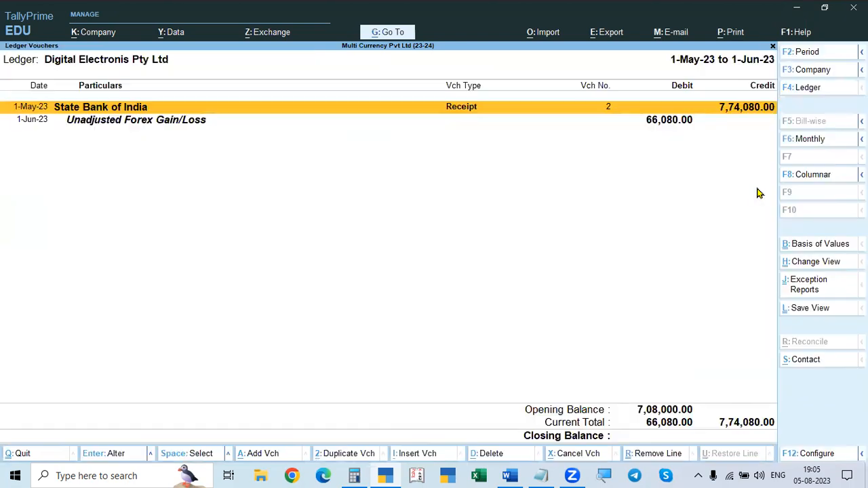
{"action": "key", "text": "alt+F2"}
{"action": "key", "text": "space"}
{"action": "key", "text": "Return"}
{"action": "key", "text": "space"}
{"action": "key", "text": "Return"}
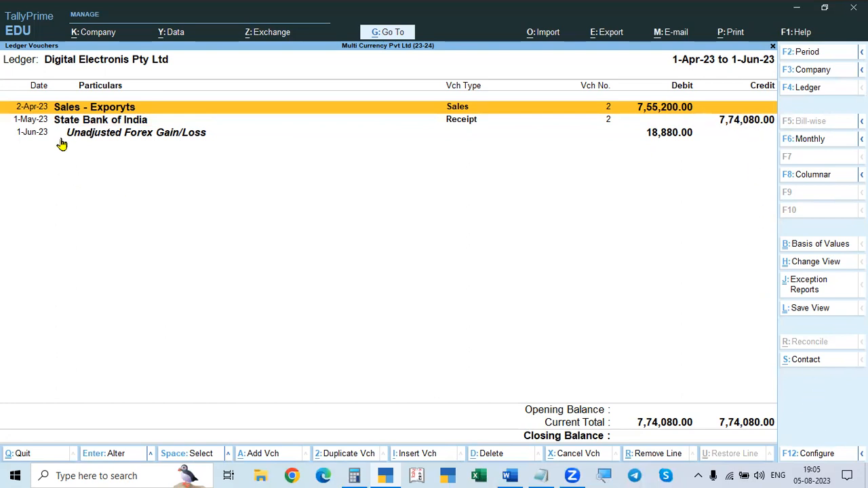
{"action": "left_click", "coordinate": [662, 137]}
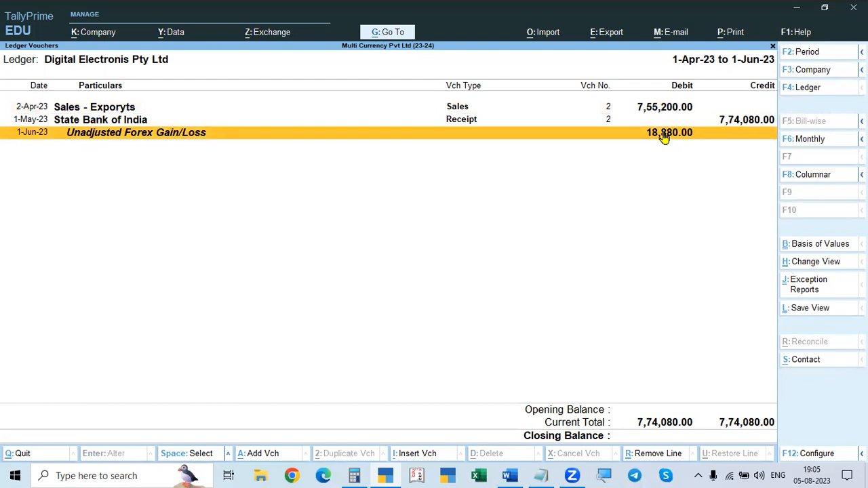
Step: Leave the ledger reports and start a Journal voucher with the voucher class Un Adjusted Forex G/L
{"action": "key", "text": "Escape"}
{"action": "key", "text": "Escape"}
{"action": "key", "text": "Escape"}
{"action": "key", "text": "Escape"}
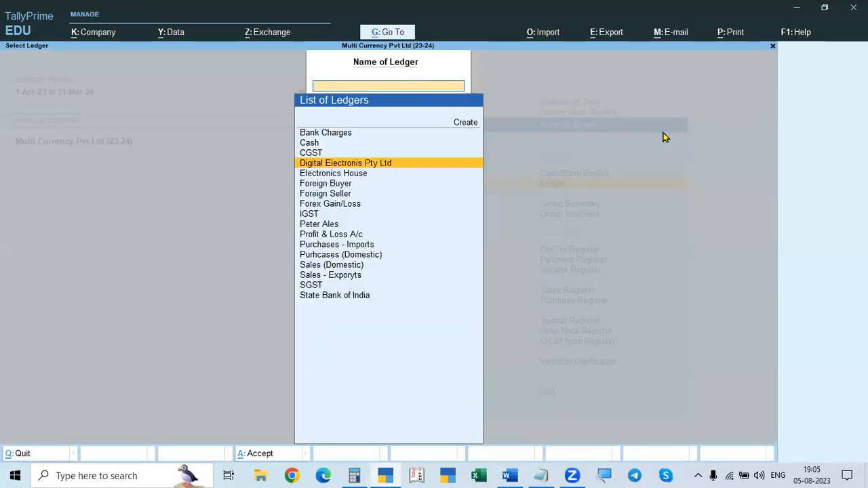
{"action": "key", "text": "Escape"}
{"action": "key", "text": "Escape"}
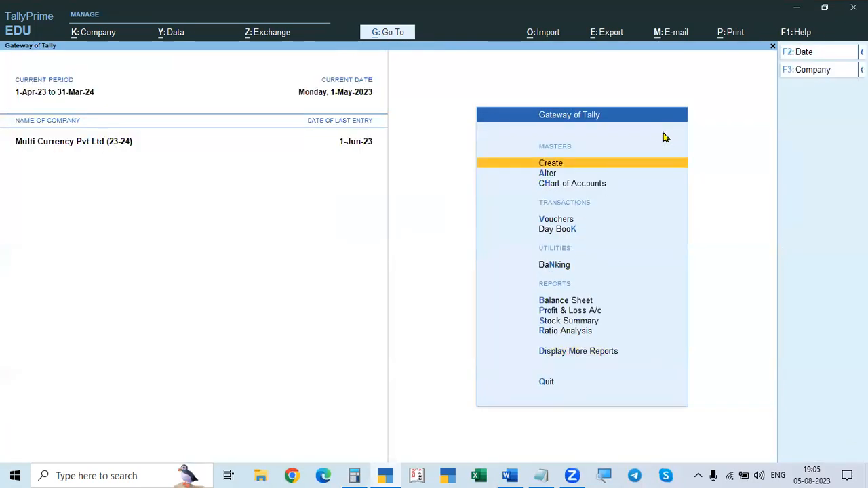
{"action": "key", "text": "F6"}
{"action": "key", "text": "F7"}
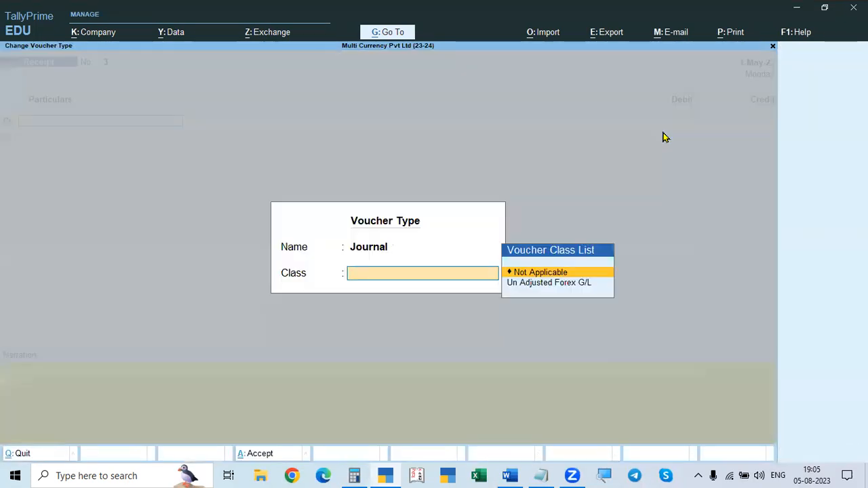
{"action": "key", "text": "Down"}
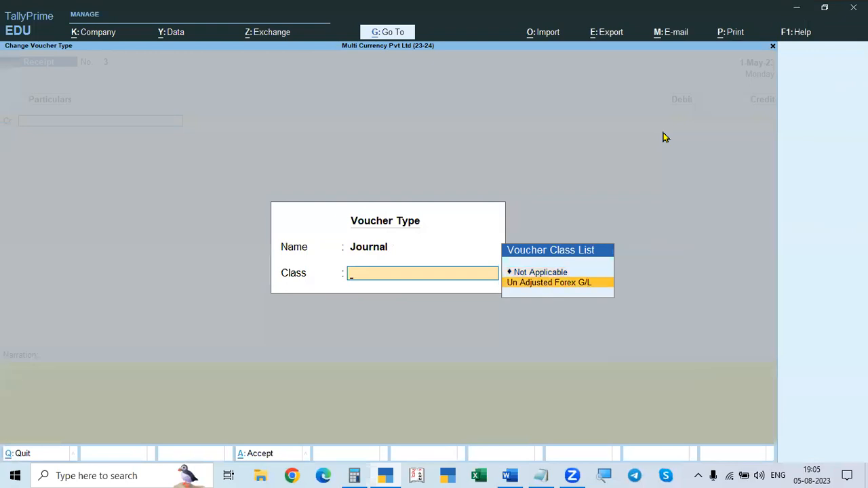
{"action": "key", "text": "Return"}
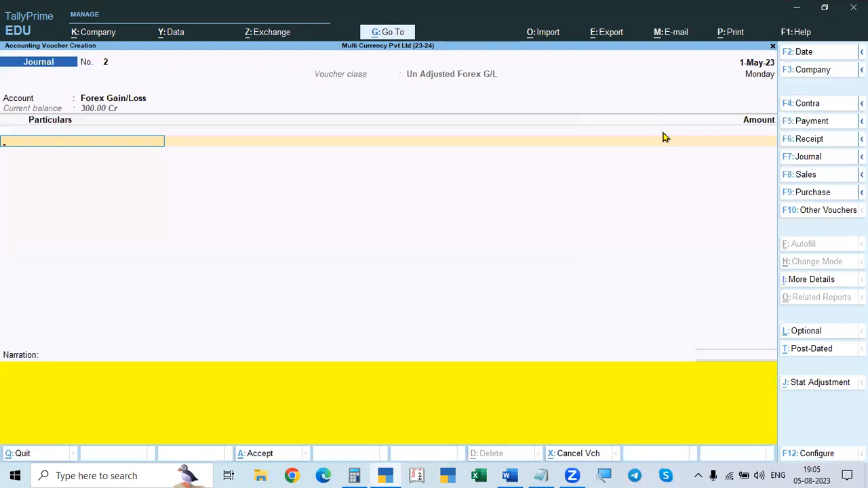
Step: Switch to the assignment in Word to check the Digital Electronics transaction dates, and return to the journal voucher
{"action": "key", "text": "alt+Tab"}
{"action": "key", "text": "alt+Tab"}
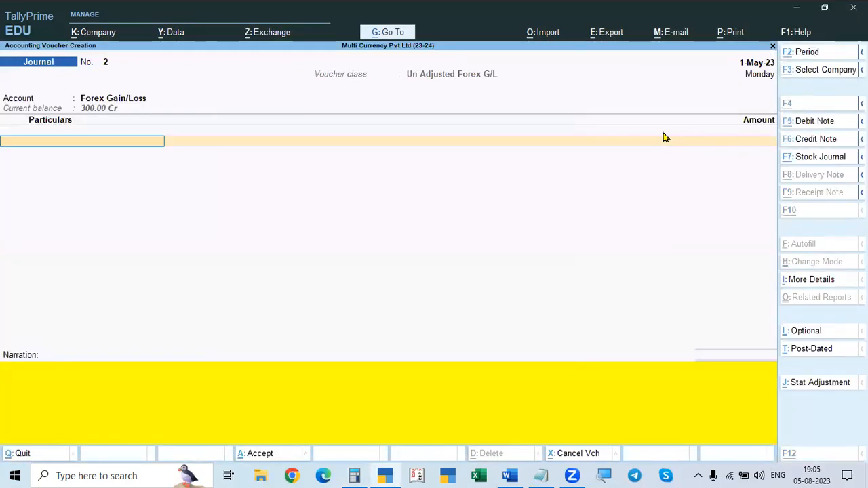
{"action": "key", "text": "alt+Tab"}
{"action": "key", "text": "alt+Tab"}
{"action": "key", "text": "Tab"}
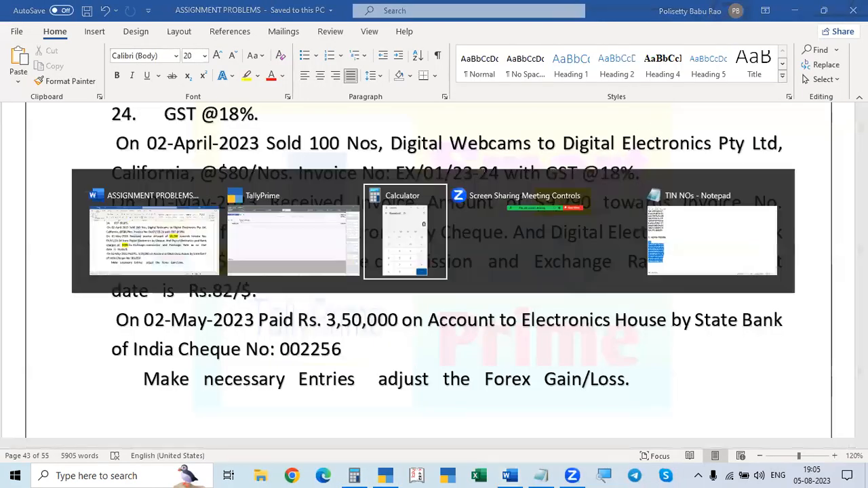
{"action": "key", "text": "alt+Tab"}
{"action": "key", "text": "Tab"}
{"action": "key", "text": "Tab"}
{"action": "key", "text": "Tab"}
{"action": "key", "text": "Tab"}
{"action": "key", "text": "Tab"}
{"action": "key", "text": "Tab"}
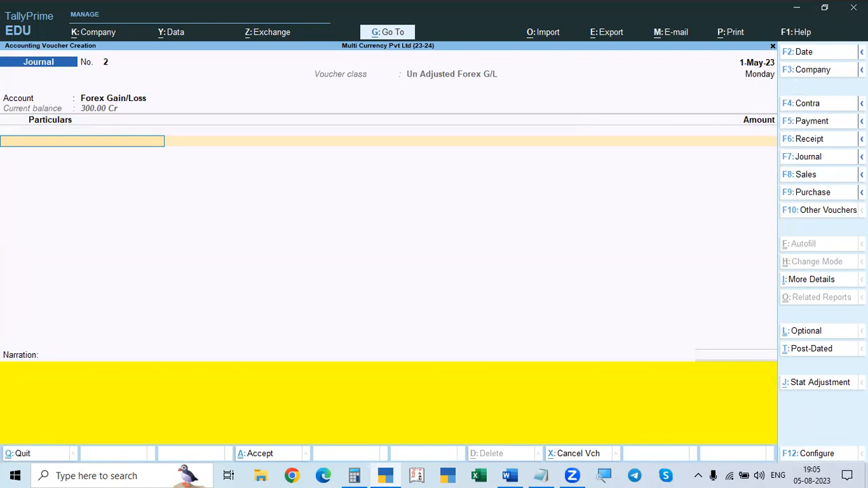
Step: Add Digital Electronis Pty Ltd with 18,880.00 Dr against Forex Gain/Loss and save the journal without a narration
{"action": "key", "text": "Down"}
{"action": "key", "text": "Down"}
{"action": "key", "text": "Down"}
{"action": "key", "text": "Down"}
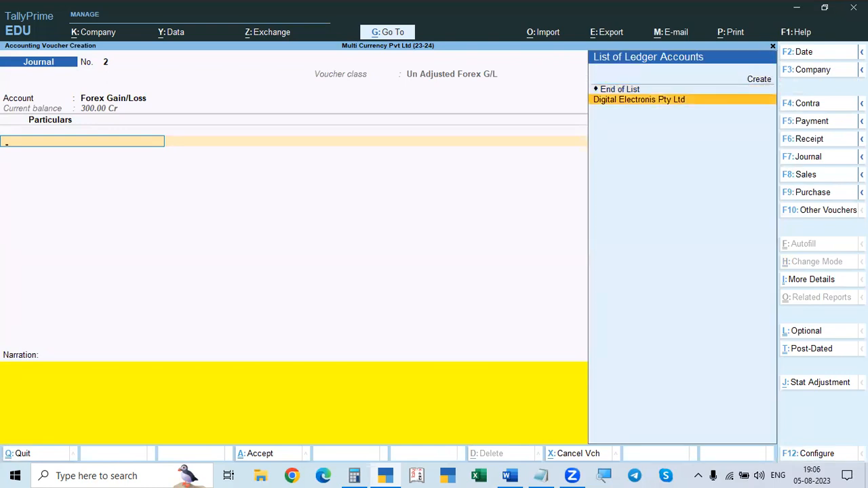
{"action": "key", "text": "Return"}
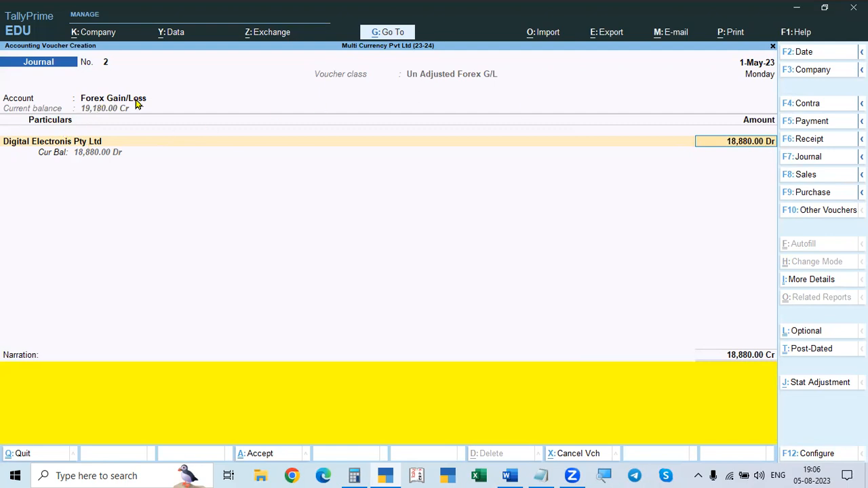
{"action": "key", "text": "Return"}
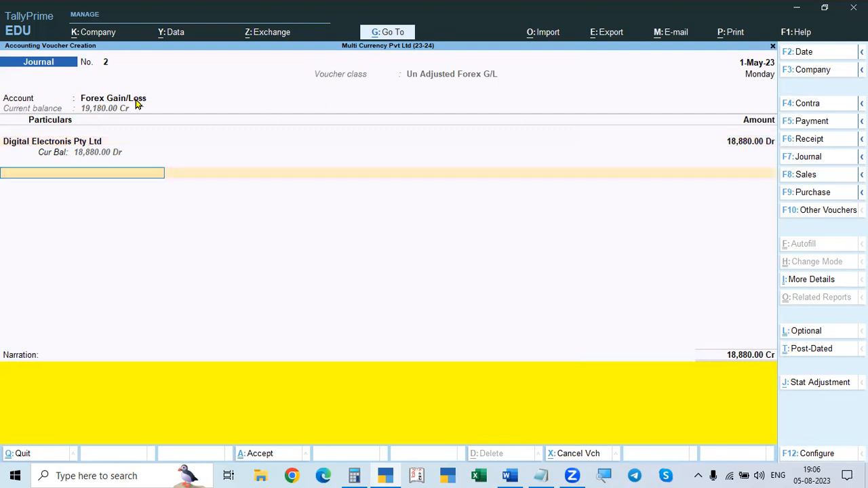
{"action": "key", "text": "Return"}
{"action": "key", "text": "Return"}
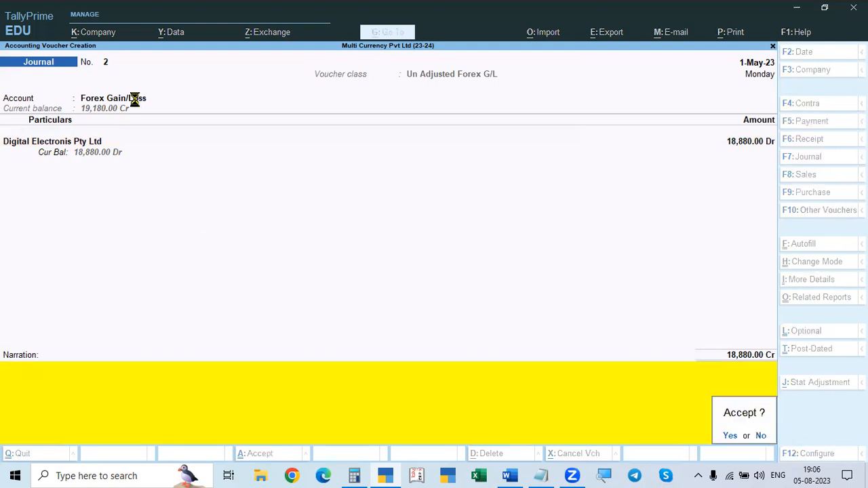
{"action": "key", "text": "Return"}
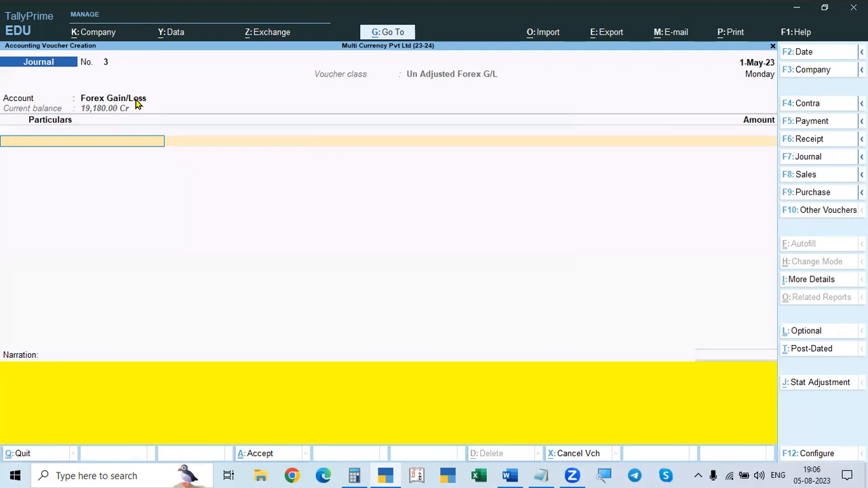
Step: Leave voucher entry, open the Balance Sheet and check it for any Unadjusted Forex Gain/Loss
{"action": "key", "text": "Escape"}
{"action": "key", "text": "Up"}
{"action": "key", "text": "Up"}
{"action": "key", "text": "Up"}
{"action": "key", "text": "Down"}
{"action": "key", "text": "Down"}
{"action": "key", "text": "Down"}
{"action": "key", "text": "Down"}
{"action": "key", "text": "Down"}
{"action": "key", "text": "Down"}
{"action": "key", "text": "Return"}
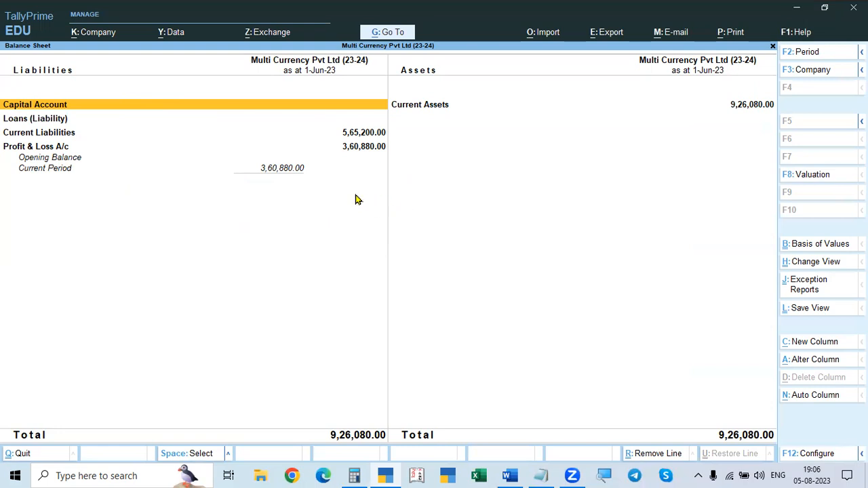
Step: Open the Profit & Loss A/c and add 300 and 18880 in Calculator to verify Indirect Incomes
{"action": "key", "text": "Escape"}
{"action": "key", "text": "Down"}
{"action": "key", "text": "Return"}
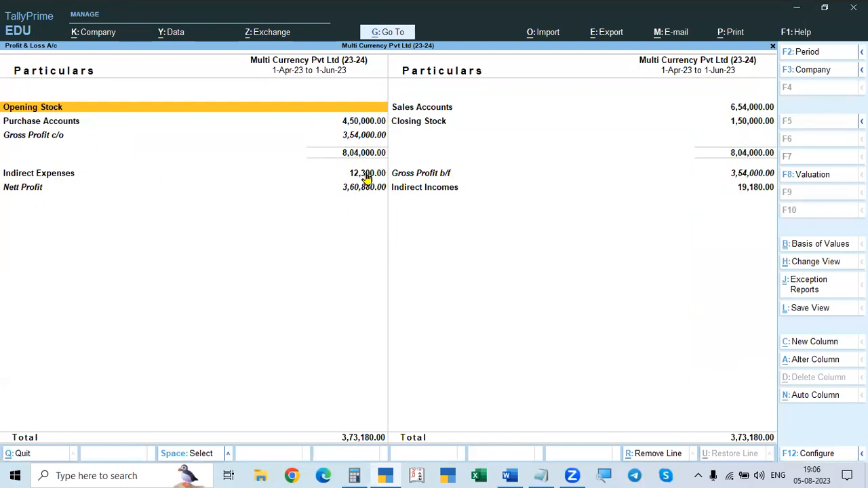
{"action": "left_click", "coordinate": [354, 475]}
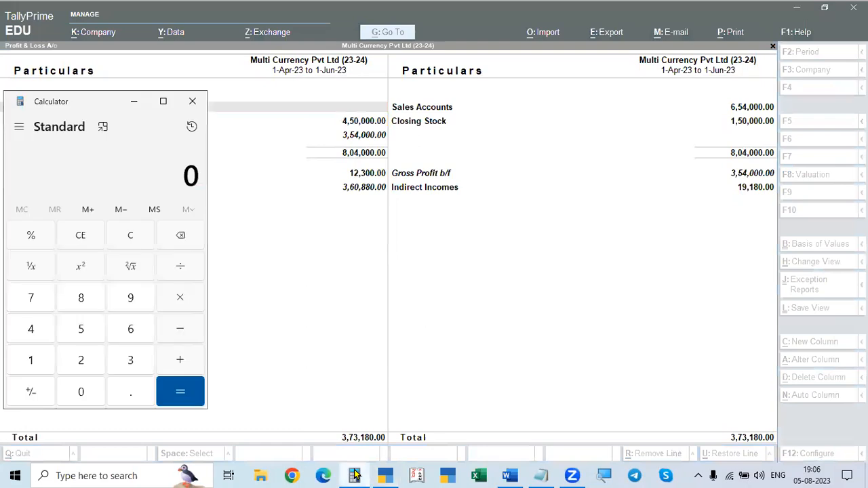
{"action": "type", "text": "300 + 1"}
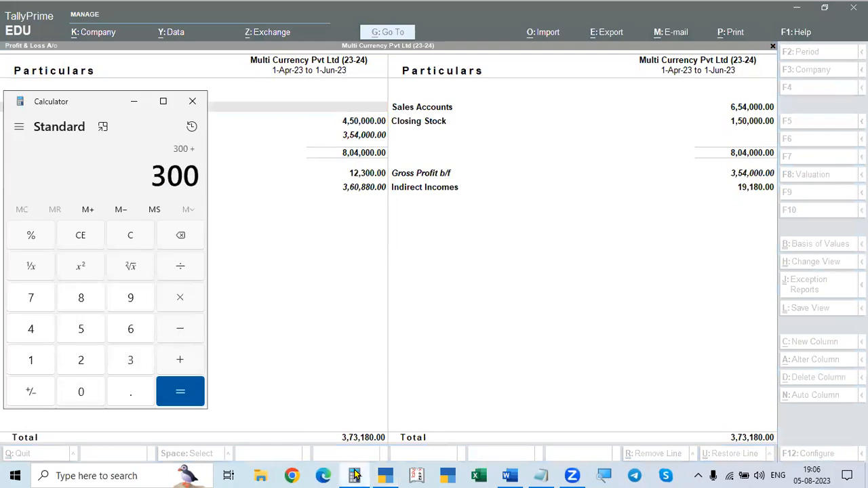
{"action": "type", "text": "8880"}
{"action": "key", "text": "Return"}
{"action": "key", "text": "Escape"}
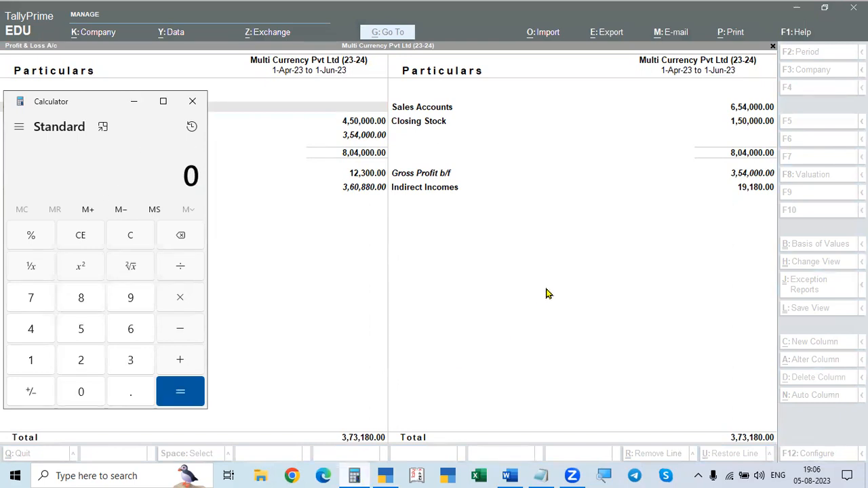
{"action": "left_click", "coordinate": [626, 283]}
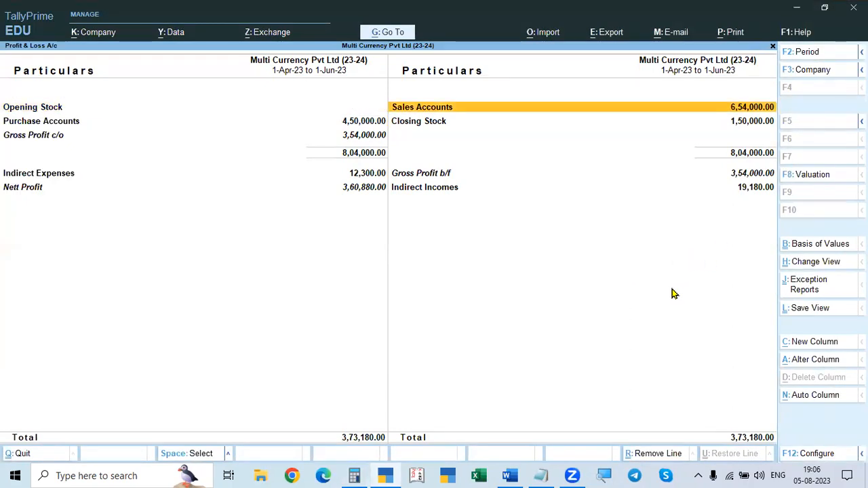
Step: Open the Digital Electronis Pty Ltd ledger for 1-Apr-23 to 1-Jun-23 and examine its Forex Gain/Loss journal entry
{"action": "key", "text": "Escape"}
{"action": "key", "text": "Up"}
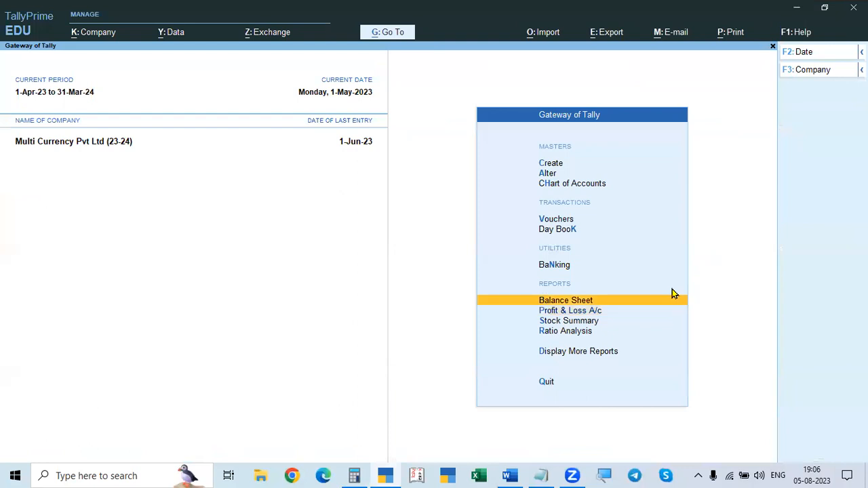
{"action": "key", "text": "Escape"}
{"action": "key", "text": "n"}
{"action": "key", "text": "d"}
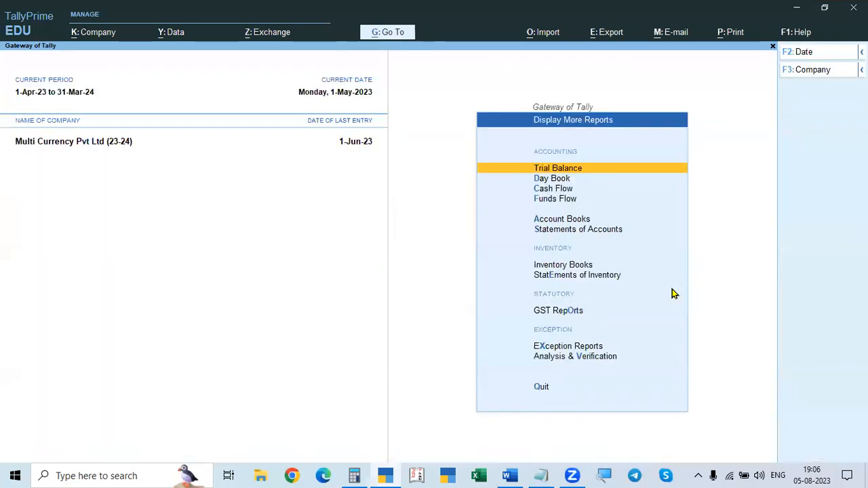
{"action": "key", "text": "a"}
{"action": "key", "text": "l"}
{"action": "key", "text": "Down"}
{"action": "key", "text": "Down"}
{"action": "key", "text": "Down"}
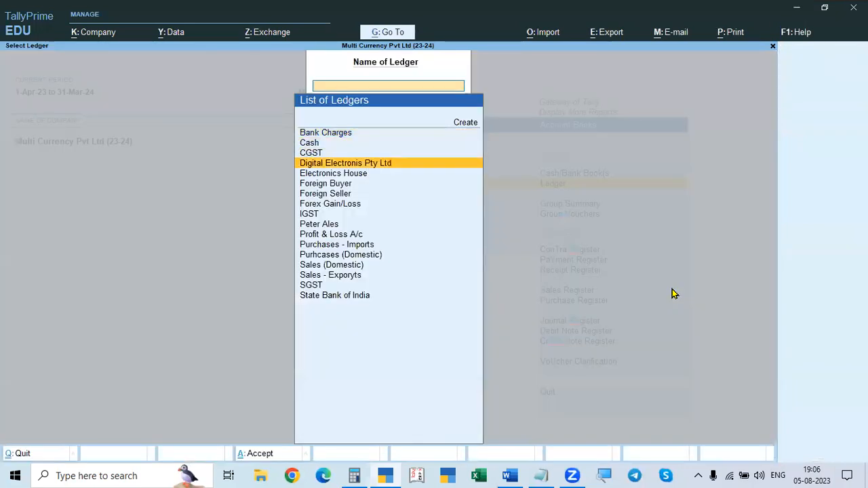
{"action": "key", "text": "Return"}
{"action": "key", "text": "F2"}
{"action": "type", "text": "1-4"}
{"action": "key", "text": "Return"}
{"action": "key", "text": "Return"}
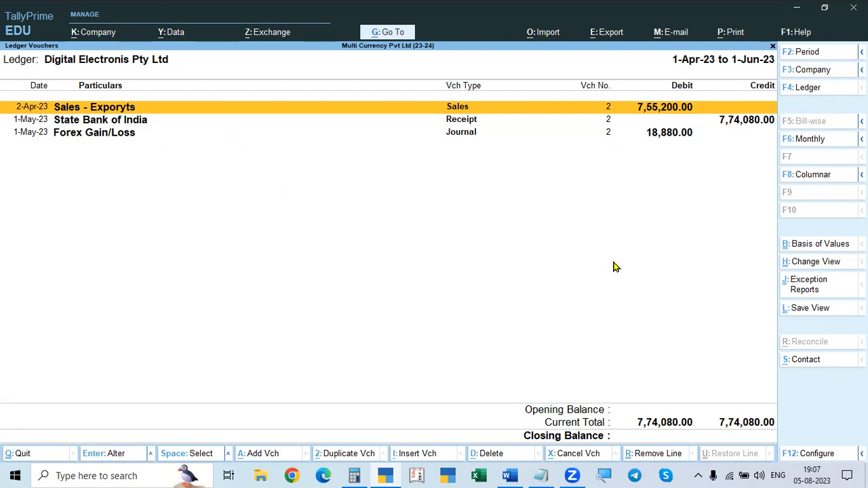
Step: Examine the Forex Gain/Loss ledger for 1-Apr-23 to 1-Jun-23 and return to the Gateway of Tally
{"action": "key", "text": "Escape"}
{"action": "key", "text": "Down"}
{"action": "key", "text": "Down"}
{"action": "key", "text": "Down"}
{"action": "key", "text": "Down"}
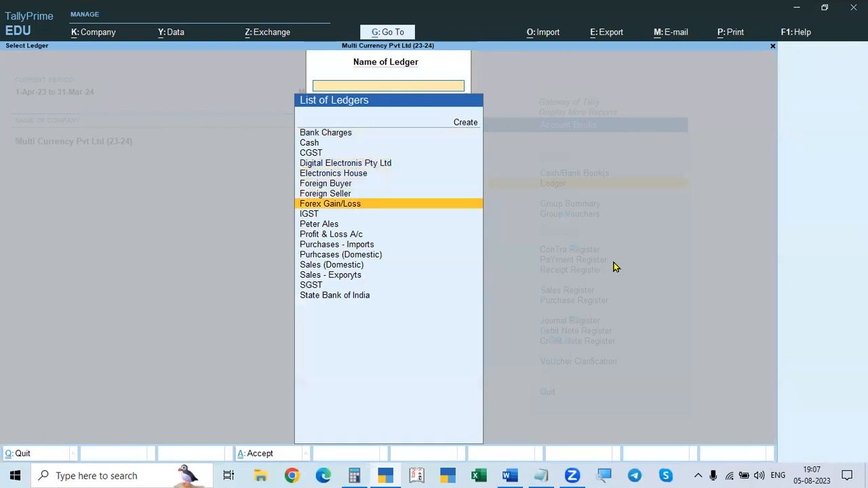
{"action": "key", "text": "Return"}
{"action": "key", "text": "alt+F2"}
{"action": "key", "text": "space"}
{"action": "key", "text": "Return"}
{"action": "key", "text": "Return"}
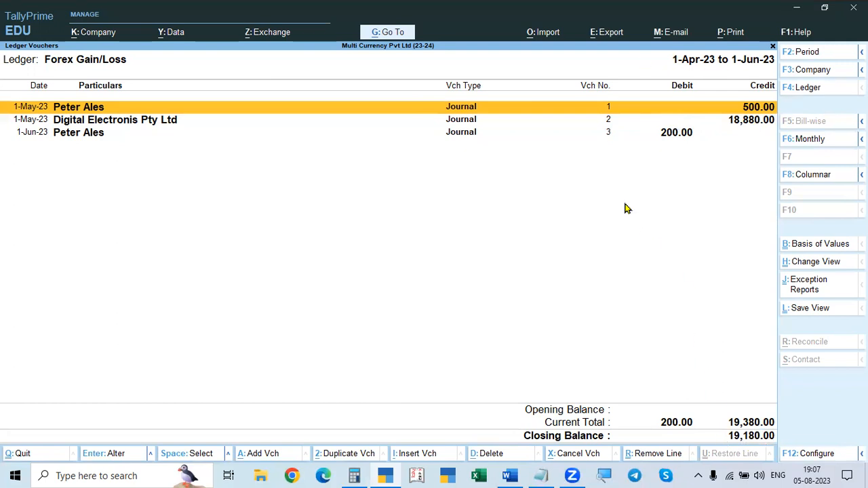
{"action": "key", "text": "Escape"}
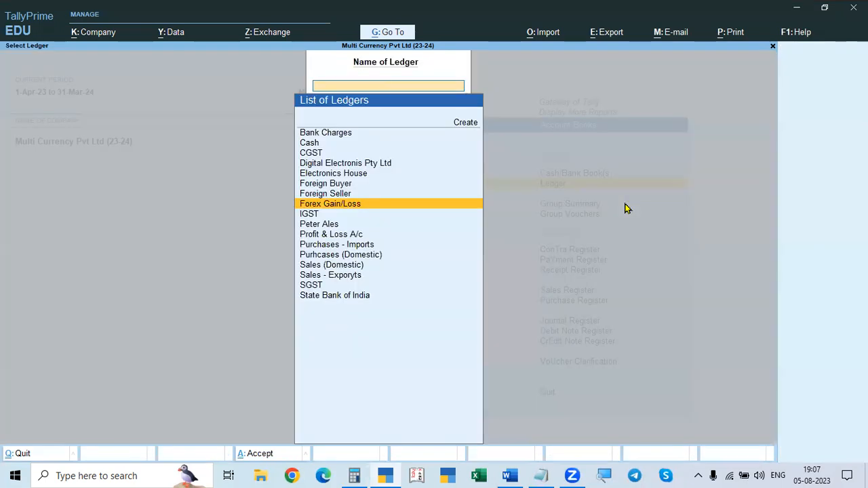
{"action": "key", "text": "Escape"}
{"action": "key", "text": "Escape"}
{"action": "key", "text": "Escape"}
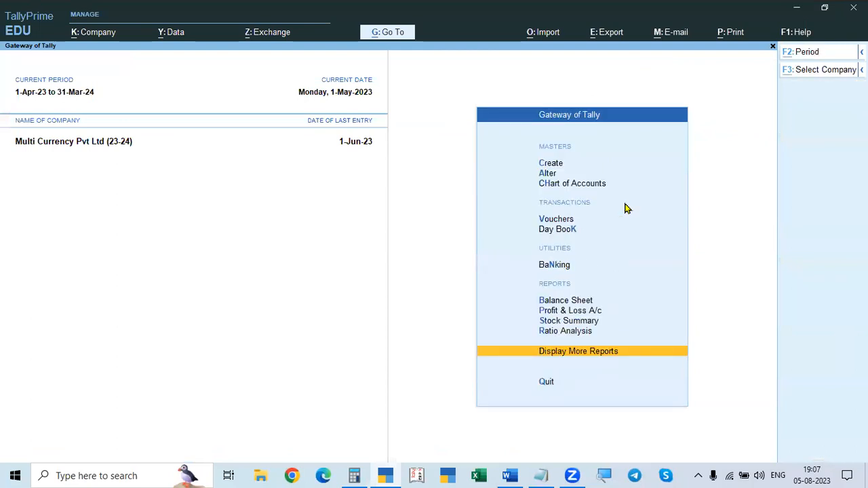
Step: Switch to the ASSIGNMENT PROBLEMS Word document, read the remaining Problem 1 transactions, and return to TallyPrime
{"action": "key", "text": "alt+Tab"}
{"action": "scroll", "coordinate": [590, 237], "scroll_direction": "down", "scroll_amount": 1}
{"action": "key", "text": "alt+Tab"}
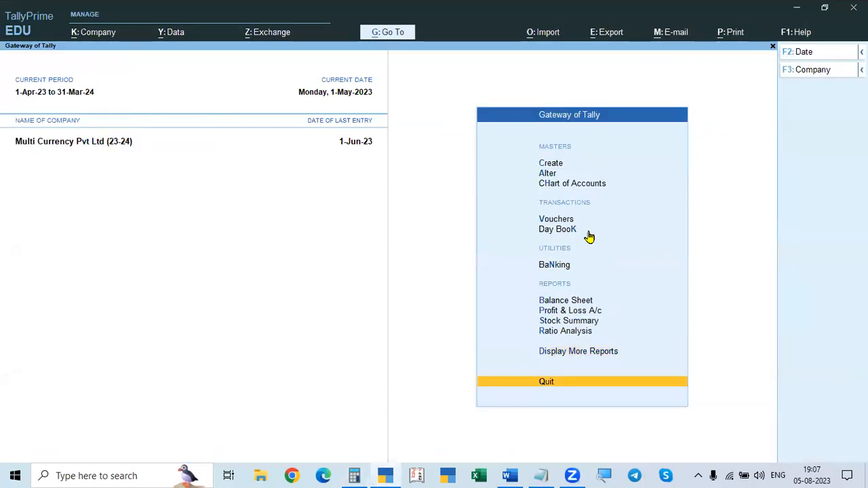
{"action": "key", "text": "alt+Tab"}
{"action": "scroll", "coordinate": [569, 249], "scroll_direction": "down", "scroll_amount": 1}
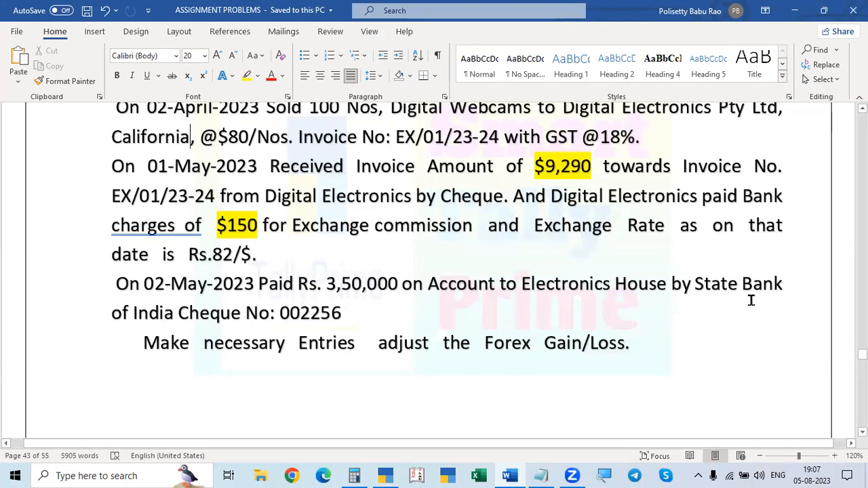
{"action": "scroll", "coordinate": [767, 293], "scroll_direction": "up", "scroll_amount": 3}
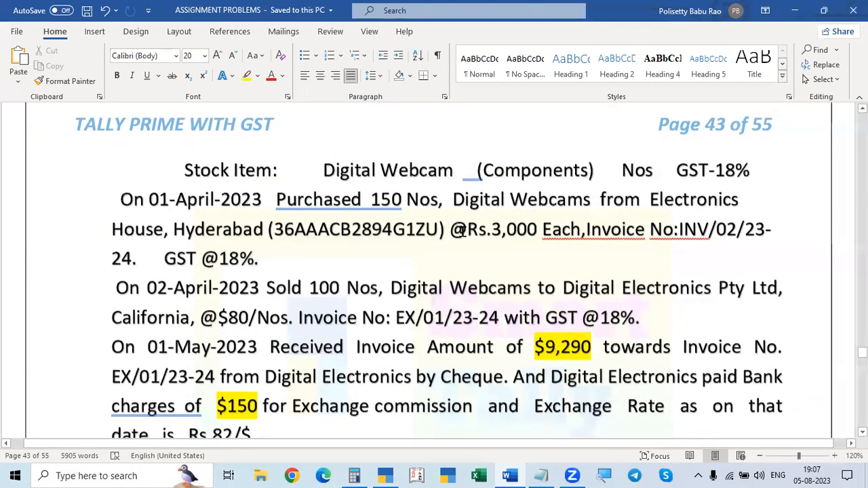
{"action": "scroll", "coordinate": [690, 188], "scroll_direction": "down", "scroll_amount": 3}
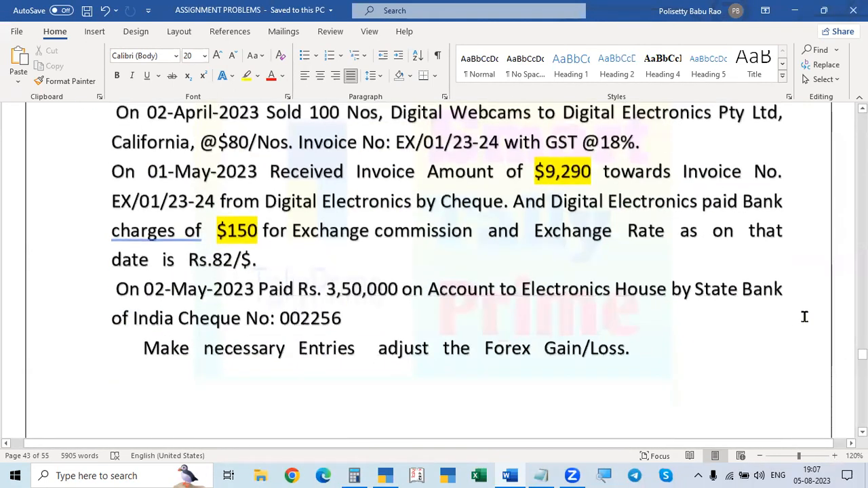
{"action": "key", "text": "alt+Tab"}
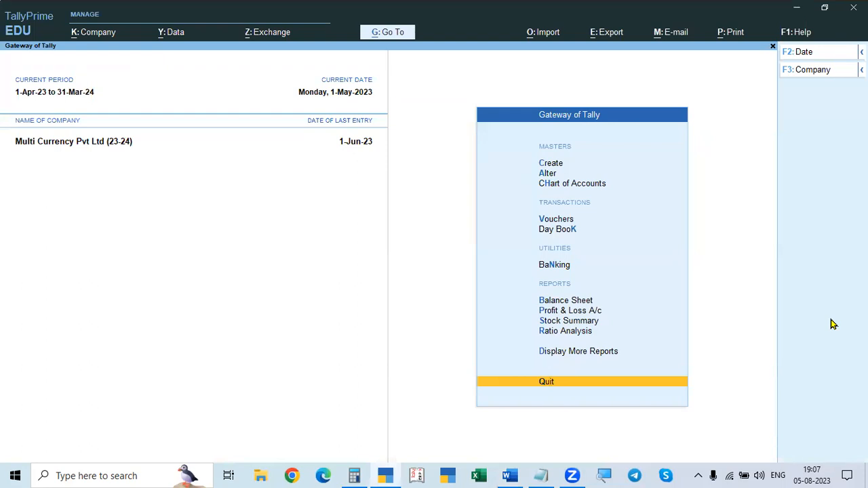
Step: Start a payment voucher dated 2-May-23 and choose Electronics House as the debit ledger
{"action": "key", "text": "v"}
{"action": "key", "text": "F5"}
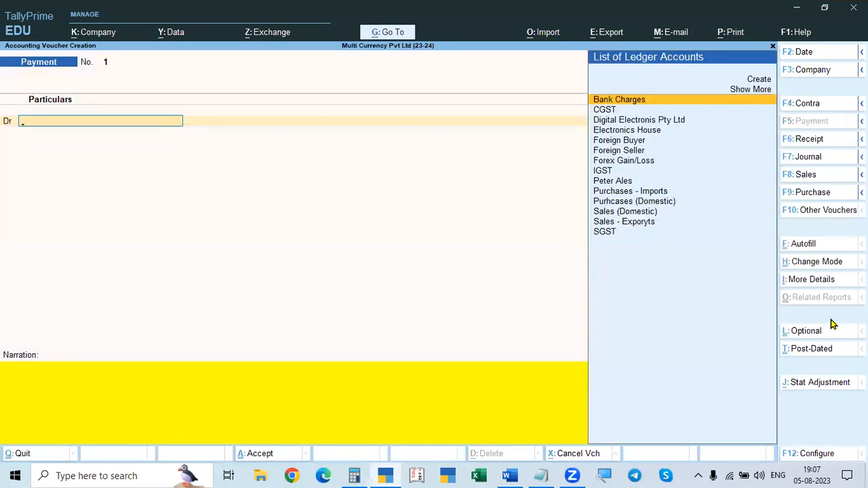
{"action": "key", "text": "alt+Tab"}
{"action": "key", "text": "alt+Tab"}
{"action": "key", "text": "F2"}
{"action": "key", "text": "Return"}
{"action": "key", "text": "Down"}
{"action": "key", "text": "Down"}
{"action": "key", "text": "Down"}
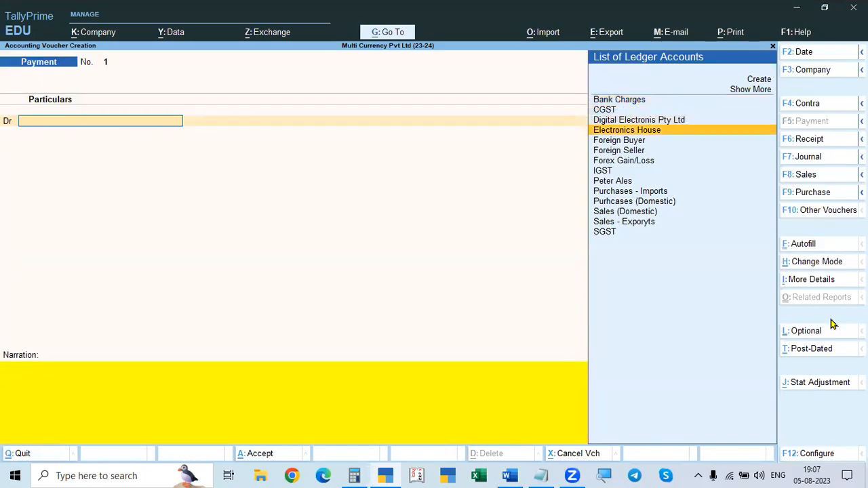
{"action": "key", "text": "Return"}
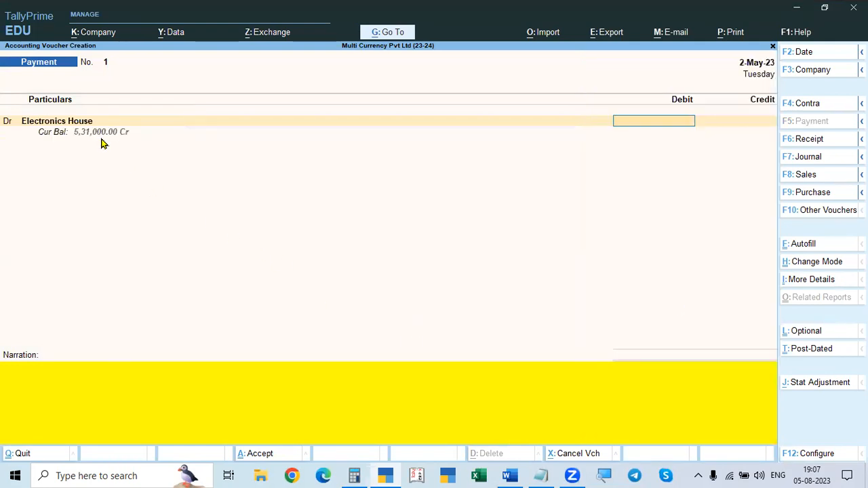
Step: Debit Electronics House with 350000 and allocate the full amount as Agst Ref to bill INV/02/23-24
{"action": "key", "text": "alt+Tab"}
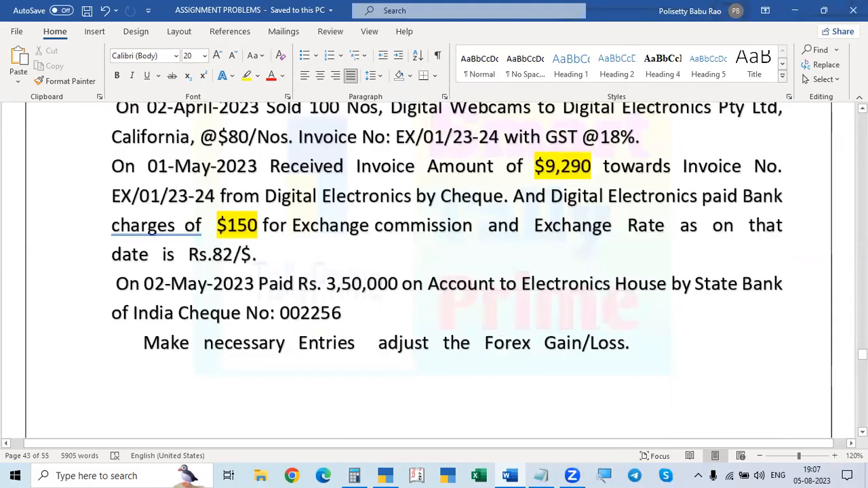
{"action": "key", "text": "alt+Tab"}
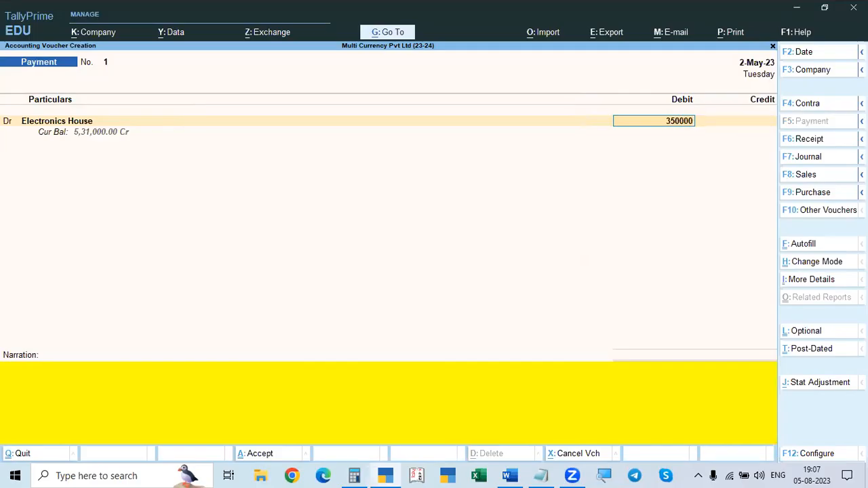
{"action": "key", "text": "Return"}
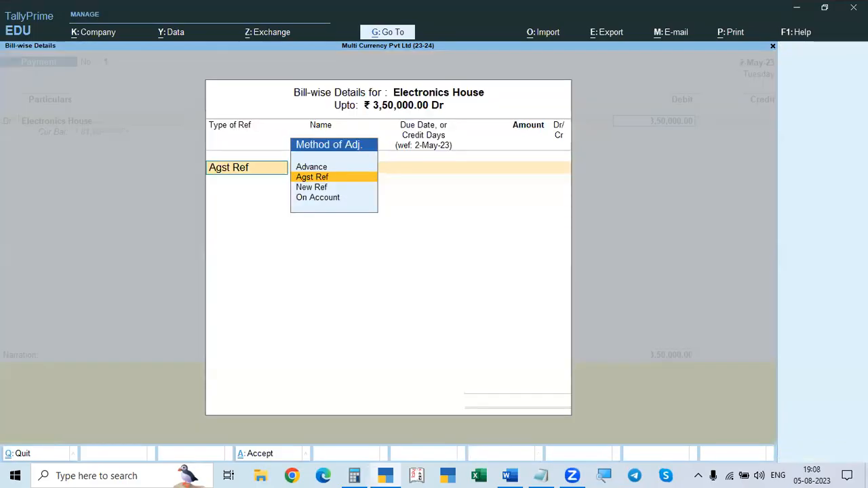
{"action": "key", "text": "Return"}
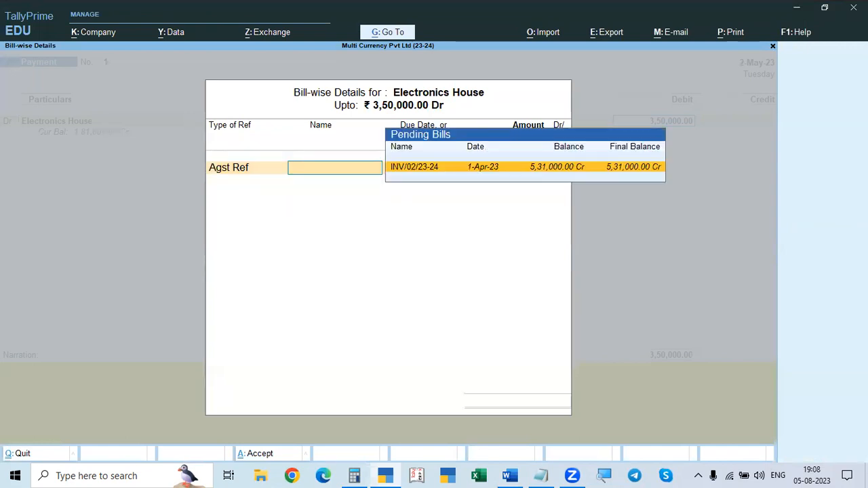
{"action": "key", "text": "Return"}
Step: Credit State Bank of India with 3,50,000 in the payment voucher
{"action": "key", "text": "Return"}
{"action": "key", "text": "Return"}
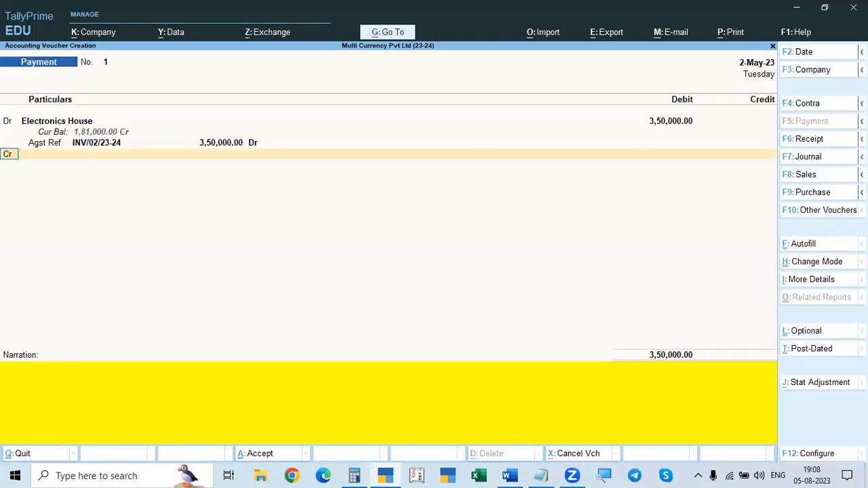
{"action": "key", "text": "Return"}
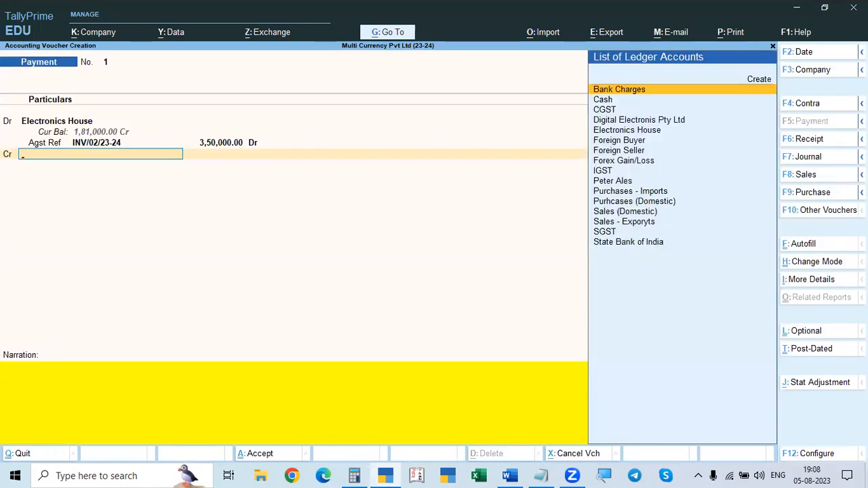
{"action": "key", "text": "Down"}
{"action": "key", "text": "Down"}
{"action": "key", "text": "Down"}
{"action": "key", "text": "Down"}
{"action": "key", "text": "Down"}
{"action": "key", "text": "Down"}
{"action": "key", "text": "Down"}
{"action": "key", "text": "Down"}
{"action": "key", "text": "Down"}
{"action": "key", "text": "Down"}
{"action": "key", "text": "Down"}
{"action": "key", "text": "Down"}
{"action": "key", "text": "Down"}
{"action": "key", "text": "Down"}
{"action": "key", "text": "Down"}
{"action": "key", "text": "Return"}
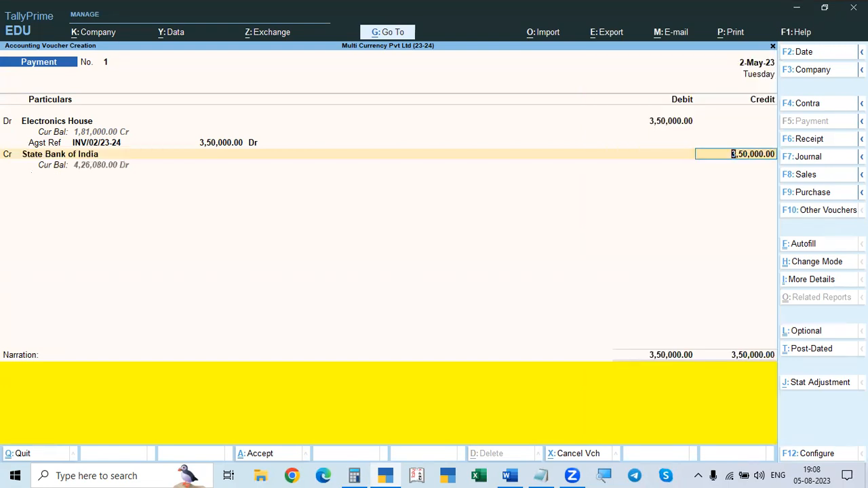
{"action": "key", "text": "Return"}
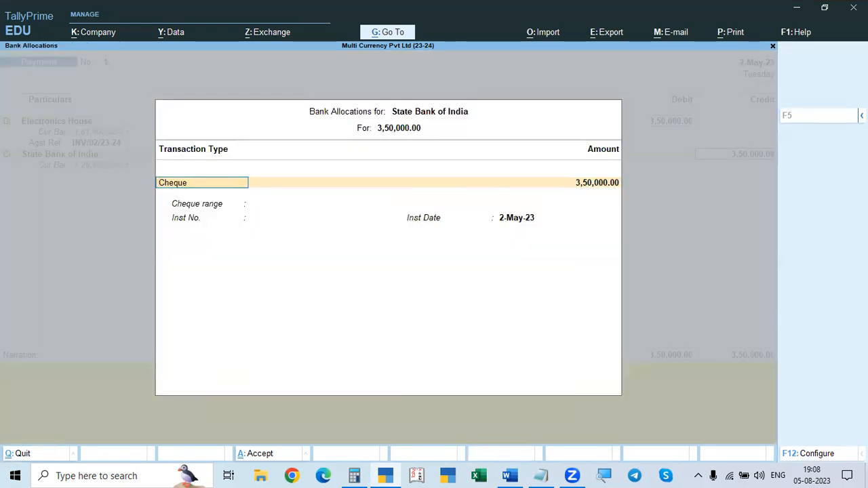
Step: Allocate the bank amount as a Cheque with range Not Applicable, instrument number 002256 and instrument date 2-May-23
{"action": "key", "text": "alt+Tab"}
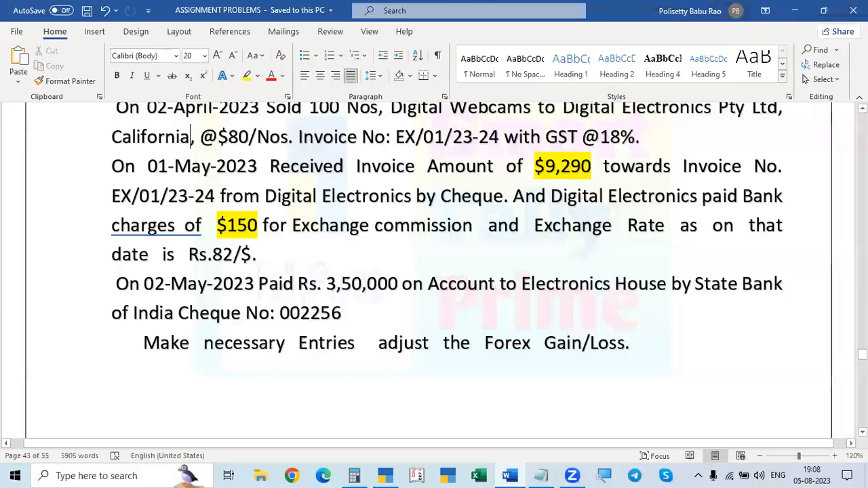
{"action": "key", "text": "alt+Tab"}
{"action": "key", "text": "Return"}
{"action": "key", "text": "Return"}
{"action": "key", "text": "alt+Tab"}
{"action": "key", "text": "alt+Tab"}
{"action": "type", "text": "002256"}
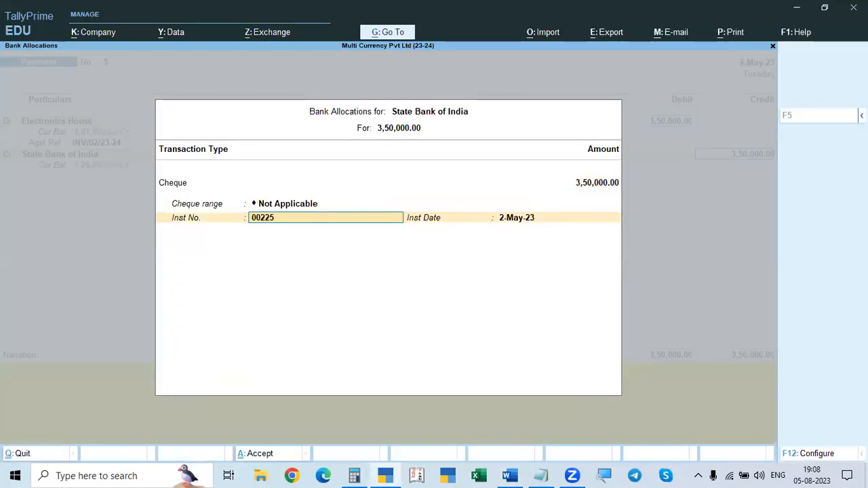
{"action": "key", "text": "Return"}
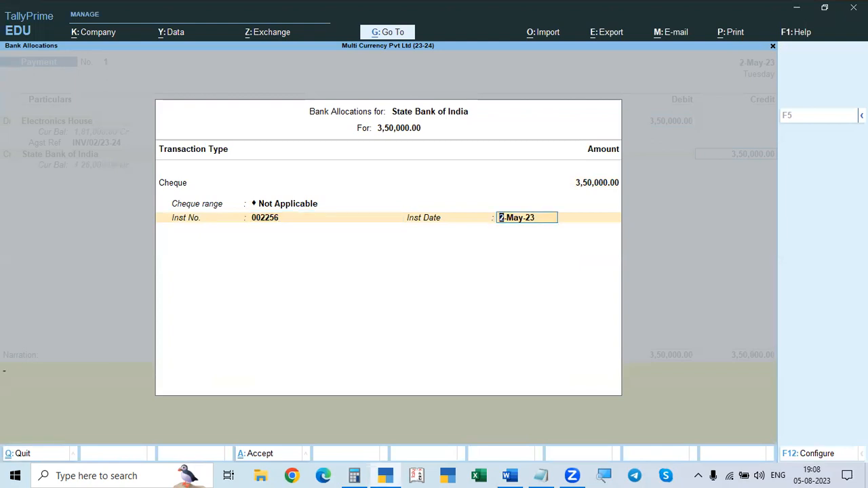
{"action": "key", "text": "Return"}
Step: Save the payment voucher without a narration and return to the Gateway of Tally
{"action": "key", "text": "Return"}
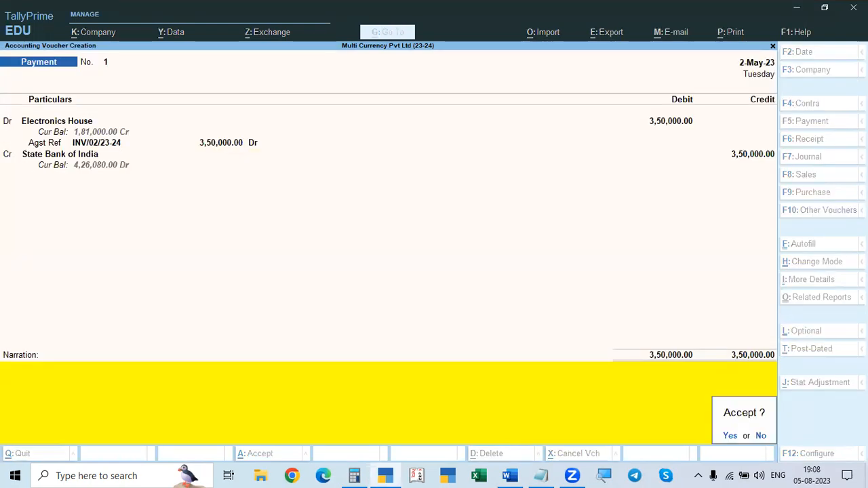
{"action": "key", "text": "Return"}
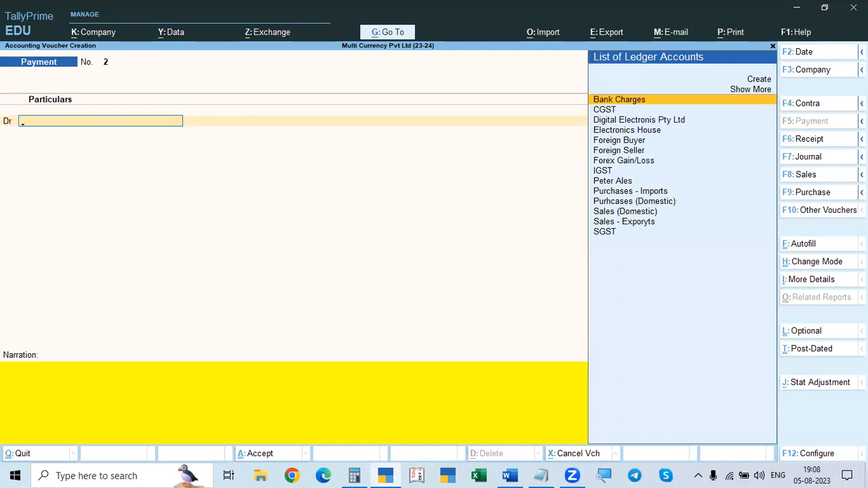
{"action": "key", "text": "Escape"}
{"action": "key", "text": "Escape"}
{"action": "key", "text": "Escape"}
{"action": "key", "text": "Escape"}
{"action": "key", "text": "Escape"}
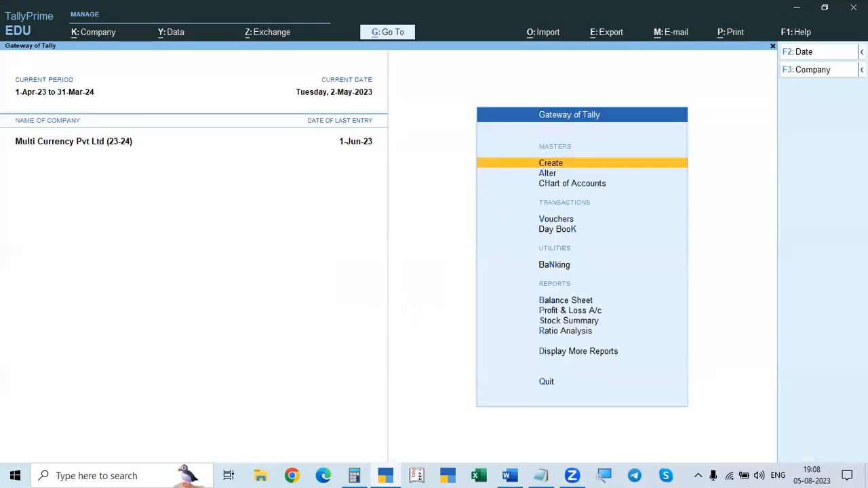
{"action": "key", "text": "Escape"}
{"action": "key", "text": "Escape"}
Step: Switch to the Word assignment and read Problem 2's exchange rates, ledgers, stock item, and import and export transactions
{"action": "key", "text": "alt+Tab"}
{"action": "scroll", "coordinate": [615, 232], "scroll_direction": "down", "scroll_amount": 3}
{"action": "scroll", "coordinate": [615, 232], "scroll_direction": "down", "scroll_amount": 6}
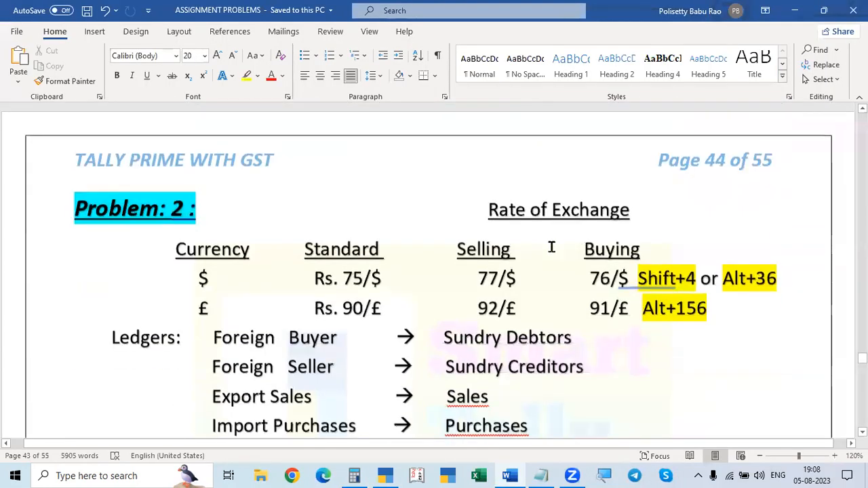
{"action": "scroll", "coordinate": [551, 248], "scroll_direction": "up", "scroll_amount": 1}
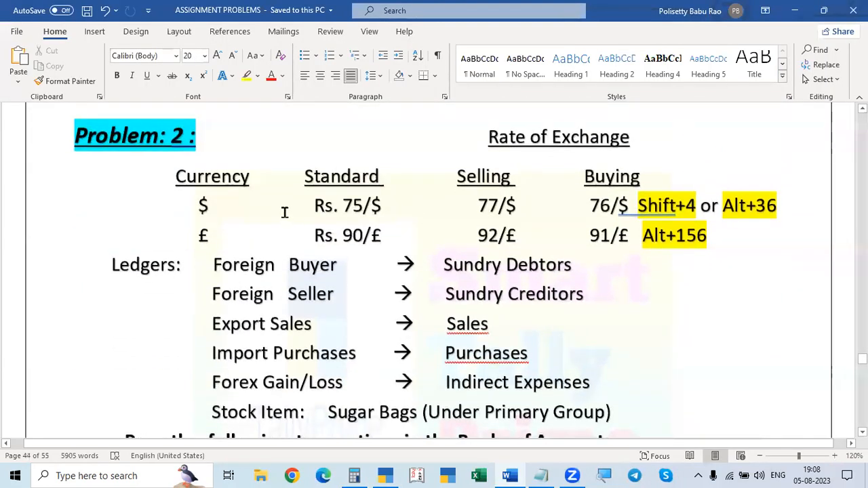
{"action": "scroll", "coordinate": [513, 278], "scroll_direction": "down", "scroll_amount": 5}
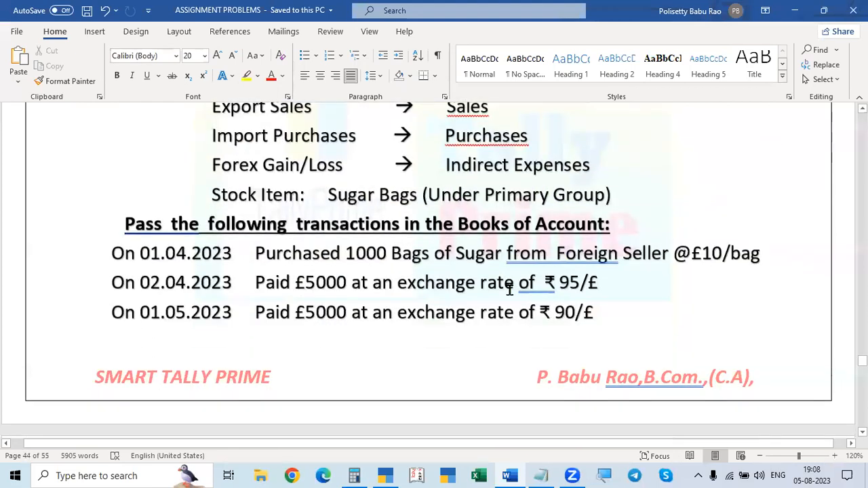
{"action": "scroll", "coordinate": [378, 208], "scroll_direction": "down", "scroll_amount": 2}
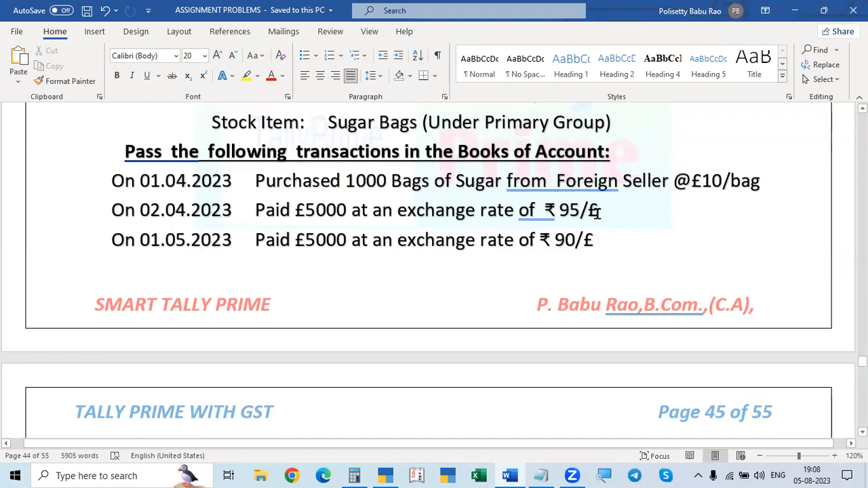
{"action": "scroll", "coordinate": [657, 210], "scroll_direction": "down", "scroll_amount": 3}
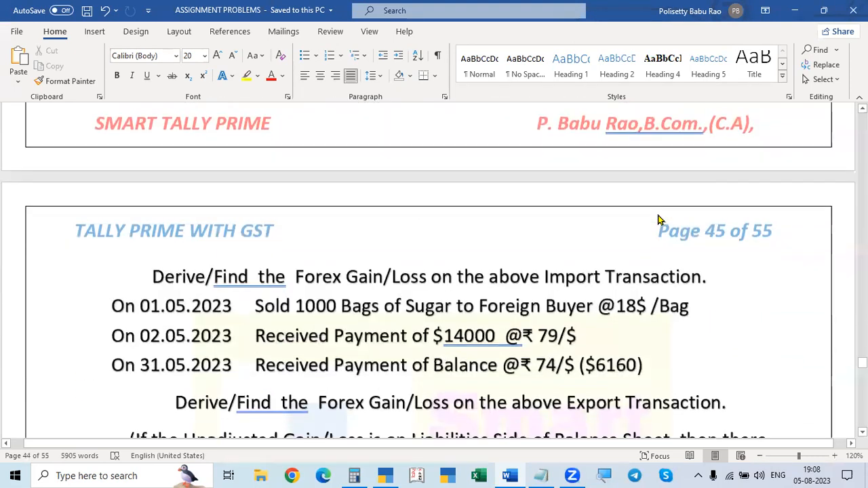
{"action": "scroll", "coordinate": [661, 221], "scroll_direction": "down", "scroll_amount": 2}
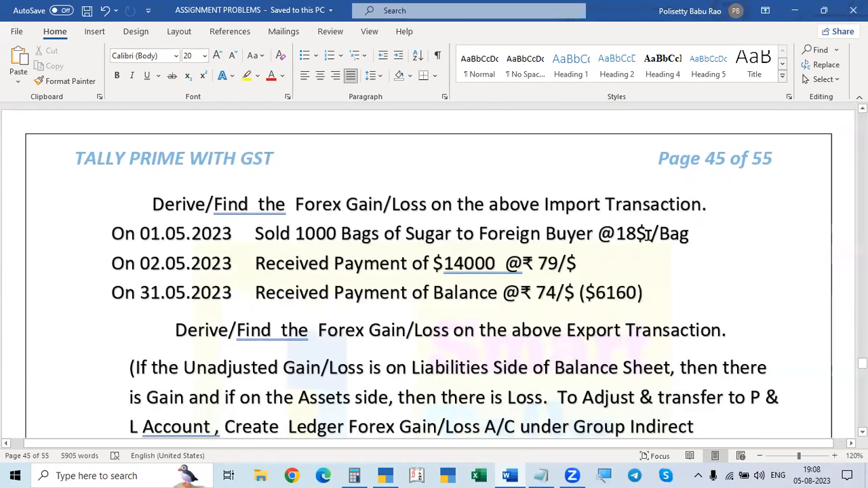
{"action": "scroll", "coordinate": [648, 234], "scroll_direction": "up", "scroll_amount": 6}
{"action": "key", "text": "alt+Tab"}
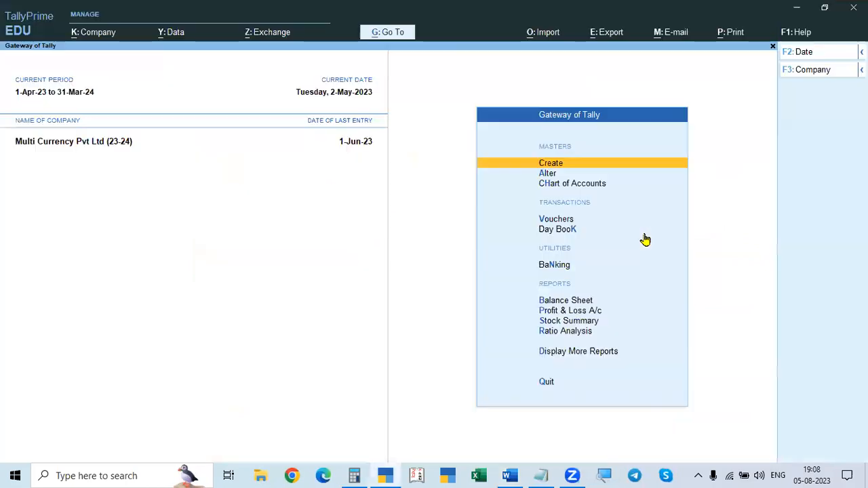
{"action": "key", "text": "alt+Tab"}
{"action": "scroll", "coordinate": [630, 246], "scroll_direction": "up", "scroll_amount": 2}
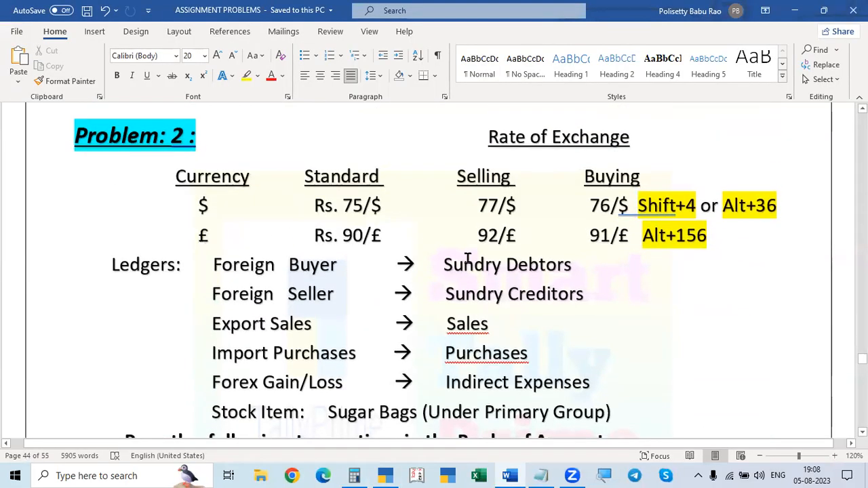
Step: Switch to TallyPrime and start creating a new currency from the currency masters
{"action": "key", "text": "alt+Tab"}
{"action": "key", "text": "Down"}
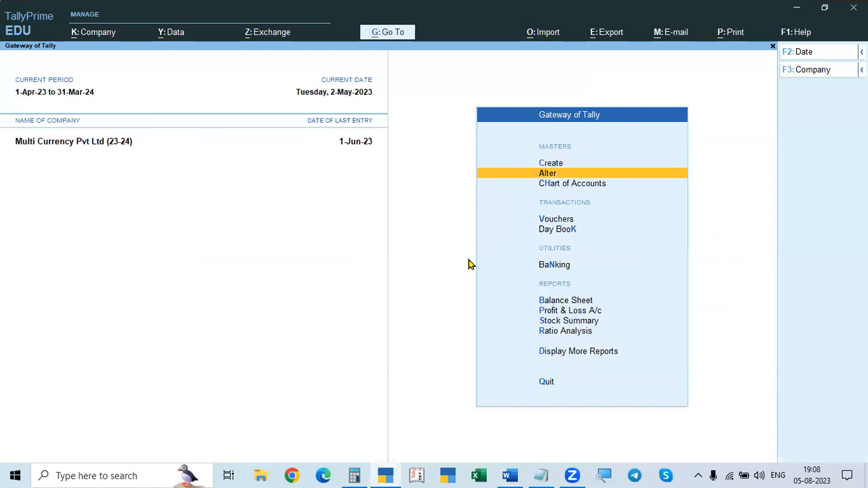
{"action": "key", "text": "Return"}
{"action": "key", "text": "Down"}
{"action": "key", "text": "Down"}
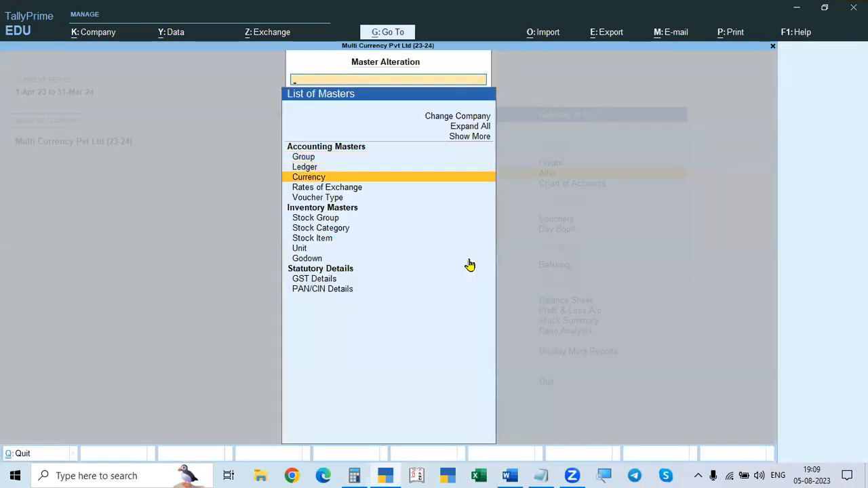
{"action": "key", "text": "Return"}
{"action": "key", "text": "Up"}
{"action": "key", "text": "Up"}
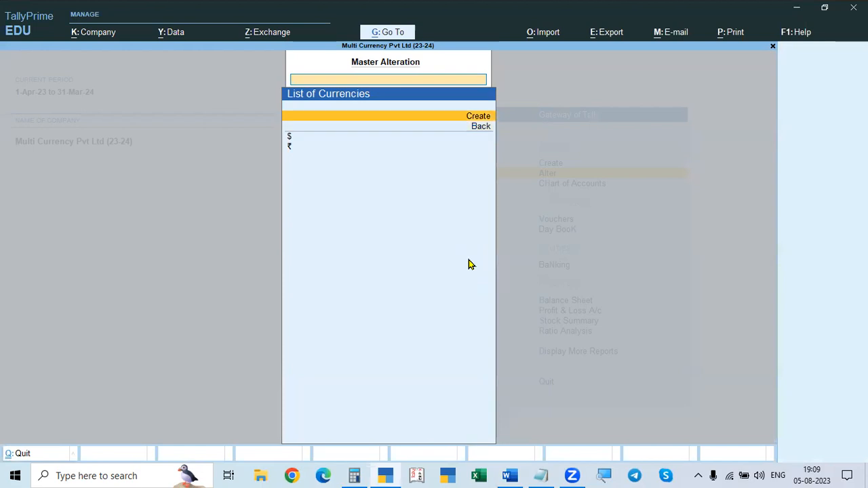
{"action": "key", "text": "Return"}
Step: Enter £ as the new currency's symbol and British Pound as its formal name
{"action": "key", "text": "alt+Tab"}
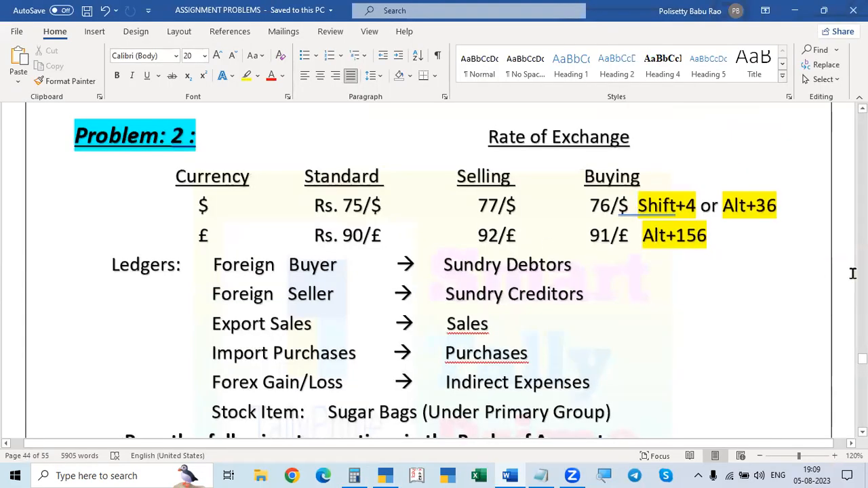
{"action": "key", "text": "alt+Tab"}
{"action": "key", "text": "alt"}
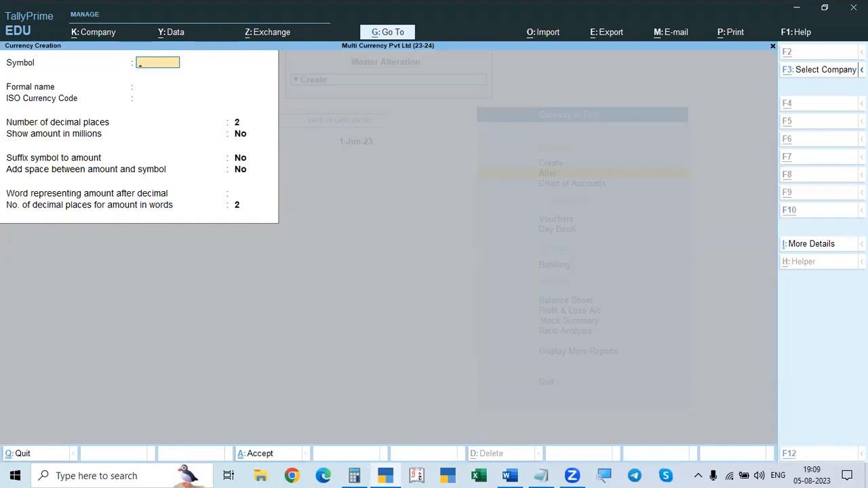
{"action": "type", "text": "£"}
{"action": "key", "text": "Return"}
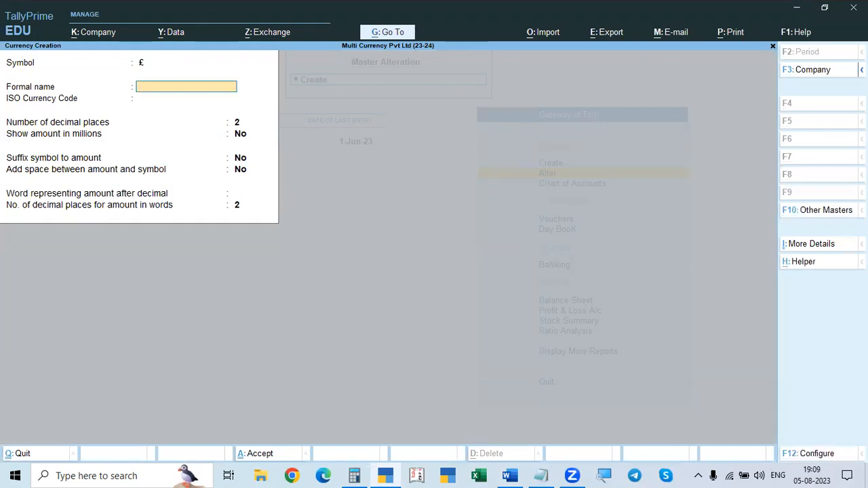
{"action": "type", "text": "British Pound"}
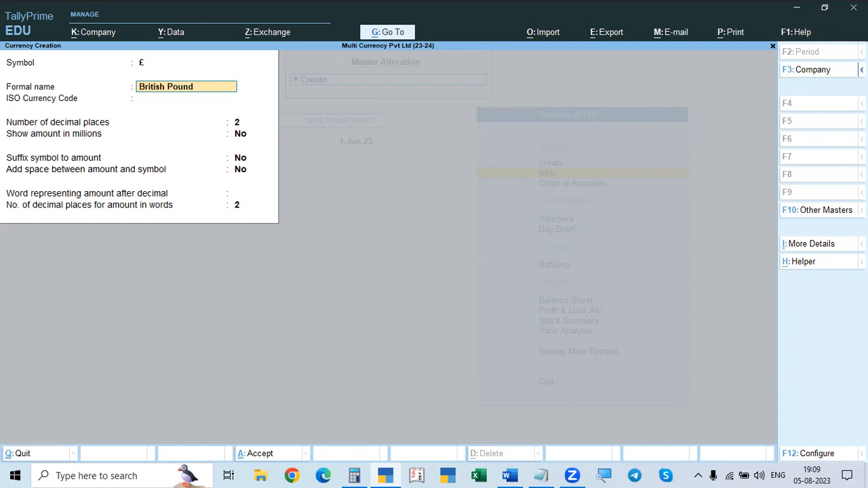
{"action": "key", "text": "Return"}
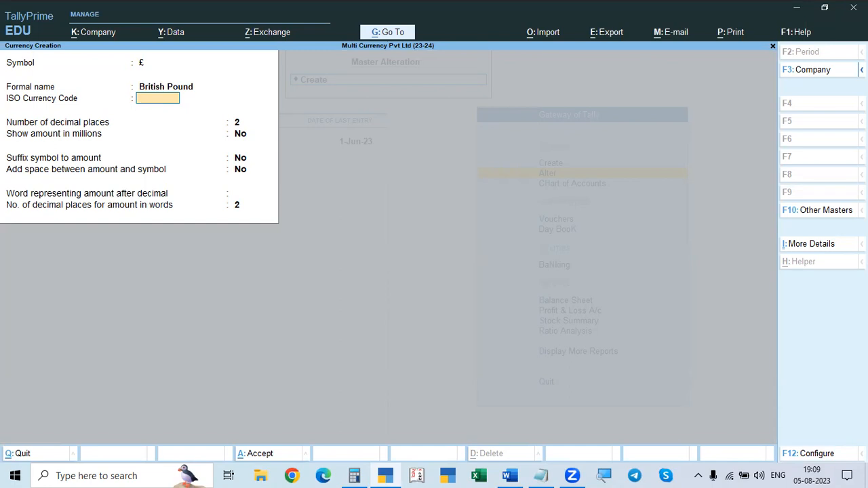
Step: Set the ISO currency code to GBP and add a space between amount and symbol, keeping 2 decimal places
{"action": "type", "text": "BP"}
{"action": "key", "text": "Return"}
{"action": "key", "text": "Return"}
{"action": "key", "text": "Return"}
{"action": "key", "text": "Return"}
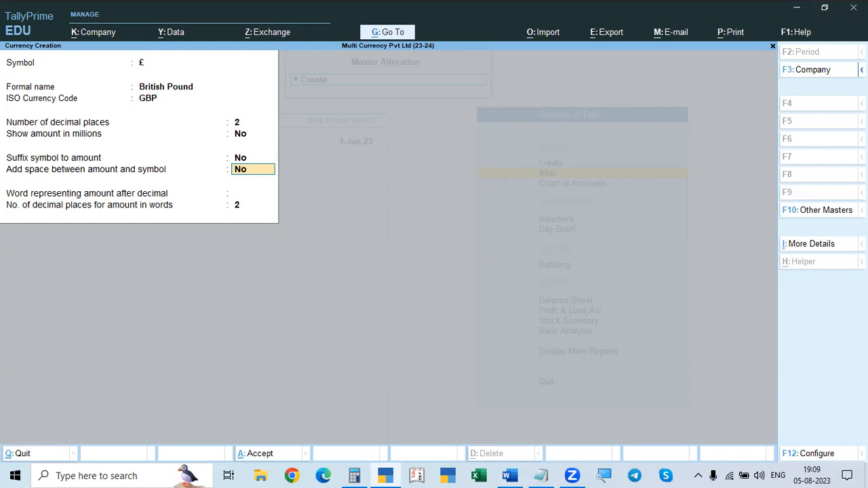
{"action": "type", "text": "y"}
{"action": "key", "text": "Return"}
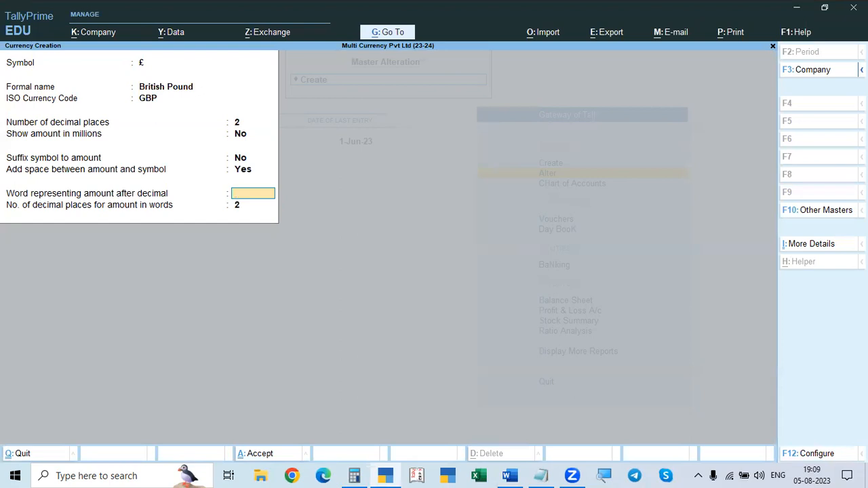
Step: Enter Penny as the word representing the amount after decimal, keeping 2 decimal places for amounts in words
{"action": "type", "text": "Penny"}
{"action": "key", "text": "Return"}
{"action": "key", "text": "Return"}
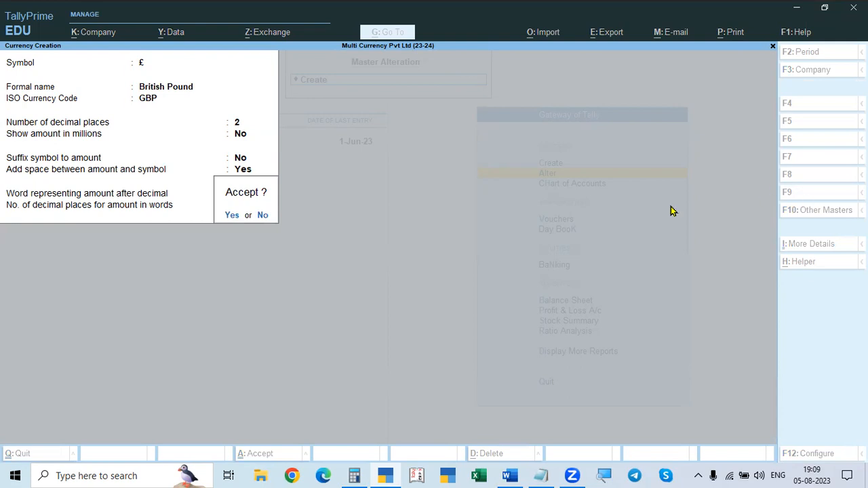
Step: Select British Pound from the predefined currency list as the formal name, save the currency and return to the list of masters
{"action": "key", "text": "n"}
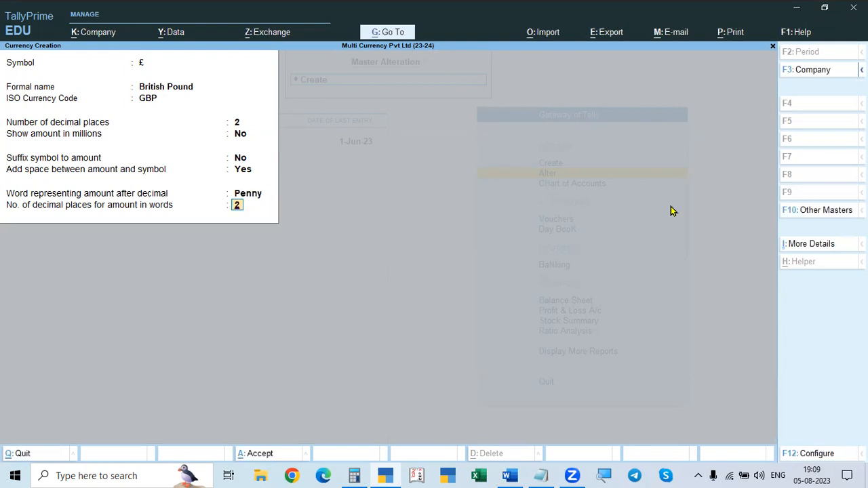
{"action": "left_click", "coordinate": [171, 90]}
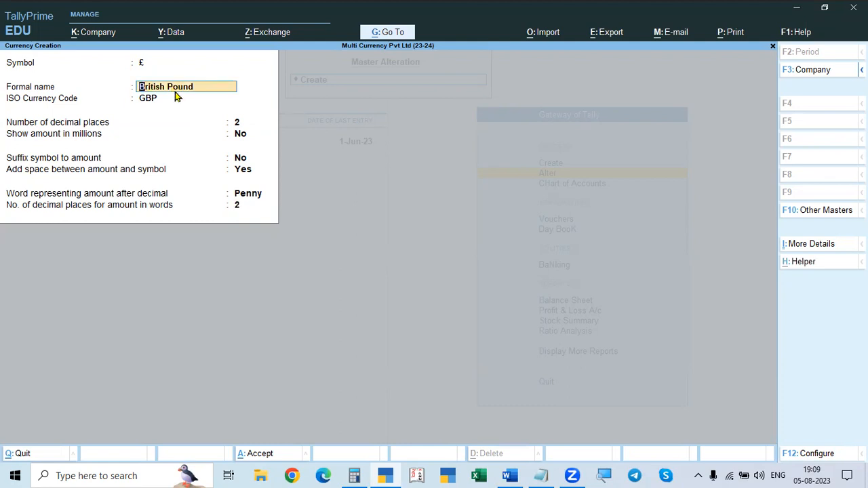
{"action": "left_click", "coordinate": [802, 262]}
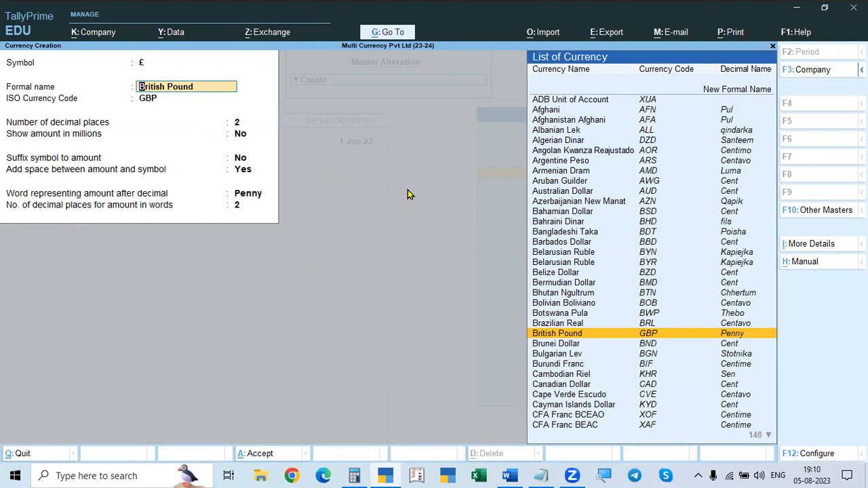
{"action": "key", "text": "Return"}
{"action": "key", "text": "Return"}
{"action": "key", "text": "Return"}
{"action": "key", "text": "Return"}
{"action": "key", "text": "Return"}
{"action": "key", "text": "Return"}
{"action": "key", "text": "Return"}
{"action": "key", "text": "Return"}
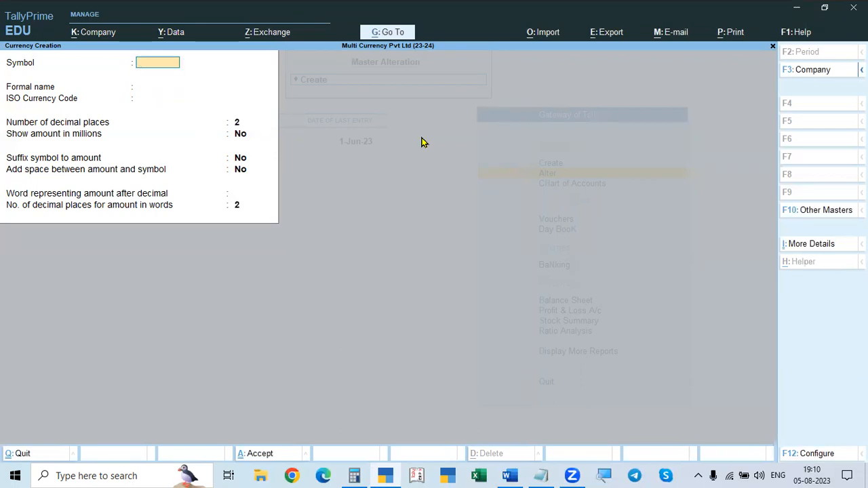
{"action": "key", "text": "Escape"}
{"action": "key", "text": "Escape"}
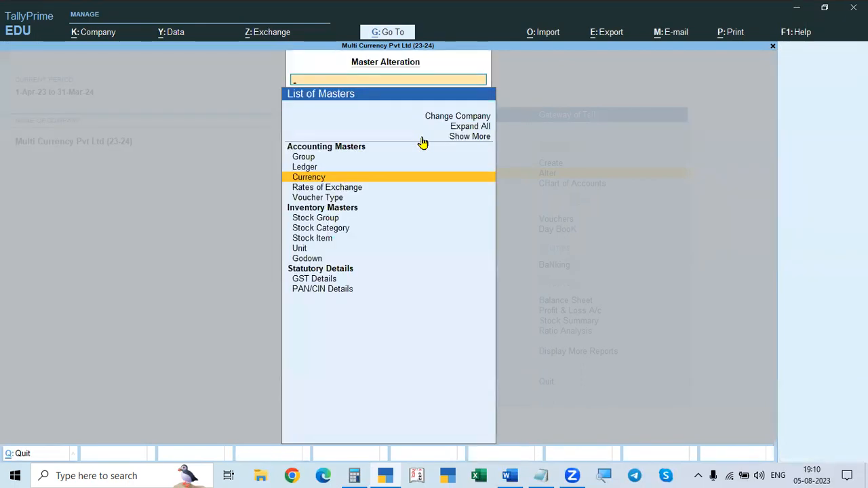
Step: Open the rates of exchange for alteration and set their date to 1-Apr-23
{"action": "key", "text": "Down"}
{"action": "key", "text": "Return"}
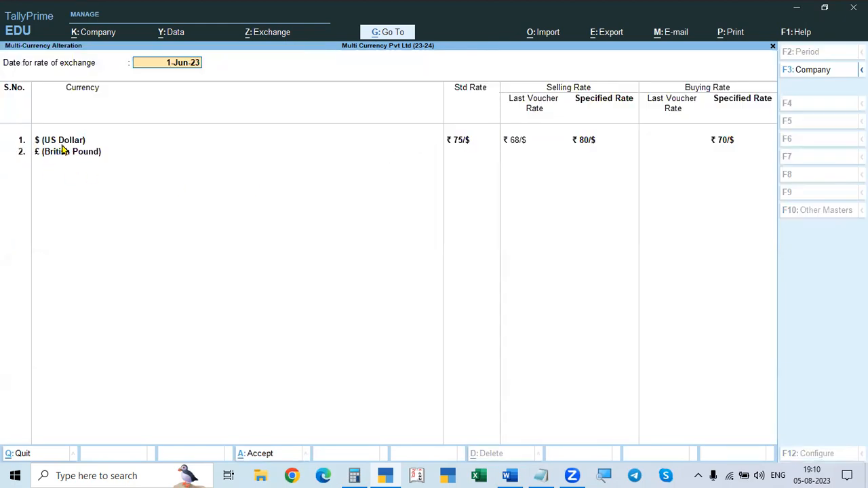
{"action": "type", "text": "1-4"}
{"action": "key", "text": "Return"}
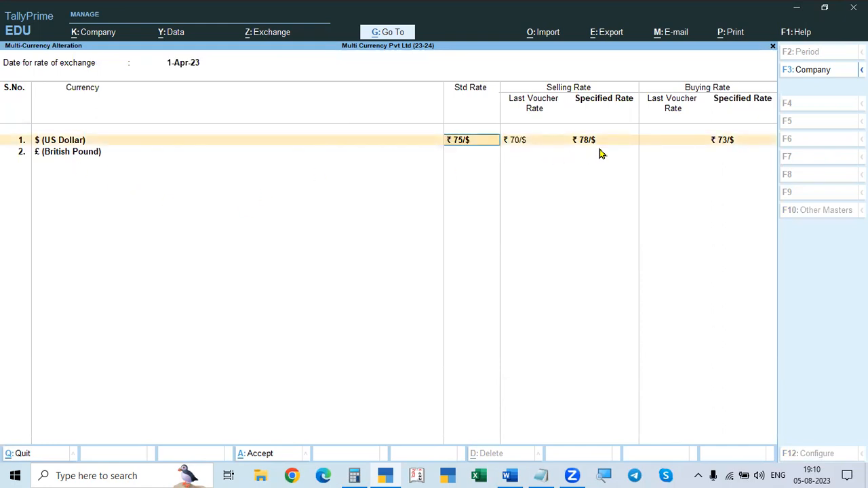
Step: Check the assignment's exchange rates and set the British Pound's standard rate to ₹ 90/£, leaving the US Dollar rates as they are
{"action": "key", "text": "alt+Tab"}
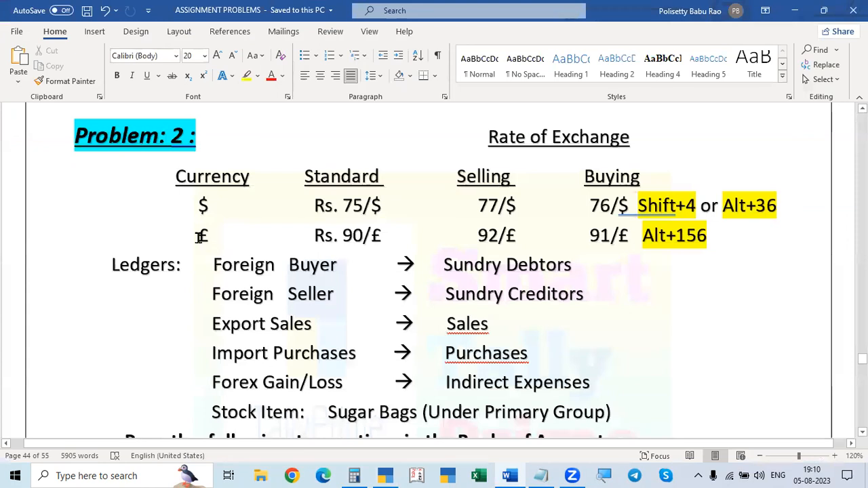
{"action": "key", "text": "alt+Tab"}
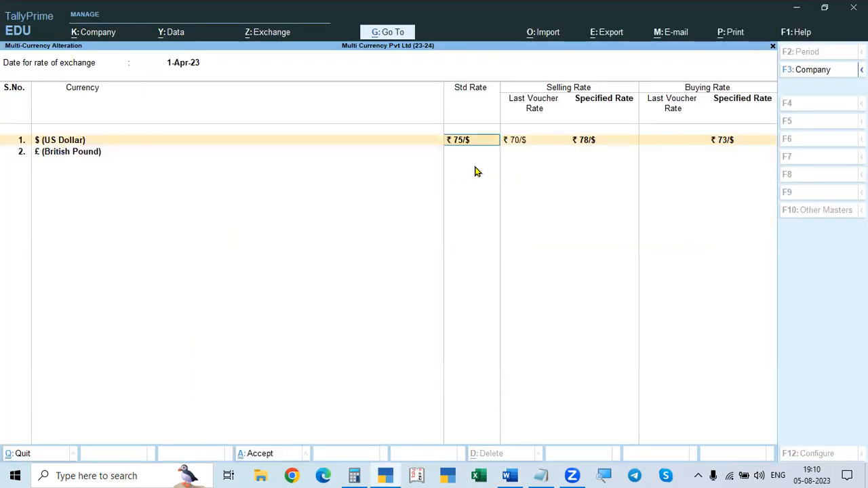
{"action": "key", "text": "Return"}
{"action": "key", "text": "Return"}
{"action": "key", "text": "Return"}
{"action": "key", "text": "Return"}
{"action": "key", "text": "BackSpace"}
{"action": "key", "text": "alt"}
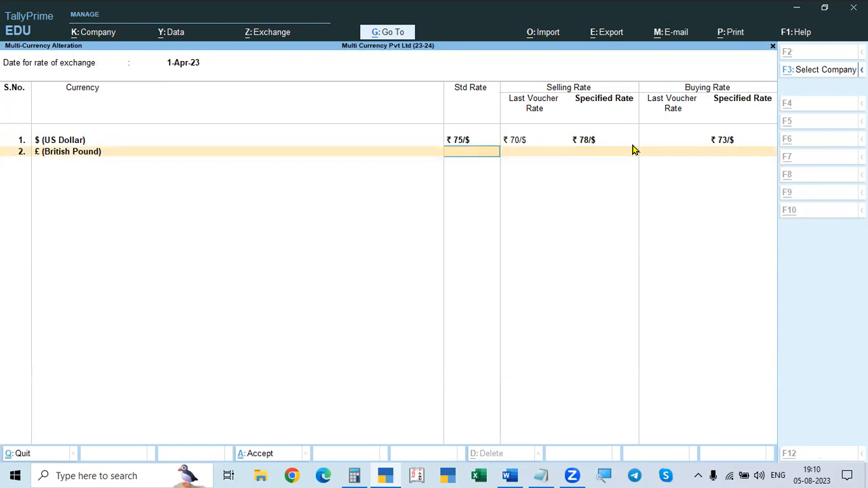
{"action": "key", "text": "alt+Tab"}
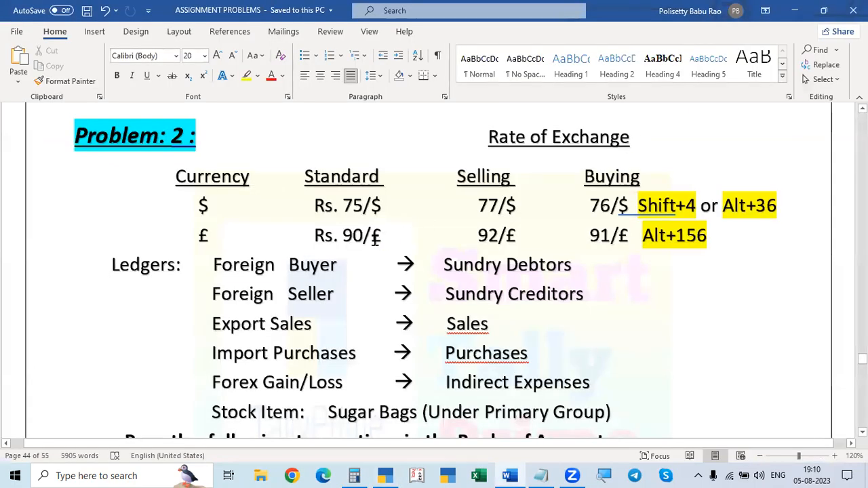
{"action": "key", "text": "alt+Tab"}
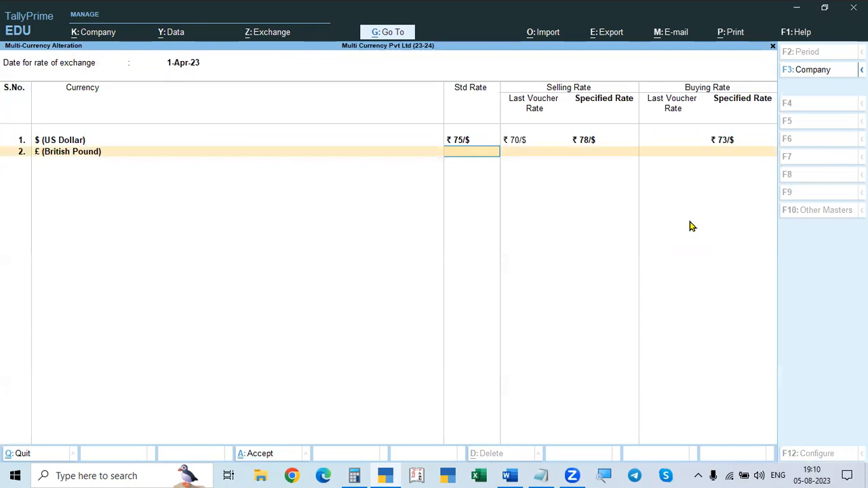
{"action": "type", "text": "9"}
{"action": "key", "text": "Return"}
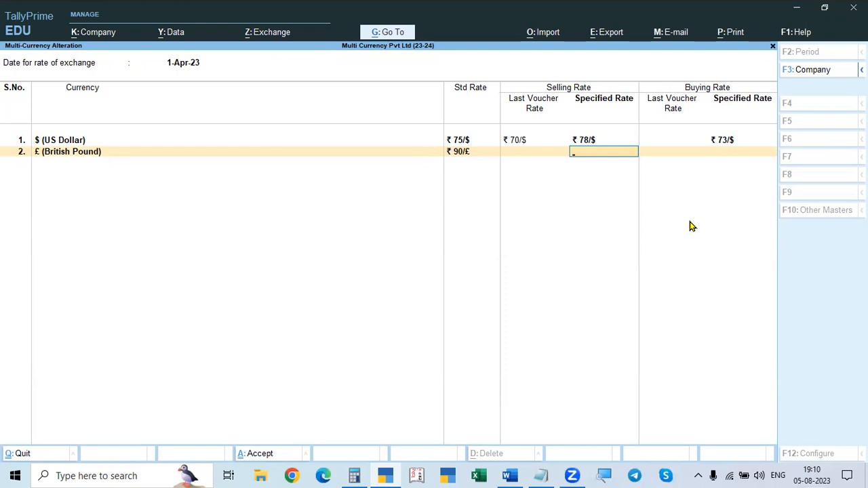
Step: Set the British Pound's specified selling rate to ₹ 92/£, as given in the assignment
{"action": "key", "text": "alt+Tab"}
{"action": "key", "text": "alt+Tab"}
{"action": "key", "text": "alt+Tab"}
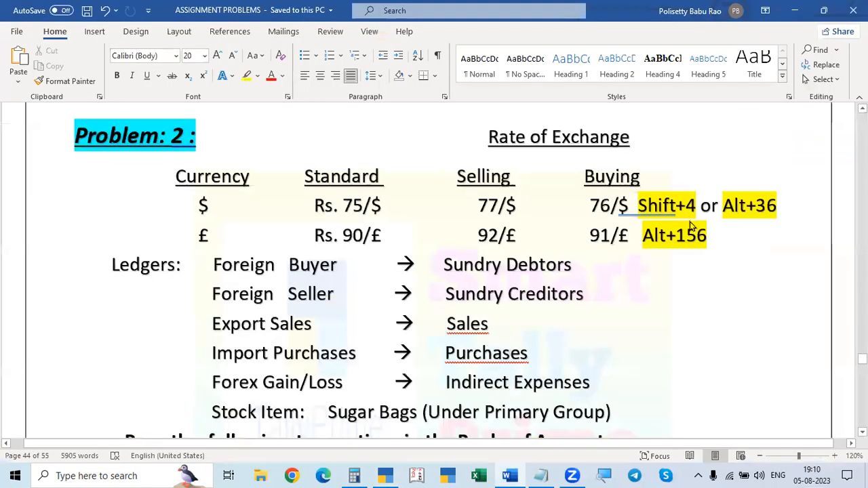
Step: Set the British Pound's specified buying rate to ₹ 91/£, save the exchange rates and return to the Gateway of Tally
{"action": "key", "text": "alt+Tab"}
{"action": "key", "text": "alt+Tab"}
{"action": "key", "text": "alt+Tab"}
{"action": "type", "text": "92"}
{"action": "key", "text": "Return"}
{"action": "key", "text": "alt+Tab"}
{"action": "key", "text": "alt+Tab"}
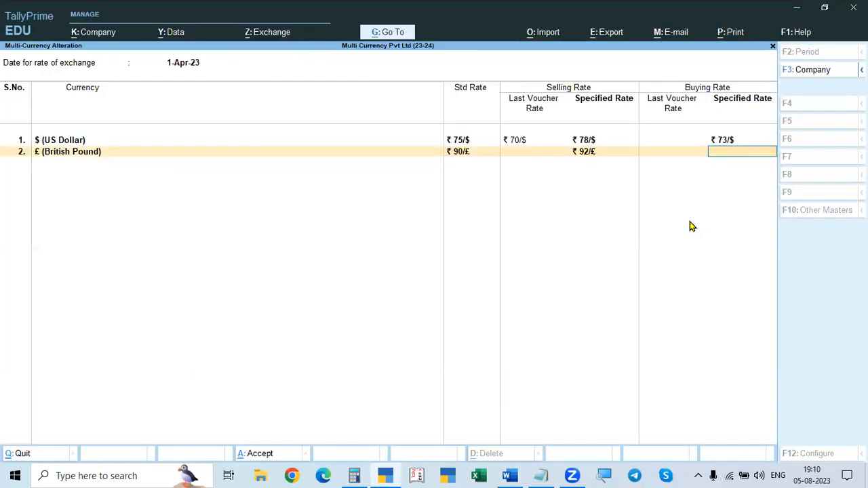
{"action": "type", "text": "91"}
{"action": "key", "text": "Return"}
{"action": "key", "text": "Return"}
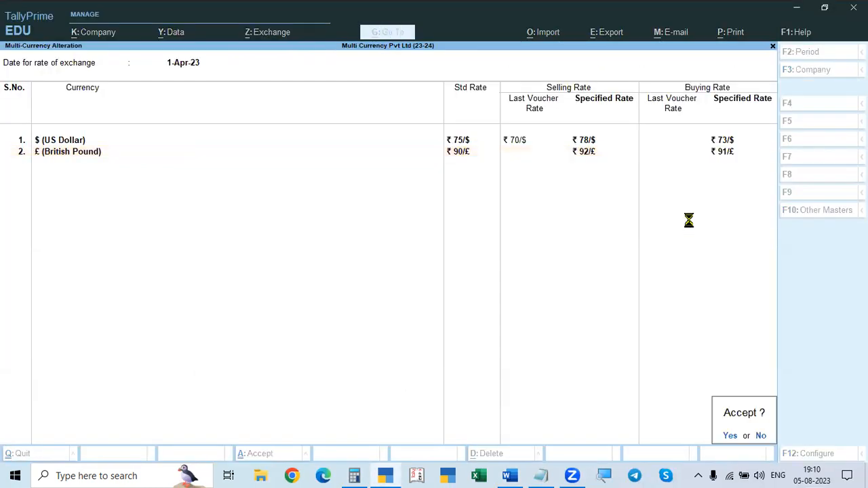
{"action": "key", "text": "Escape"}
{"action": "key", "text": "Up"}
Step: Review Problem 2's ledgers, stock item and foreign purchase and payment transactions in the Word assignment
{"action": "key", "text": "alt+Tab"}
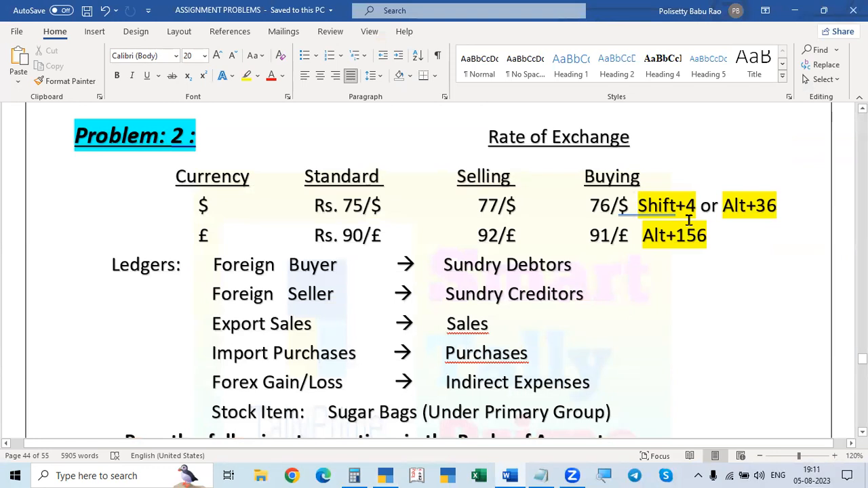
{"action": "scroll", "coordinate": [688, 218], "scroll_direction": "down", "scroll_amount": 2}
{"action": "scroll", "coordinate": [691, 221], "scroll_direction": "up", "scroll_amount": 1}
{"action": "scroll", "coordinate": [691, 221], "scroll_direction": "up", "scroll_amount": 1}
{"action": "key", "text": "alt+Tab"}
{"action": "key", "text": "alt+Tab"}
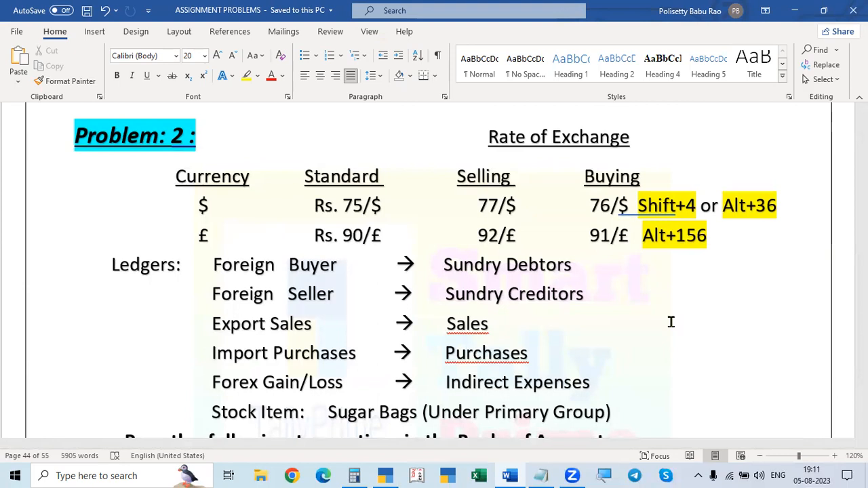
{"action": "scroll", "coordinate": [671, 323], "scroll_direction": "down", "scroll_amount": 3}
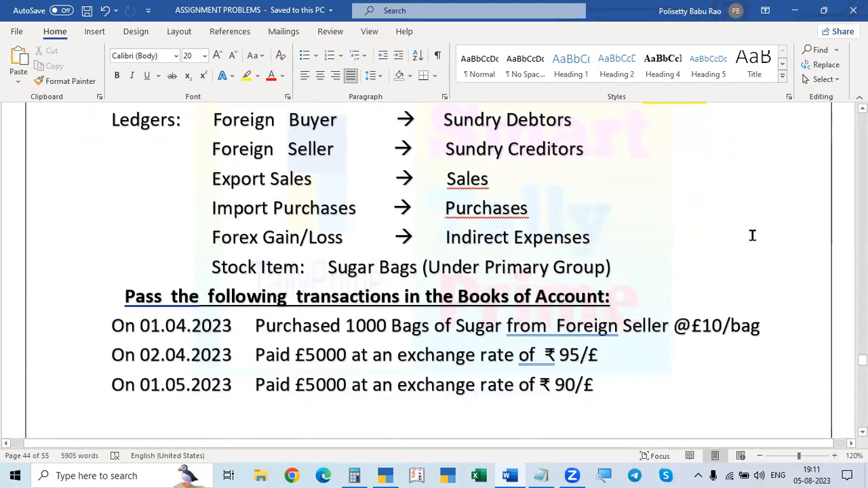
{"action": "scroll", "coordinate": [752, 235], "scroll_direction": "down", "scroll_amount": 2}
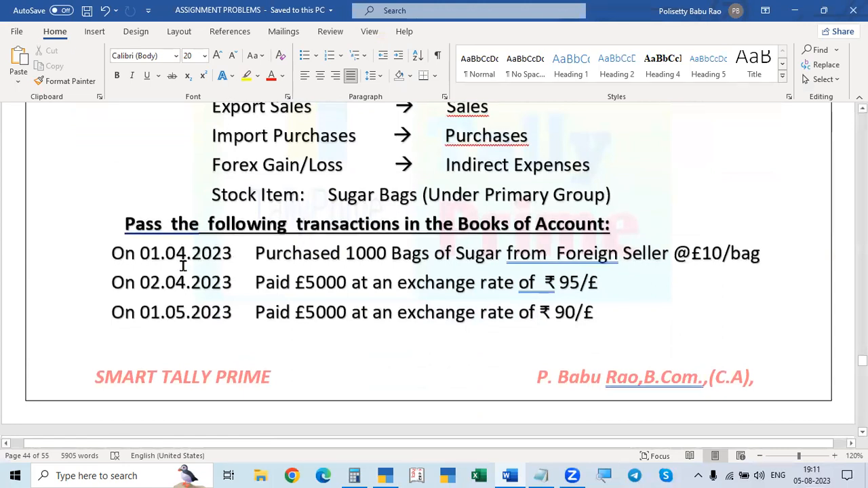
Step: Switch to TallyPrime and open a new purchase voucher for Problem 2's sugar import
{"action": "key", "text": "alt+Tab"}
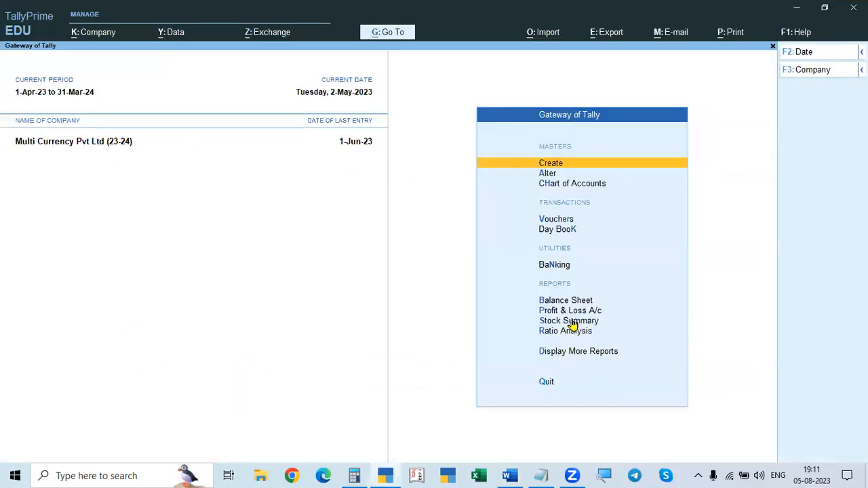
{"action": "key", "text": "v"}
{"action": "key", "text": "alt+Tab"}
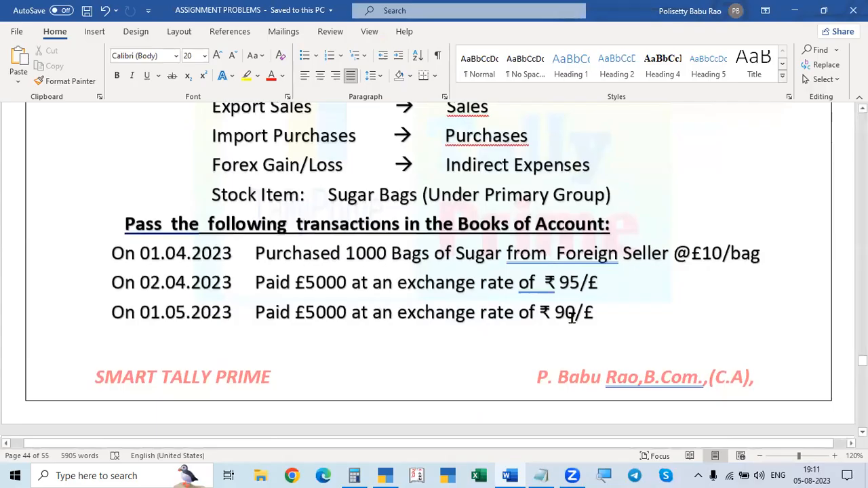
{"action": "key", "text": "alt+Tab"}
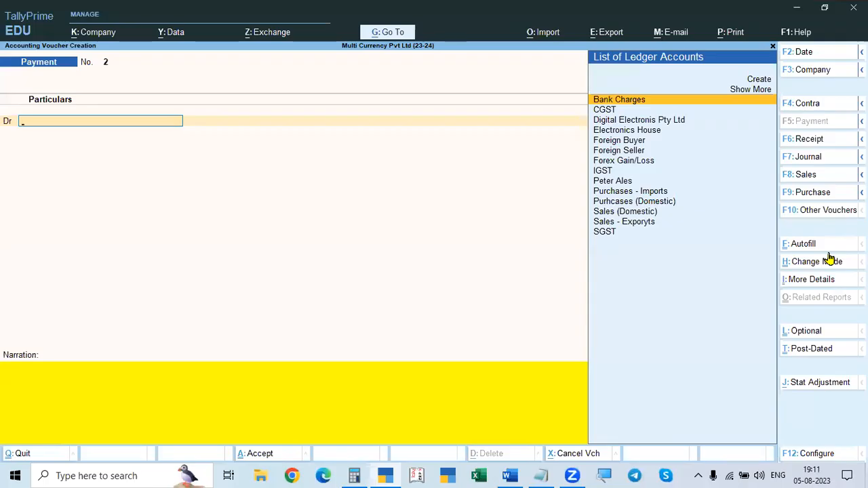
{"action": "key", "text": "F9"}
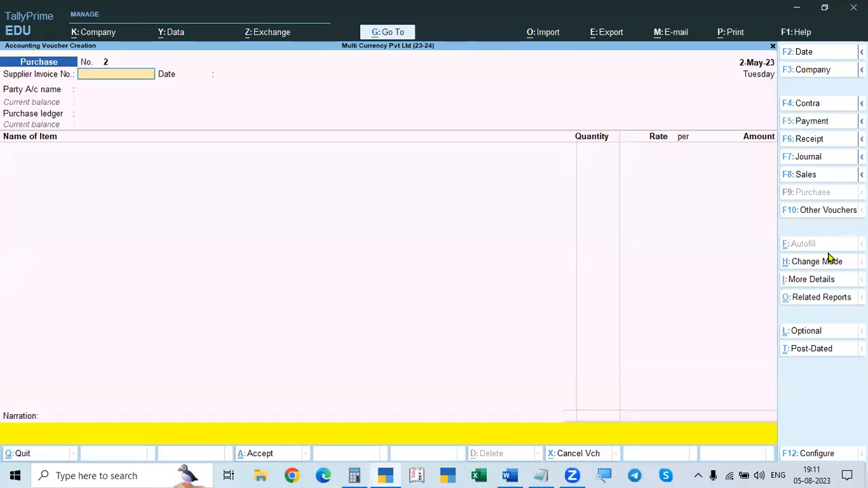
Step: Set the purchase voucher's date to 1-Apr-23
{"action": "key", "text": "F2"}
{"action": "type", "text": "1.4"}
{"action": "key", "text": "Return"}
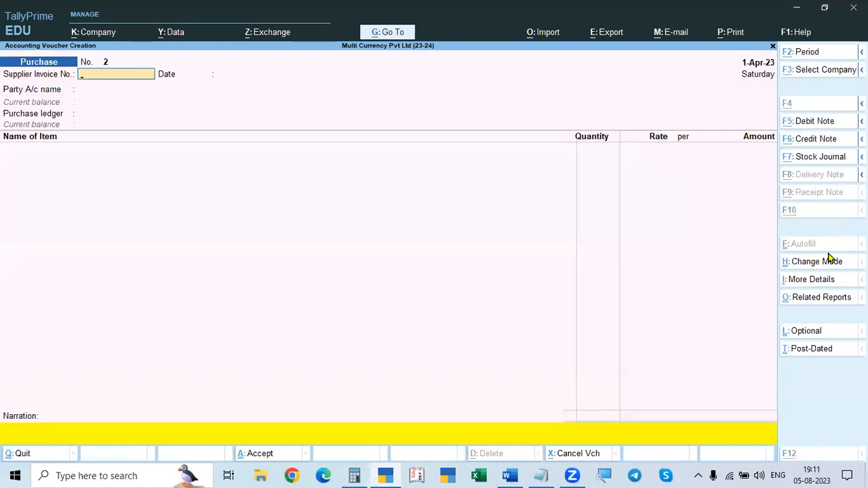
Step: Review Problem 2's exchange rates, ledgers and sugar import and export transactions in the Word assignment
{"action": "key", "text": "alt+Tab"}
{"action": "scroll", "coordinate": [828, 252], "scroll_direction": "down", "scroll_amount": 4}
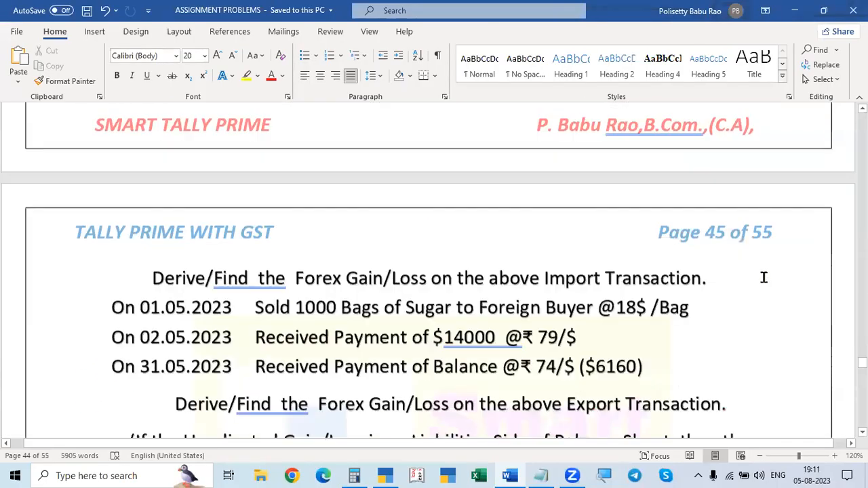
{"action": "scroll", "coordinate": [760, 277], "scroll_direction": "up", "scroll_amount": 8}
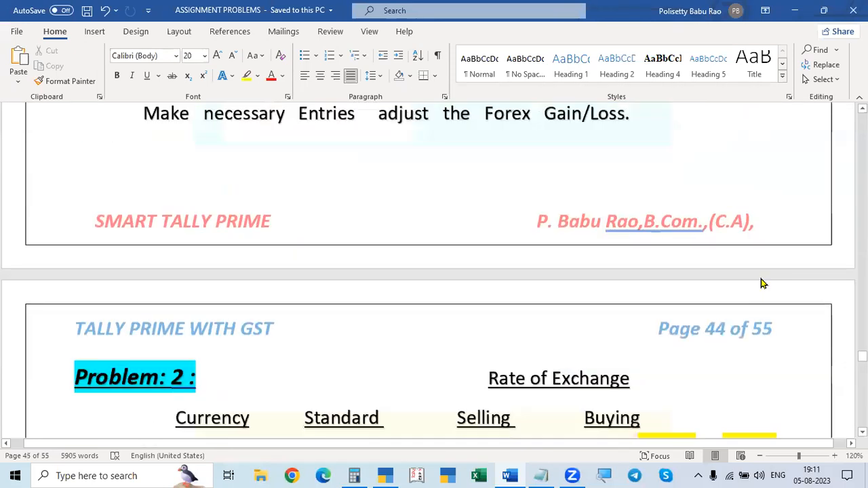
{"action": "scroll", "coordinate": [760, 277], "scroll_direction": "up", "scroll_amount": 2}
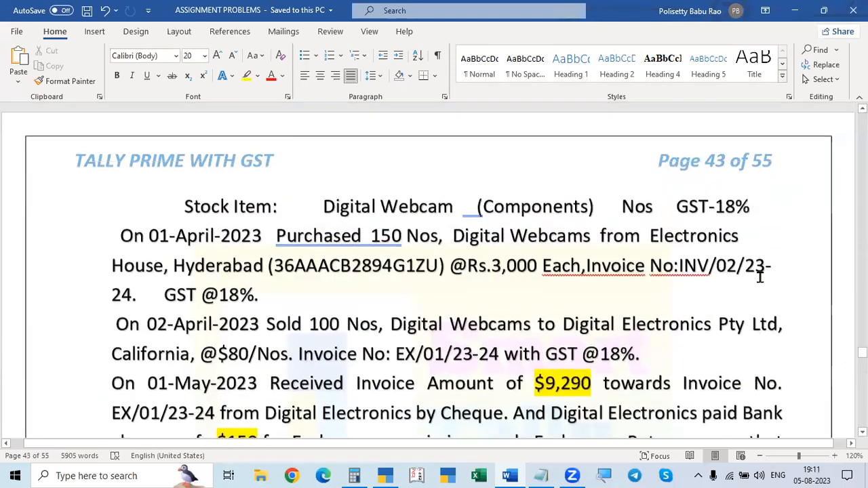
{"action": "scroll", "coordinate": [760, 277], "scroll_direction": "down", "scroll_amount": 5}
{"action": "scroll", "coordinate": [762, 282], "scroll_direction": "down", "scroll_amount": 8}
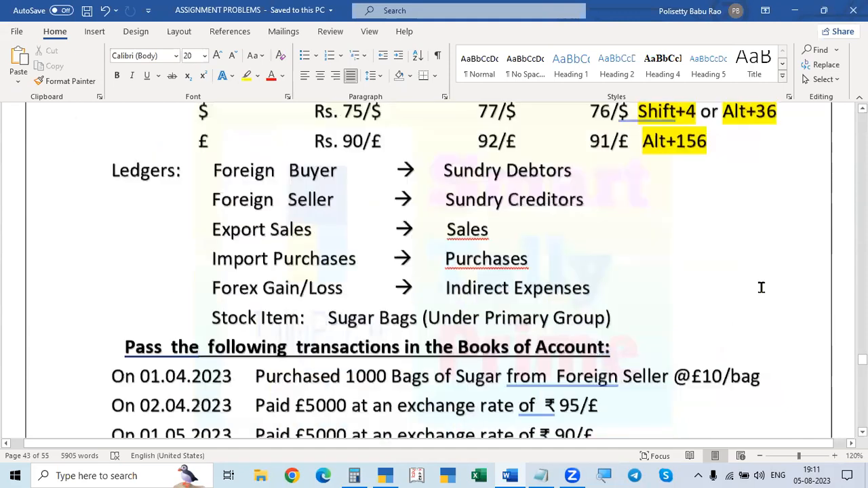
{"action": "scroll", "coordinate": [761, 287], "scroll_direction": "down", "scroll_amount": 5}
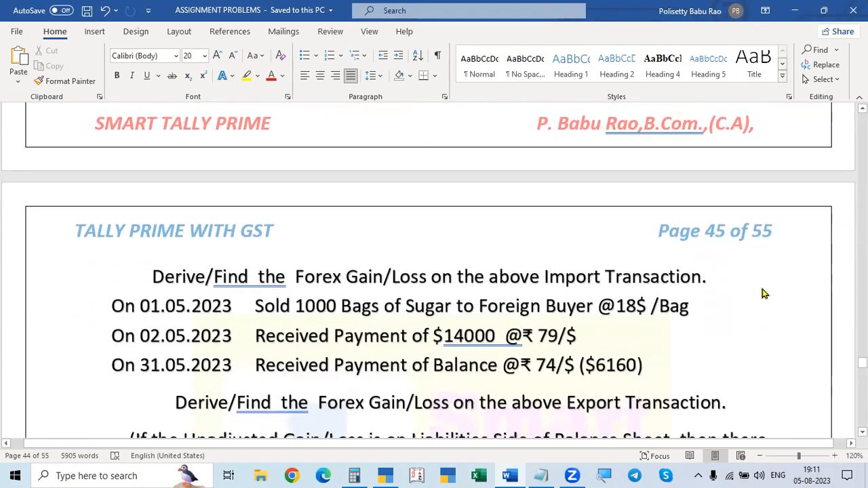
{"action": "scroll", "coordinate": [761, 288], "scroll_direction": "up", "scroll_amount": 5}
{"action": "scroll", "coordinate": [761, 288], "scroll_direction": "down", "scroll_amount": 1}
{"action": "scroll", "coordinate": [761, 288], "scroll_direction": "up", "scroll_amount": 1}
{"action": "key", "text": "alt+Tab"}
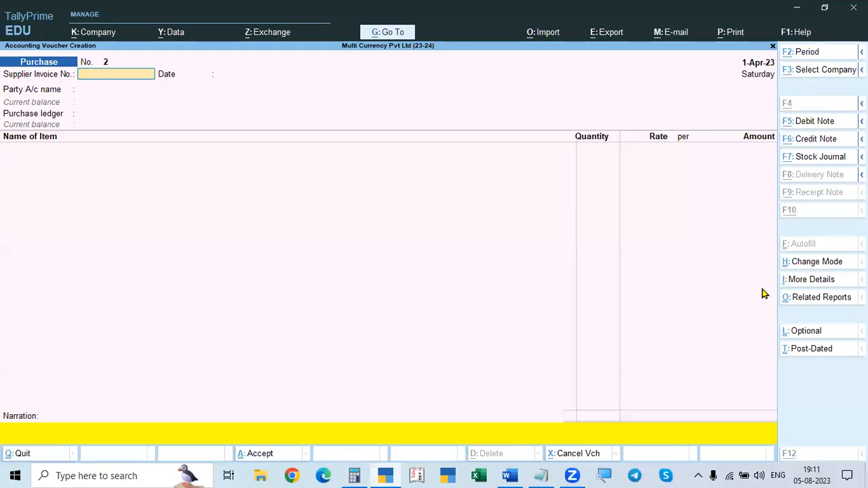
{"action": "key", "text": "alt+Tab"}
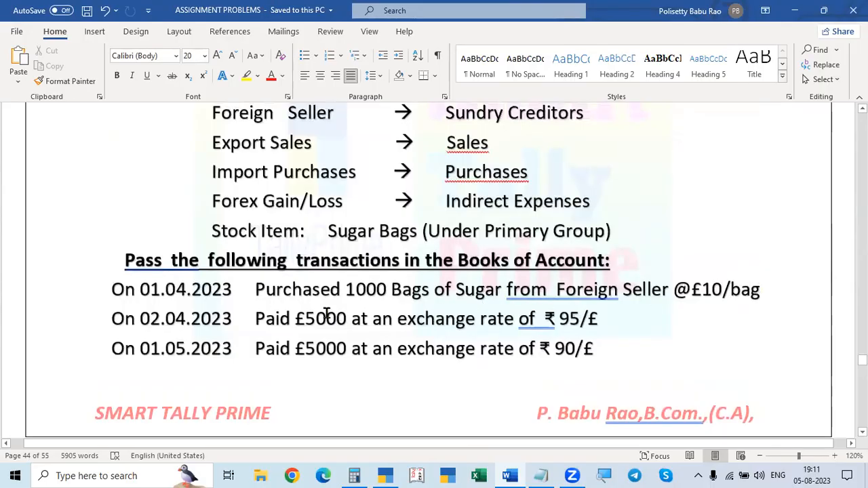
Step: In TallyPrime's purchase voucher, enter supplier invoice number 2555, choose Foreign Seller as the party and accept its receipt and party details
{"action": "key", "text": "alt+Tab"}
{"action": "type", "text": "2555"}
{"action": "key", "text": "Return"}
{"action": "key", "text": "Return"}
{"action": "key", "text": "alt+Tab"}
{"action": "key", "text": "Down"}
{"action": "key", "text": "Down"}
{"action": "key", "text": "Down"}
{"action": "key", "text": "Down"}
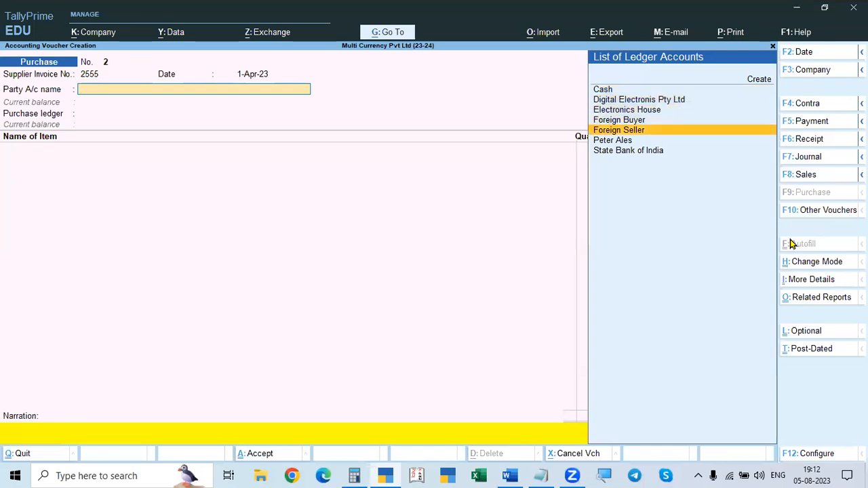
{"action": "key", "text": "Return"}
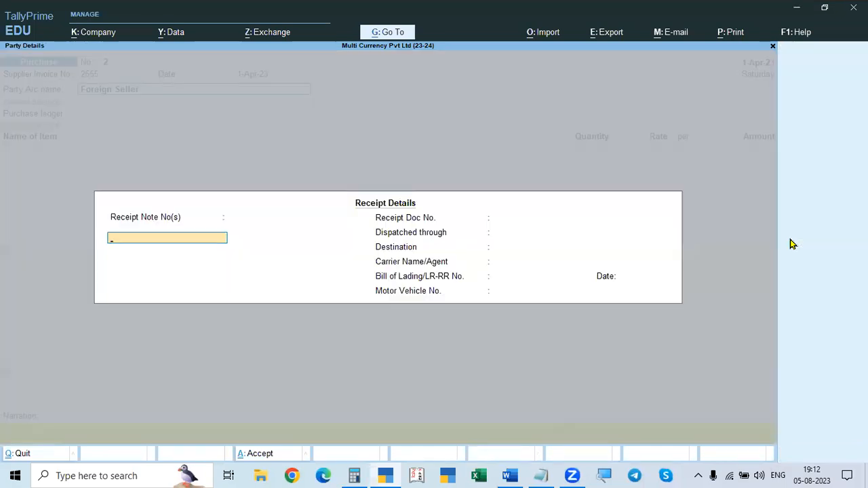
{"action": "key", "text": "ctrl+a"}
{"action": "key", "text": "ctrl+a"}
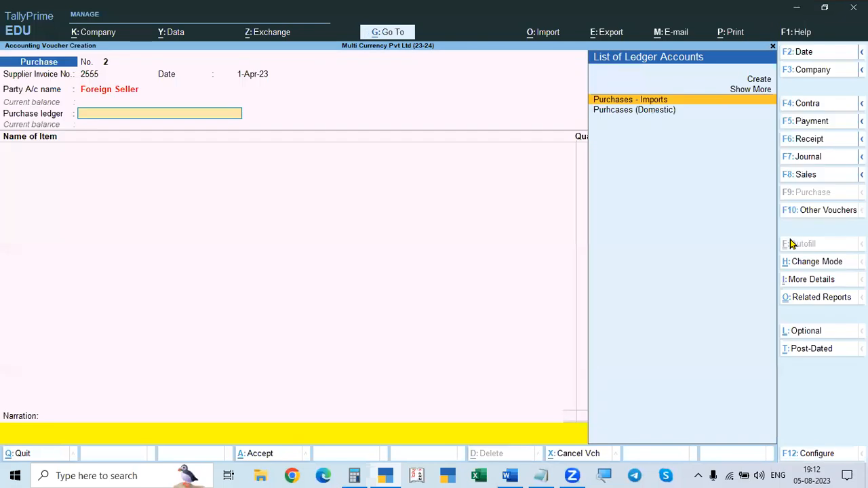
Step: Open the Foreign Seller ledger for alteration from the voucher and set its currency to £ (British Pound)
{"action": "key", "text": "BackSpace"}
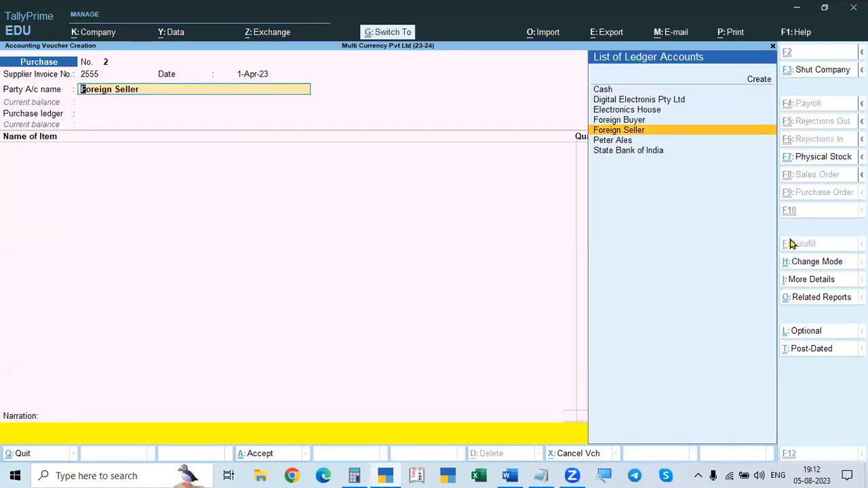
{"action": "key", "text": "ctrl+Return"}
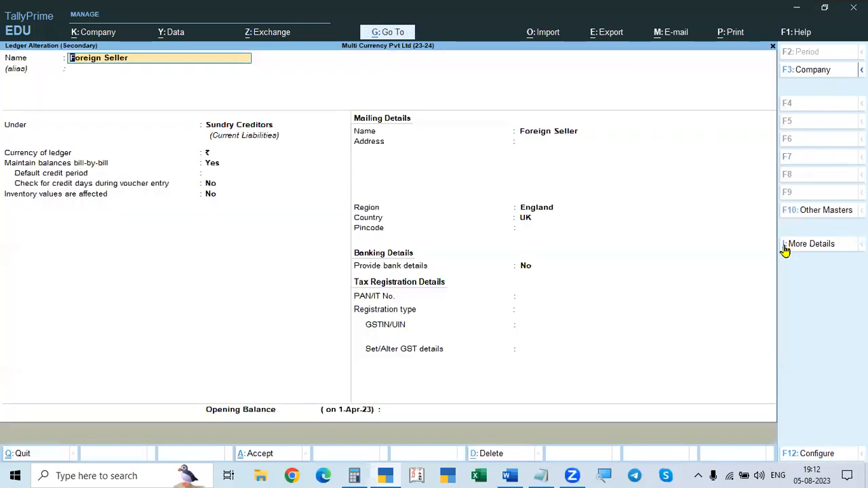
{"action": "left_click", "coordinate": [227, 131]}
{"action": "key", "text": "Return"}
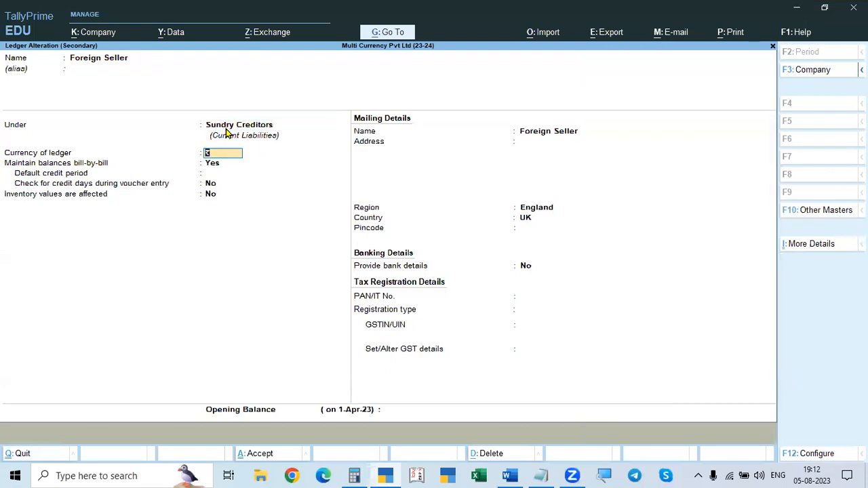
{"action": "key", "text": "space"}
{"action": "key", "text": "Down"}
{"action": "key", "text": "Down"}
{"action": "key", "text": "Down"}
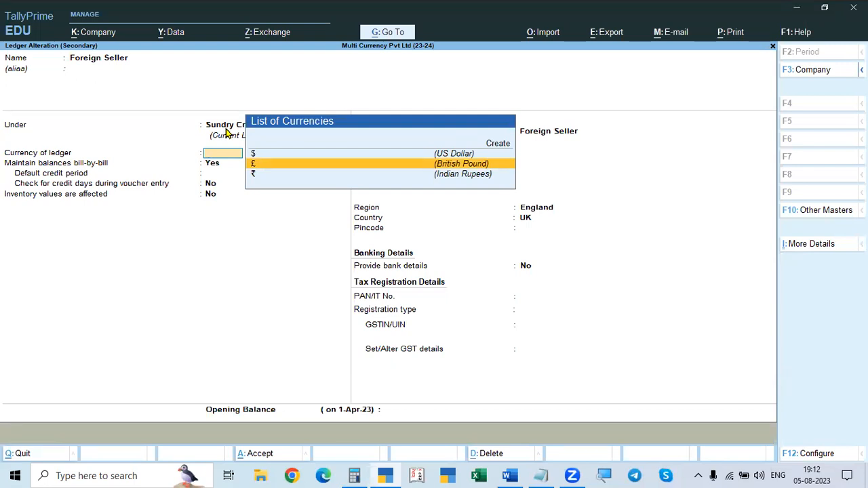
{"action": "key", "text": "Return"}
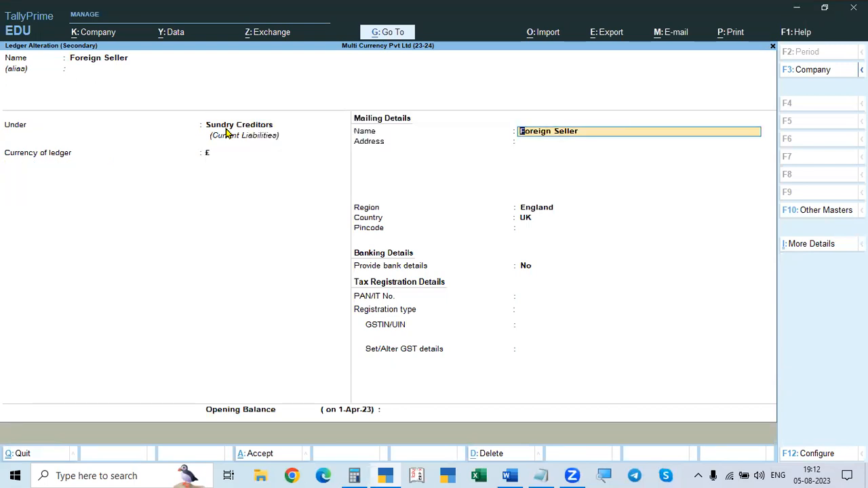
Step: Keep the Foreign Seller's England region and other details, save the ledger and accept the party details in the purchase voucher
{"action": "key", "text": "Return"}
{"action": "key", "text": "Return"}
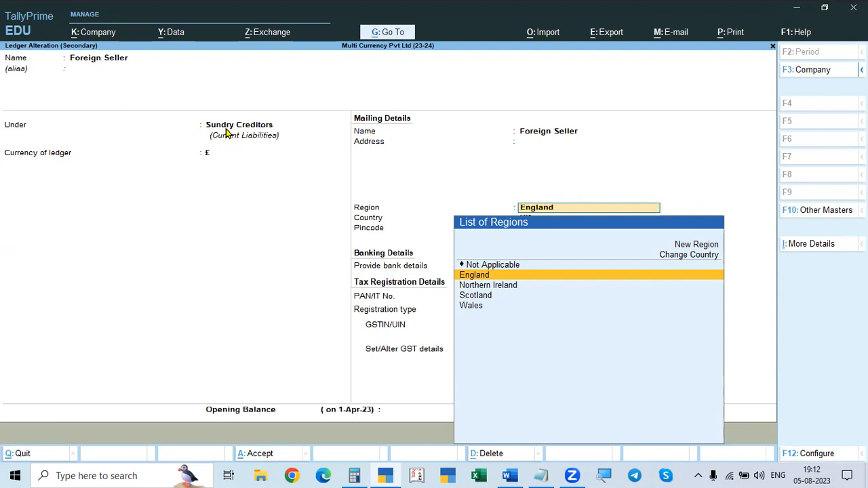
{"action": "key", "text": "Return"}
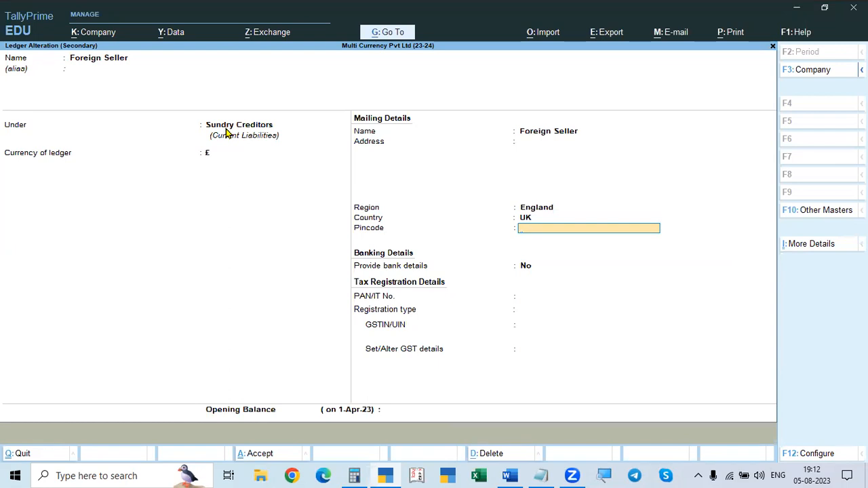
{"action": "key", "text": "Return"}
{"action": "key", "text": "Return"}
{"action": "key", "text": "Return"}
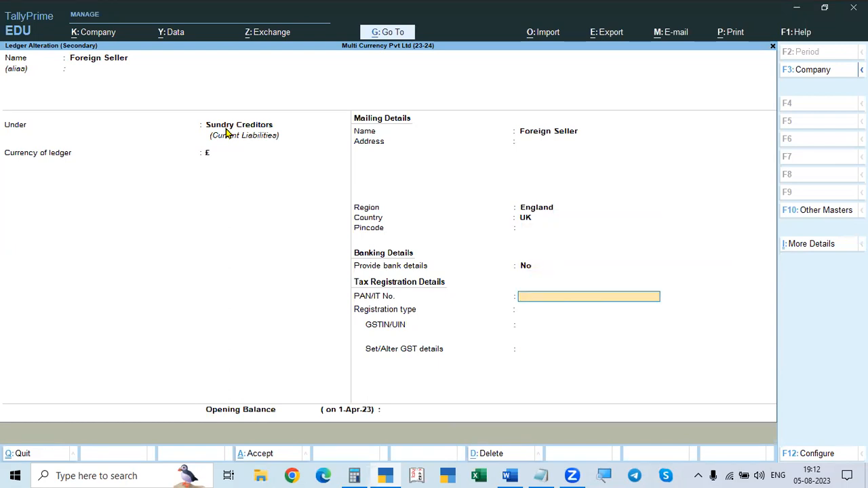
{"action": "key", "text": "Return"}
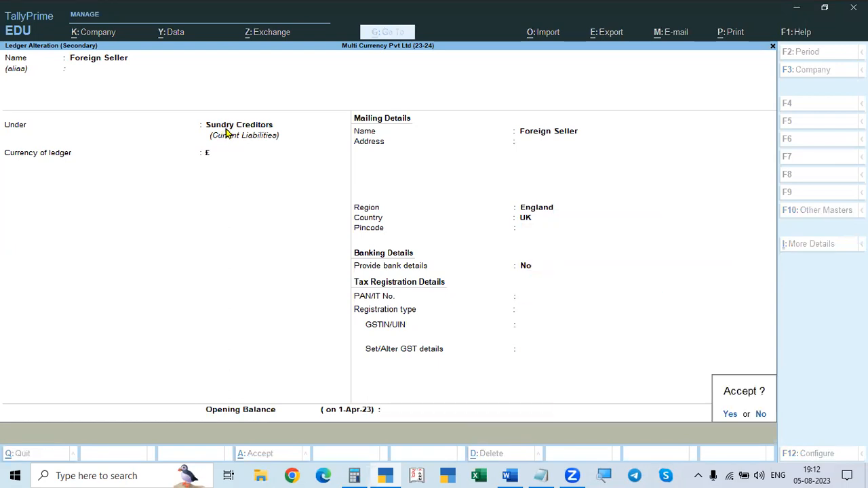
{"action": "key", "text": "Return"}
{"action": "key", "text": "ctrl+a"}
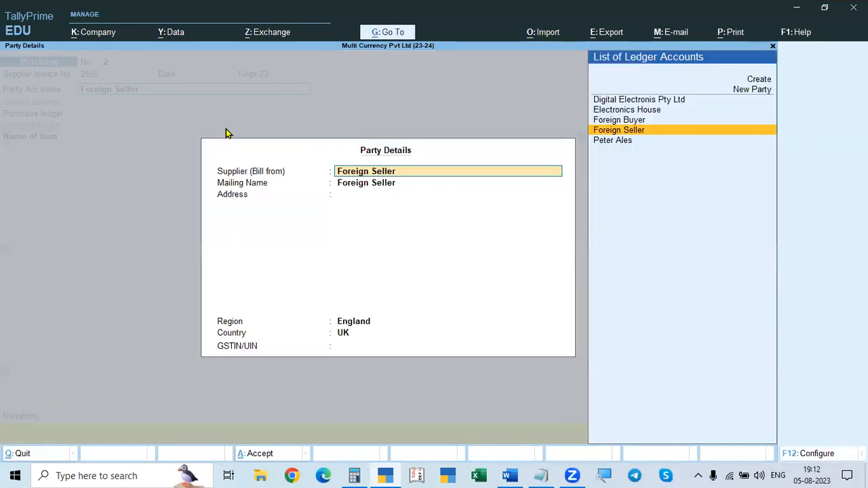
{"action": "key", "text": "ctrl+a"}
Step: Choose Purchases - Imports as the purchase ledger, set its type of ledger to Not Applicable and save the ledger alteration
{"action": "key", "text": "alt+Tab"}
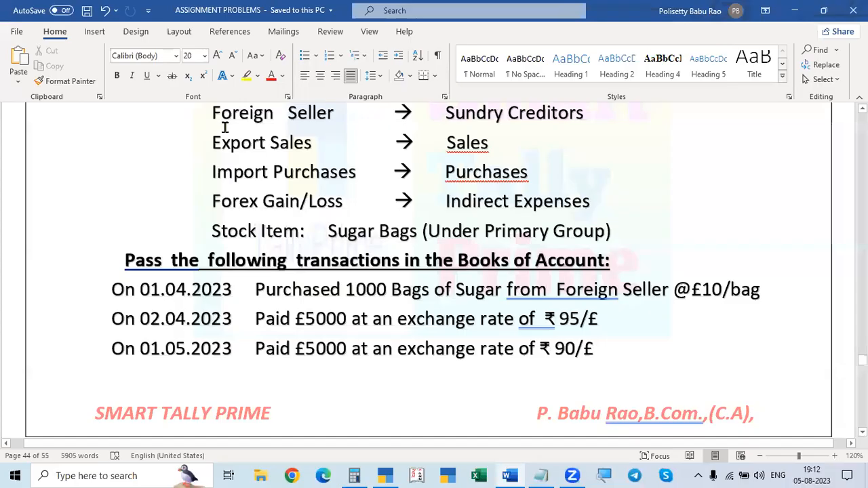
{"action": "key", "text": "alt+Tab"}
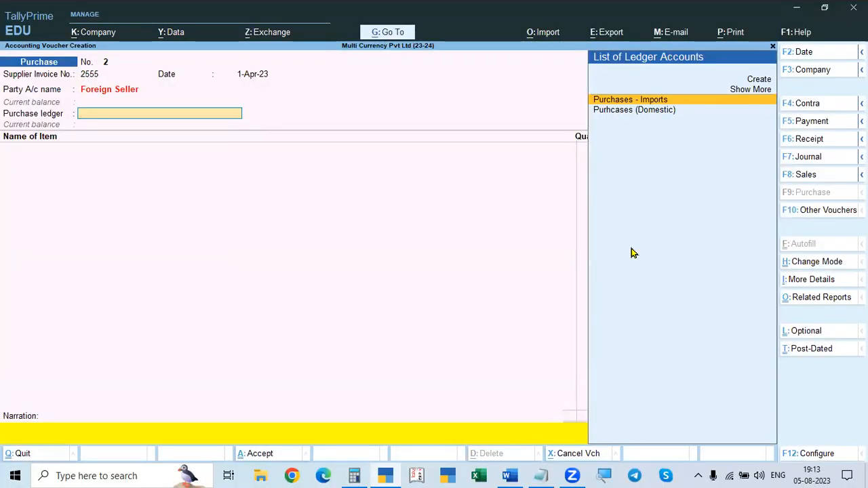
{"action": "key", "text": "Return"}
{"action": "key", "text": "BackSpace"}
{"action": "key", "text": "ctrl+Return"}
{"action": "key", "text": "Return"}
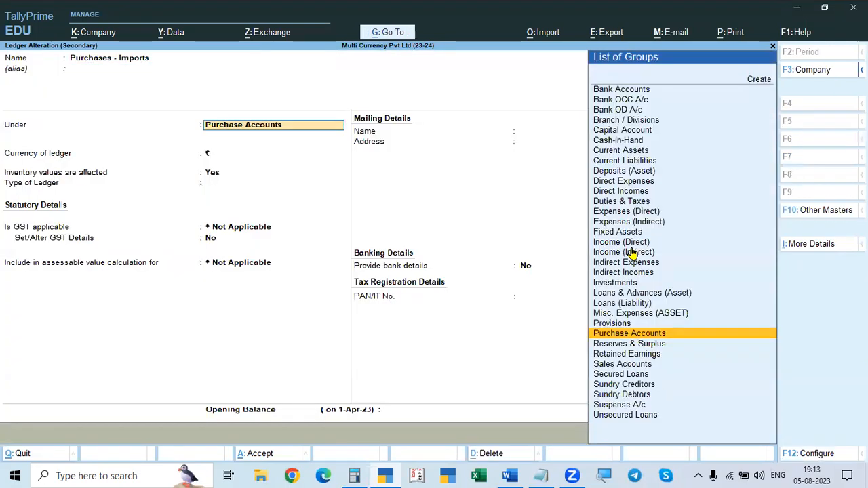
{"action": "key", "text": "Return"}
{"action": "key", "text": "BackSpace"}
{"action": "key", "text": "Return"}
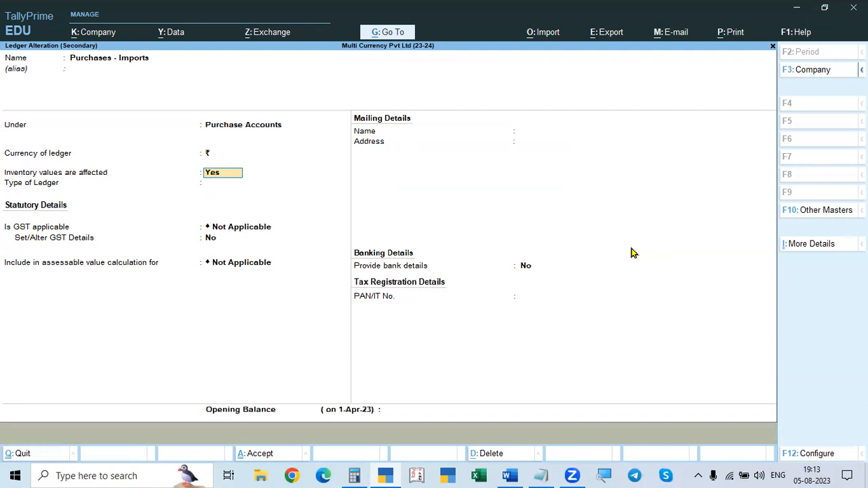
{"action": "key", "text": "Return"}
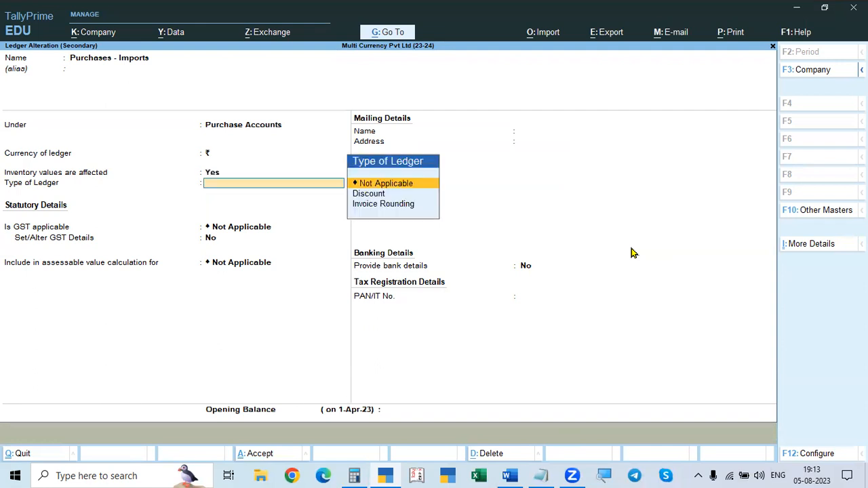
{"action": "key", "text": "Return"}
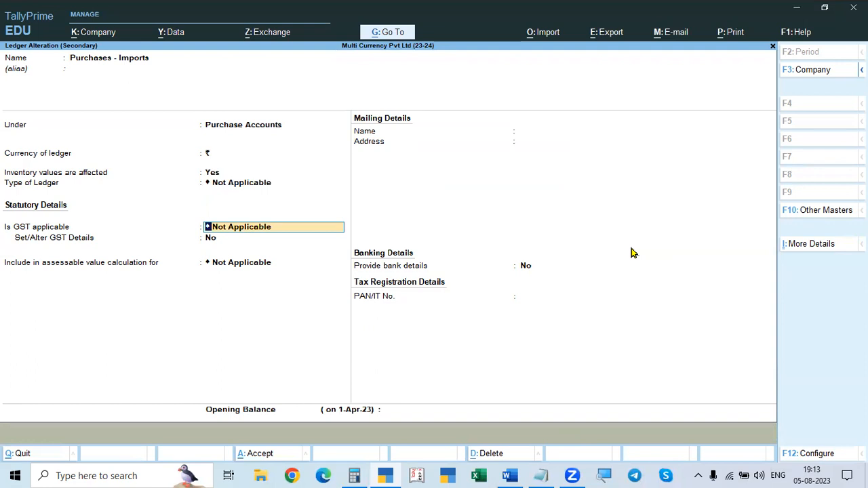
{"action": "key", "text": "Return"}
{"action": "key", "text": "Return"}
{"action": "key", "text": "Return"}
{"action": "key", "text": "Return"}
{"action": "key", "text": "Return"}
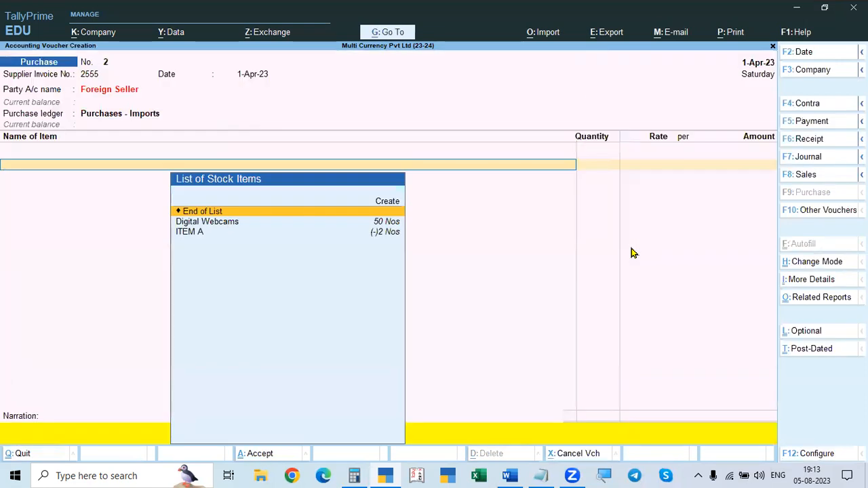
Step: Start creating a stock item named Sugar under Primary from the purchase voucher's item list
{"action": "key", "text": "alt+Tab"}
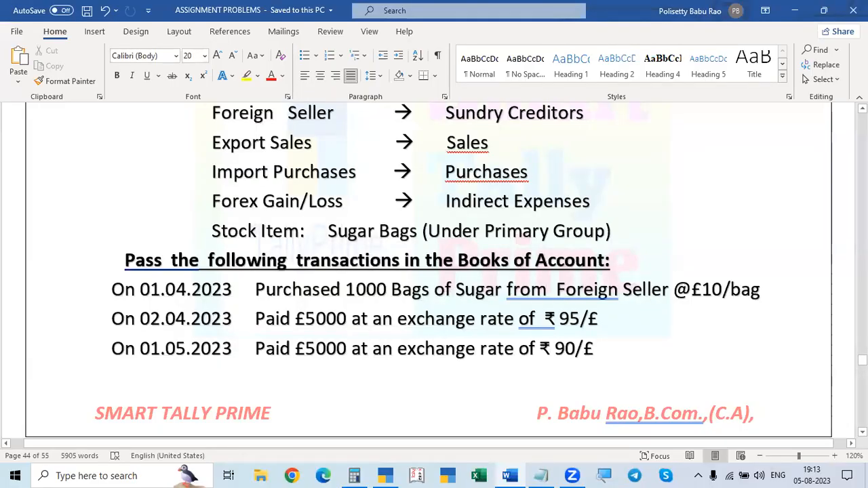
{"action": "key", "text": "alt+Tab"}
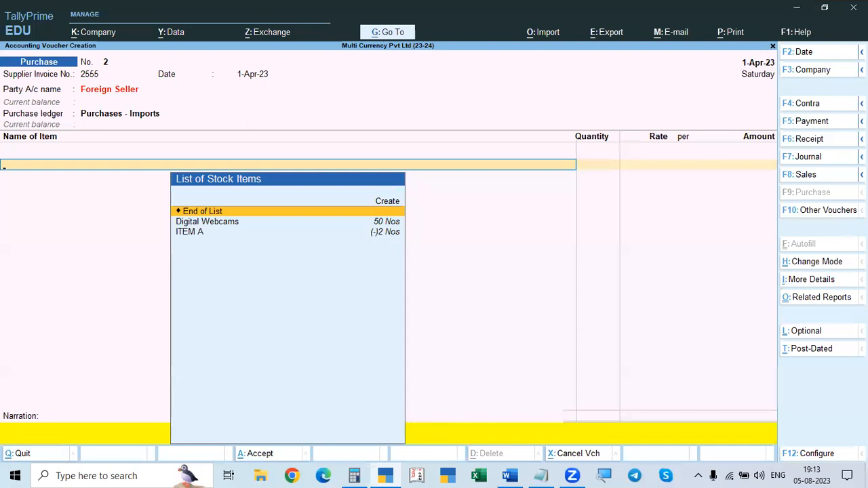
{"action": "key", "text": "Down"}
{"action": "key", "text": "Down"}
{"action": "key", "text": "Up"}
{"action": "key", "text": "Up"}
{"action": "key", "text": "Up"}
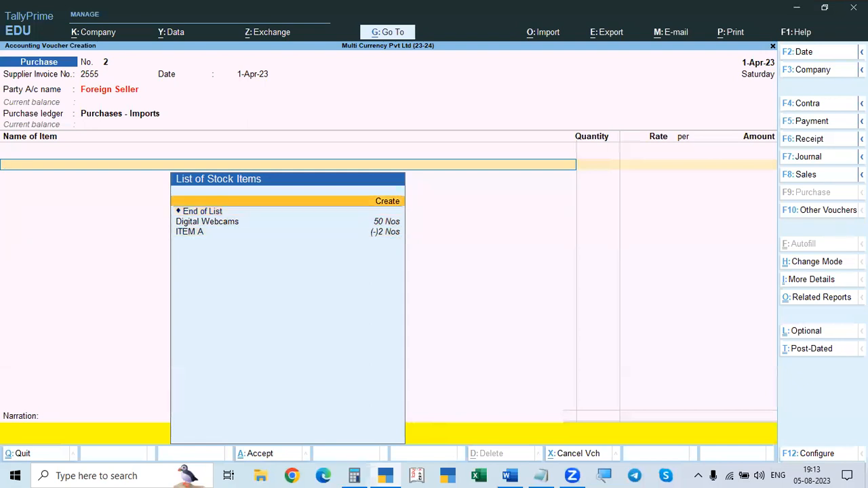
{"action": "key", "text": "Return"}
{"action": "type", "text": "Sugar"}
{"action": "key", "text": "Return"}
{"action": "key", "text": "Return"}
{"action": "key", "text": "Return"}
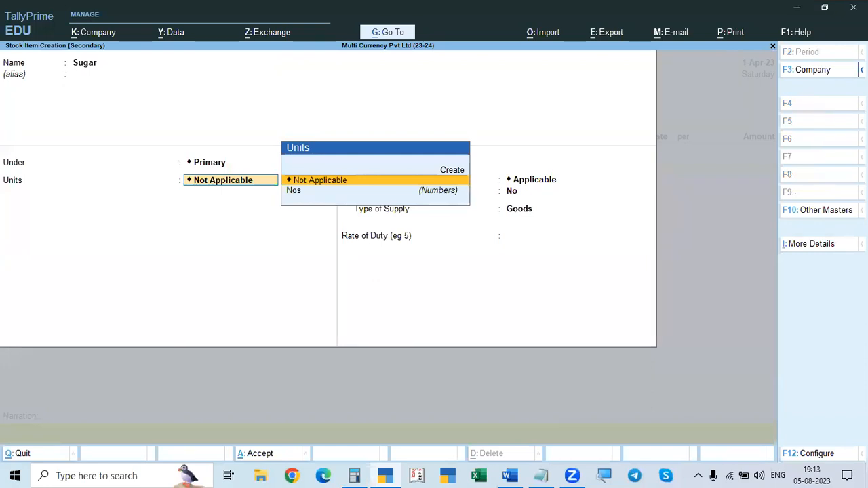
Step: Start creating a simple unit for the Sugar item with symbol bag and formal name Bags
{"action": "key", "text": "alt+c"}
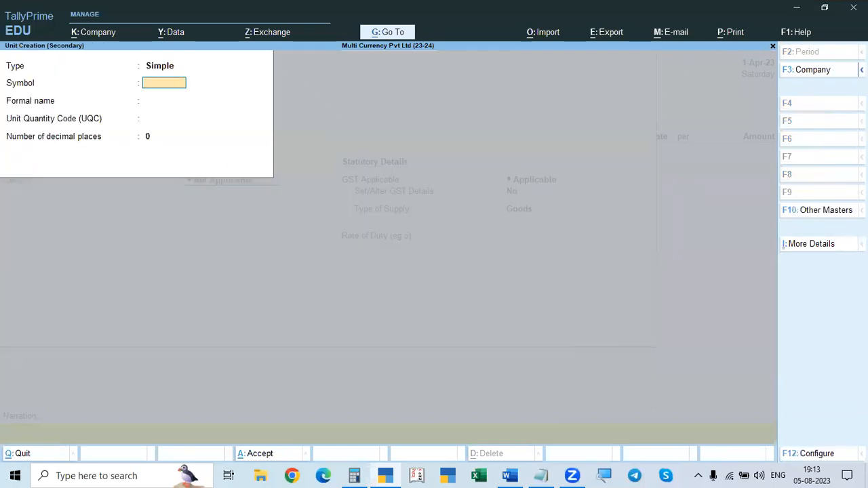
{"action": "type", "text": "bgs"}
{"action": "key", "text": "Return"}
{"action": "key", "text": "BackSpace"}
{"action": "key", "text": "BackSpace"}
{"action": "key", "text": "BackSpace"}
{"action": "key", "text": "Return"}
{"action": "type", "text": "Bags"}
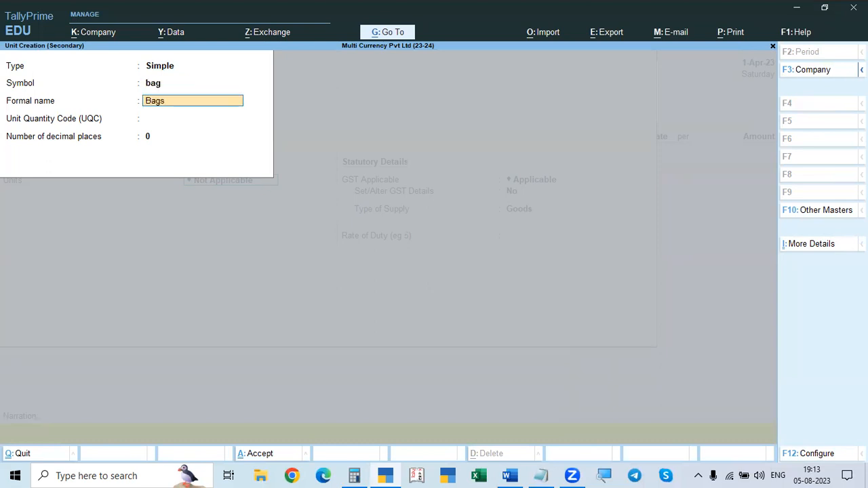
Step: Assign the unit quantity code BAG-BAGS with 0 decimal places to the bag unit and save it
{"action": "key", "text": "Return"}
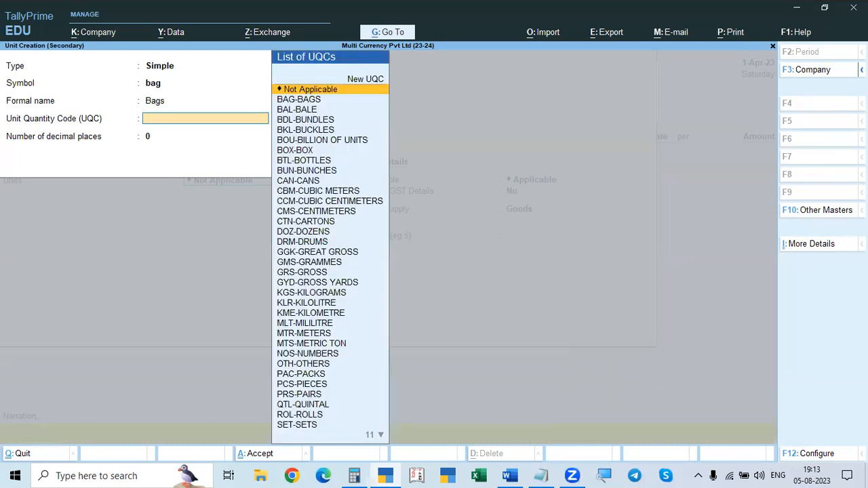
{"action": "type", "text": "bag"}
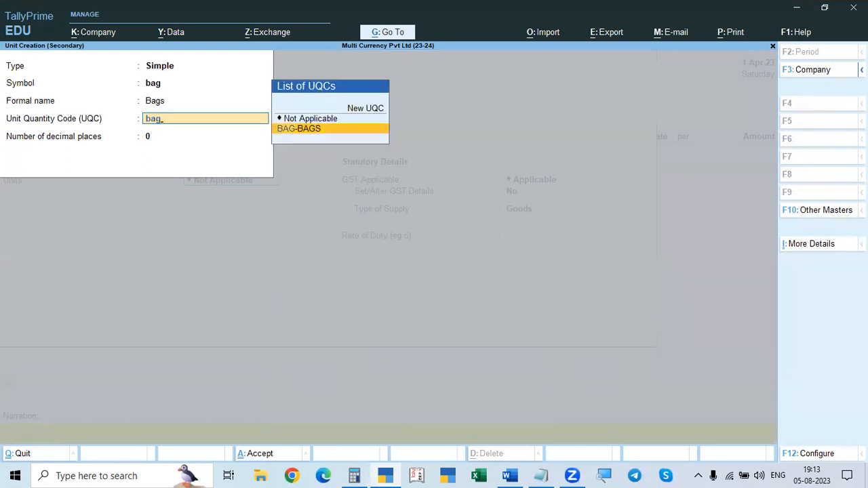
{"action": "key", "text": "Return"}
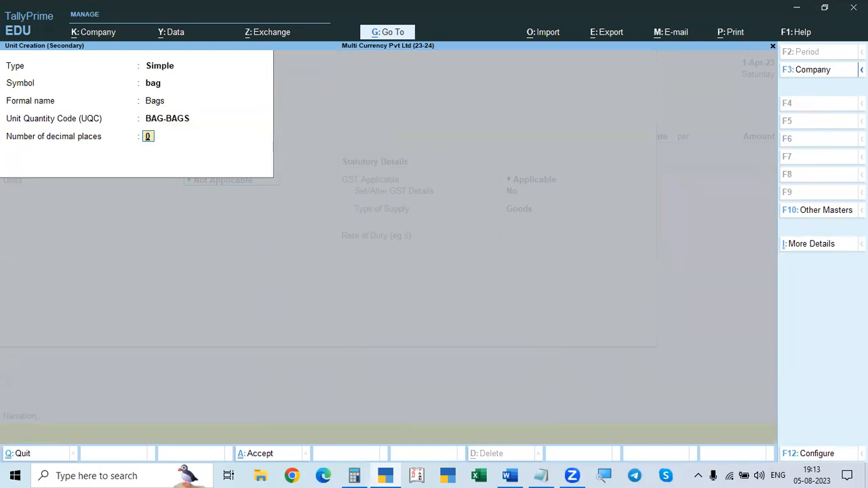
{"action": "key", "text": "Return"}
Step: Keep GST applicable for Sugar, open its GST details and enter HSN/SAC 256423
{"action": "key", "text": "Return"}
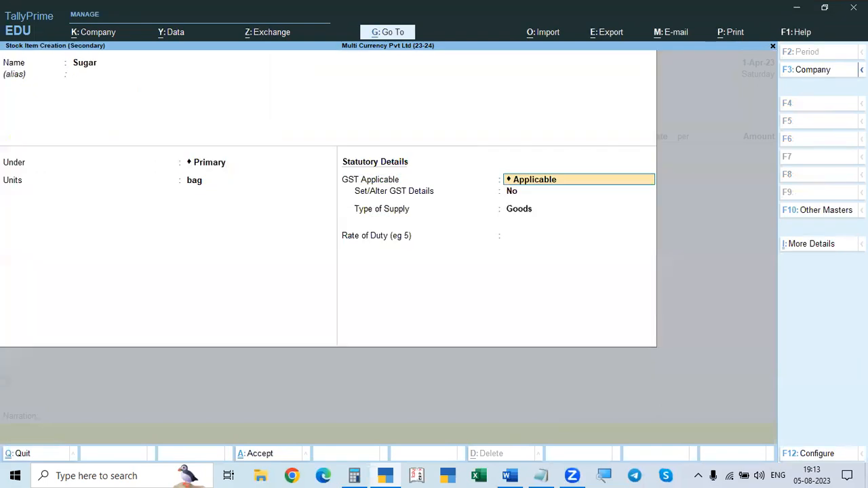
{"action": "key", "text": "Return"}
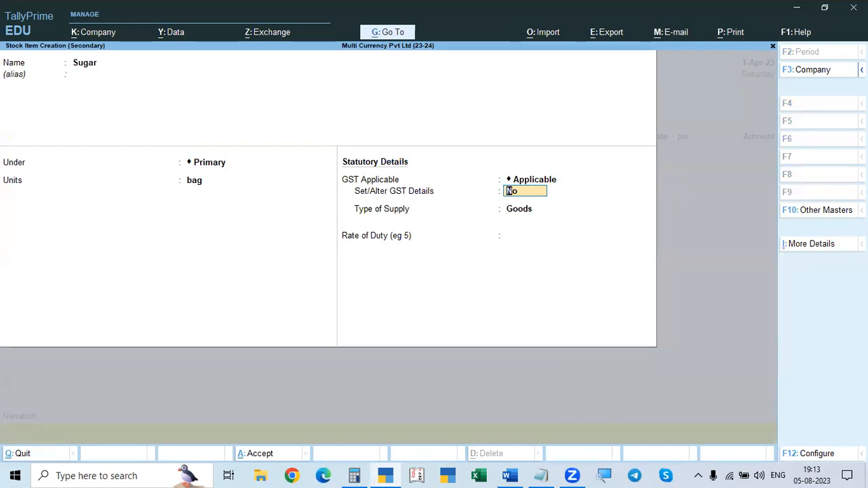
{"action": "type", "text": "y"}
{"action": "key", "text": "Return"}
{"action": "key", "text": "Return"}
{"action": "type", "text": "256423"}
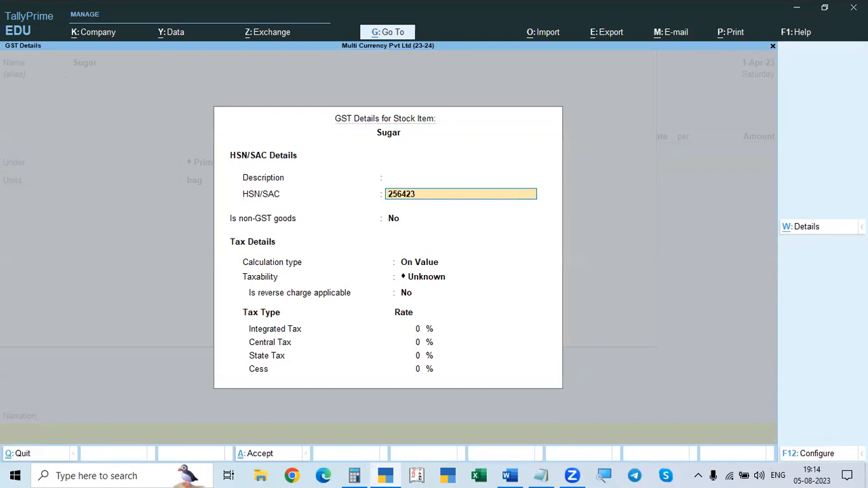
Step: Keep Sugar as GST goods calculated On Value and set its taxability to Taxable
{"action": "key", "text": "Return"}
{"action": "key", "text": "Return"}
{"action": "key", "text": "Return"}
{"action": "key", "text": "Down"}
{"action": "key", "text": "Down"}
{"action": "key", "text": "Down"}
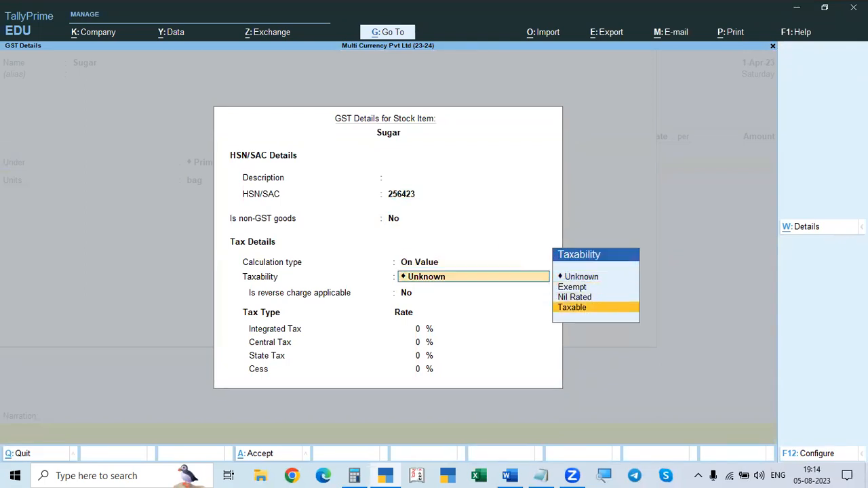
{"action": "key", "text": "Return"}
Step: Review Problem 2's ledger list, stock item and transactions in the Word assignment document, returning to TallyPrime
{"action": "key", "text": "alt+Tab"}
{"action": "scroll", "coordinate": [793, 186], "scroll_direction": "down", "scroll_amount": 3}
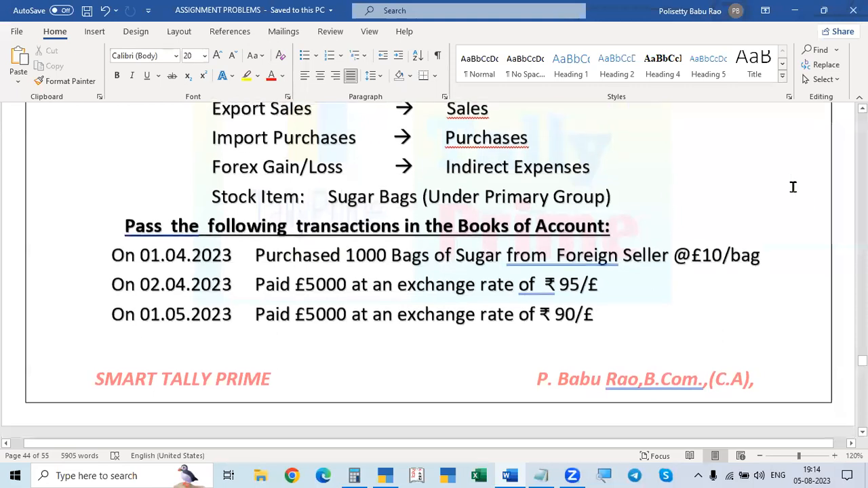
{"action": "scroll", "coordinate": [703, 232], "scroll_direction": "up", "scroll_amount": 3}
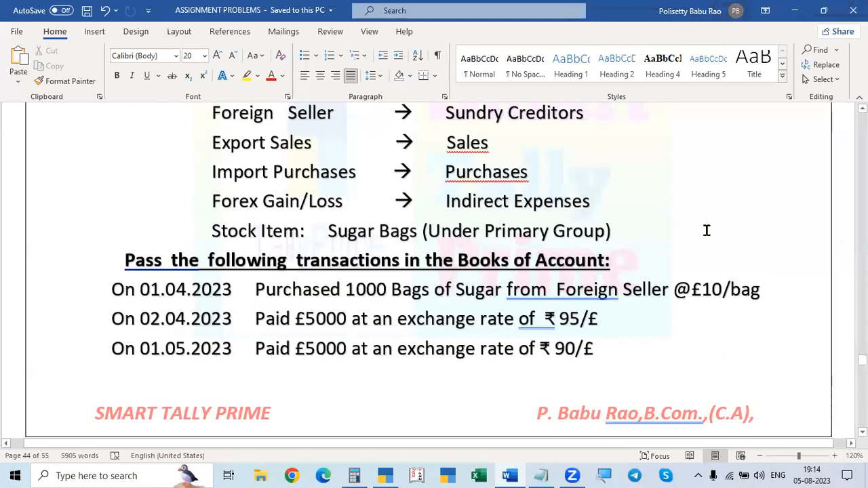
{"action": "scroll", "coordinate": [702, 232], "scroll_direction": "up", "scroll_amount": 3}
{"action": "scroll", "coordinate": [700, 244], "scroll_direction": "down", "scroll_amount": 5}
{"action": "scroll", "coordinate": [695, 261], "scroll_direction": "down", "scroll_amount": 4}
{"action": "scroll", "coordinate": [698, 268], "scroll_direction": "up", "scroll_amount": 6}
{"action": "key", "text": "alt+Tab"}
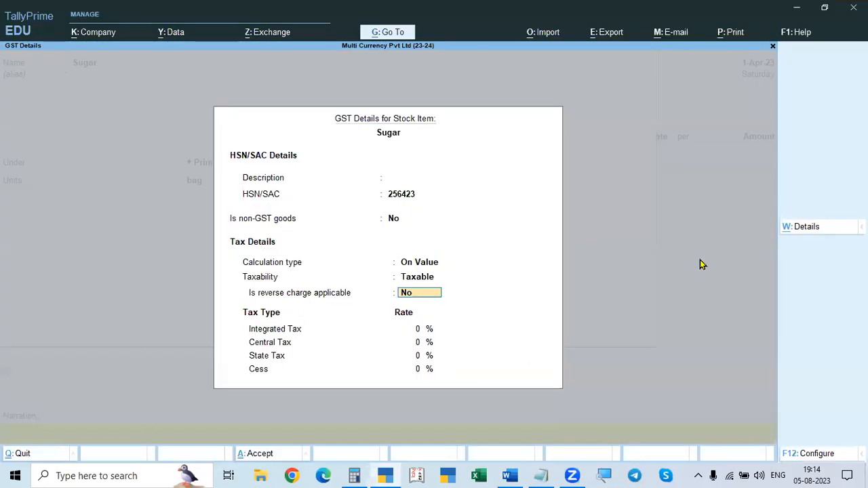
Step: Set Sugar's integrated tax rate to 12%, keep the type of supply as Goods and save the stock item
{"action": "key", "text": "Return"}
{"action": "type", "text": "12"}
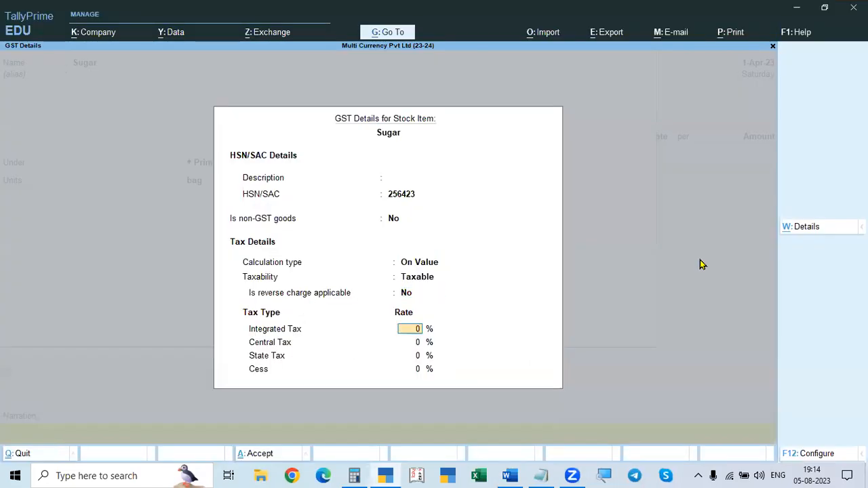
{"action": "key", "text": "Return"}
{"action": "key", "text": "Return"}
{"action": "key", "text": "Return"}
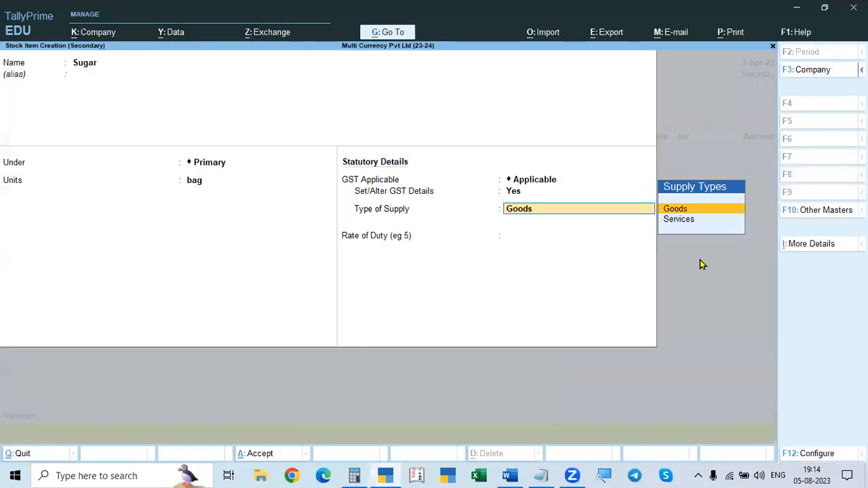
{"action": "key", "text": "Return"}
{"action": "key", "text": "Return"}
{"action": "key", "text": "Return"}
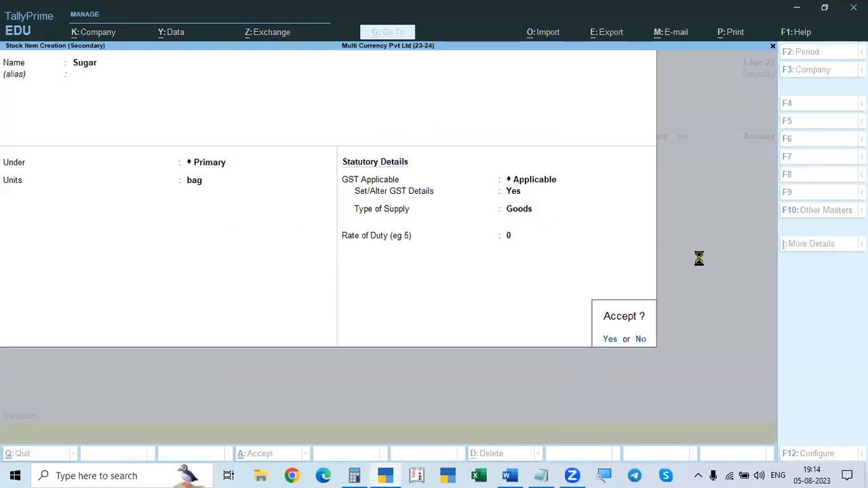
Step: Enter a quantity of 1000 bags of Sugar at a rate of £10 per bag, following the Word assignment
{"action": "key", "text": "alt+Tab"}
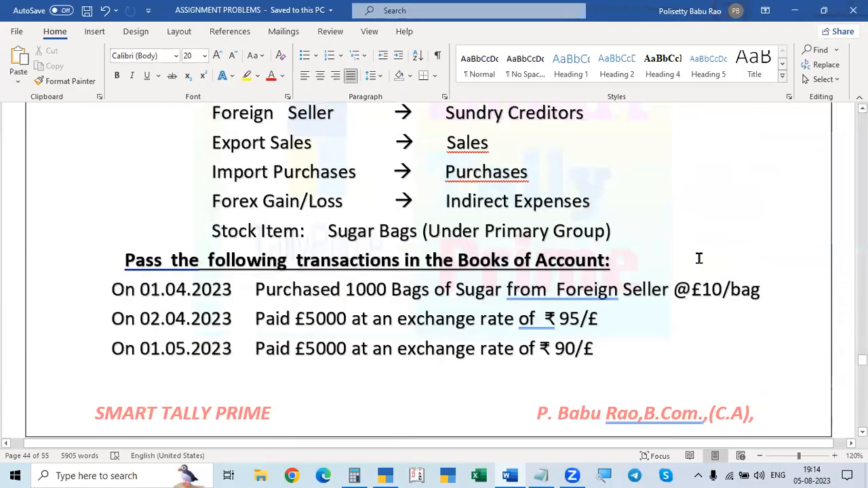
{"action": "key", "text": "alt+Tab"}
{"action": "type", "text": "1000"}
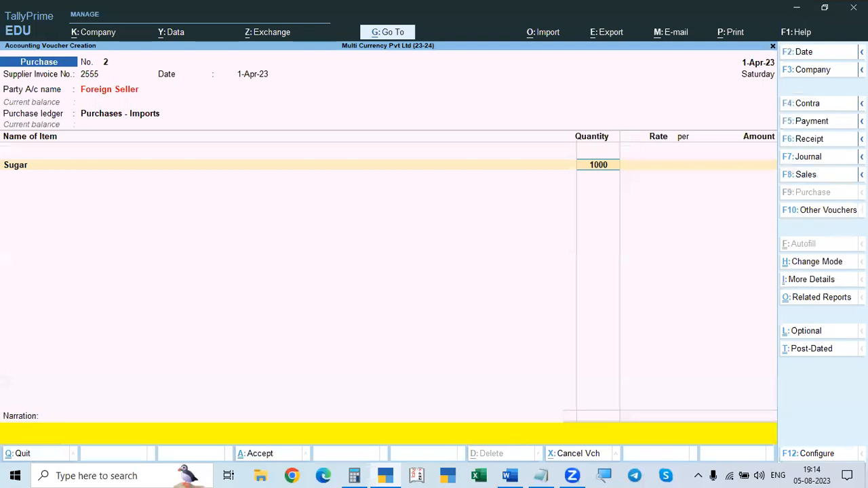
{"action": "key", "text": "Return"}
{"action": "key", "text": "alt+Tab"}
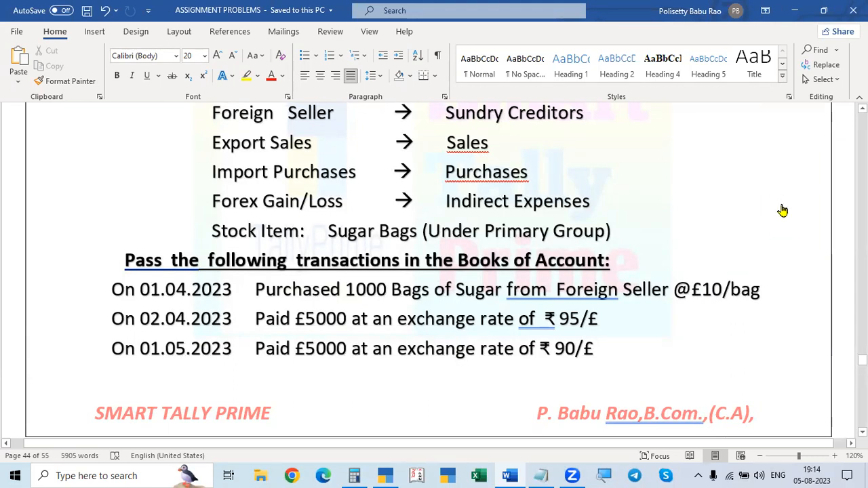
{"action": "key", "text": "alt+Tab"}
{"action": "type", "text": "10"}
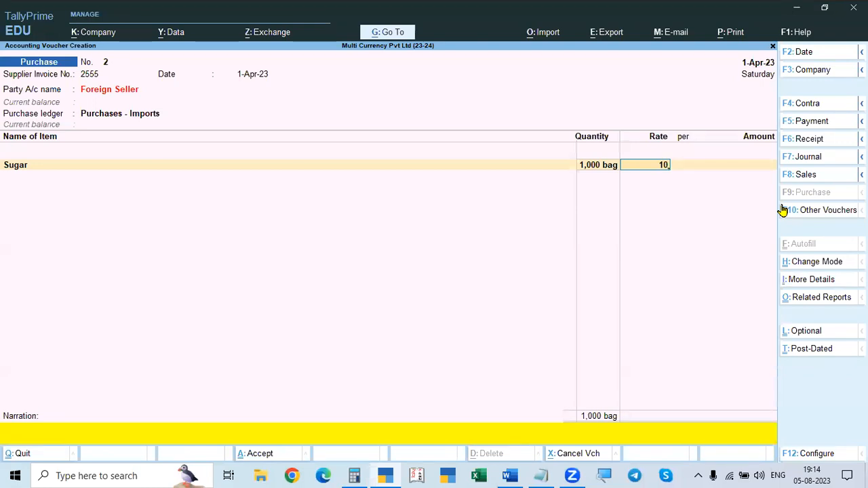
{"action": "key", "text": "alt"}
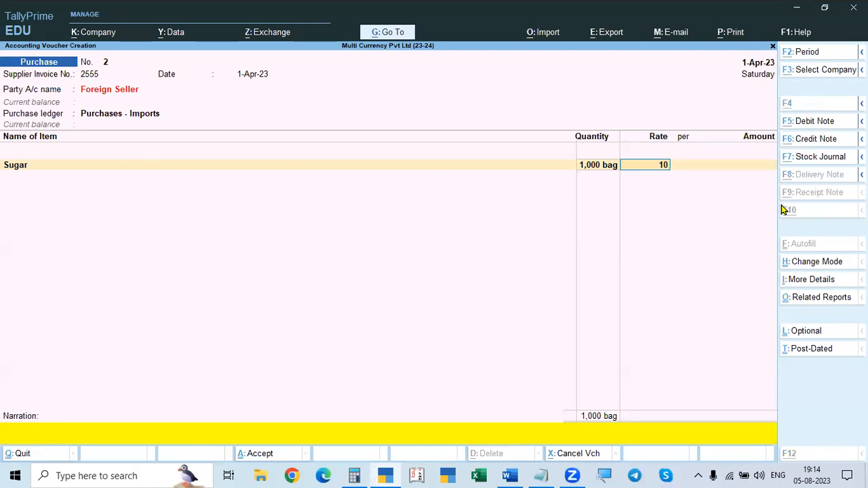
{"action": "type", "text": "£"}
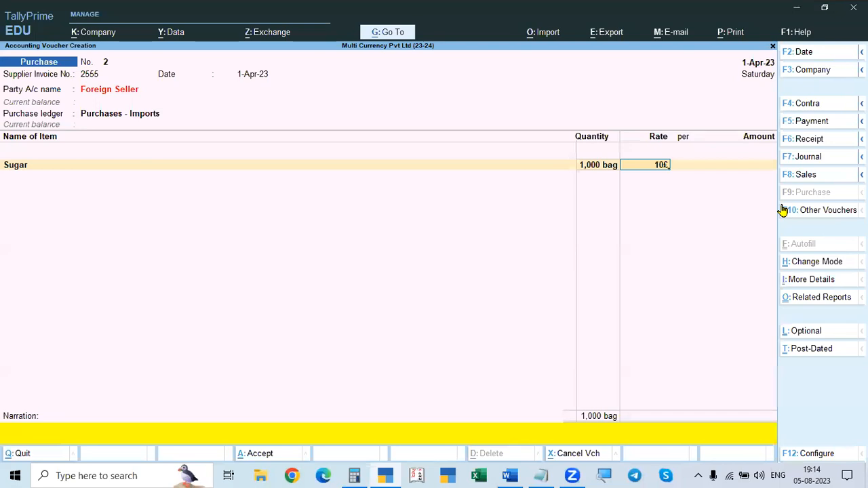
{"action": "key", "text": "Return"}
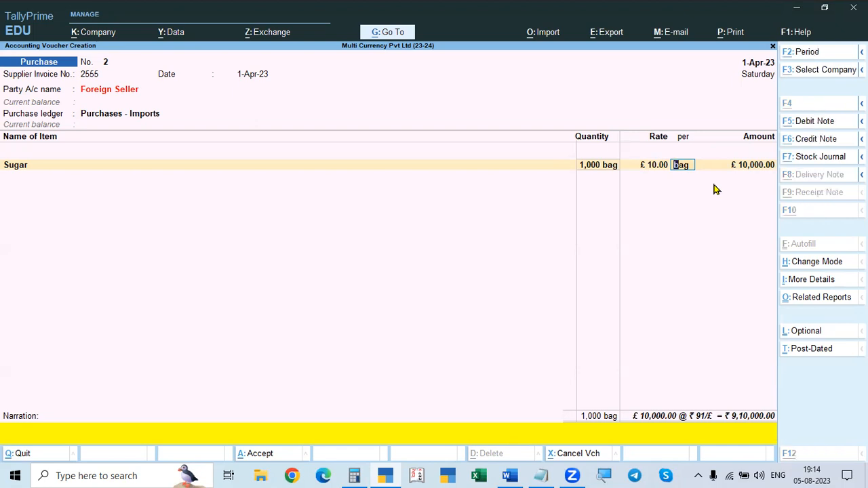
Step: Check Problem 2's exchange rates in Word and enter ₹ 91/£ as the Sugar line's rate of exchange
{"action": "key", "text": "alt+Tab"}
{"action": "scroll", "coordinate": [713, 183], "scroll_direction": "up", "scroll_amount": 6}
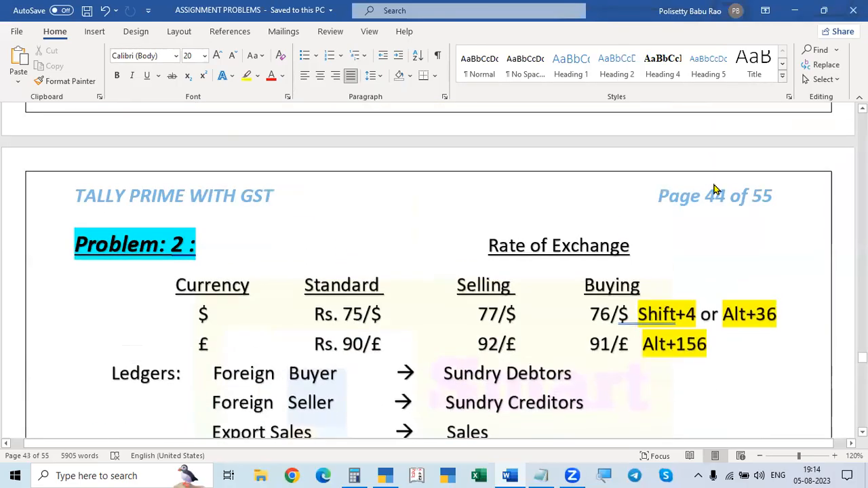
{"action": "key", "text": "alt+Tab"}
{"action": "key", "text": "Return"}
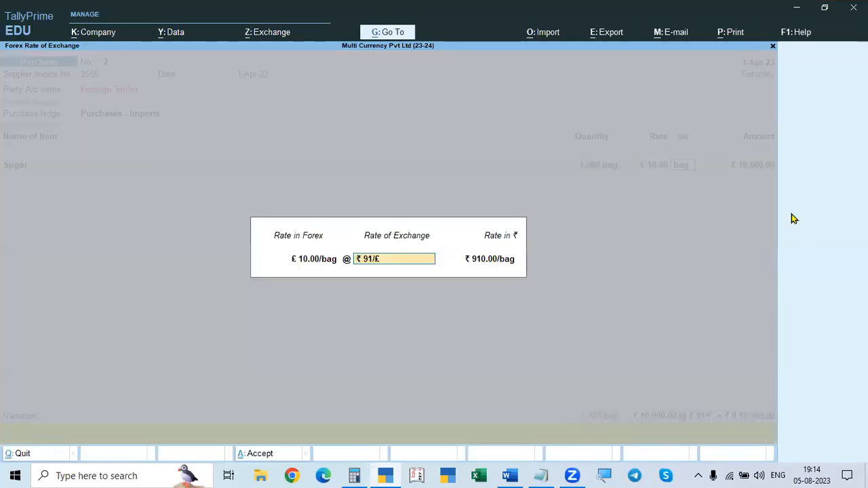
{"action": "type", "text": "91/"}
{"action": "key", "text": "Return"}
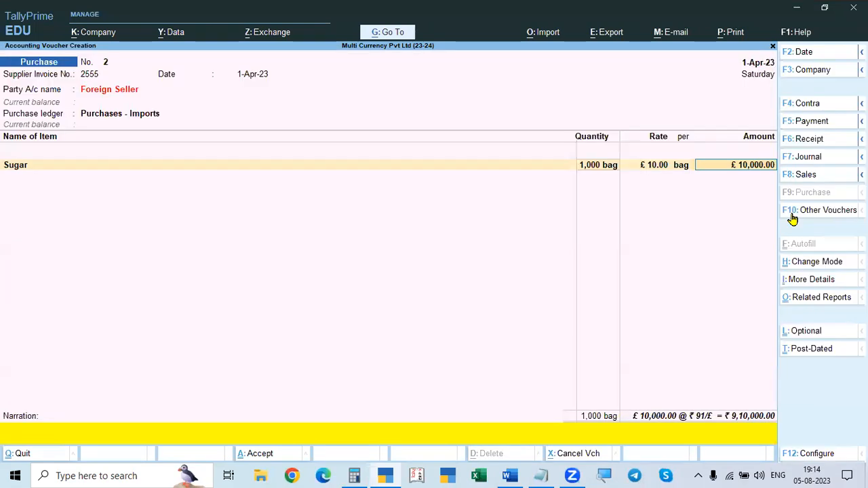
Step: Reopen the Sugar line's forex rate, recheck the rate table in Word and set the rate of exchange to ₹ 92/£
{"action": "key", "text": "BackSpace"}
{"action": "key", "text": "Return"}
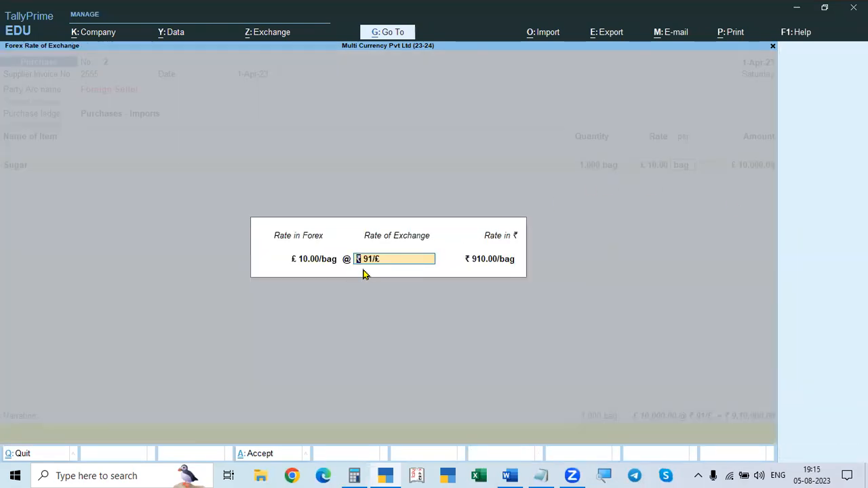
{"action": "key", "text": "alt+Tab"}
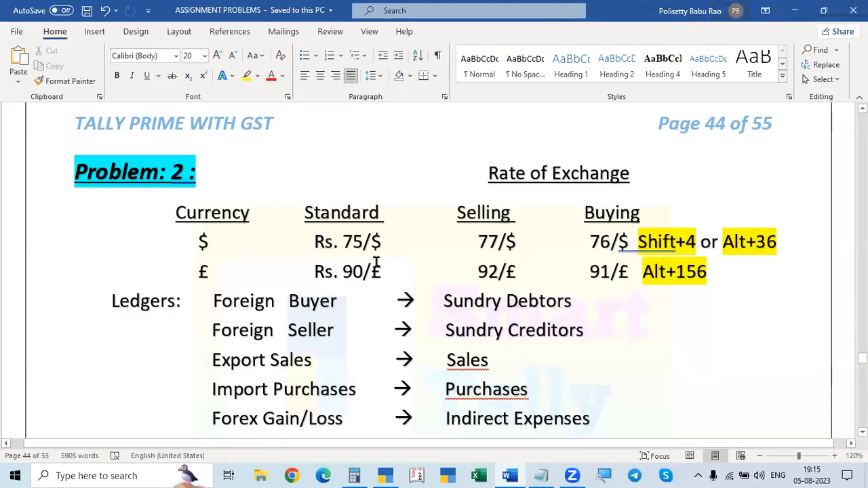
{"action": "key", "text": "alt+Tab"}
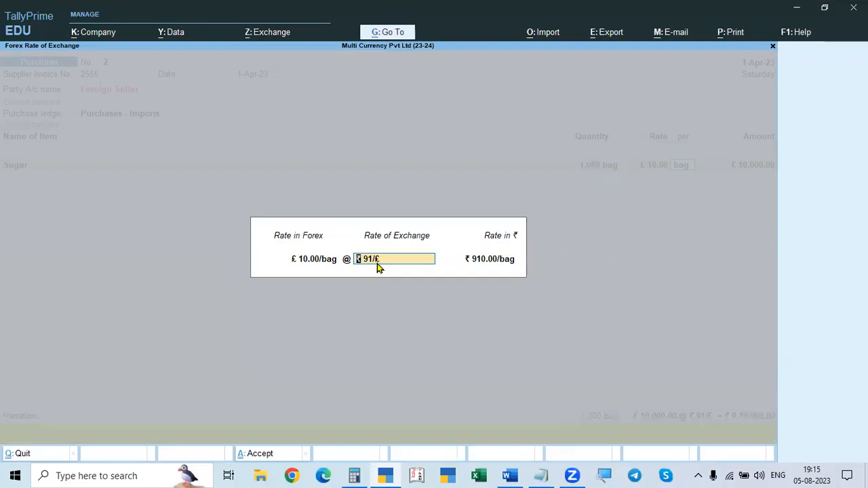
{"action": "type", "text": "92"}
{"action": "key", "text": "Return"}
{"action": "key", "text": "BackSpace"}
{"action": "key", "text": "Return"}
{"action": "key", "text": "Return"}
{"action": "key", "text": "BackSpace"}
{"action": "key", "text": "Return"}
Step: Accept the Sugar line amount, check the transaction in Word and end the voucher's item and ledger entries
{"action": "key", "text": "Return"}
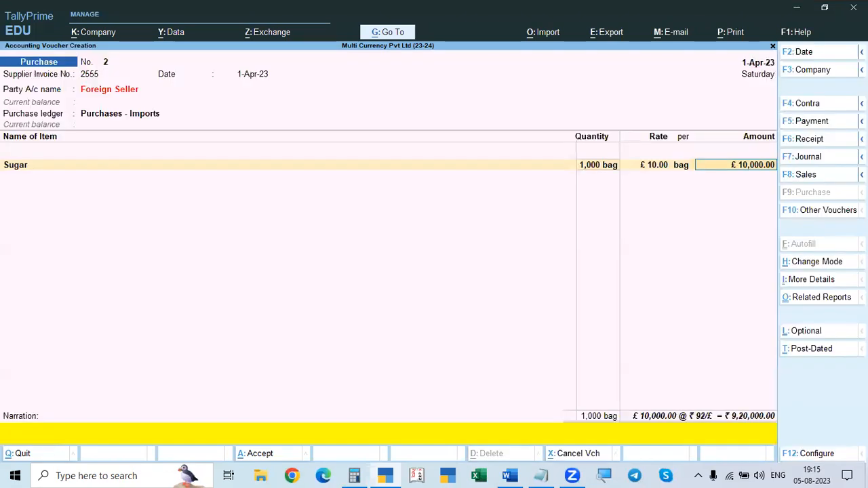
{"action": "key", "text": "Return"}
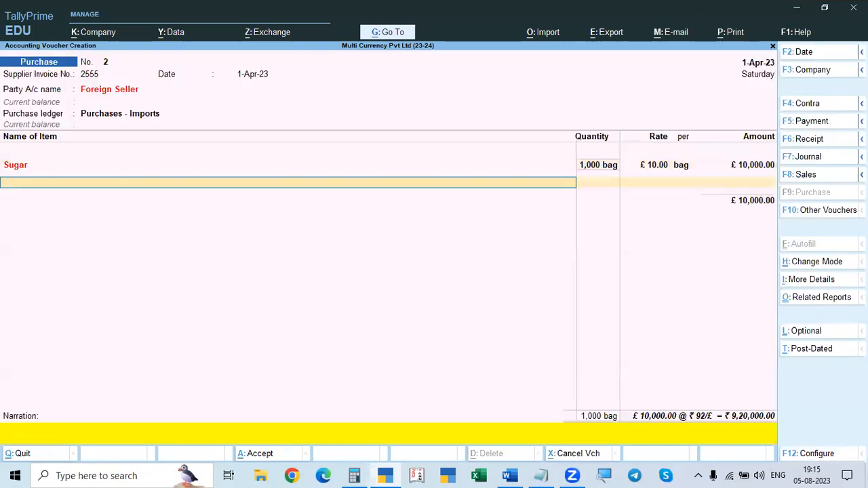
{"action": "key", "text": "alt+Tab"}
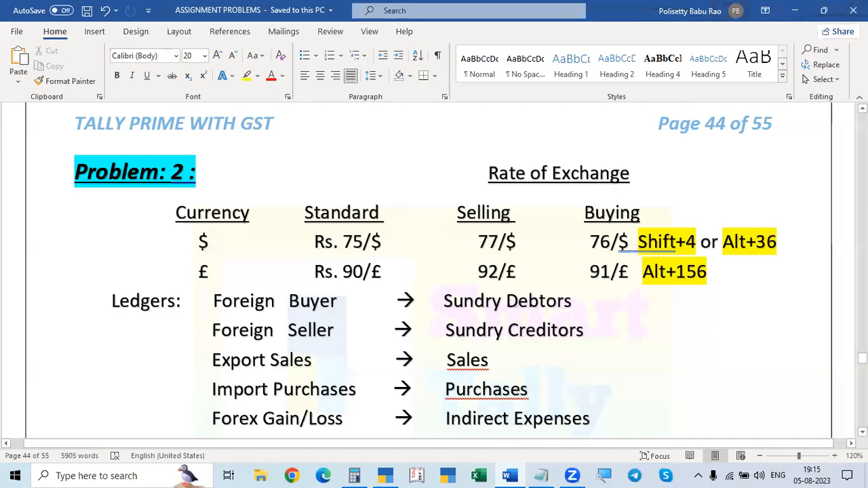
{"action": "scroll", "coordinate": [850, 116], "scroll_direction": "down", "scroll_amount": 1}
{"action": "scroll", "coordinate": [850, 115], "scroll_direction": "down", "scroll_amount": 5}
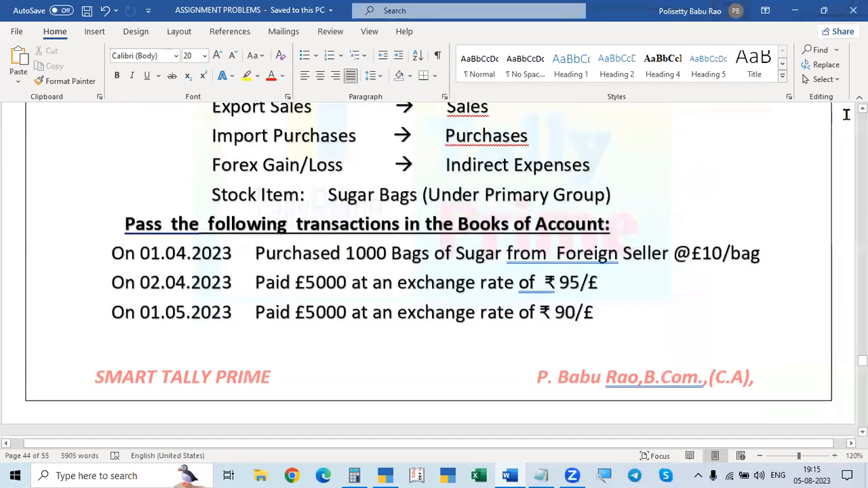
{"action": "key", "text": "alt+Tab"}
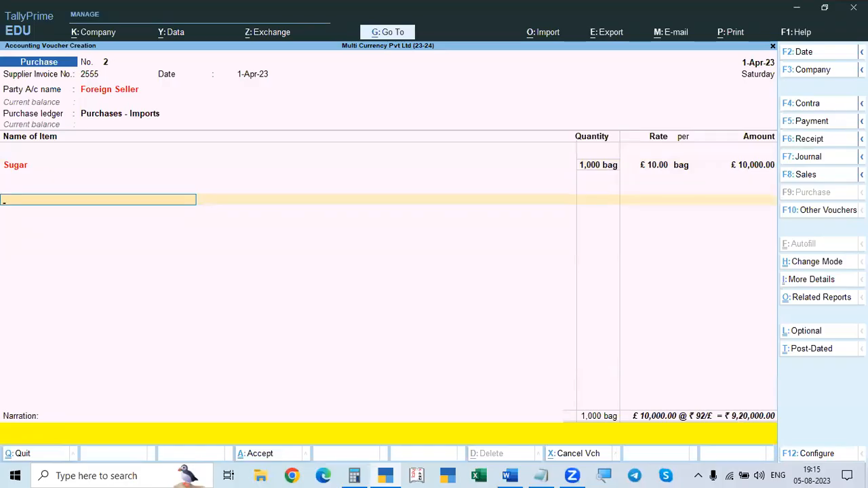
{"action": "key", "text": "Return"}
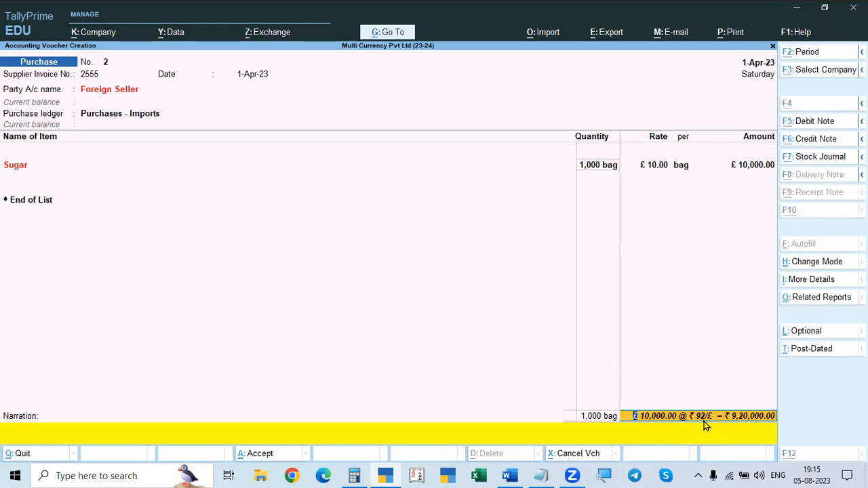
Step: Check Problem 2's rate table in Word and set the Sugar line's rate of exchange to ₹ 91/£ in the purchase voucher
{"action": "key", "text": "alt+Tab"}
{"action": "key", "text": "alt+Tab"}
{"action": "key", "text": "alt+Tab"}
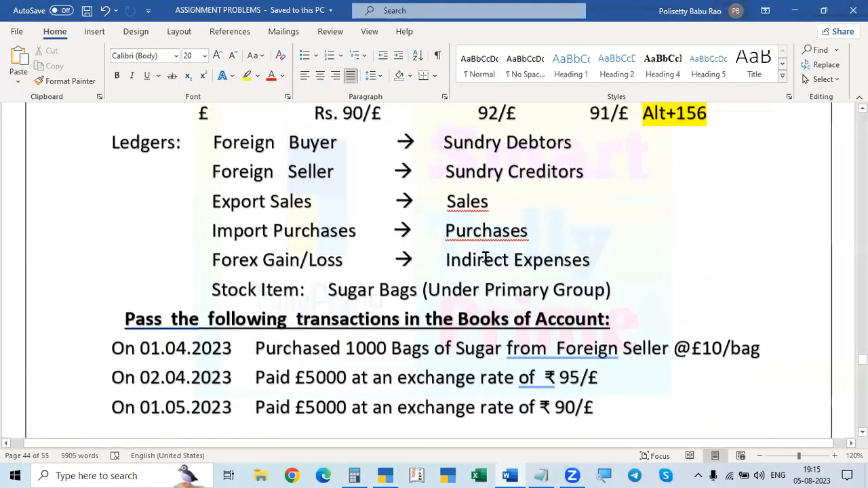
{"action": "scroll", "coordinate": [482, 252], "scroll_direction": "up", "scroll_amount": 1}
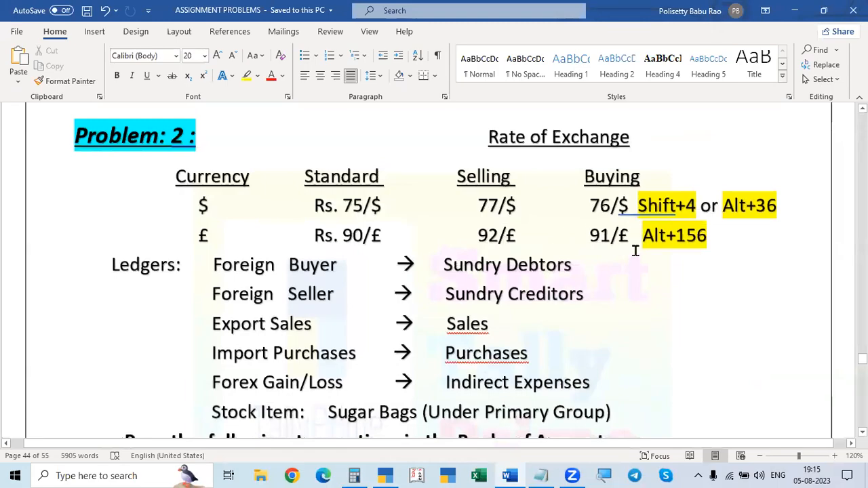
{"action": "key", "text": "alt+Tab"}
{"action": "left_click", "coordinate": [680, 165]}
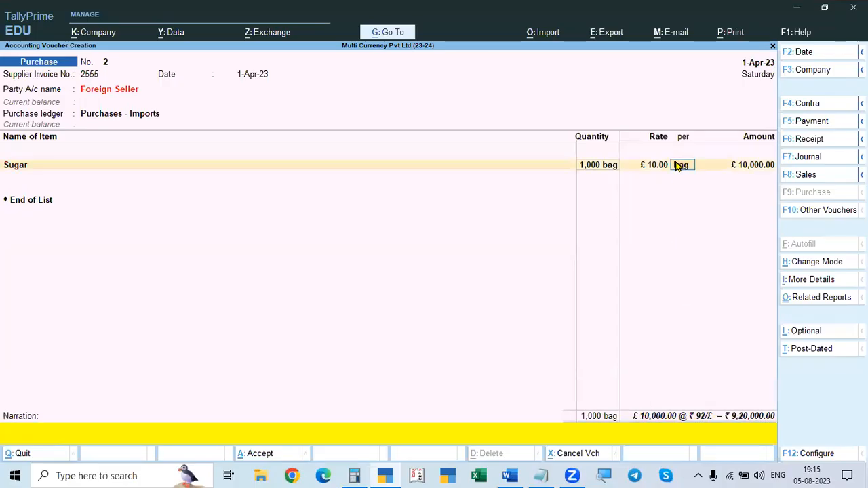
{"action": "key", "text": "Return"}
{"action": "type", "text": "91/£"}
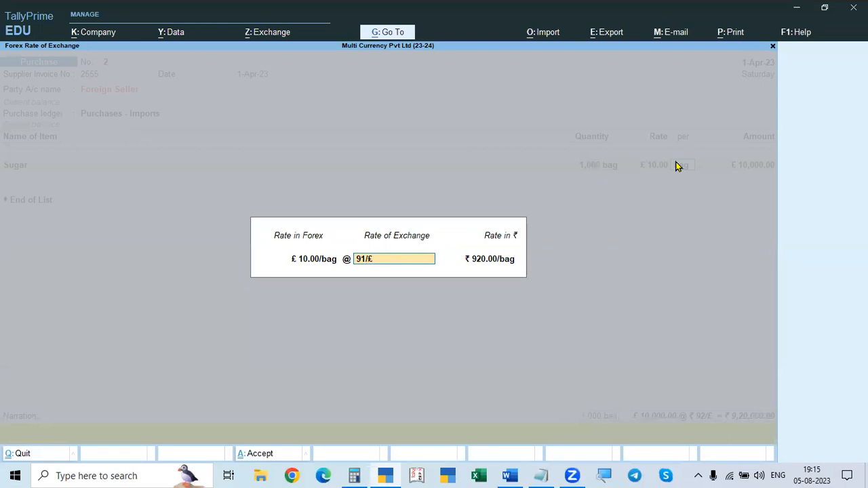
{"action": "key", "text": "Return"}
Step: Recheck the buying rate in Word, end the item and ledger entries and save the purchase voucher without a narration
{"action": "key", "text": "alt+Tab"}
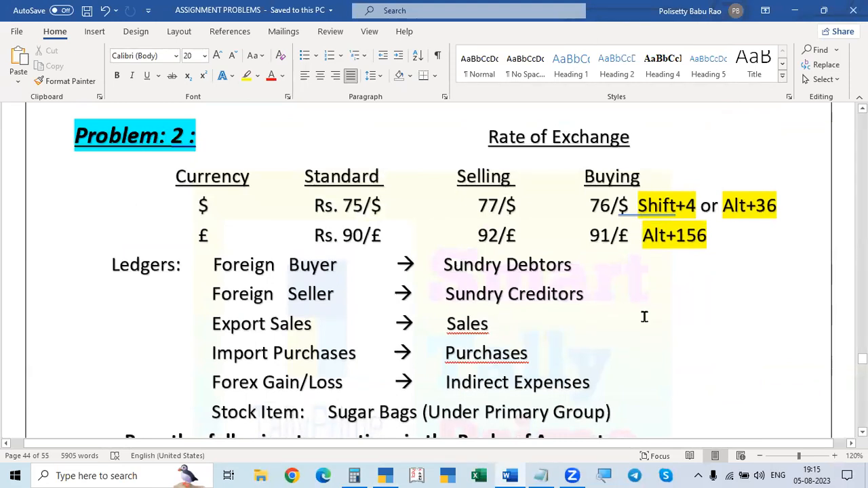
{"action": "key", "text": "alt+Tab"}
{"action": "key", "text": "Return"}
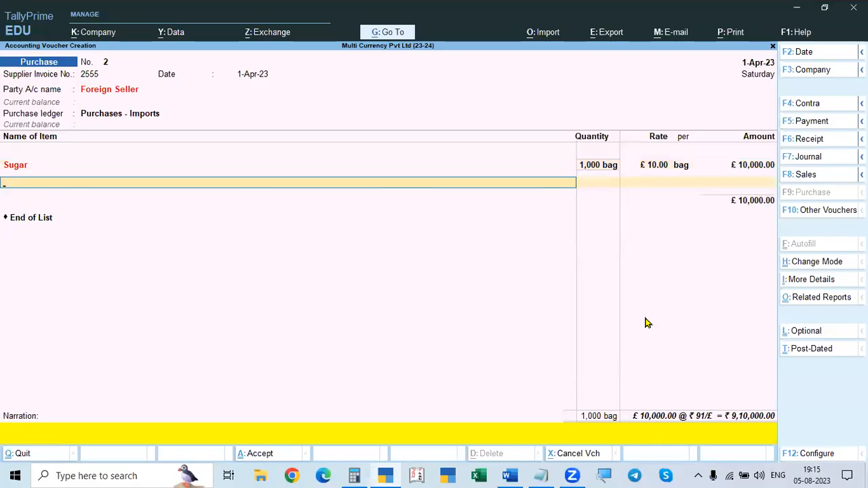
{"action": "key", "text": "Return"}
{"action": "key", "text": "Return"}
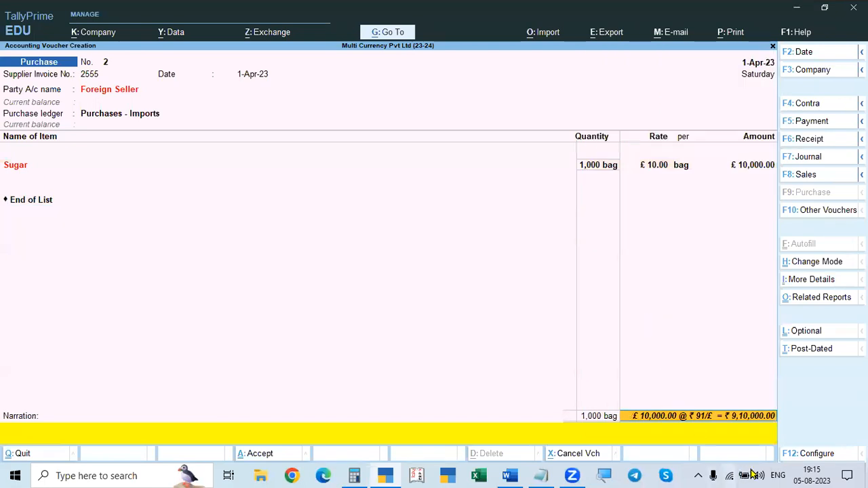
{"action": "key", "text": "Return"}
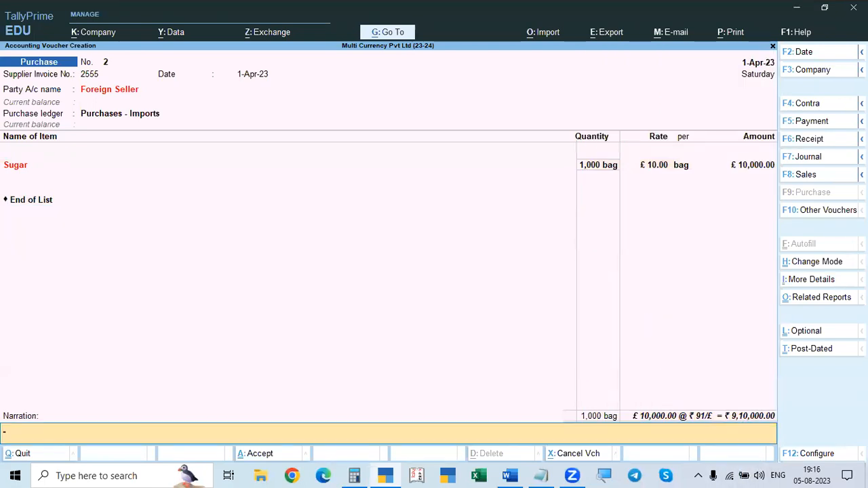
{"action": "key", "text": "Return"}
{"action": "key", "text": "Return"}
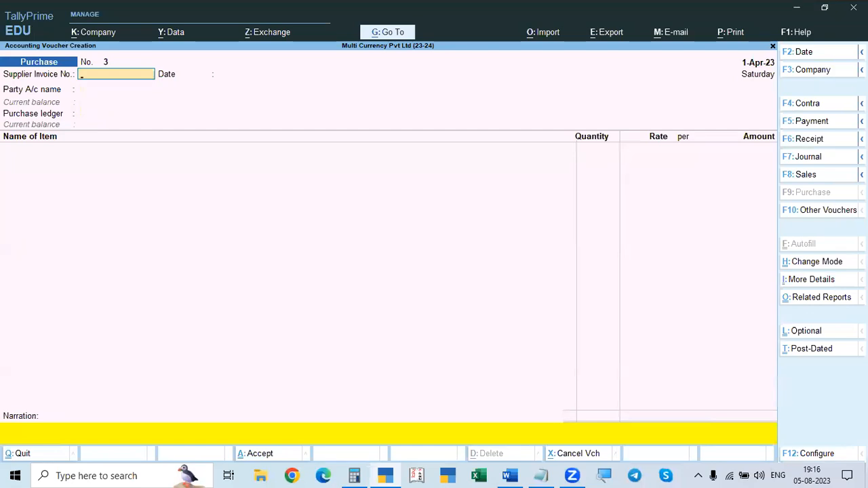
Step: Look up the next transaction in Word and start a Payment voucher in TallyPrime dated 2-Apr-23
{"action": "key", "text": "alt+Tab"}
{"action": "scroll", "coordinate": [673, 351], "scroll_direction": "down", "scroll_amount": 5}
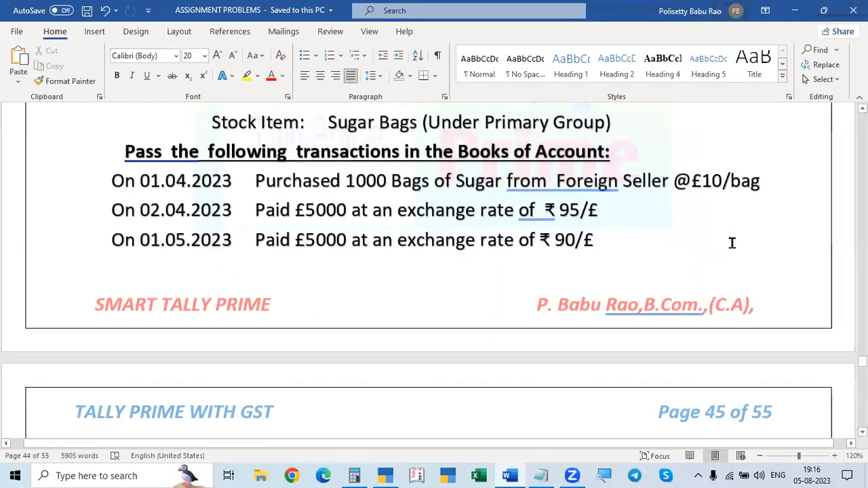
{"action": "key", "text": "alt+Tab"}
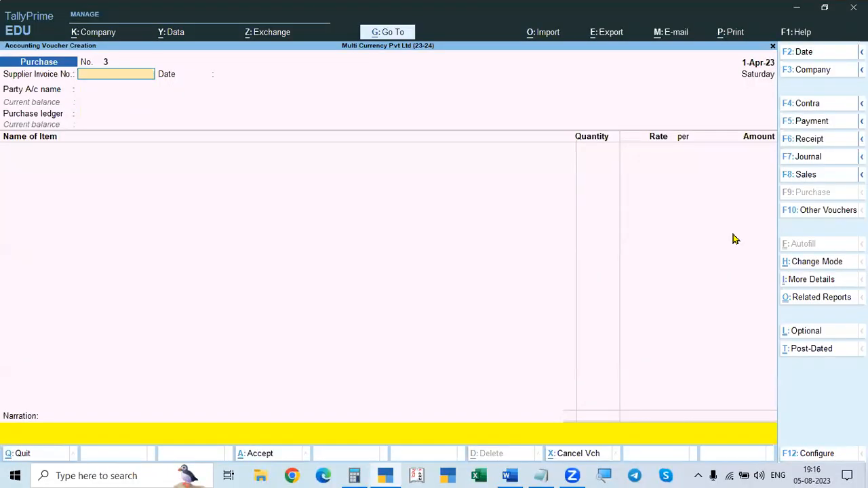
{"action": "key", "text": "F2"}
{"action": "type", "text": "2-4"}
{"action": "key", "text": "Return"}
{"action": "key", "text": "F5"}
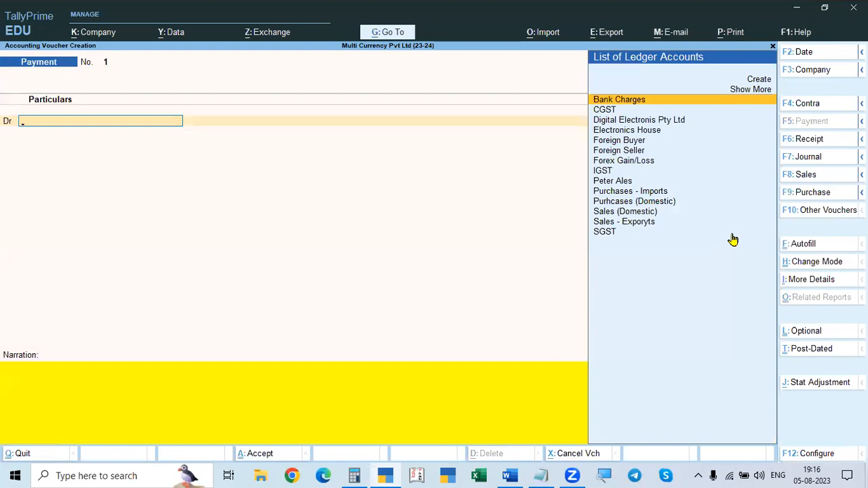
Step: Select Foreign Seller as the payment voucher's debit ledger, checking the 02.04.2023 payment's details in Word
{"action": "key", "text": "alt+Tab"}
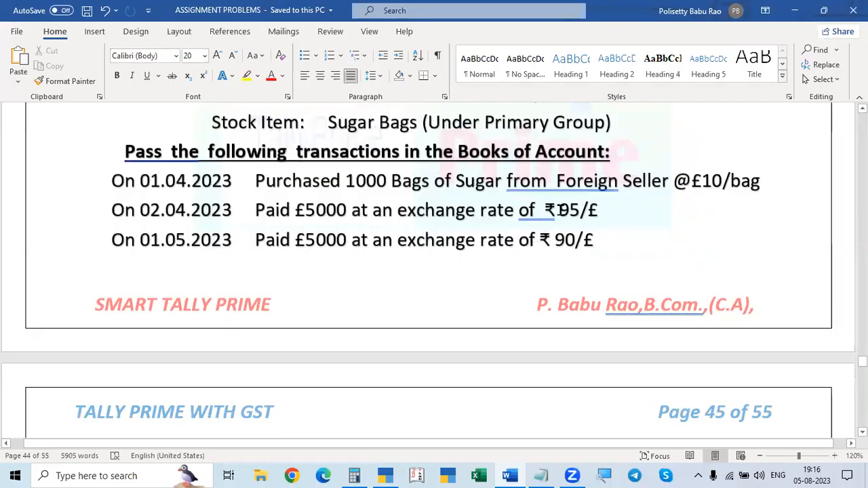
{"action": "key", "text": "alt+Tab"}
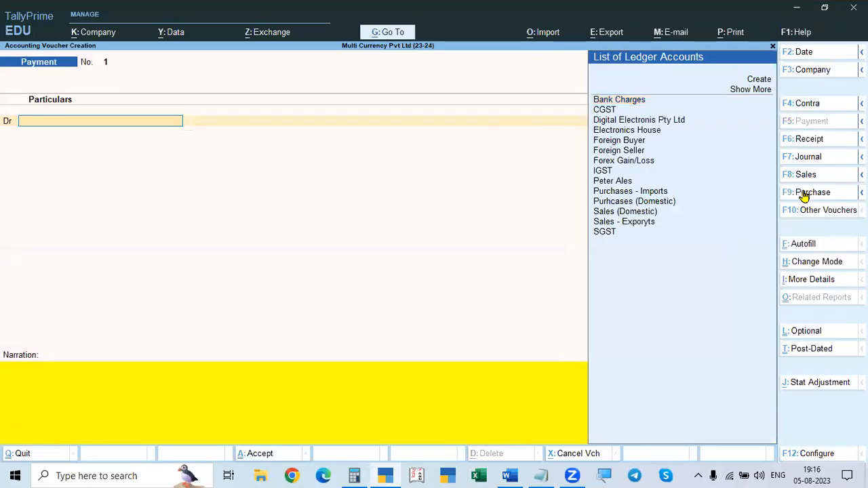
{"action": "key", "text": "Down"}
{"action": "key", "text": "Down"}
{"action": "key", "text": "Down"}
{"action": "key", "text": "Down"}
{"action": "key", "text": "Down"}
{"action": "key", "text": "Down"}
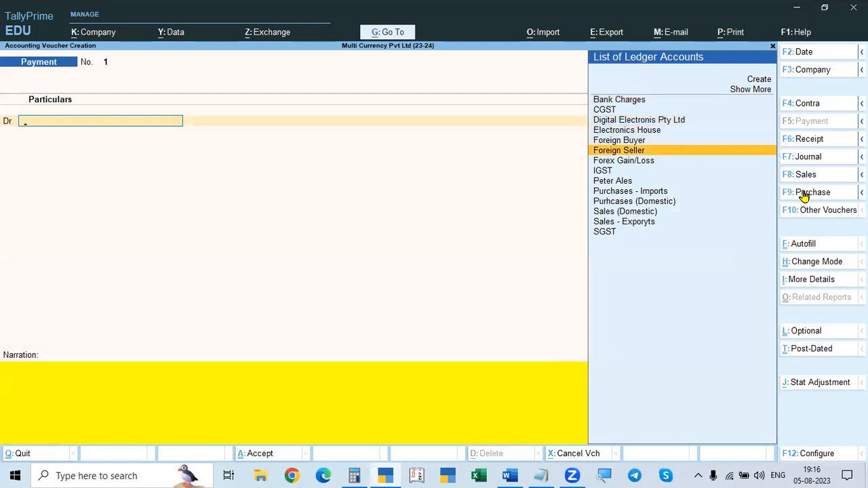
{"action": "key", "text": "Return"}
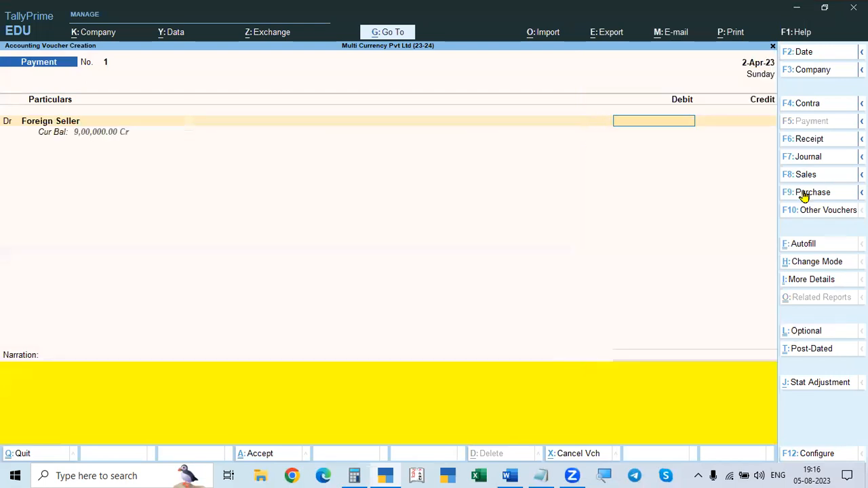
{"action": "key", "text": "alt+Tab"}
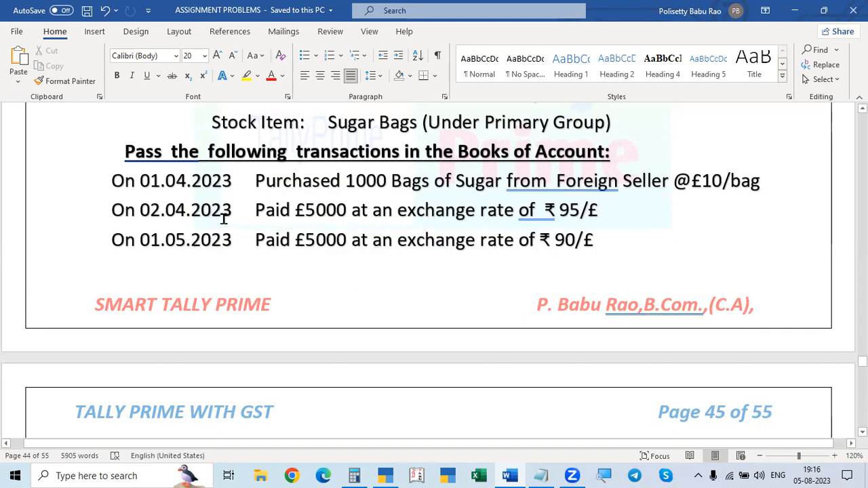
Step: Switch back to TallyPrime and enter £5000 as Foreign Seller's debit amount in the payment voucher
{"action": "key", "text": "alt+Tab"}
{"action": "key", "text": "alt+Tab"}
{"action": "key", "text": "alt+Tab"}
{"action": "type", "text": "8"}
{"action": "type", "text": "5000"}
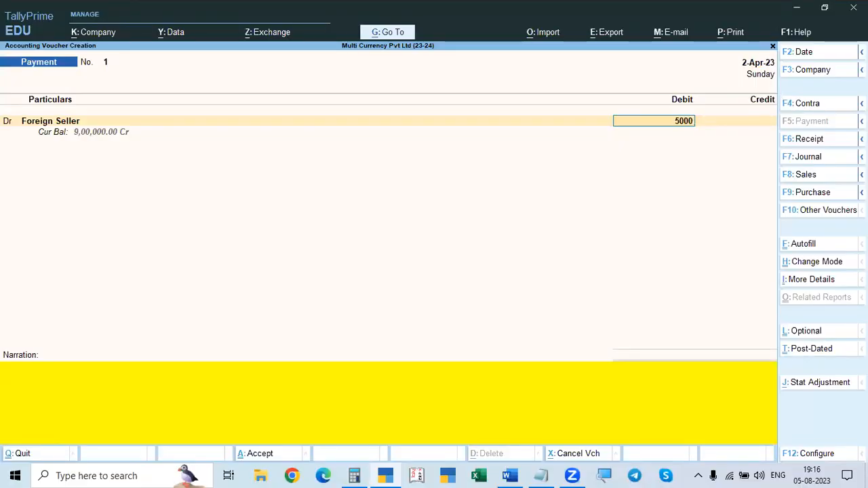
{"action": "key", "text": "alt"}
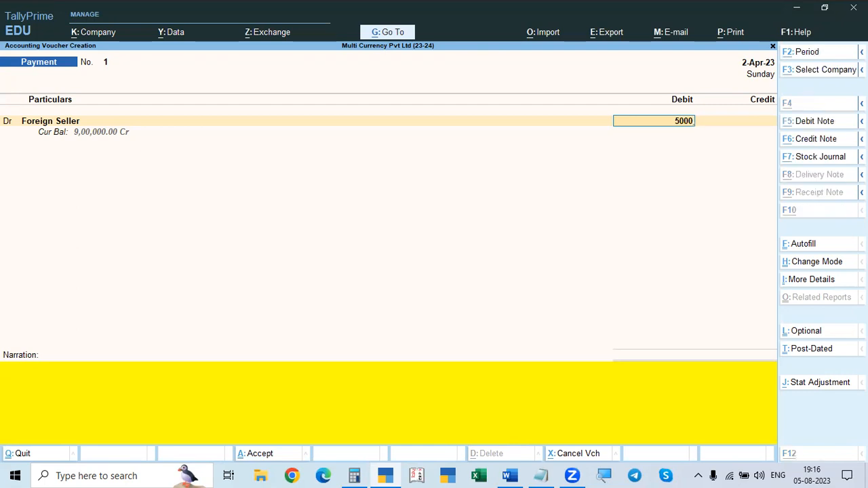
{"action": "type", "text": "€"}
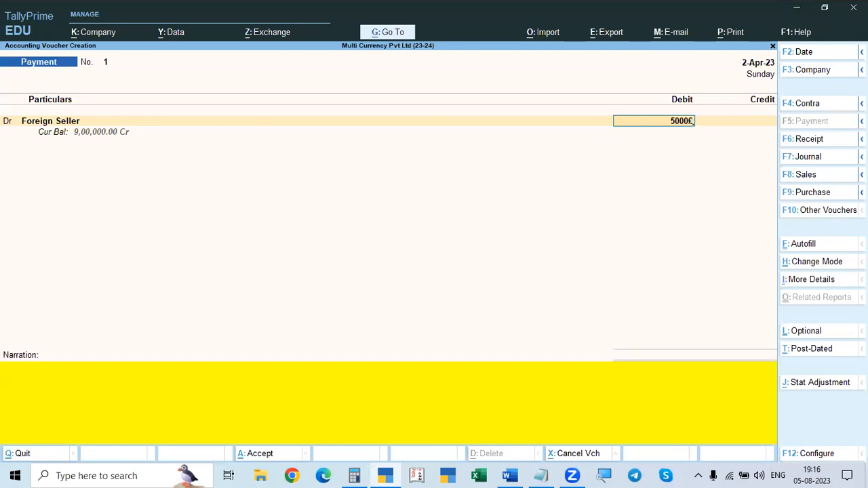
{"action": "key", "text": "Return"}
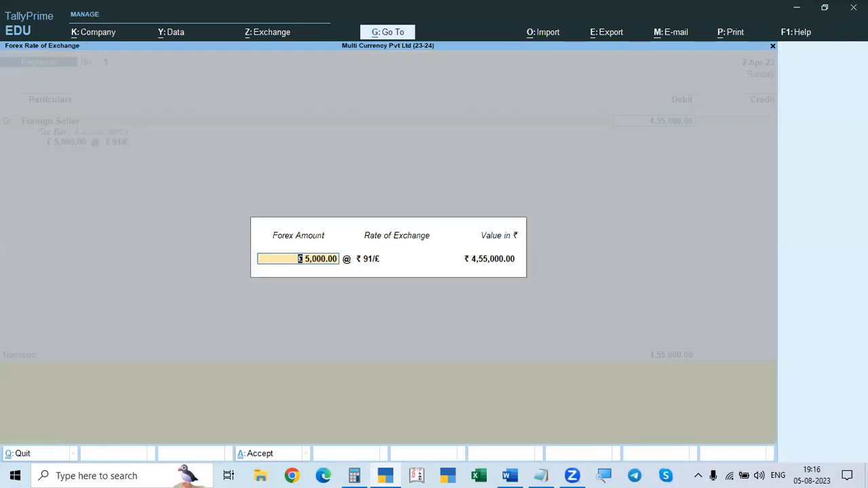
Step: Check the 02.04.2023 payment's exchange rate in Word and set Foreign Seller's rate of exchange to ₹ 95/£
{"action": "key", "text": "alt+Tab"}
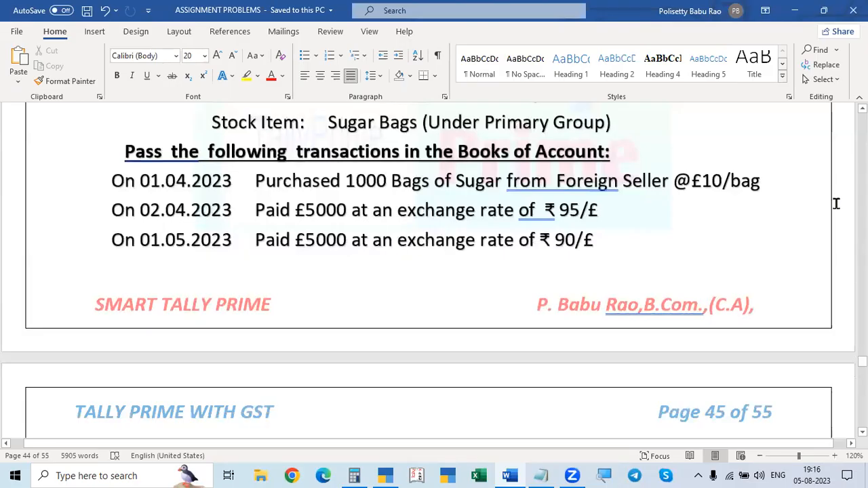
{"action": "key", "text": "alt+Tab"}
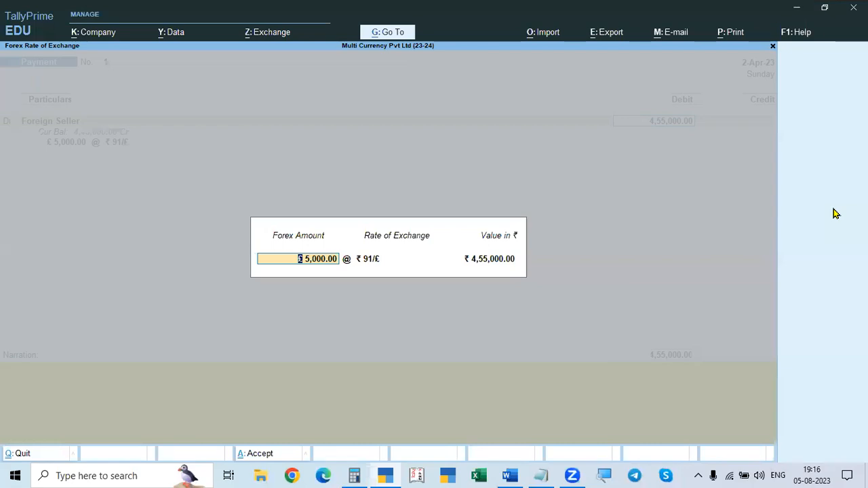
{"action": "key", "text": "alt+Tab"}
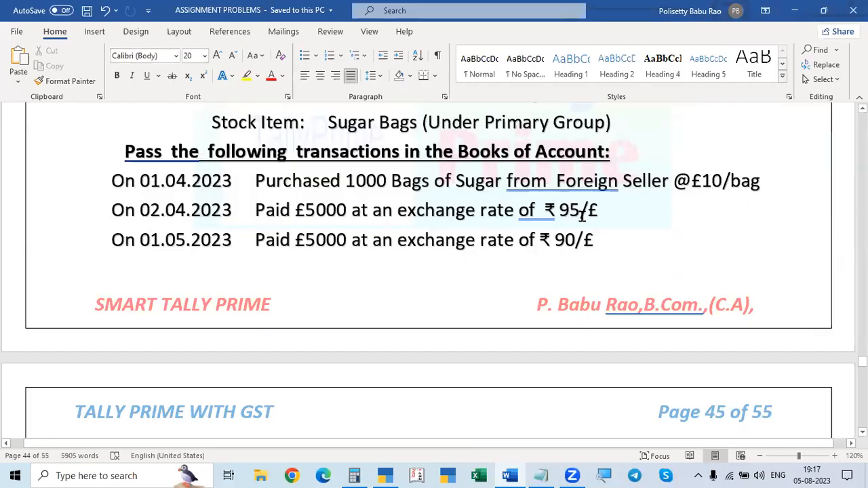
{"action": "key", "text": "alt+Tab"}
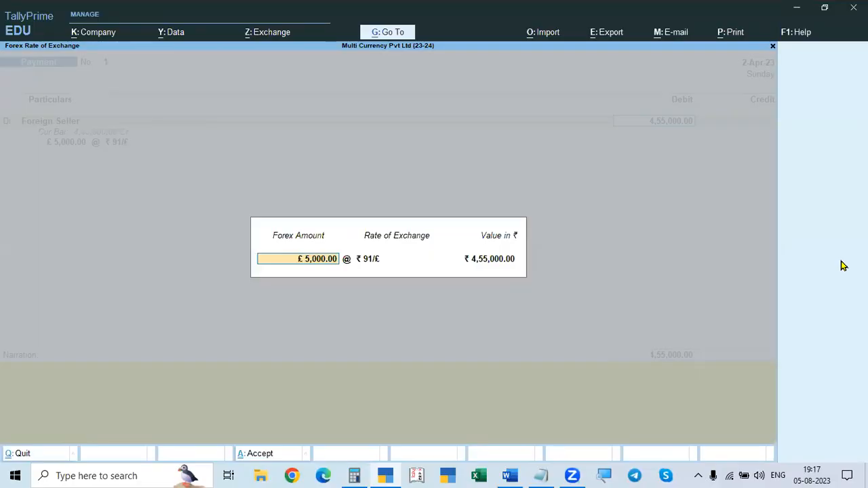
{"action": "key", "text": "Return"}
{"action": "type", "text": "95"}
{"action": "key", "text": "Return"}
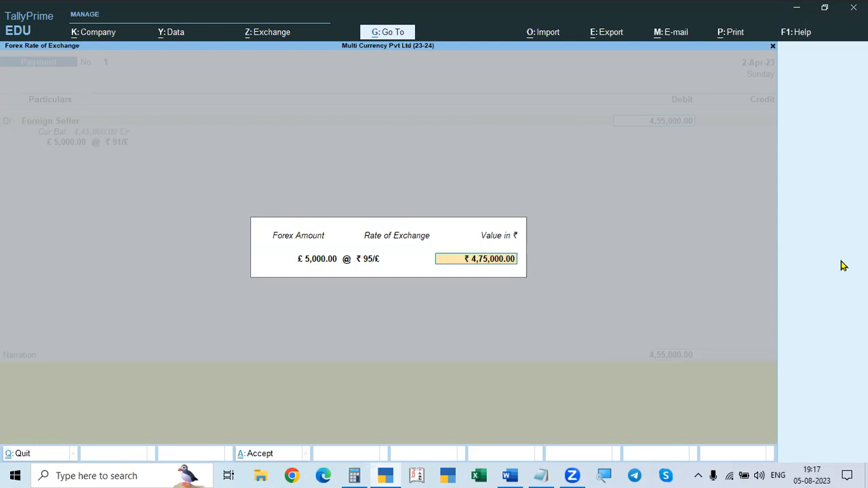
{"action": "key", "text": "Return"}
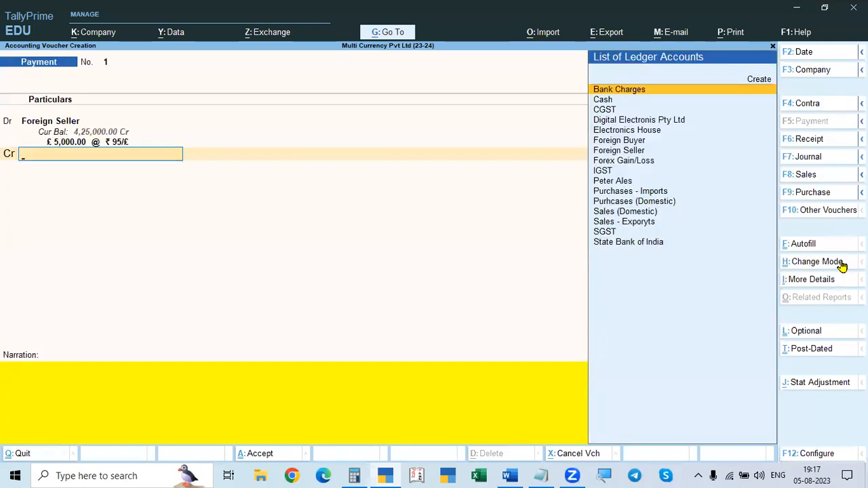
Step: Select State Bank of India as the credit ledger, checking the problem in Word, and accept £5,000 at ₹ 95/£
{"action": "key", "text": "Down"}
{"action": "key", "text": "Down"}
{"action": "key", "text": "alt+Tab"}
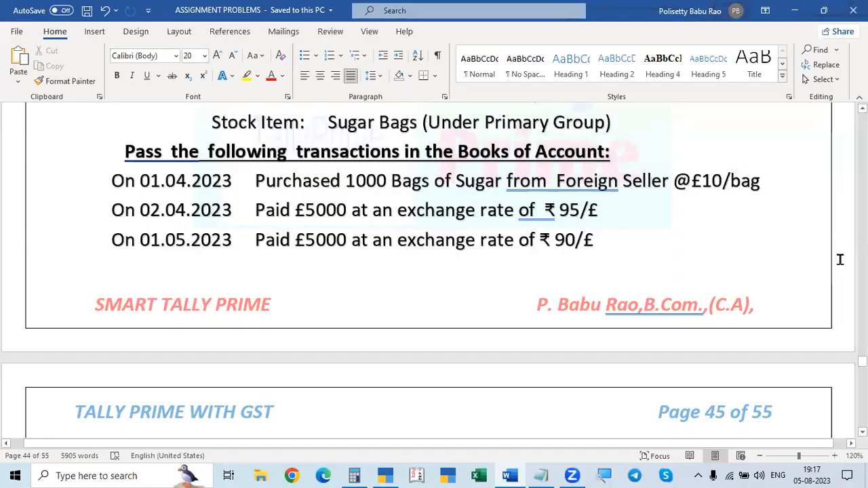
{"action": "key", "text": "alt+Tab"}
{"action": "key", "text": "Down"}
{"action": "key", "text": "Down"}
{"action": "key", "text": "Down"}
{"action": "key", "text": "Down"}
{"action": "key", "text": "Down"}
{"action": "key", "text": "Down"}
{"action": "key", "text": "Down"}
{"action": "key", "text": "Down"}
{"action": "key", "text": "Down"}
{"action": "key", "text": "Down"}
{"action": "key", "text": "Down"}
{"action": "key", "text": "Down"}
{"action": "key", "text": "Down"}
{"action": "key", "text": "Return"}
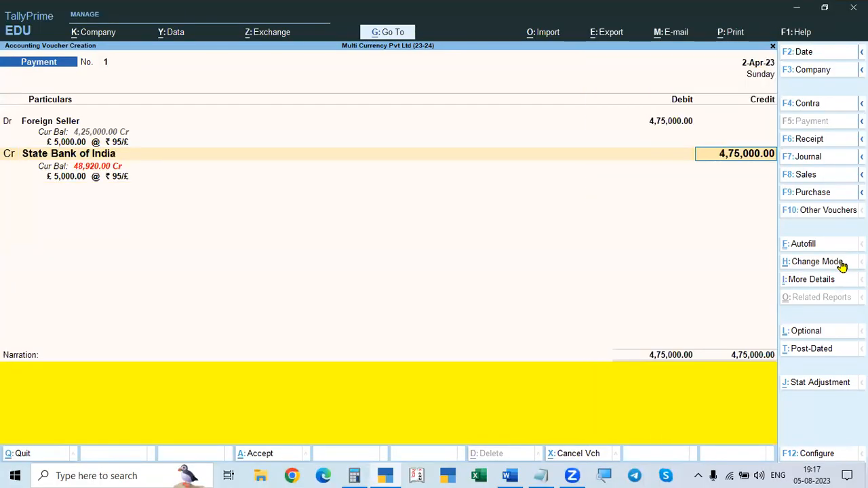
{"action": "key", "text": "Return"}
{"action": "key", "text": "Return"}
{"action": "key", "text": "Return"}
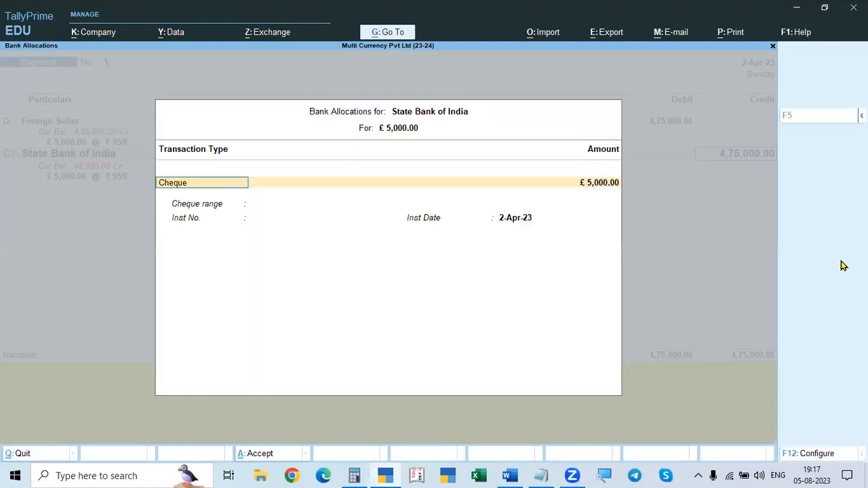
Step: Set the bank allocation's transaction type to e-Fund Transfer with blank account details and the bank name Not Applicable
{"action": "key", "text": "BackSpace"}
{"action": "key", "text": "Down"}
{"action": "key", "text": "Down"}
{"action": "key", "text": "Down"}
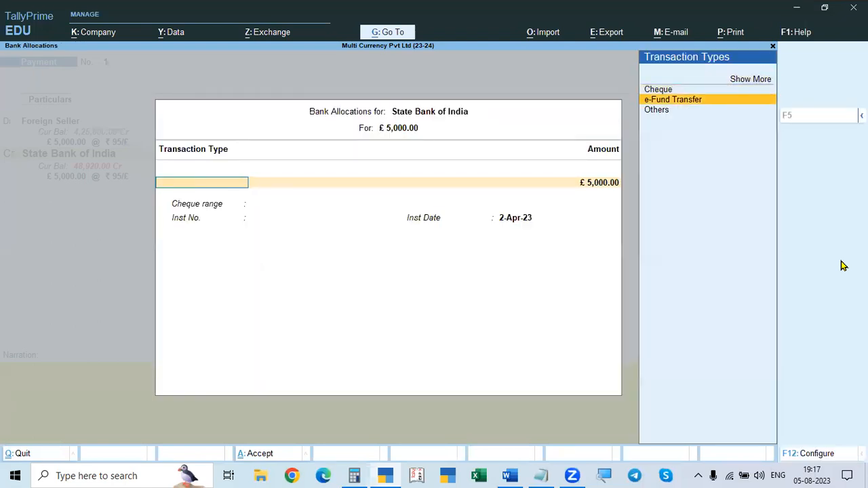
{"action": "key", "text": "Return"}
{"action": "key", "text": "Return"}
{"action": "key", "text": "Return"}
{"action": "key", "text": "Return"}
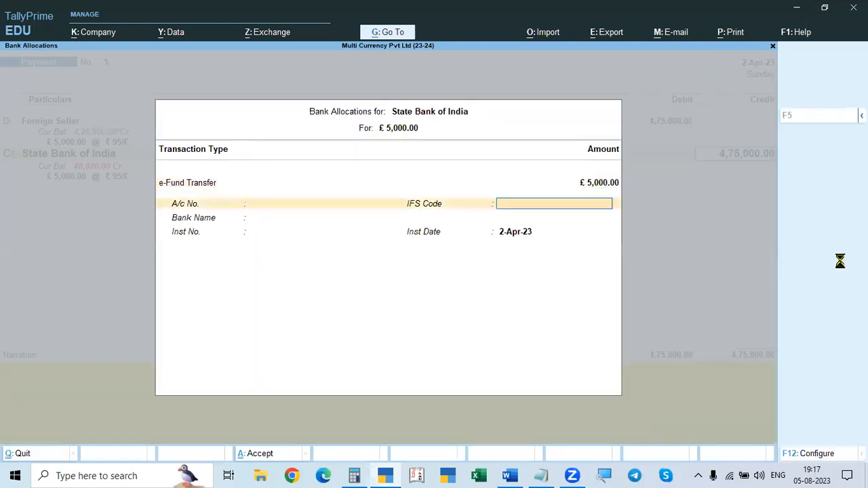
{"action": "key", "text": "Return"}
Step: Enter GS as the transfer's instrument number and save the payment voucher without a narration
{"action": "key", "text": "Return"}
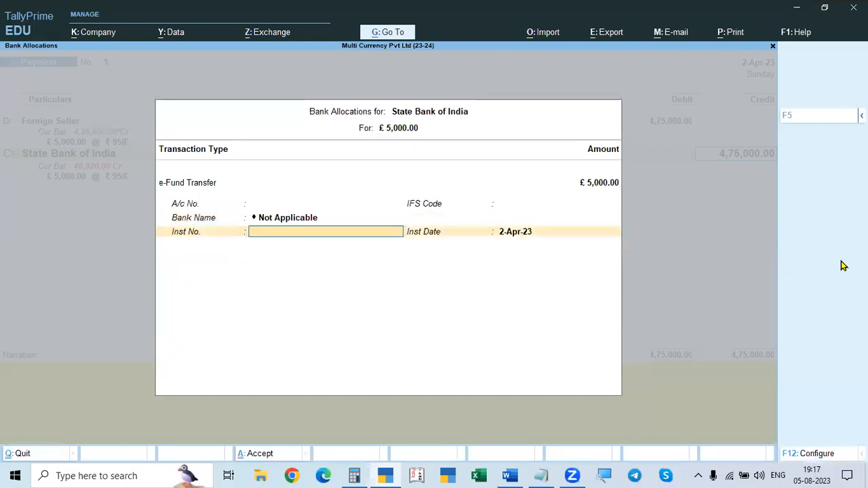
{"action": "type", "text": "rt"}
{"action": "key", "text": "BackSpace"}
{"action": "key", "text": "BackSpace"}
{"action": "type", "text": "GS"}
{"action": "key", "text": "Return"}
{"action": "key", "text": "Return"}
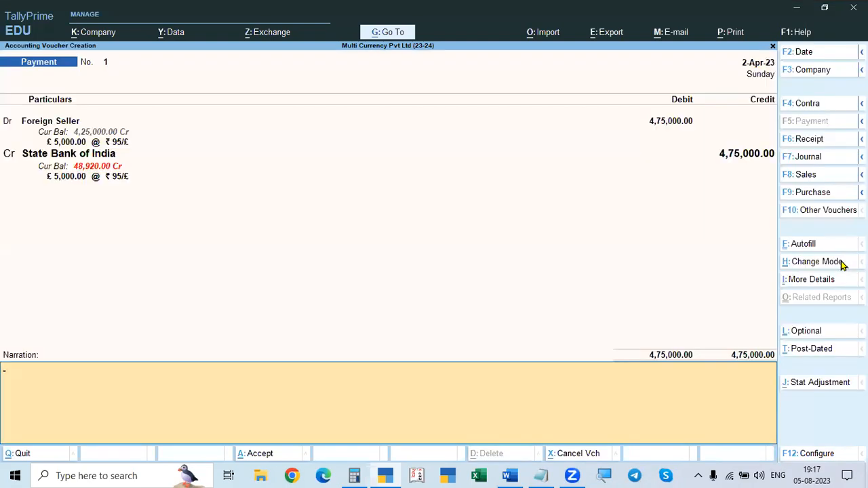
{"action": "key", "text": "Return"}
{"action": "key", "text": "Return"}
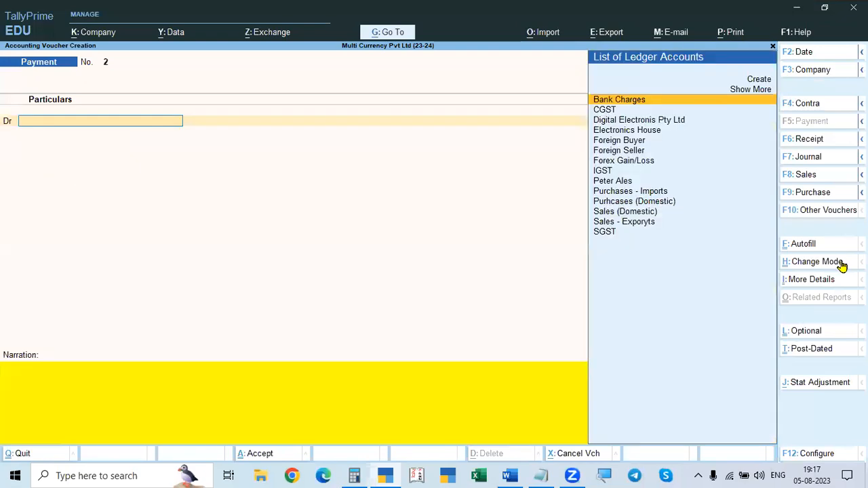
Step: Look up the next transaction in Word, close the blank payment voucher and reopen voucher entry from the Gateway of Tally
{"action": "key", "text": "alt+Tab"}
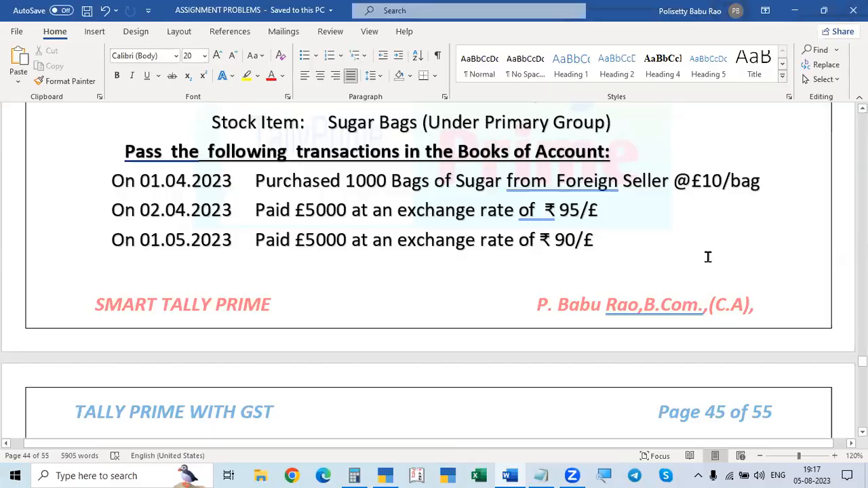
{"action": "key", "text": "alt+Tab"}
{"action": "key", "text": "Escape"}
{"action": "key", "text": "y"}
{"action": "key", "text": "Down"}
{"action": "key", "text": "Down"}
{"action": "key", "text": "Down"}
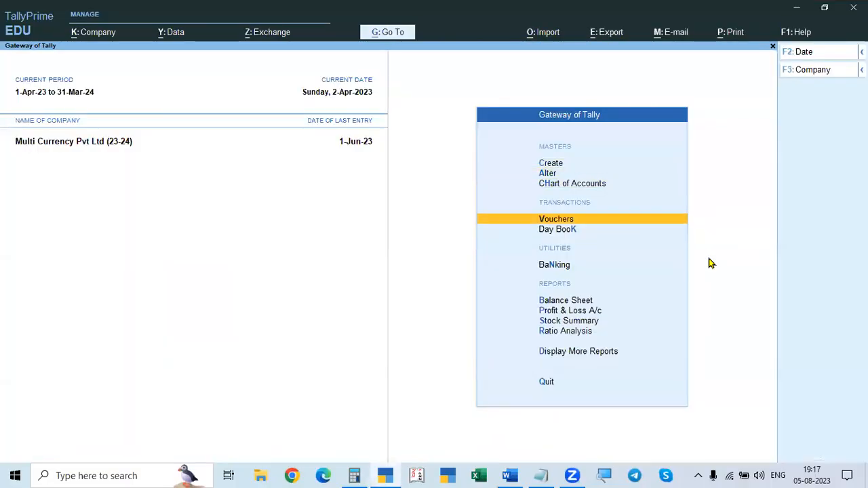
{"action": "key", "text": "Return"}
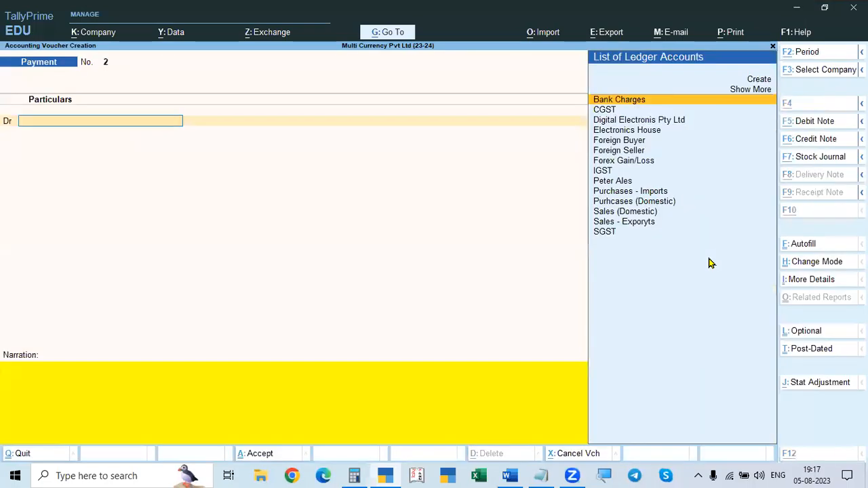
Step: Recheck the 01.05.2023 payment in Word, date the new payment voucher 1-May-23 and select Foreign Seller as its debit ledger
{"action": "key", "text": "alt+Tab"}
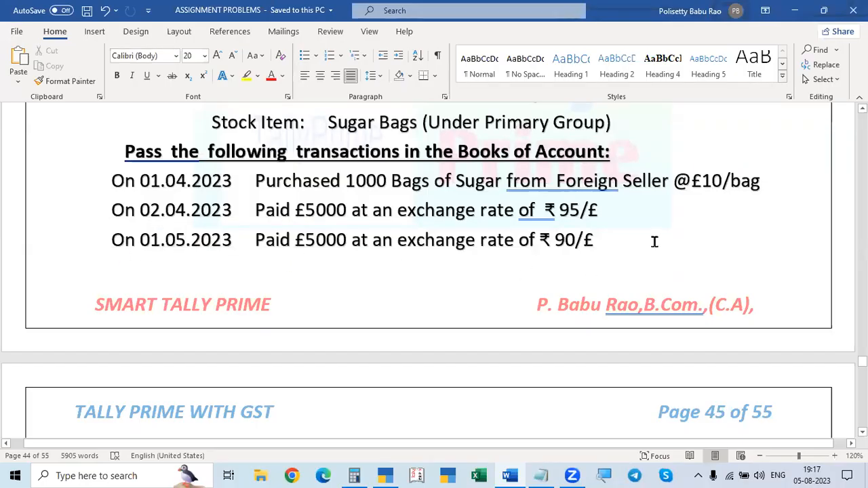
{"action": "key", "text": "alt+Tab"}
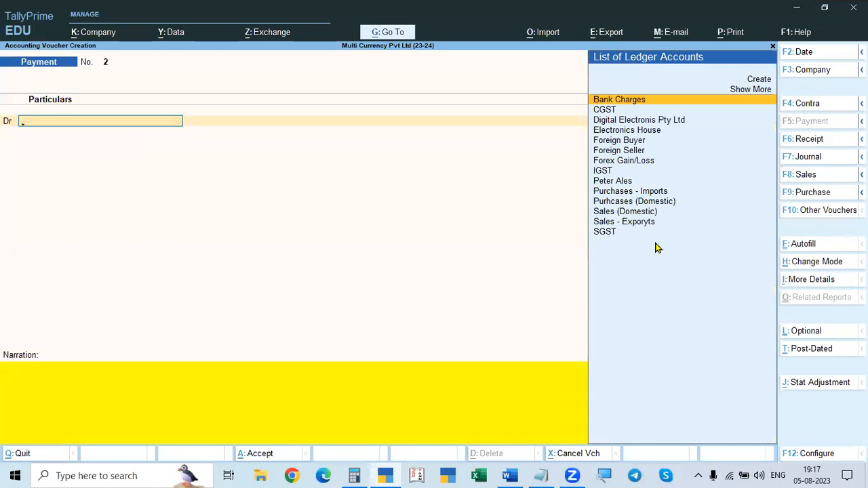
{"action": "key", "text": "F2"}
{"action": "type", "text": "1.5"}
{"action": "key", "text": "Return"}
{"action": "key", "text": "Down"}
{"action": "key", "text": "Down"}
{"action": "key", "text": "Down"}
{"action": "key", "text": "Down"}
{"action": "key", "text": "Down"}
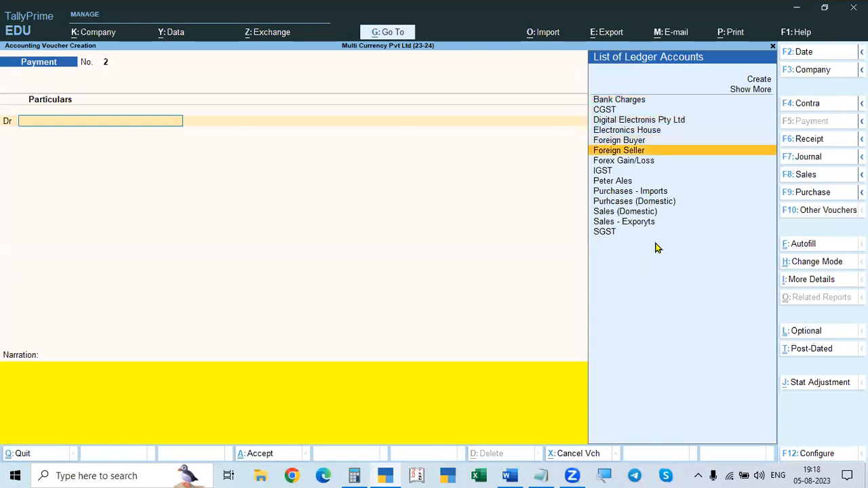
{"action": "key", "text": "Return"}
Step: Confirm the second payment's amount in Word and enter £5000 as Foreign Seller's debit in the 1-May-23 voucher
{"action": "key", "text": "alt+Tab"}
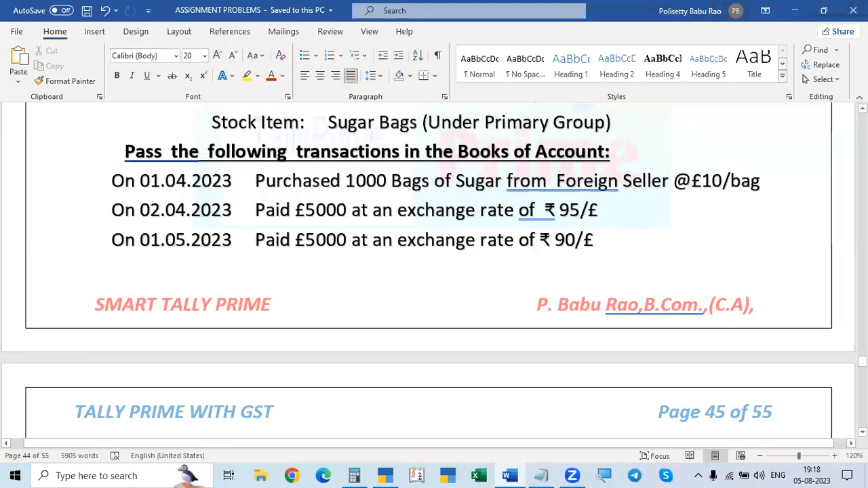
{"action": "key", "text": "alt+Tab"}
{"action": "type", "text": "5000"}
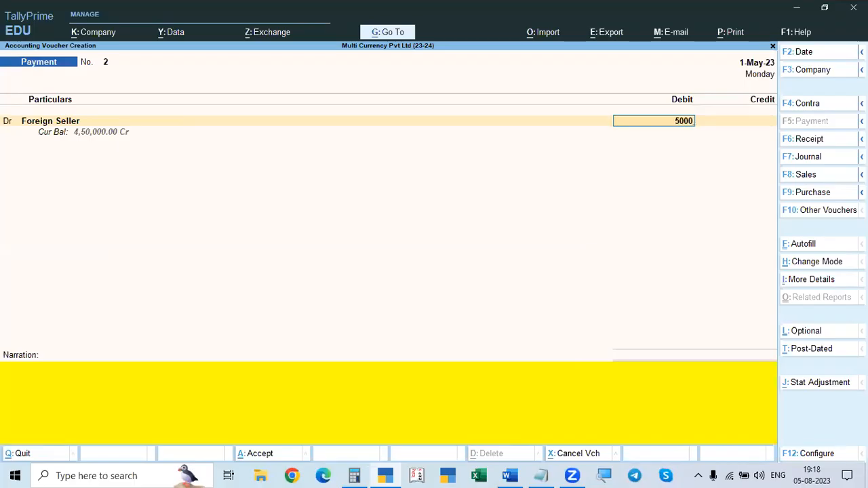
{"action": "type", "text": "€"}
{"action": "key", "text": "Return"}
Step: Check the 01.05.2023 payment's exchange rate in Word and set Foreign Seller's rate of exchange to ₹ 90/£
{"action": "key", "text": "alt+Tab"}
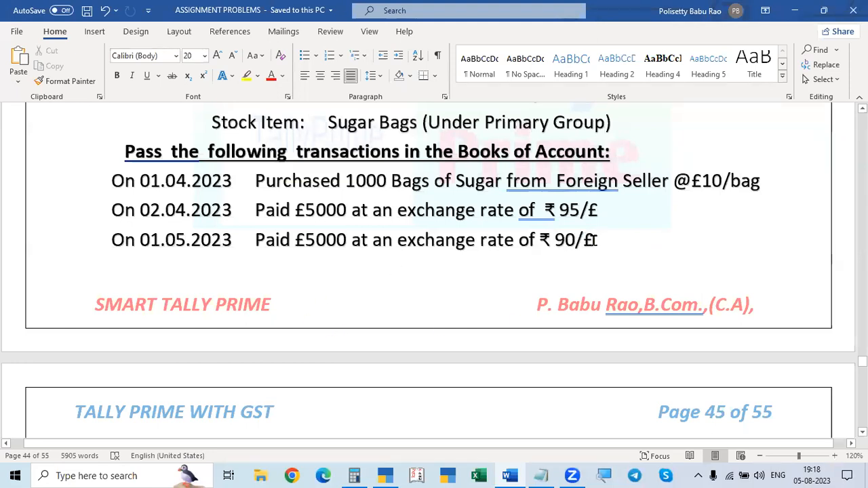
{"action": "key", "text": "alt+Tab"}
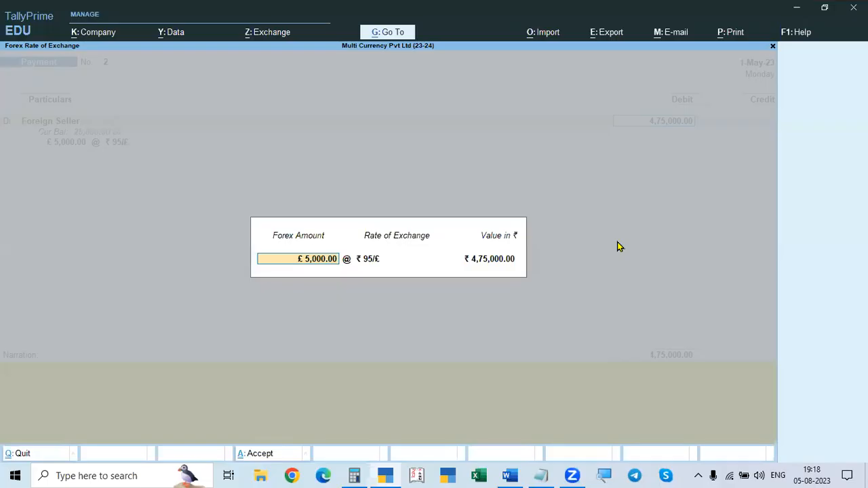
{"action": "key", "text": "Return"}
{"action": "type", "text": "90"}
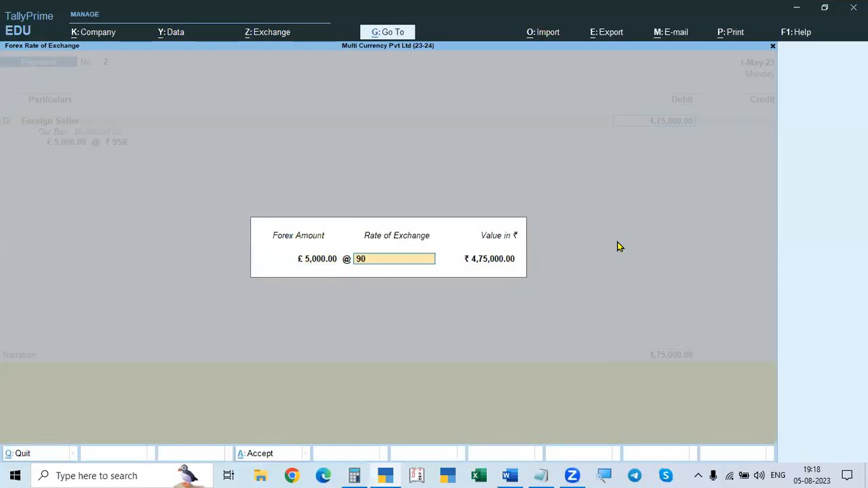
{"action": "key", "text": "Return"}
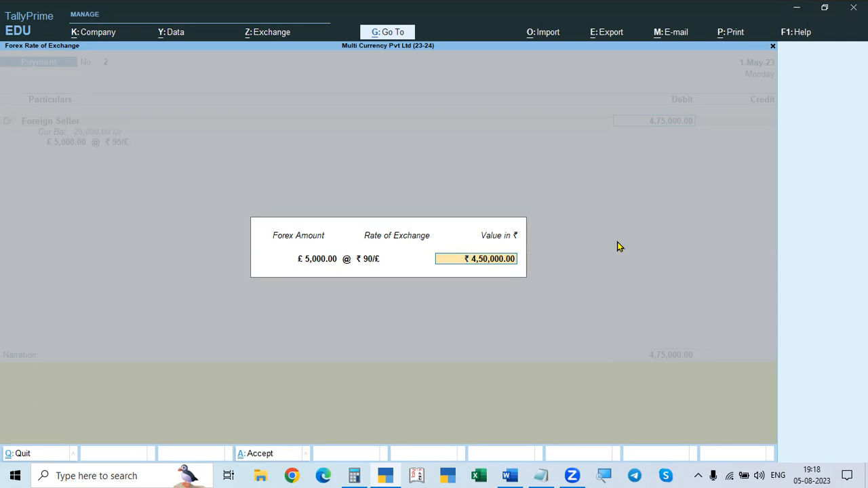
{"action": "key", "text": "Return"}
Step: Credit State Bank of India in the 1-May-23 voucher, accepting £5,000 at ₹ 90/£
{"action": "key", "text": "Return"}
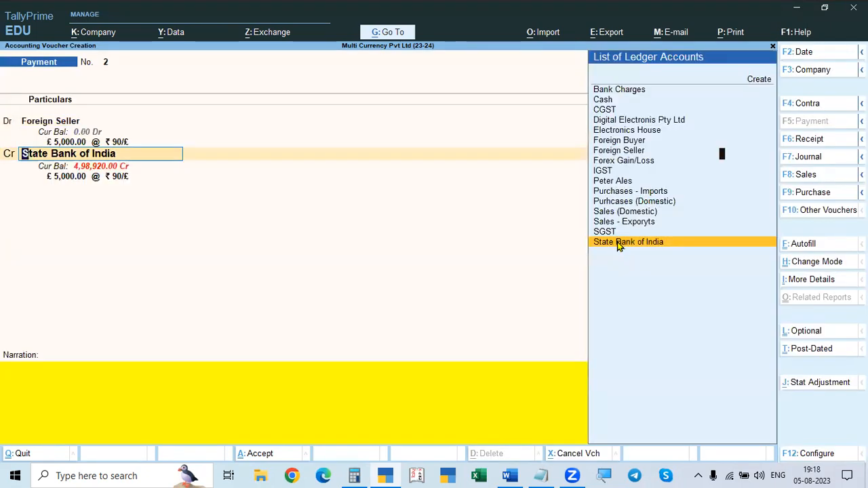
{"action": "key", "text": "Return"}
{"action": "key", "text": "Return"}
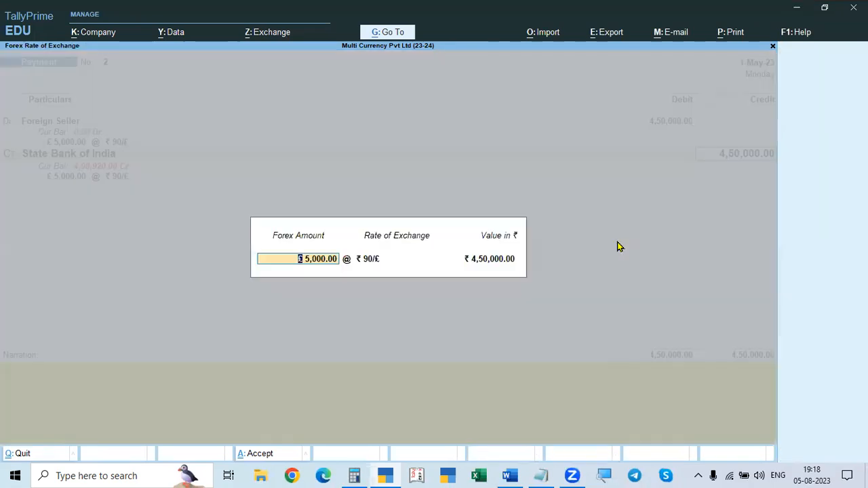
{"action": "key", "text": "Return"}
{"action": "key", "text": "Return"}
{"action": "key", "text": "Return"}
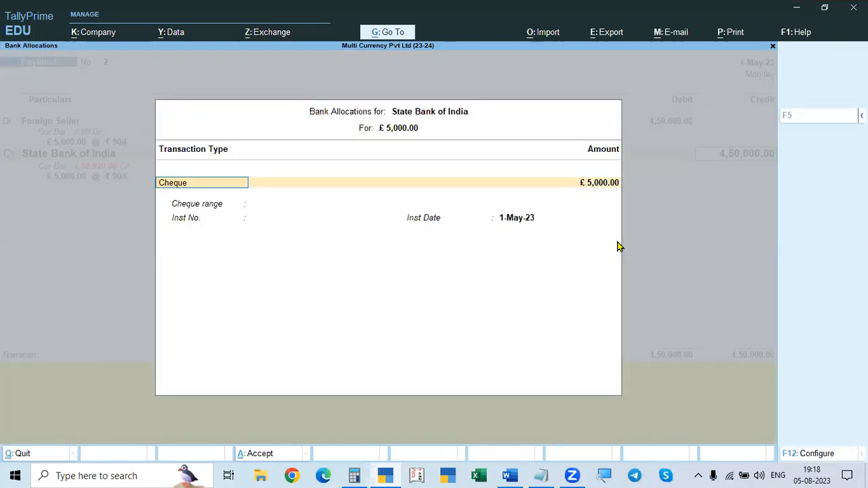
Step: Set State Bank of India's bank allocation to e-Fund Transfer, leaving the account details blank and the bank name Not Applicable
{"action": "key", "text": "BackSpace"}
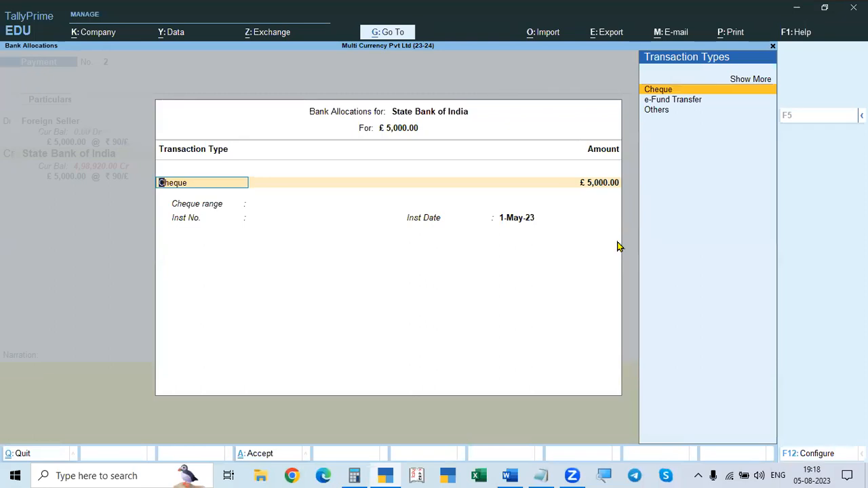
{"action": "key", "text": "Right"}
{"action": "key", "text": "BackSpace"}
{"action": "key", "text": "BackSpace"}
{"action": "key", "text": "BackSpace"}
{"action": "key", "text": "BackSpace"}
{"action": "key", "text": "BackSpace"}
{"action": "key", "text": "BackSpace"}
{"action": "key", "text": "Down"}
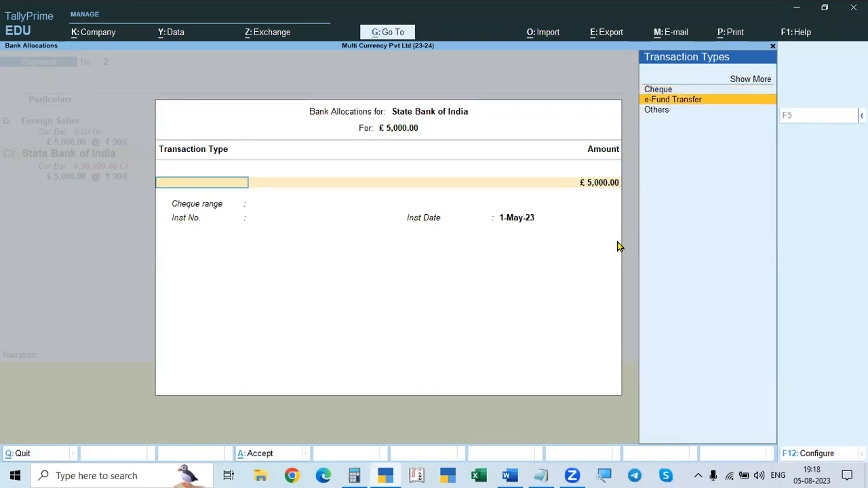
{"action": "key", "text": "Return"}
{"action": "key", "text": "Return"}
{"action": "key", "text": "Return"}
{"action": "key", "text": "Return"}
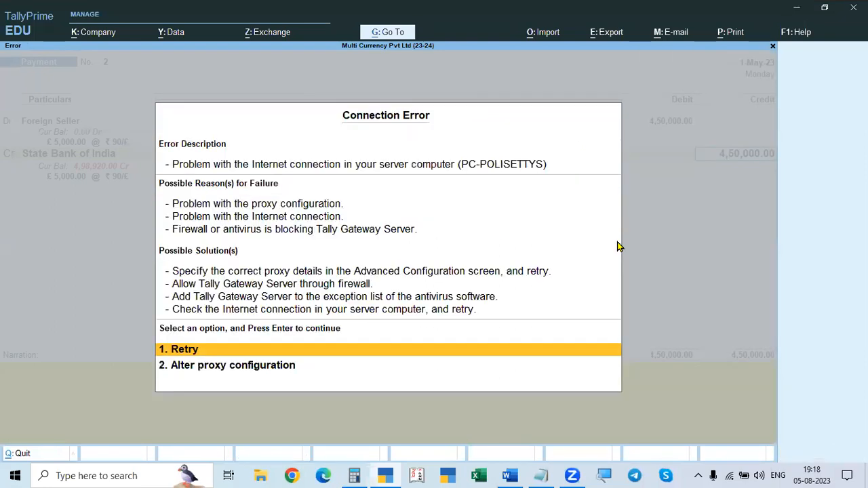
{"action": "key", "text": "Escape"}
{"action": "key", "text": "Return"}
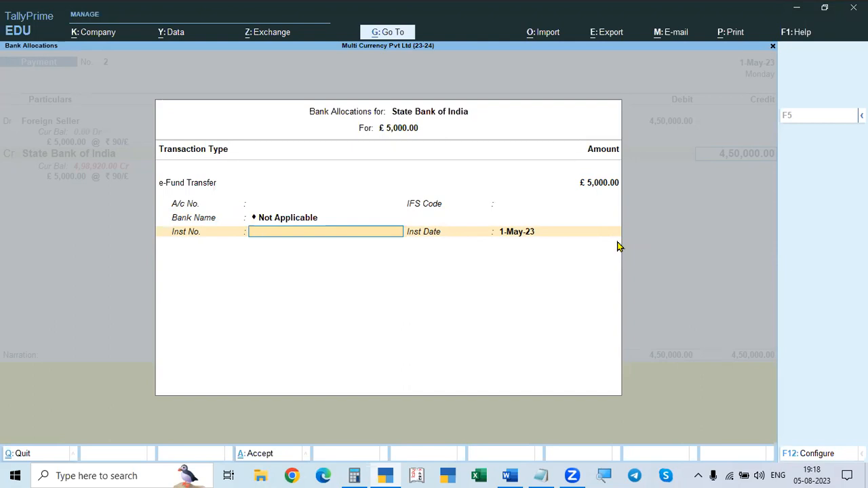
Step: Enter ONLINE as the transfer's instrument number and accept the 1-May-23 payment voucher without a narration
{"action": "type", "text": "ONLINE"}
{"action": "key", "text": "Return"}
{"action": "key", "text": "Return"}
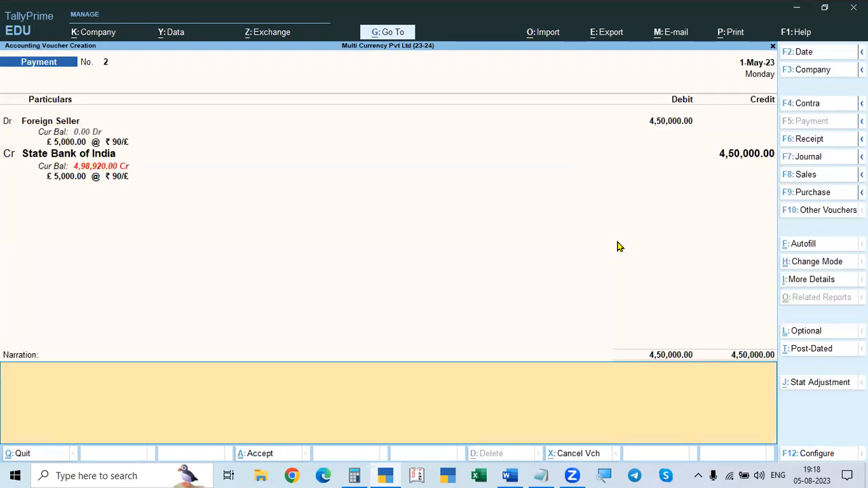
{"action": "key", "text": "Return"}
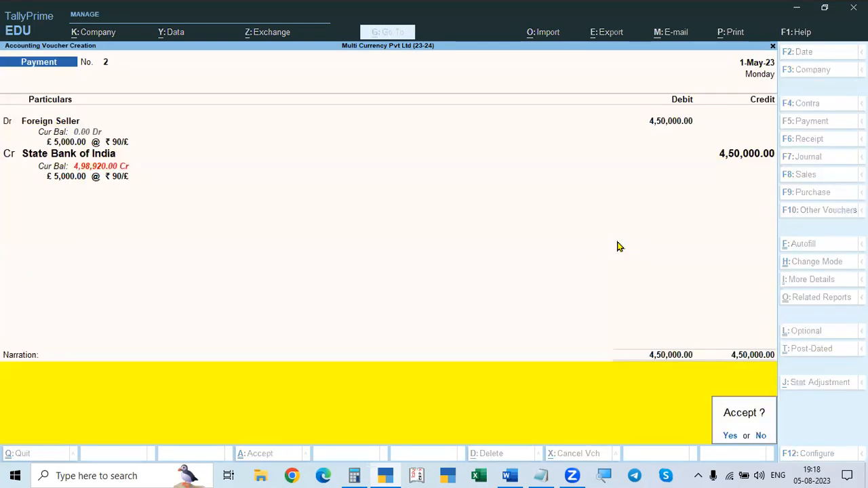
{"action": "key", "text": "Return"}
Step: Recheck the transactions in Word, leave voucher entry in TallyPrime and open the Balance Sheet to examine the unadjusted forex difference
{"action": "key", "text": "alt+Tab"}
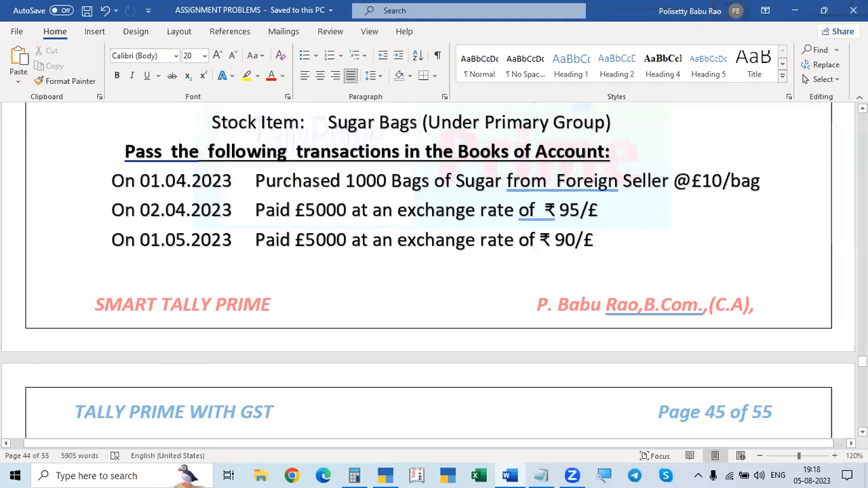
{"action": "key", "text": "alt+Tab"}
{"action": "key", "text": "Escape"}
{"action": "key", "text": "Escape"}
{"action": "key", "text": "n"}
{"action": "key", "text": "Down"}
{"action": "key", "text": "Down"}
{"action": "key", "text": "Down"}
{"action": "key", "text": "Down"}
{"action": "key", "text": "Down"}
{"action": "key", "text": "Down"}
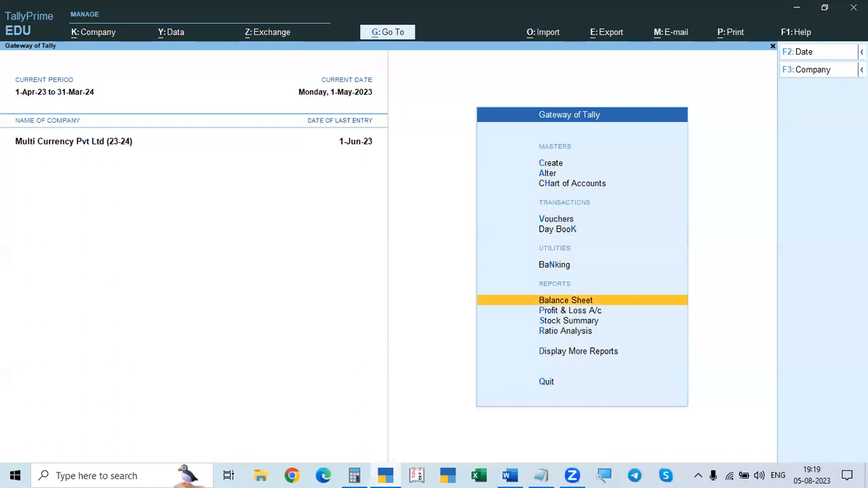
{"action": "key", "text": "Return"}
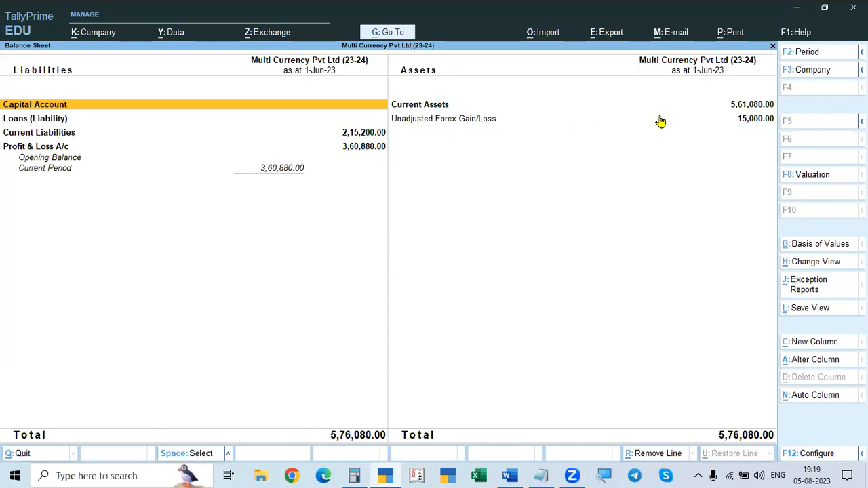
Step: Beside the problem in Word, work out the 02.04.2023 payment's exchange difference in Calculator as 5000 × 4
{"action": "key", "text": "alt+Tab"}
{"action": "left_click", "coordinate": [360, 475]}
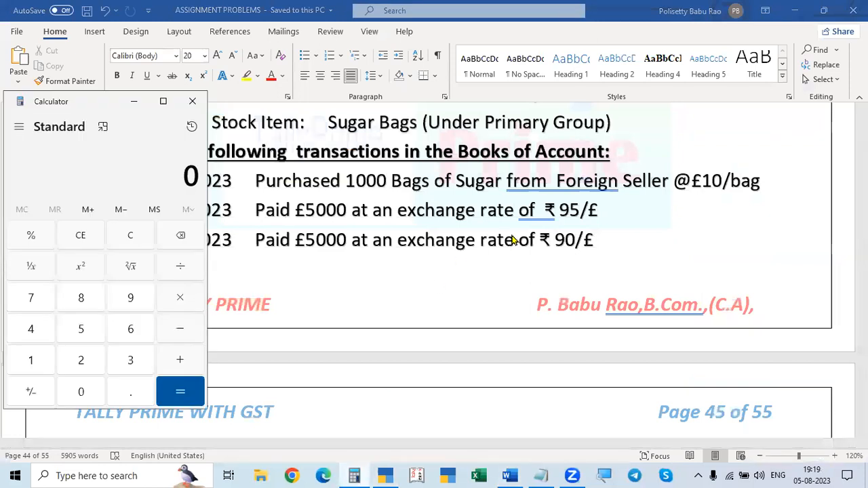
{"action": "left_click", "coordinate": [618, 244]}
{"action": "scroll", "coordinate": [618, 245], "scroll_direction": "up", "scroll_amount": 8}
{"action": "scroll", "coordinate": [620, 264], "scroll_direction": "down", "scroll_amount": 8}
{"action": "key", "text": "alt+Tab"}
{"action": "type", "text": "5000"}
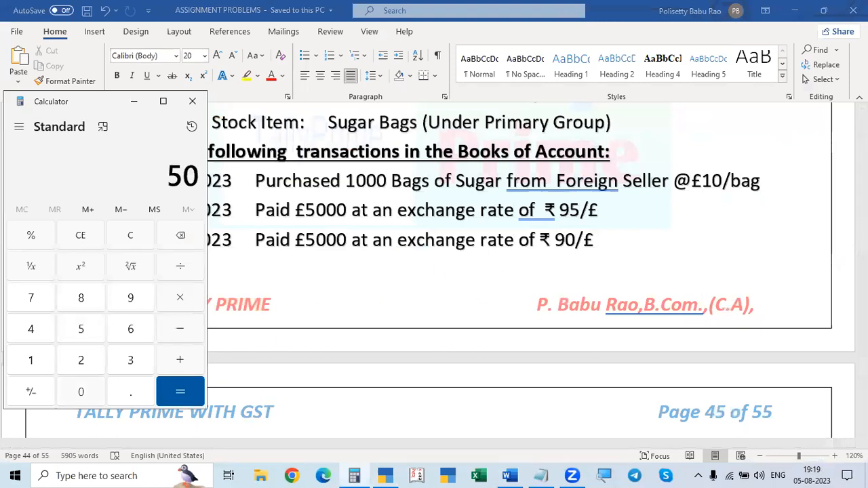
{"action": "key", "text": "asterisk"}
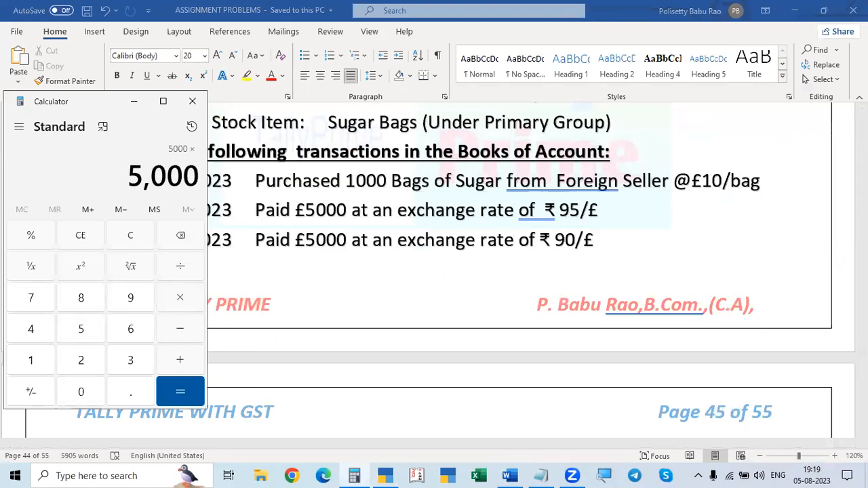
{"action": "type", "text": "4"}
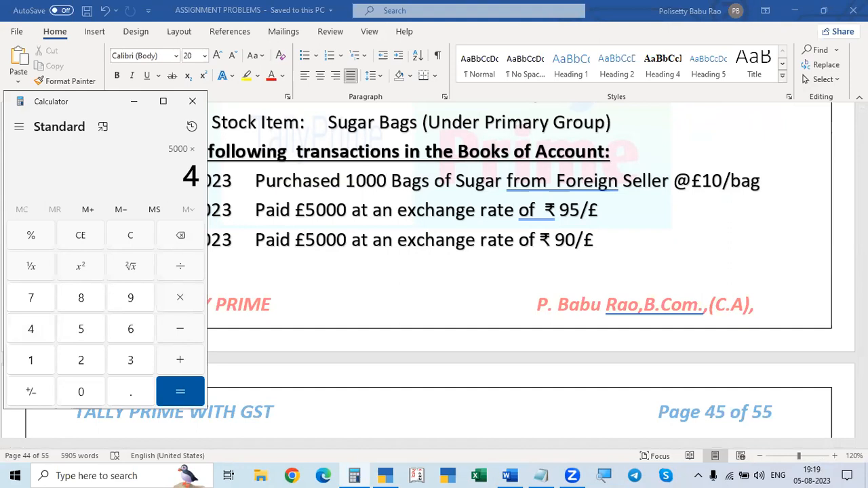
{"action": "key", "text": "Return"}
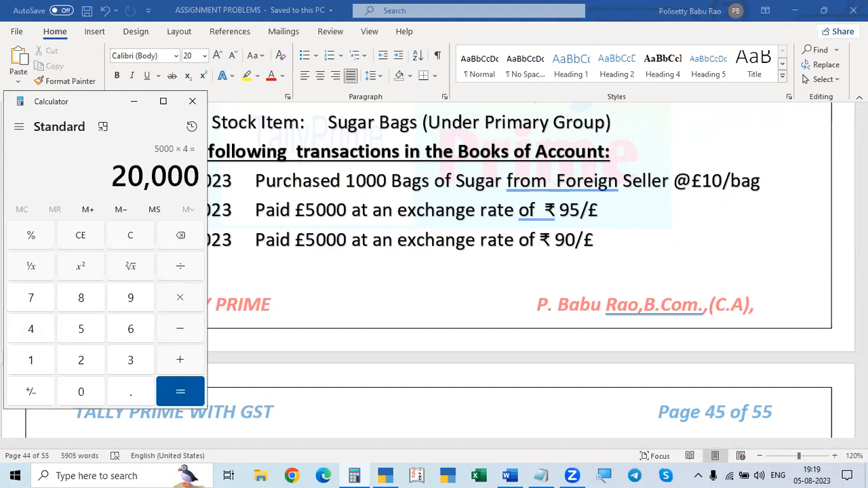
{"action": "key", "text": "Escape"}
{"action": "type", "text": "5000"}
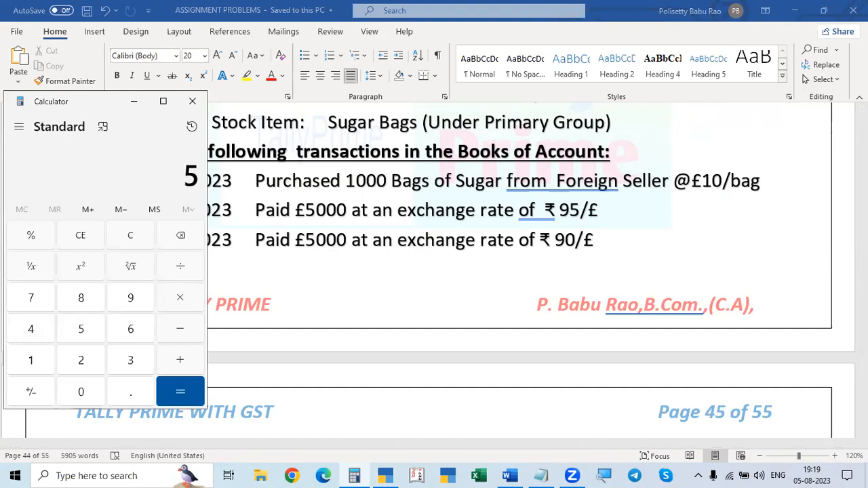
{"action": "key", "text": "minus"}
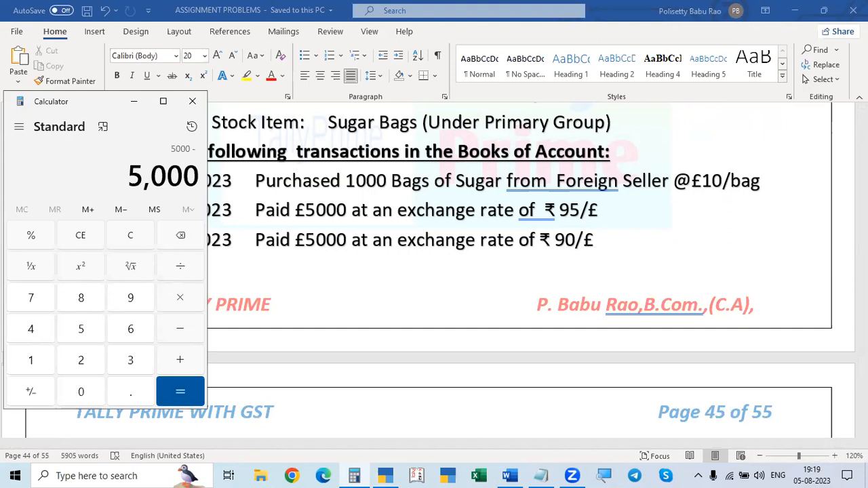
{"action": "type", "text": "1"}
{"action": "key", "text": "Return"}
{"action": "key", "text": "Escape"}
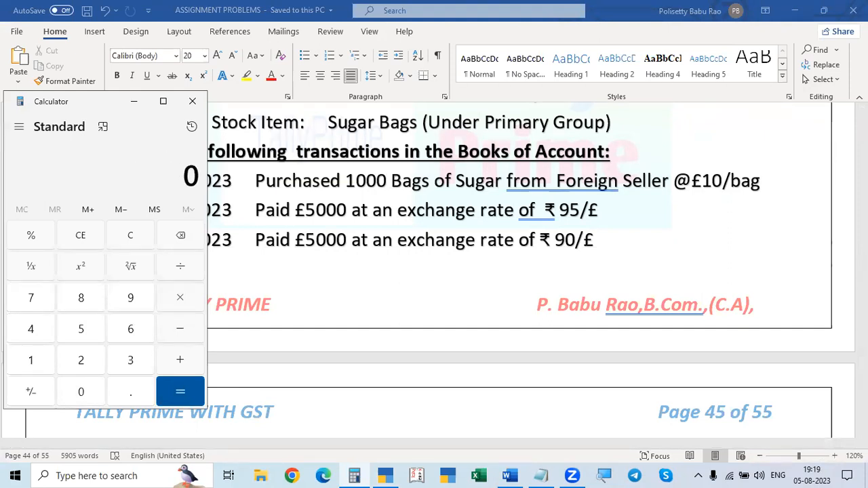
Step: Work out the 01.05.2023 payment's exchange difference in Calculator as 5000 × 1
{"action": "type", "text": "5000*1"}
{"action": "key", "text": "Return"}
{"action": "key", "text": "Escape"}
Step: Calculate 20000 - 5000 and compare the net difference with Unadjusted Forex Gain/Loss in TallyPrime's Balance Sheet
{"action": "type", "text": "5"}
{"action": "key", "text": "BackSpace"}
{"action": "type", "text": "20000 "}
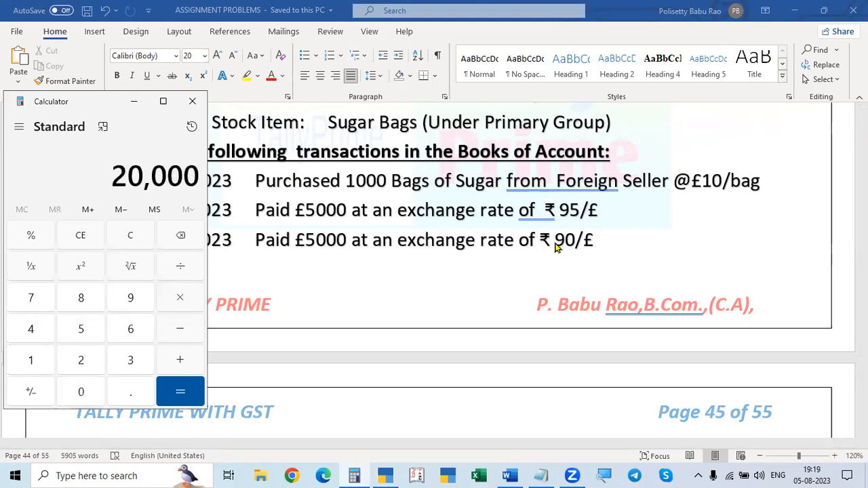
{"action": "type", "text": "- 5,000"}
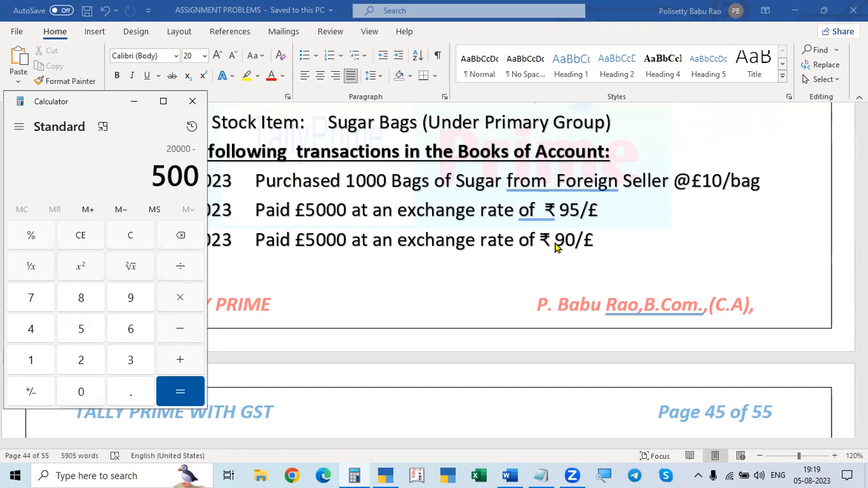
{"action": "key", "text": "Return"}
{"action": "left_click", "coordinate": [555, 244]}
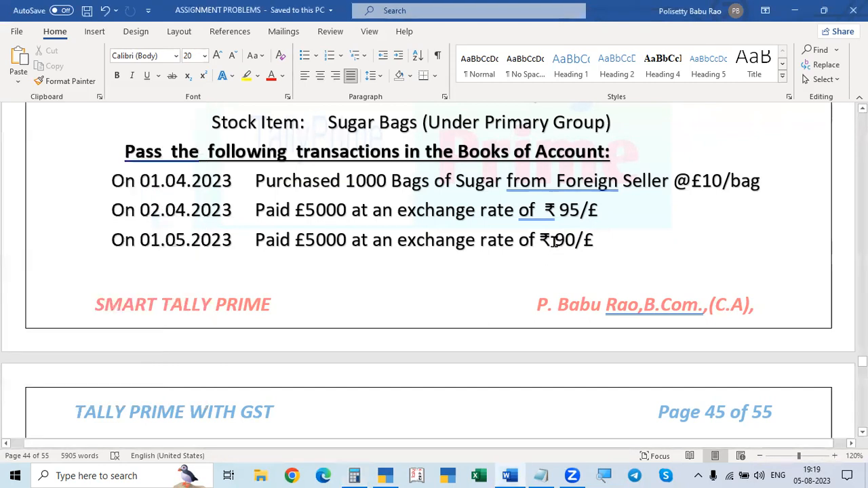
{"action": "key", "text": "alt+Tab"}
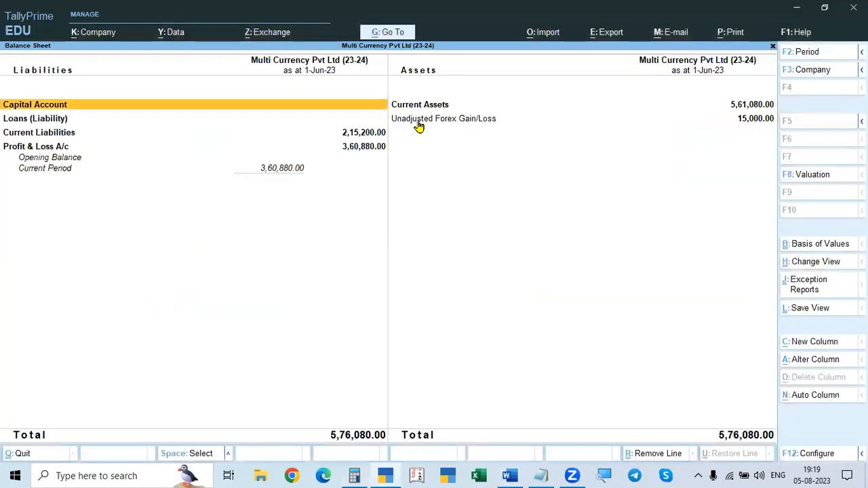
{"action": "left_click", "coordinate": [747, 120]}
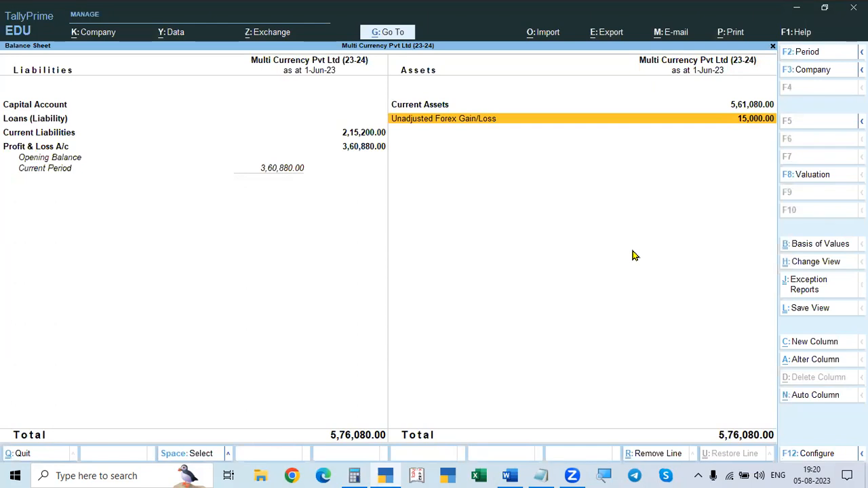
Step: Examine Indirect Expenses and Indirect Incomes in the Profit & Loss A/c, and briefly revisit the Balance Sheet
{"action": "key", "text": "Escape"}
{"action": "key", "text": "Down"}
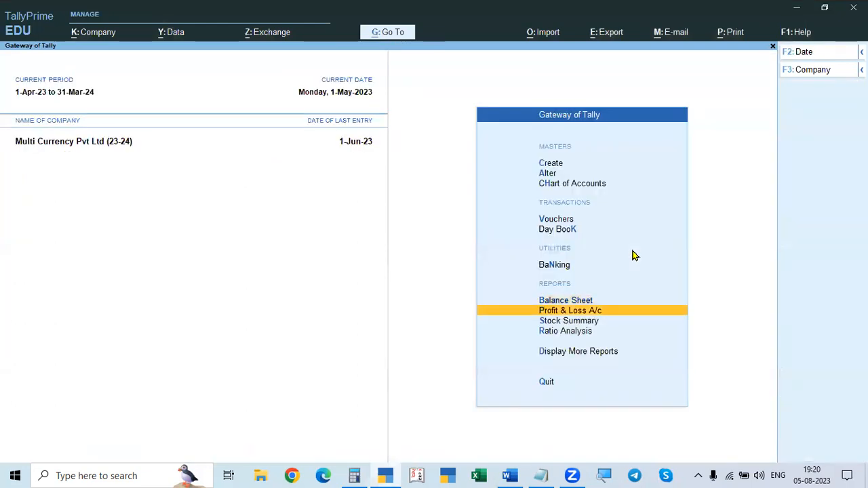
{"action": "key", "text": "Return"}
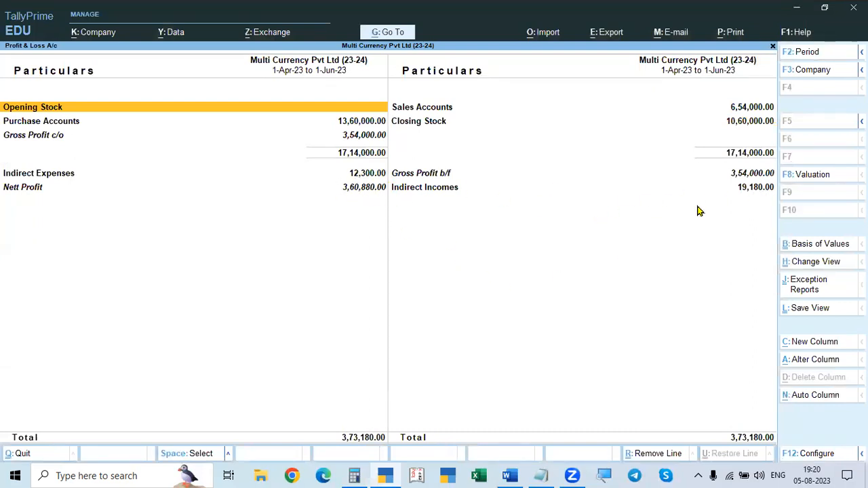
{"action": "left_click", "coordinate": [365, 177]}
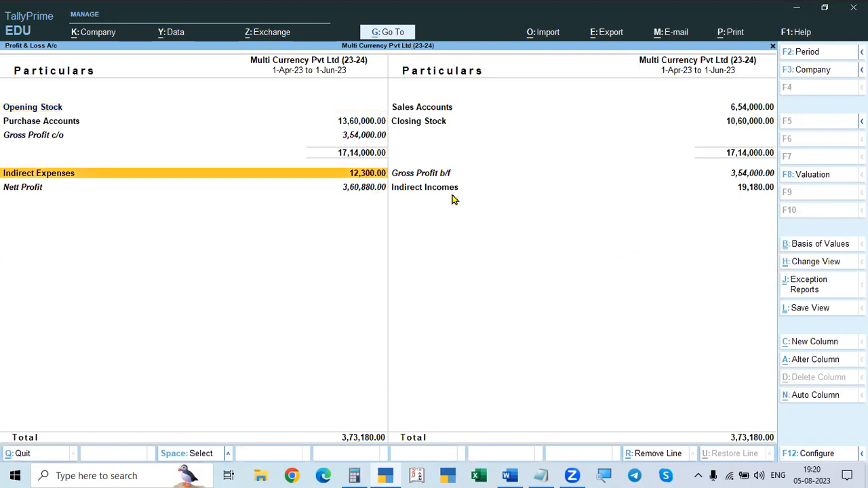
{"action": "left_click", "coordinate": [747, 188]}
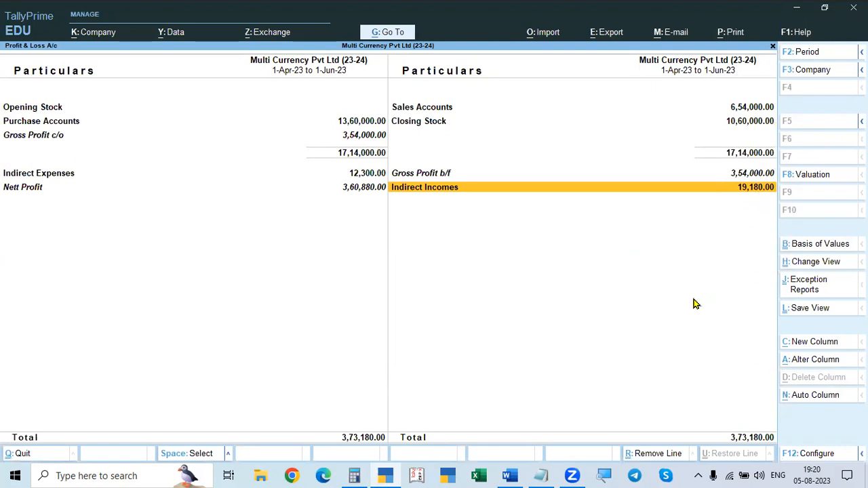
{"action": "key", "text": "Escape"}
{"action": "key", "text": "Up"}
{"action": "key", "text": "Return"}
{"action": "key", "text": "Escape"}
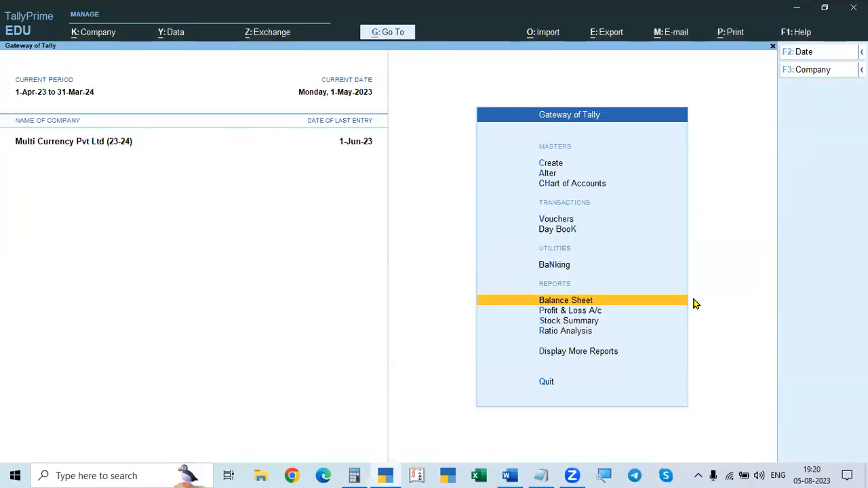
Step: Open Foreign Seller's ledger vouchers and show them for 1-Apr-23 to 1-Jun-23
{"action": "key", "text": "d"}
{"action": "key", "text": "a"}
{"action": "key", "text": "l"}
{"action": "key", "text": "Down"}
{"action": "key", "text": "Down"}
{"action": "key", "text": "Down"}
{"action": "key", "text": "Down"}
{"action": "key", "text": "Down"}
{"action": "key", "text": "Down"}
{"action": "key", "text": "Return"}
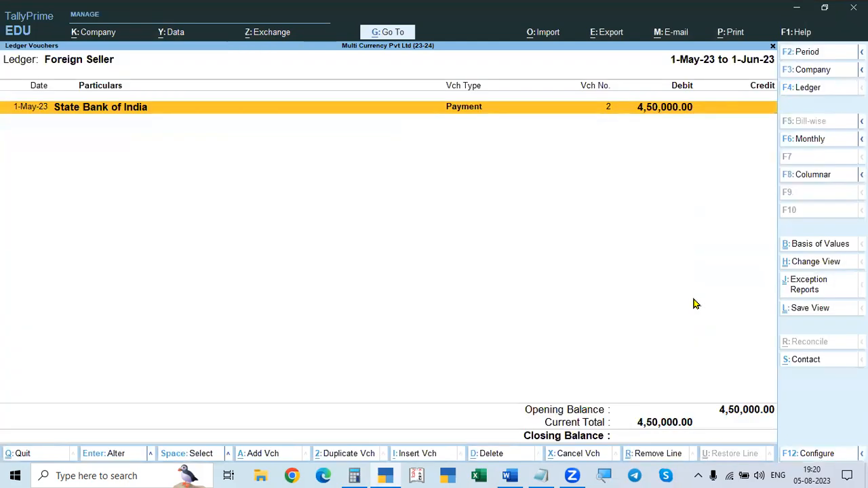
{"action": "key", "text": "alt+F2"}
{"action": "key", "text": "Return"}
{"action": "key", "text": "Return"}
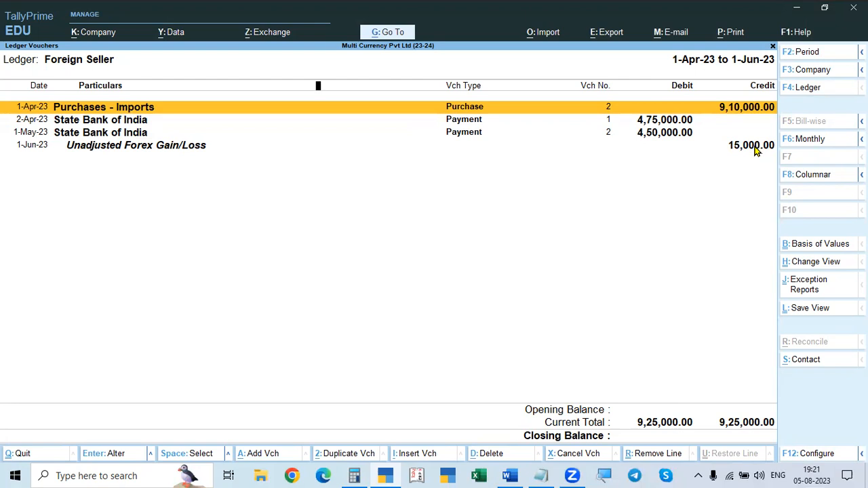
Step: Close the Foreign Seller ledger and recheck Problem 2's purchase and payment details in Word
{"action": "key", "text": "Escape"}
{"action": "key", "text": "Return"}
{"action": "key", "text": "Escape"}
{"action": "key", "text": "alt+Tab"}
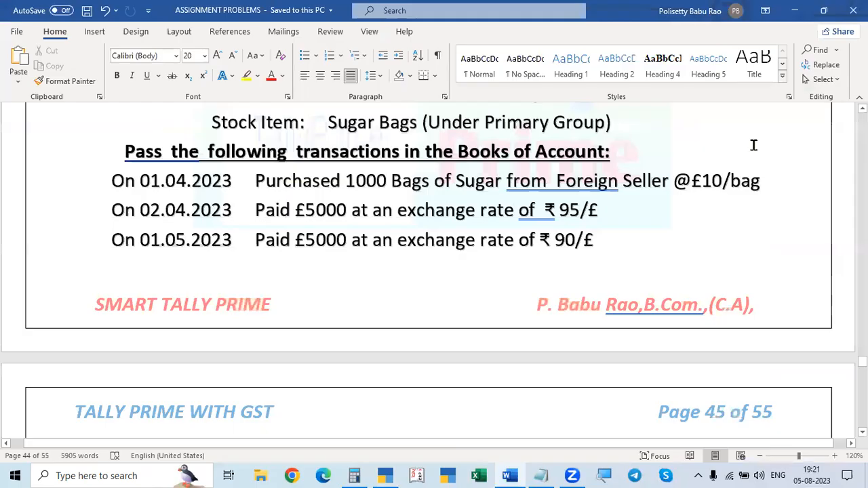
{"action": "key", "text": "alt+Tab"}
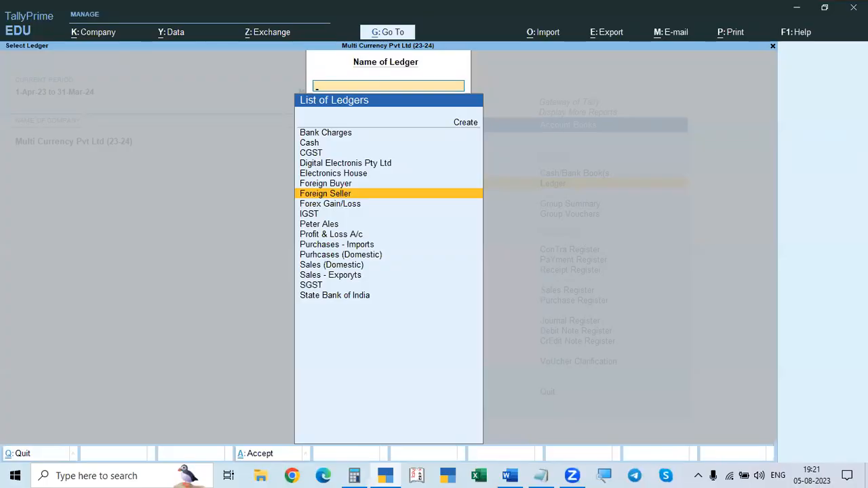
{"action": "key", "text": "alt+Tab"}
{"action": "key", "text": "alt+Tab"}
Step: Start a Journal voucher with the Un Adjusted Forex G/L class and check the transactions in Word
{"action": "key", "text": "Escape"}
{"action": "key", "text": "Escape"}
{"action": "key", "text": "Escape"}
{"action": "key", "text": "v"}
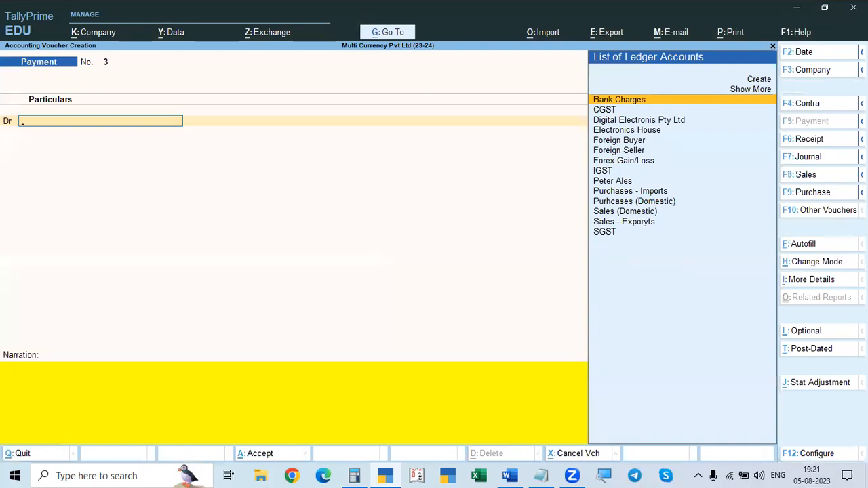
{"action": "key", "text": "F7"}
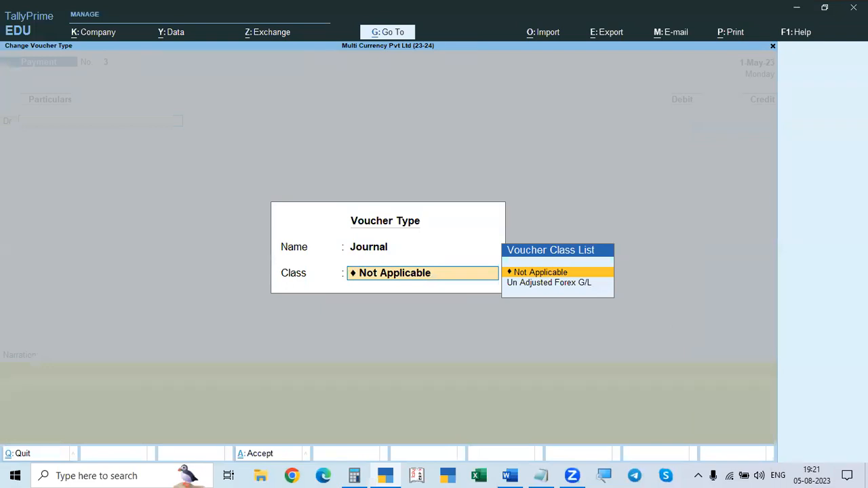
{"action": "key", "text": "Down"}
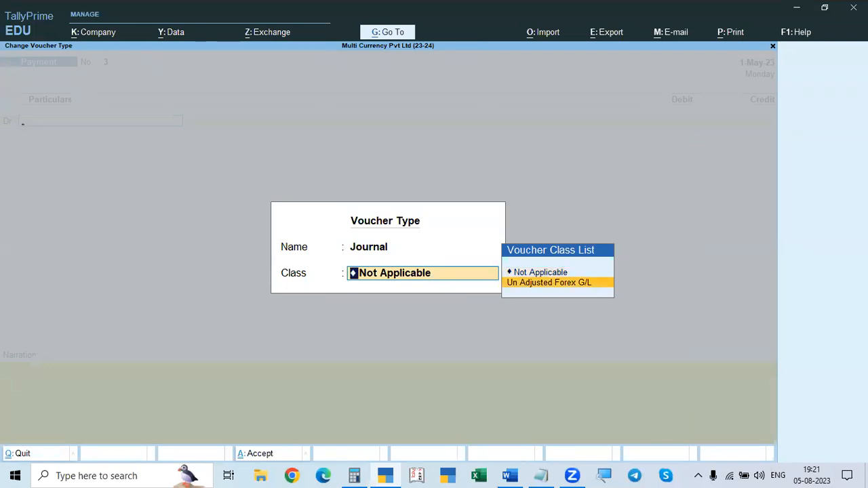
{"action": "key", "text": "Return"}
{"action": "key", "text": "alt+Tab"}
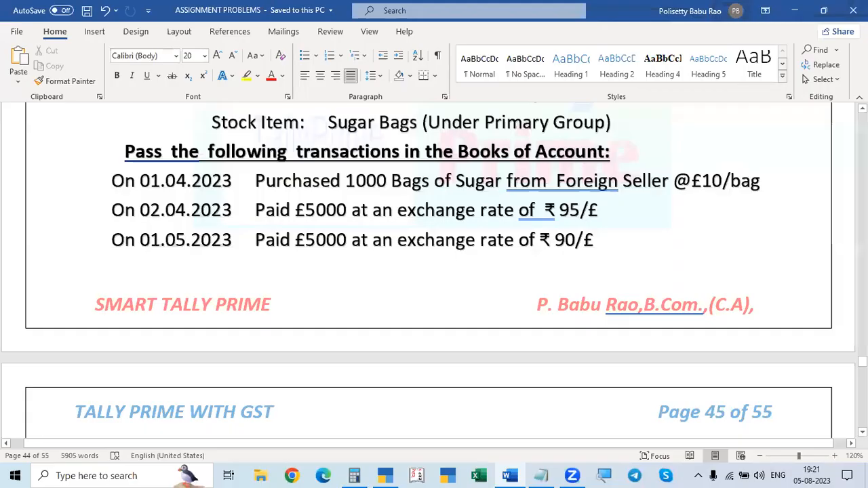
Step: Switch to TallyPrime, adjust Foreign Seller by 15,000.00 Cr in the Journal voucher, save it and leave voucher entry
{"action": "key", "text": "alt+Tab"}
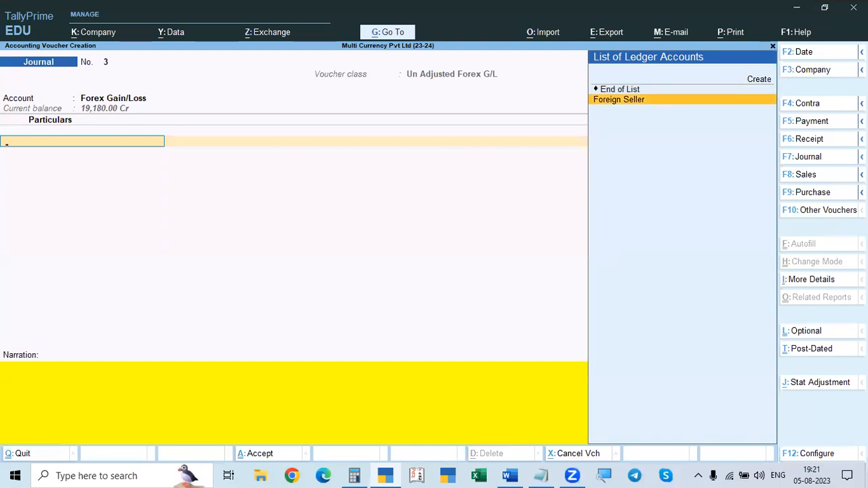
{"action": "key", "text": "Return"}
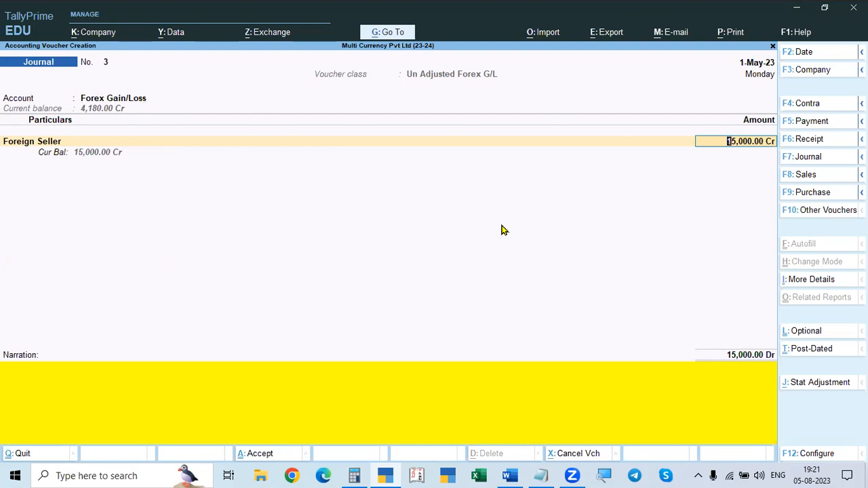
{"action": "key", "text": "Return"}
{"action": "key", "text": "Return"}
{"action": "key", "text": "Return"}
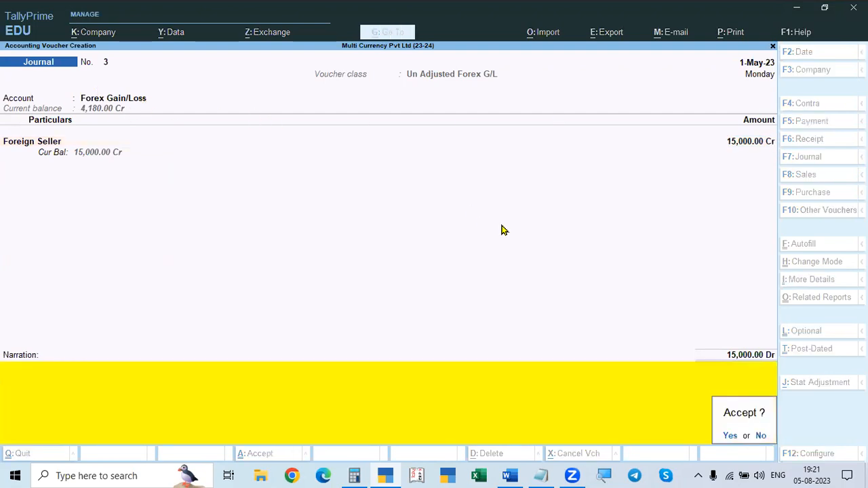
Step: Review the Balance Sheet and the Indirect Incomes in the Profit & Loss A/c for the effect of the forex adjustment
{"action": "key", "text": "Return"}
{"action": "key", "text": "Escape"}
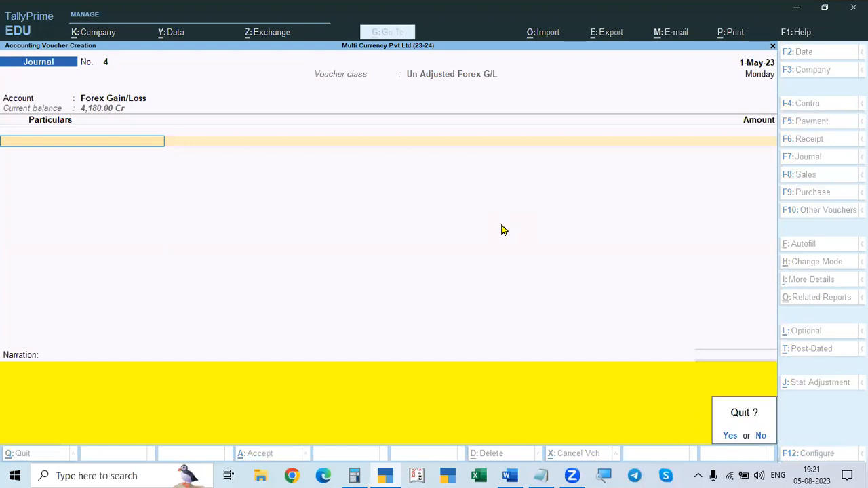
{"action": "key", "text": "y"}
{"action": "key", "text": "Escape"}
{"action": "key", "text": "n"}
{"action": "key", "text": "Down"}
{"action": "key", "text": "Down"}
{"action": "key", "text": "Down"}
{"action": "key", "text": "Down"}
{"action": "key", "text": "Down"}
{"action": "key", "text": "Down"}
{"action": "key", "text": "Return"}
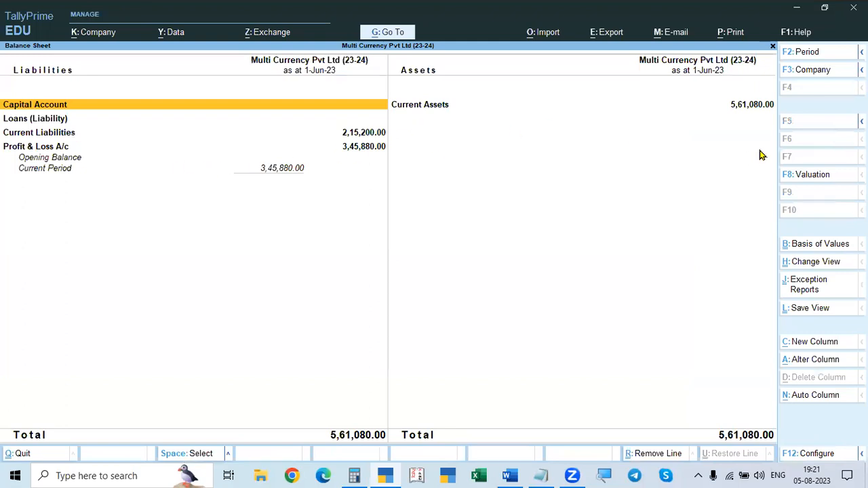
{"action": "key", "text": "Escape"}
{"action": "key", "text": "Down"}
{"action": "key", "text": "Return"}
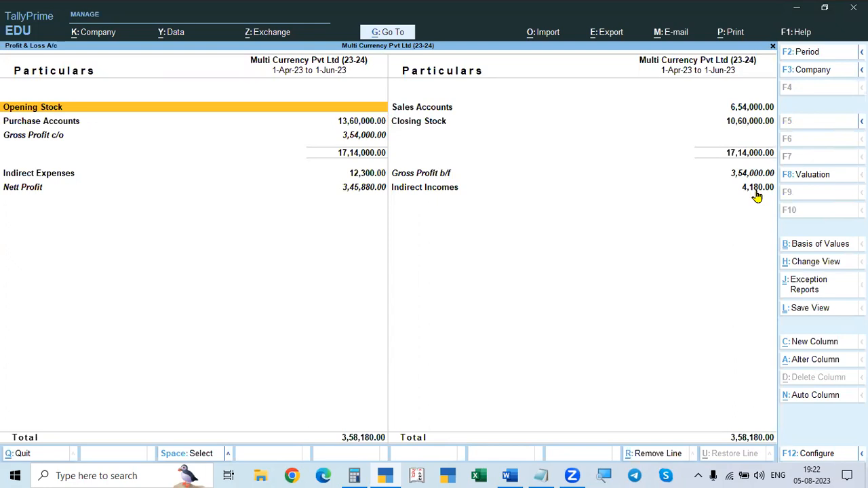
{"action": "key", "text": "Escape"}
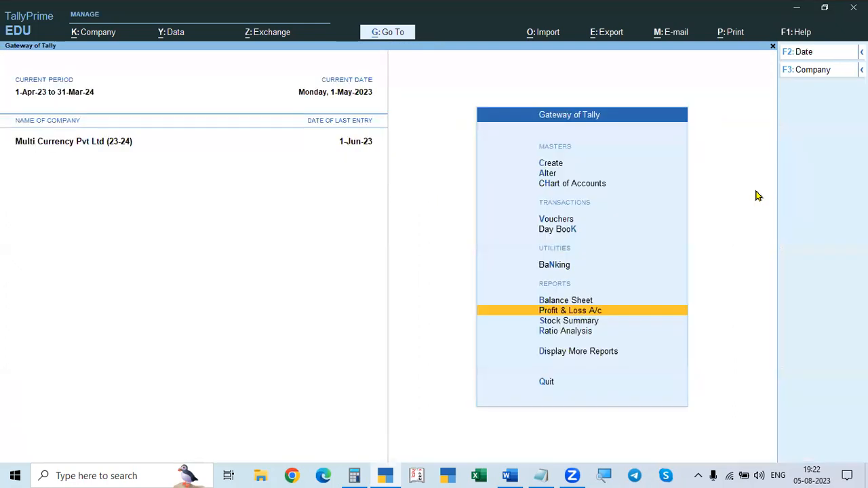
Step: Examine Foreign Seller's ledger vouchers for 1-Apr-23 to 1-Jun-23, including the forex Journal entry, and close the ledger
{"action": "key", "text": "Up"}
{"action": "key", "text": "Escape"}
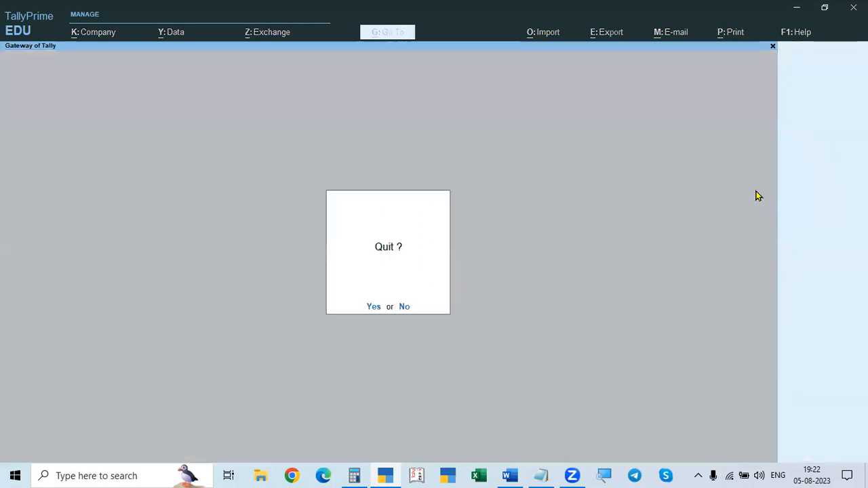
{"action": "key", "text": "n"}
{"action": "key", "text": "d"}
{"action": "key", "text": "a"}
{"action": "key", "text": "l"}
{"action": "key", "text": "Down"}
{"action": "key", "text": "Down"}
{"action": "key", "text": "Down"}
{"action": "key", "text": "Down"}
{"action": "key", "text": "Down"}
{"action": "key", "text": "Down"}
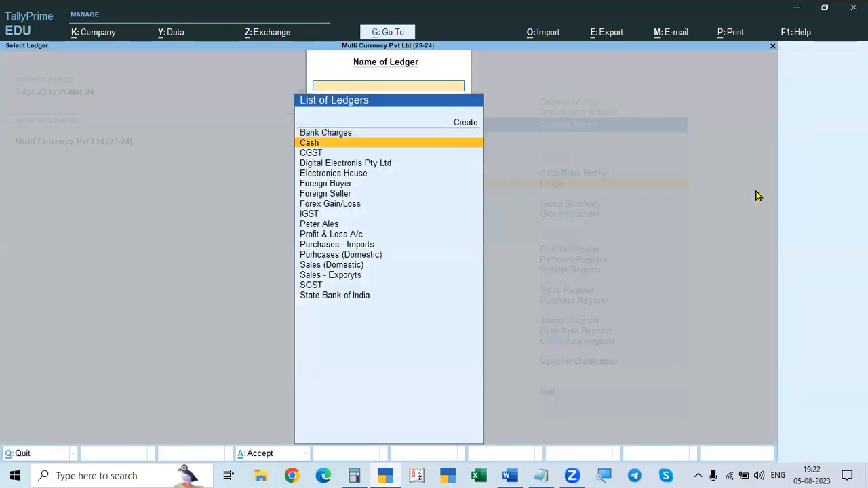
{"action": "key", "text": "Return"}
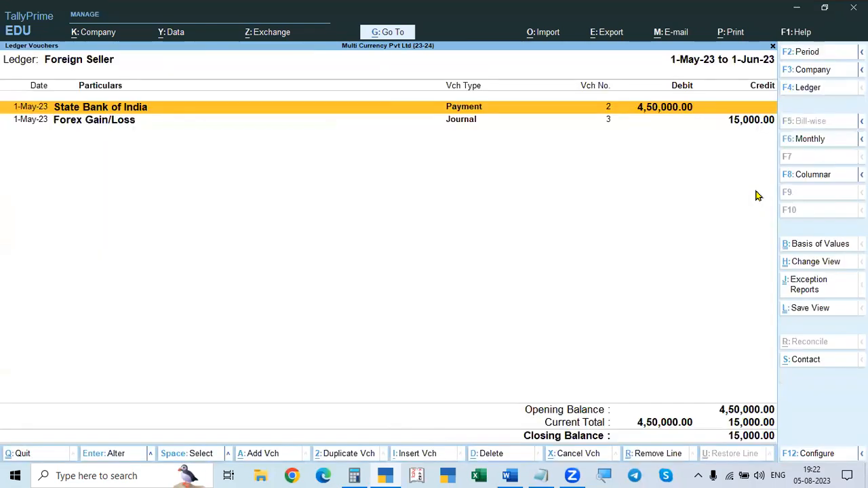
{"action": "key", "text": "F2"}
{"action": "key", "text": "Return"}
{"action": "key", "text": "Return"}
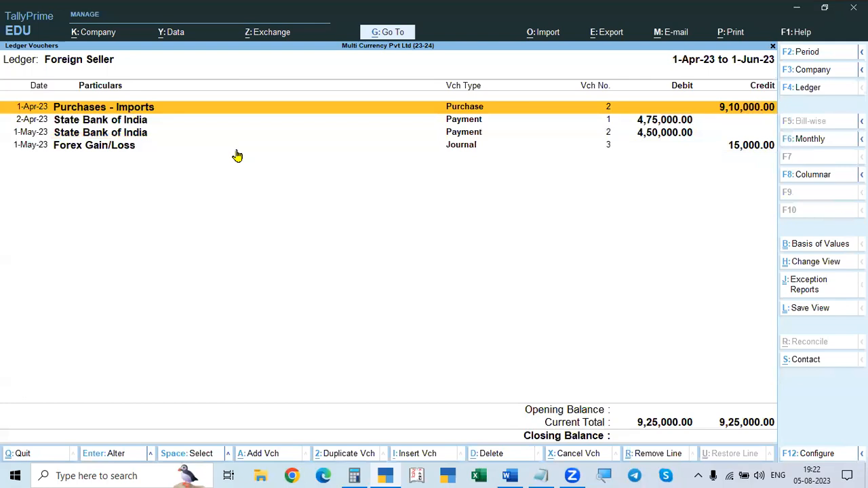
{"action": "key", "text": "Escape"}
{"action": "key", "text": "Escape"}
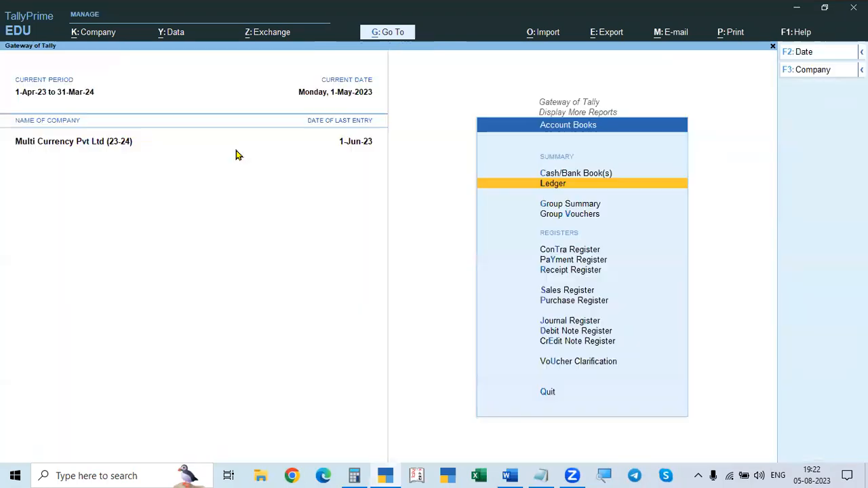
Step: Read Problem 2's export sale to Foreign Buyer and its two receipts in the Word document
{"action": "key", "text": "alt+Tab"}
{"action": "scroll", "coordinate": [362, 232], "scroll_direction": "down", "scroll_amount": 2}
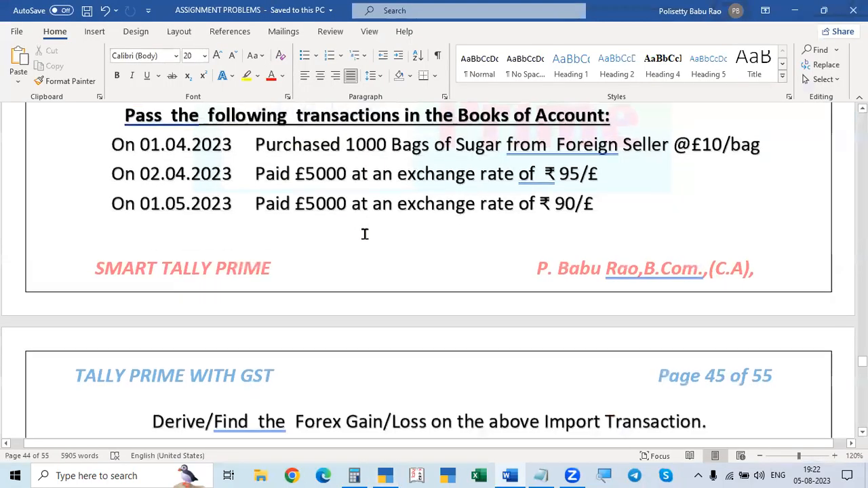
{"action": "scroll", "coordinate": [367, 234], "scroll_direction": "up", "scroll_amount": 3}
{"action": "scroll", "coordinate": [581, 231], "scroll_direction": "down", "scroll_amount": 2}
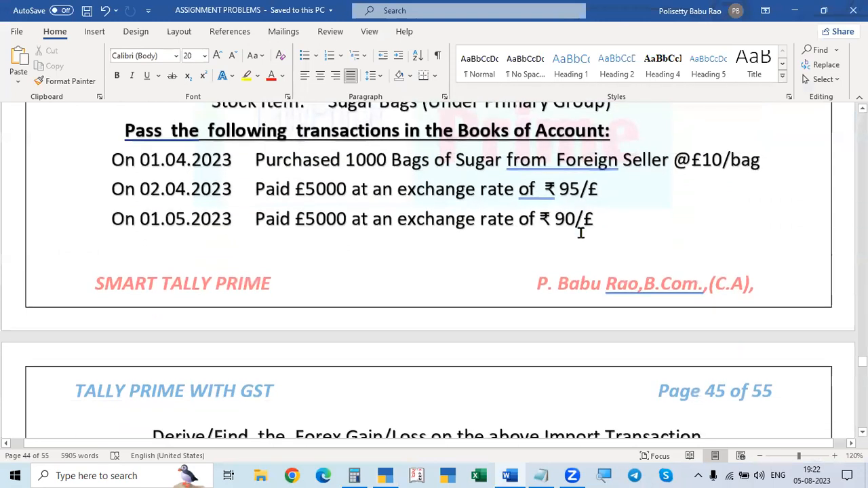
{"action": "scroll", "coordinate": [581, 239], "scroll_direction": "down", "scroll_amount": 3}
{"action": "scroll", "coordinate": [541, 246], "scroll_direction": "up", "scroll_amount": 3}
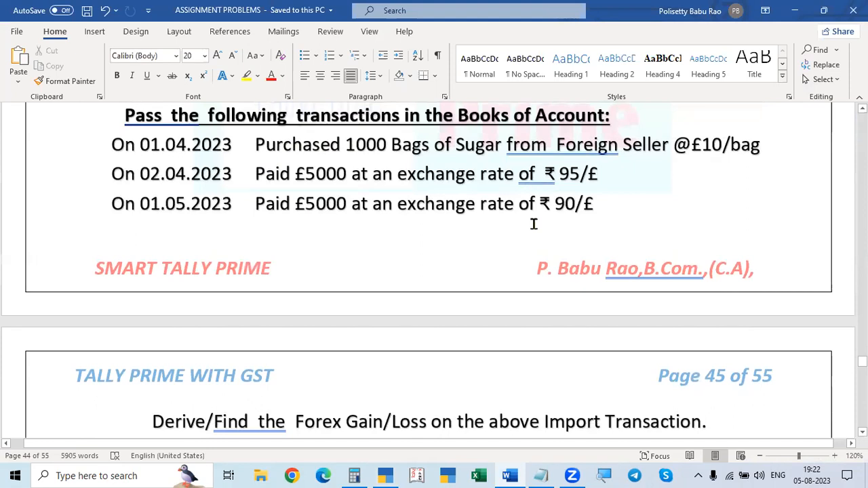
{"action": "scroll", "coordinate": [534, 224], "scroll_direction": "down", "scroll_amount": 5}
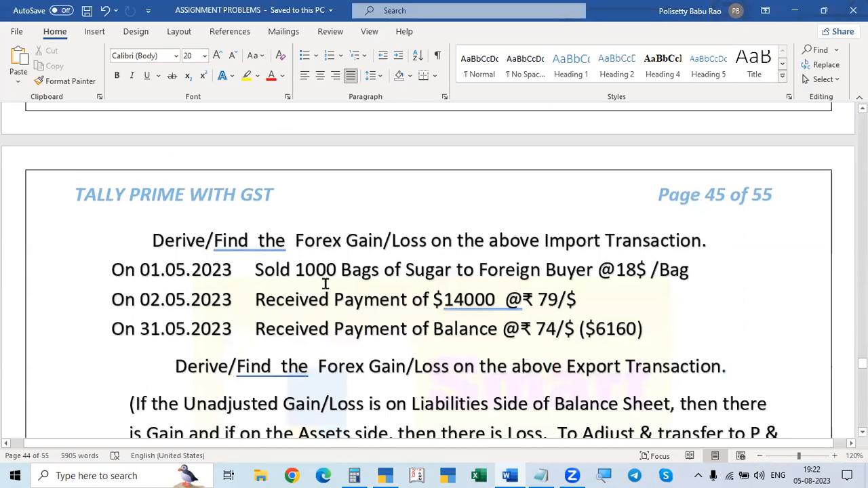
Step: Switch back to TallyPrime and open voucher entry from the Gateway of Tally, rechecking the export transactions in Word
{"action": "key", "text": "alt+Tab"}
{"action": "key", "text": "Down"}
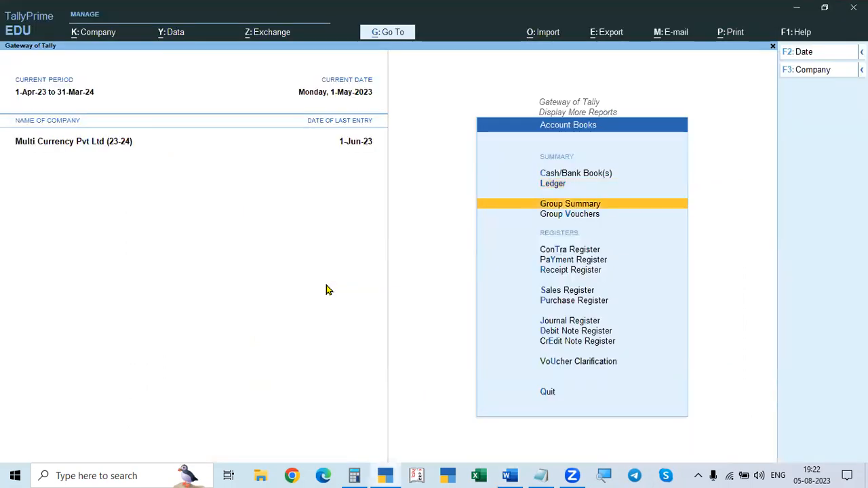
{"action": "key", "text": "Escape"}
{"action": "key", "text": "Escape"}
{"action": "key", "text": "Up"}
{"action": "key", "text": "Up"}
{"action": "key", "text": "Up"}
{"action": "key", "text": "Up"}
{"action": "key", "text": "Up"}
{"action": "key", "text": "Up"}
{"action": "key", "text": "Up"}
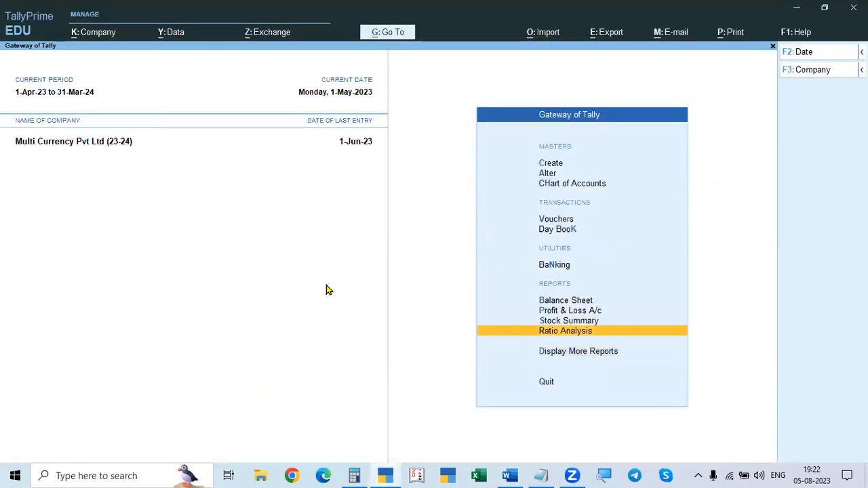
{"action": "key", "text": "Return"}
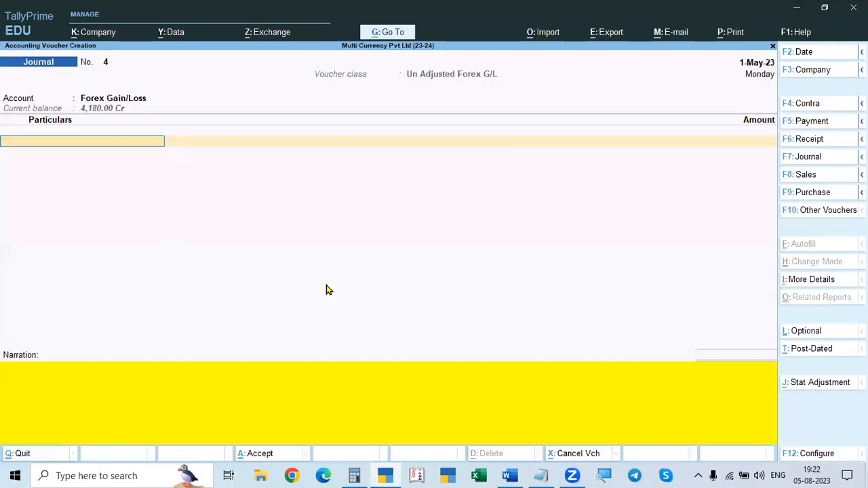
{"action": "key", "text": "ctrl"}
{"action": "key", "text": "alt+Tab"}
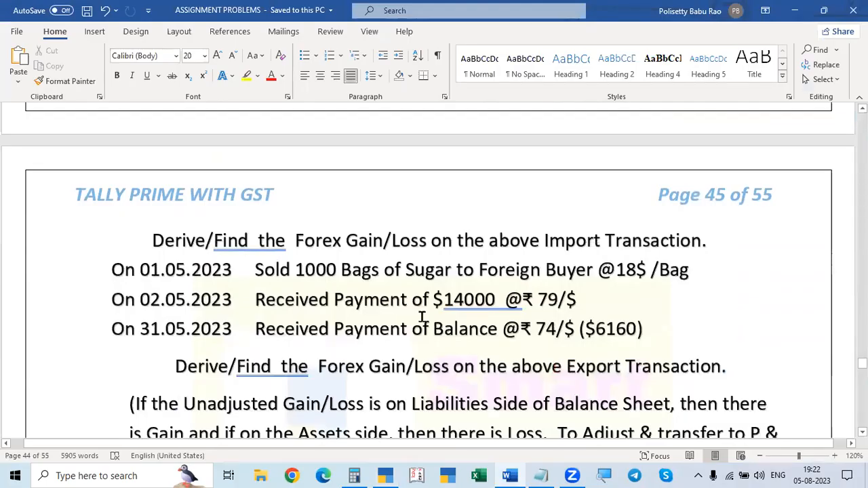
{"action": "key", "text": "alt+Tab"}
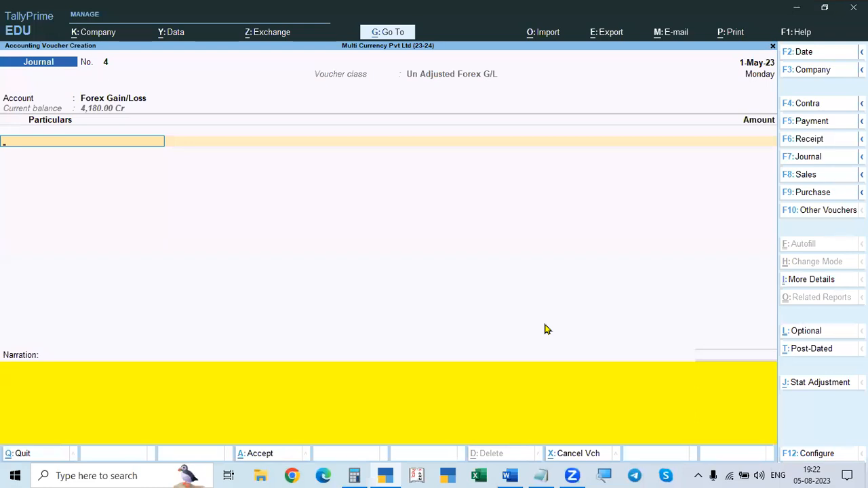
Step: Start a Sales voucher dated 1-May-23, checking the sale's quantity and dollar rate in Word
{"action": "key", "text": "F8"}
{"action": "key", "text": "alt+Tab"}
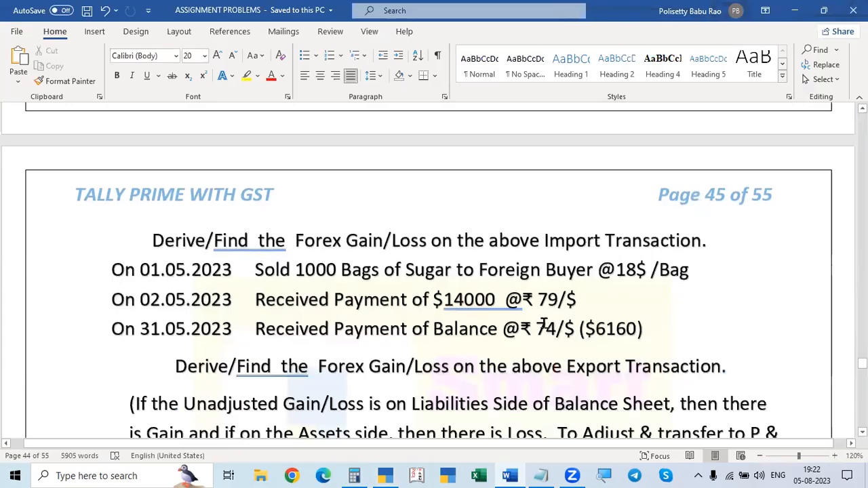
{"action": "key", "text": "alt+Tab"}
{"action": "key", "text": "F2"}
{"action": "type", "text": "1.5"}
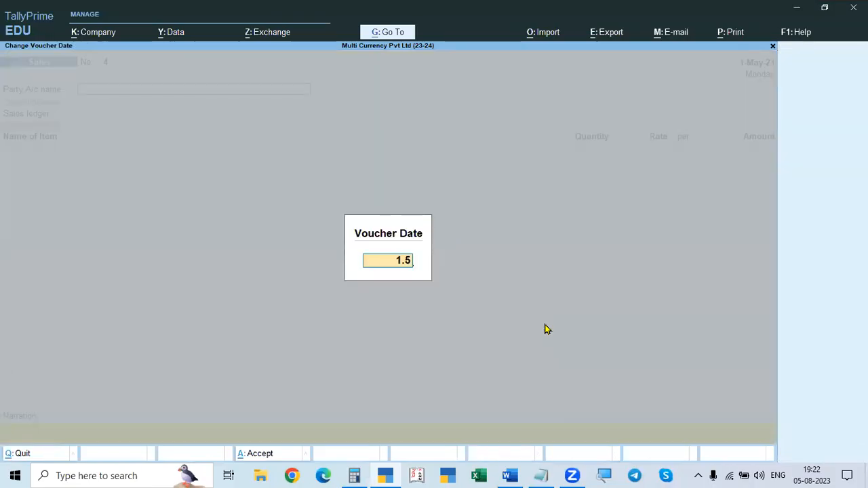
{"action": "key", "text": "Return"}
{"action": "key", "text": "alt+Tab"}
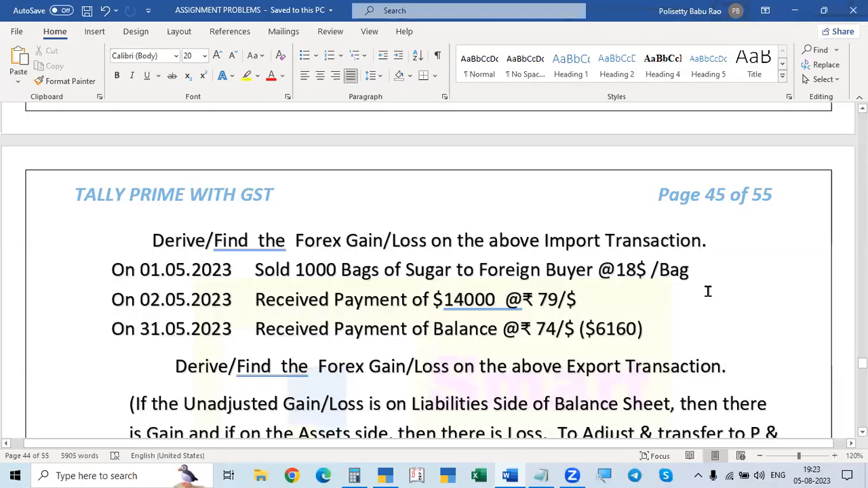
{"action": "key", "text": "alt+Tab"}
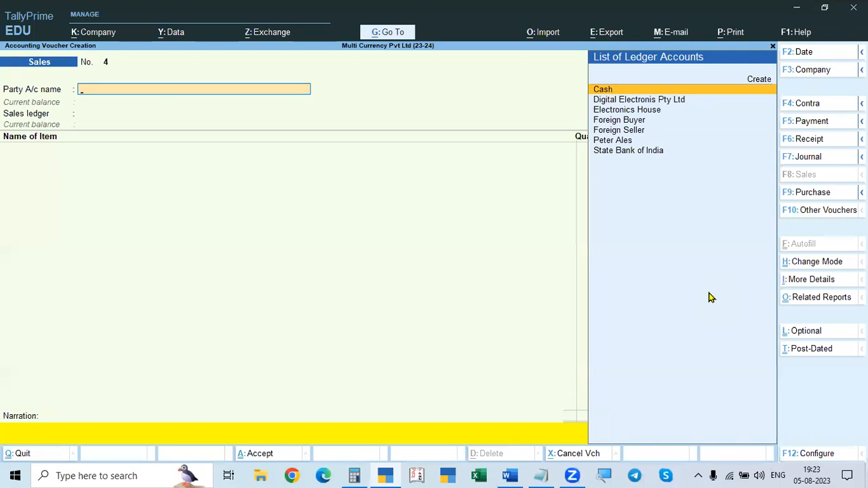
Step: Choose Foreign Buyer as the Sales voucher's party account and dismiss the party details
{"action": "key", "text": "Down"}
{"action": "key", "text": "Down"}
{"action": "key", "text": "Down"}
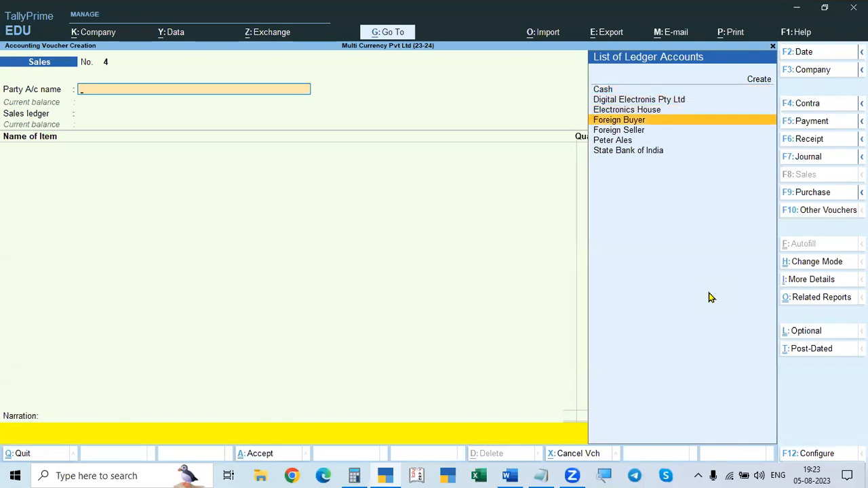
{"action": "key", "text": "Return"}
{"action": "key", "text": "Escape"}
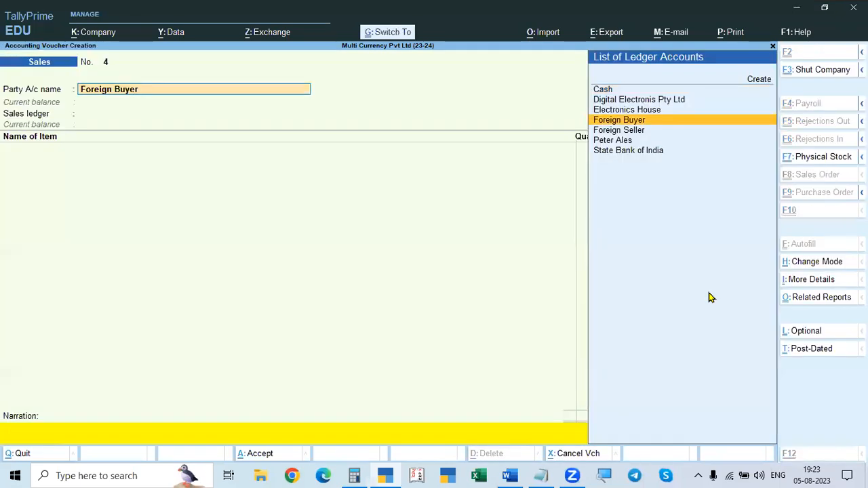
Step: Alter the Foreign Buyer ledger so its currency is $ (US Dollar), save it and return to the sale's party details
{"action": "key", "text": "ctrl+Return"}
{"action": "key", "text": "Return"}
{"action": "key", "text": "Return"}
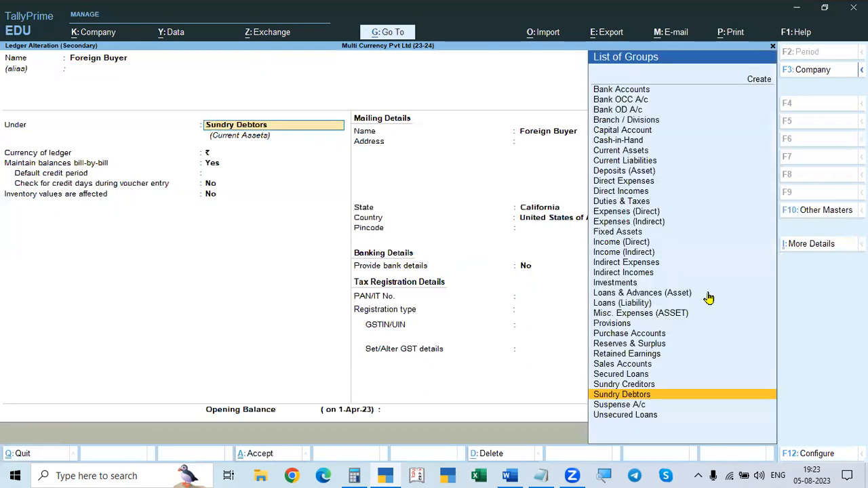
{"action": "key", "text": "Return"}
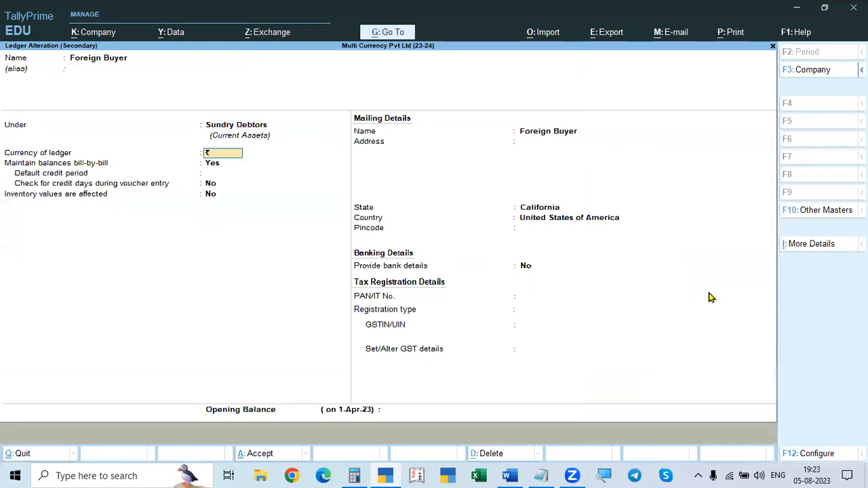
{"action": "key", "text": "BackSpace"}
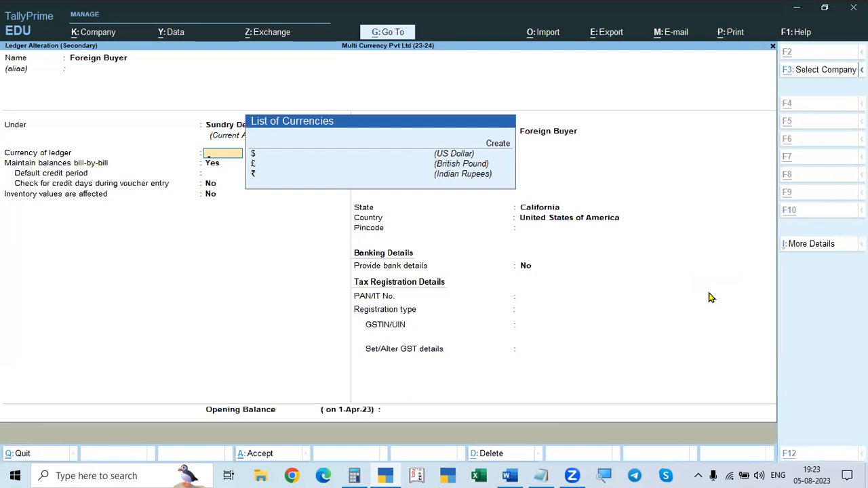
{"action": "key", "text": "alt+Tab"}
{"action": "key", "text": "alt+Tab"}
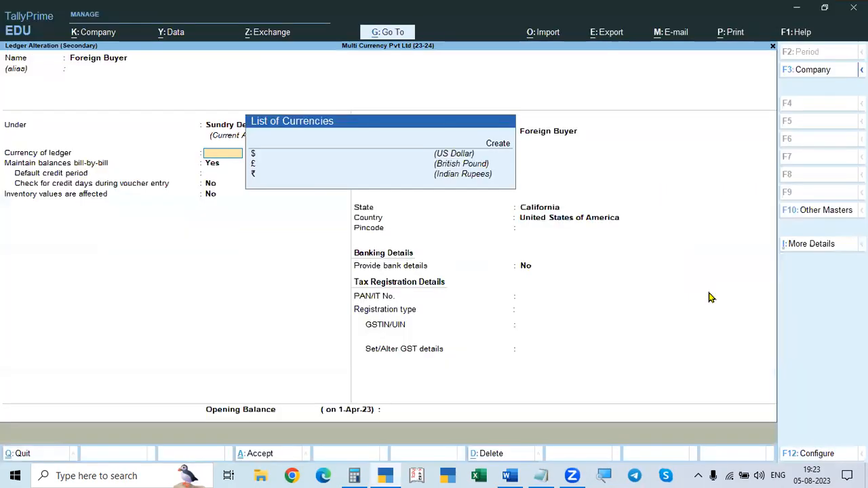
{"action": "key", "text": "Down"}
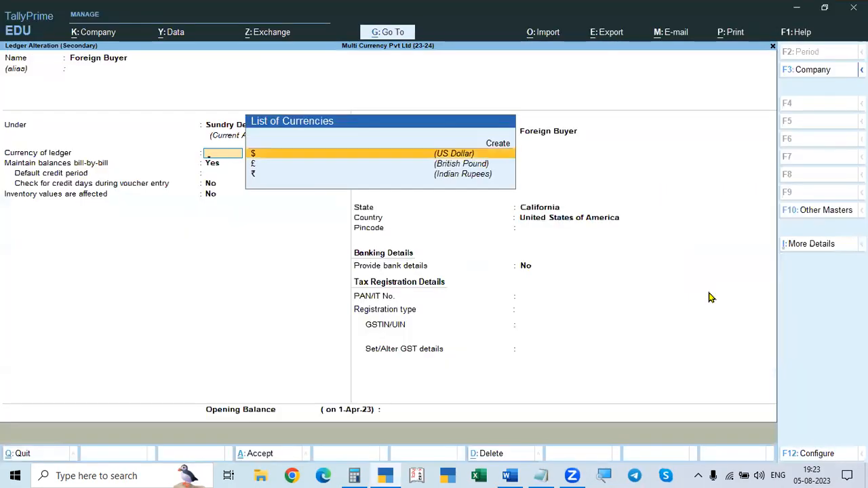
{"action": "key", "text": "Return"}
{"action": "key", "text": "Return"}
{"action": "key", "text": "Return"}
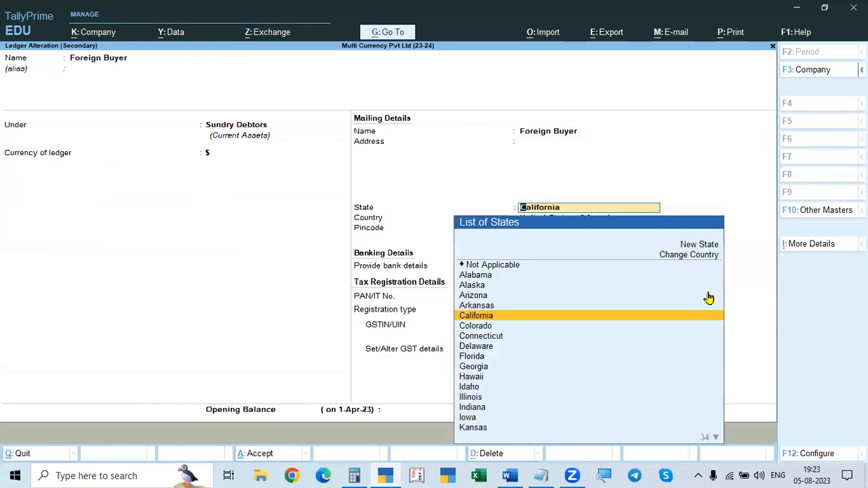
{"action": "key", "text": "Return"}
{"action": "key", "text": "Return"}
{"action": "key", "text": "Return"}
{"action": "key", "text": "Return"}
{"action": "key", "text": "Return"}
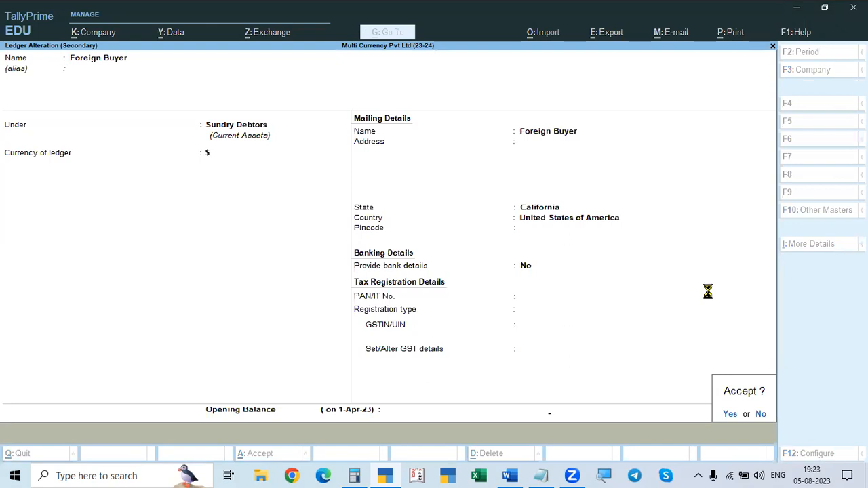
{"action": "key", "text": "Return"}
{"action": "key", "text": "ctrl+a"}
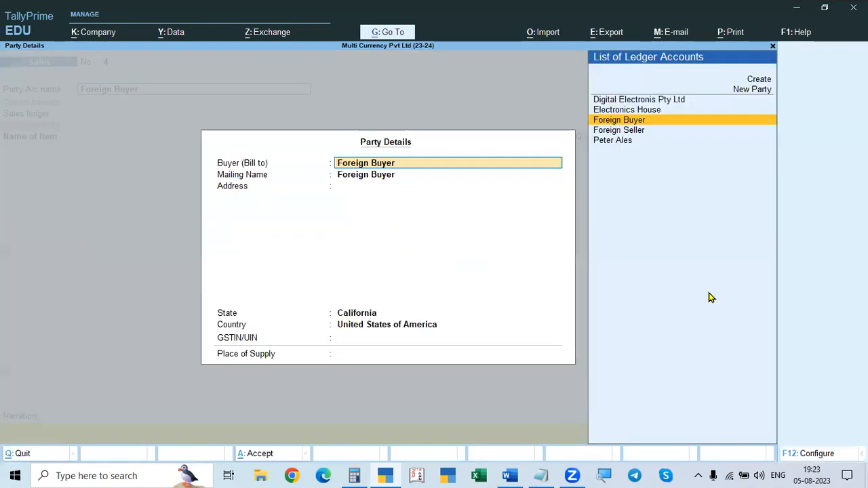
Step: Accept Foreign Buyer's party details and choose Sales - Exporyts as the sales ledger
{"action": "key", "text": "ctrl+a"}
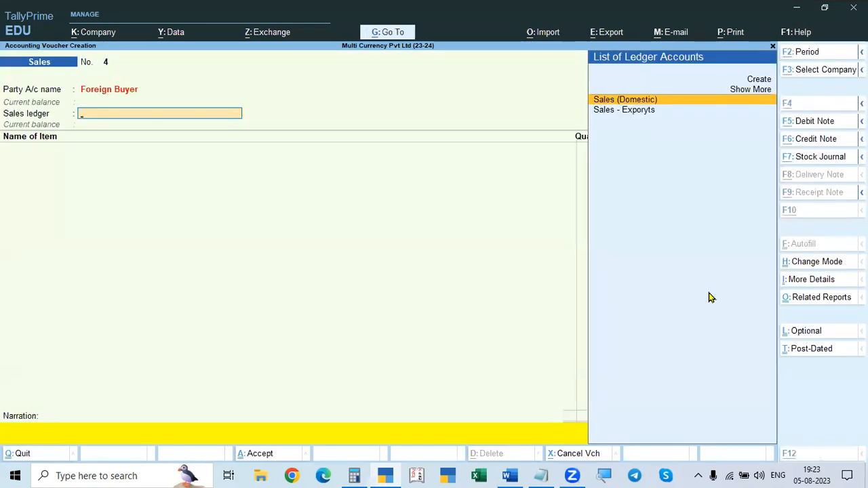
{"action": "key", "text": "alt+Tab"}
{"action": "key", "text": "alt+Tab"}
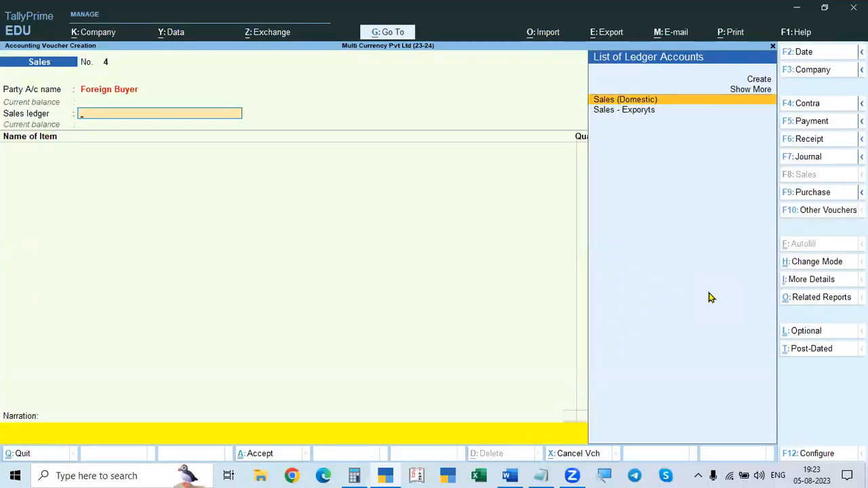
{"action": "key", "text": "Down"}
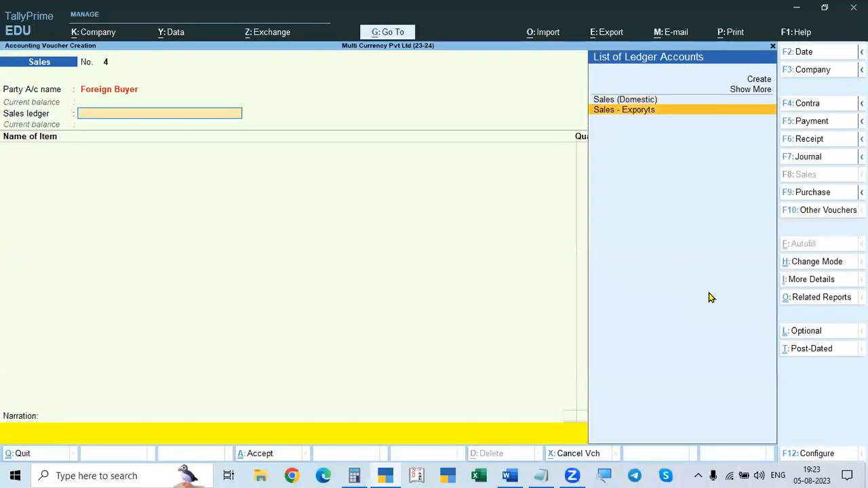
{"action": "key", "text": "Return"}
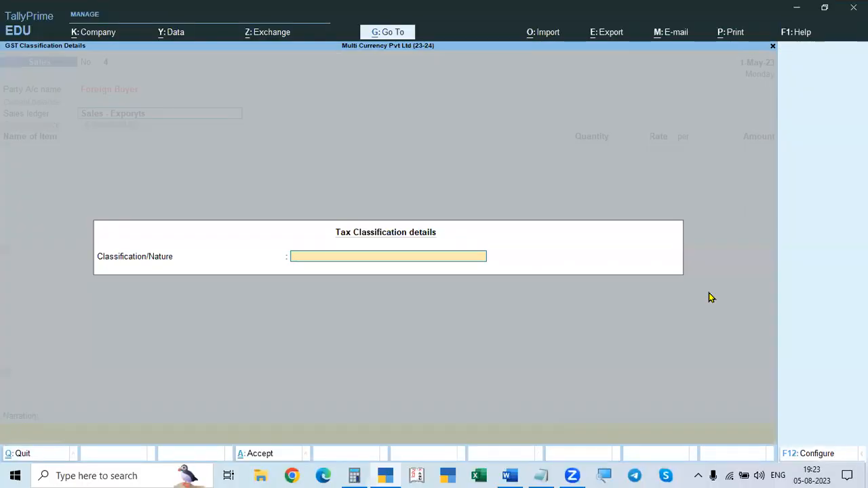
Step: Set the sales ledger's tax classification to an export nature of transaction
{"action": "key", "text": "Down"}
{"action": "key", "text": "Down"}
{"action": "key", "text": "Down"}
{"action": "key", "text": "Down"}
{"action": "key", "text": "Down"}
{"action": "key", "text": "Down"}
{"action": "key", "text": "Down"}
{"action": "key", "text": "Down"}
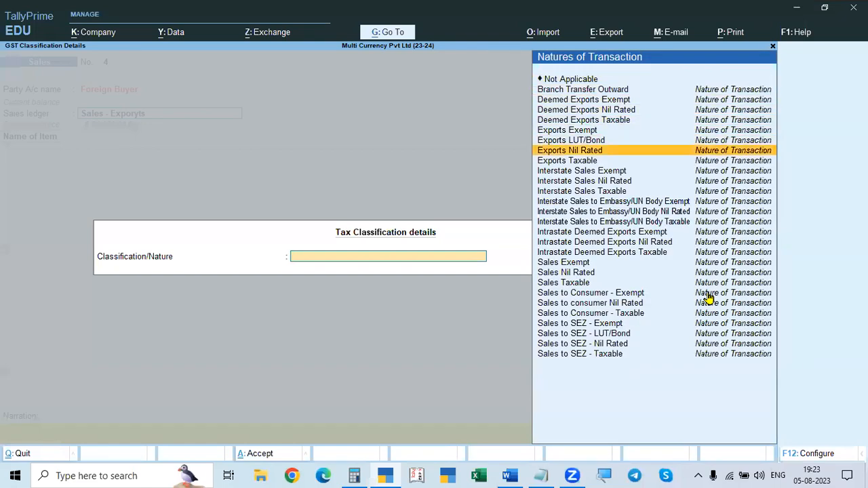
{"action": "key", "text": "Return"}
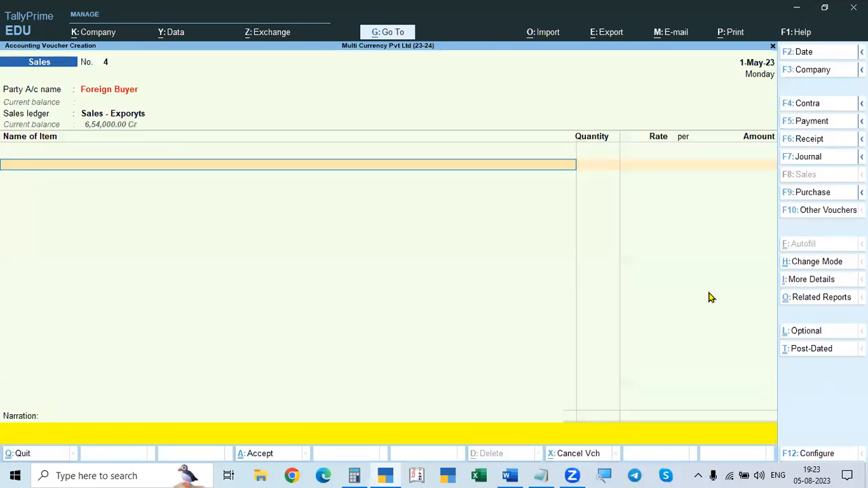
Step: Recheck the 01.05.2023 export sale in Word and add Sugar as the Sales voucher's stock item
{"action": "key", "text": "alt+Tab"}
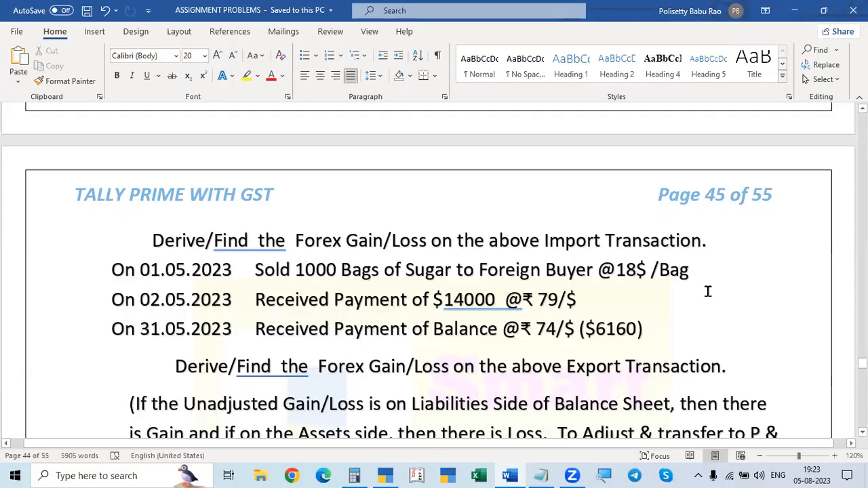
{"action": "key", "text": "alt+Tab"}
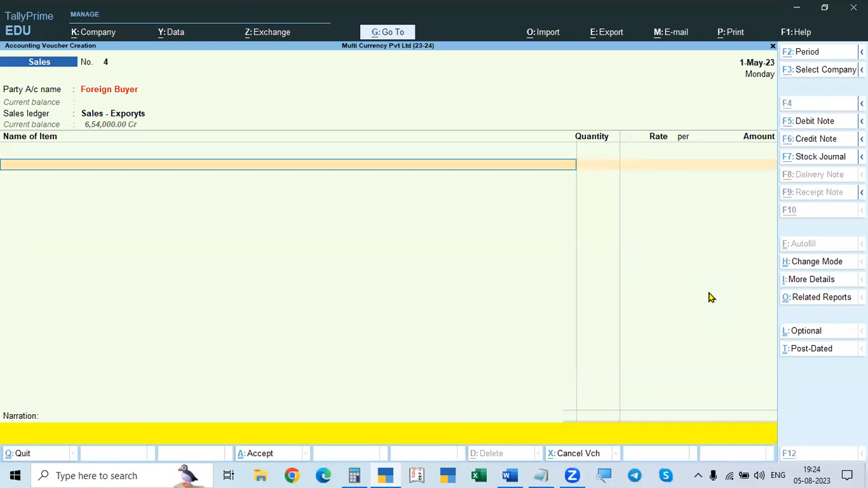
{"action": "key", "text": "alt+Tab"}
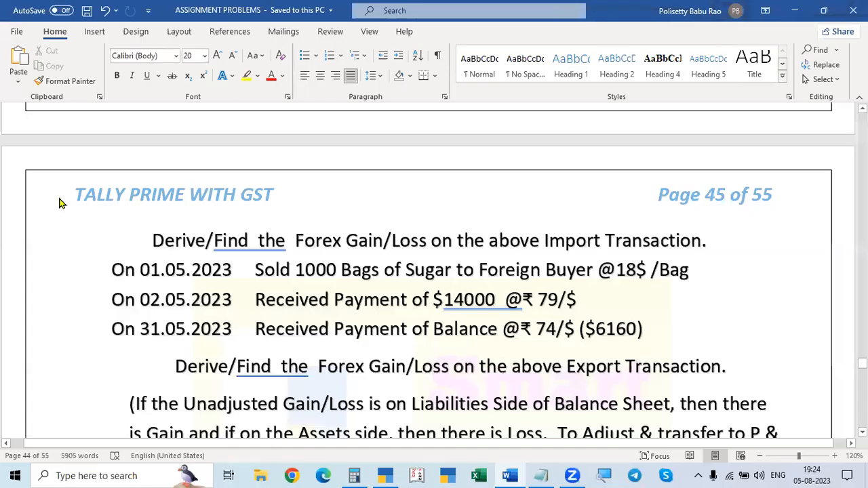
{"action": "key", "text": "alt+Tab"}
{"action": "key", "text": "alt+Tab"}
{"action": "key", "text": "alt+Tab"}
{"action": "key", "text": "Down"}
{"action": "key", "text": "Down"}
{"action": "key", "text": "Down"}
{"action": "key", "text": "Return"}
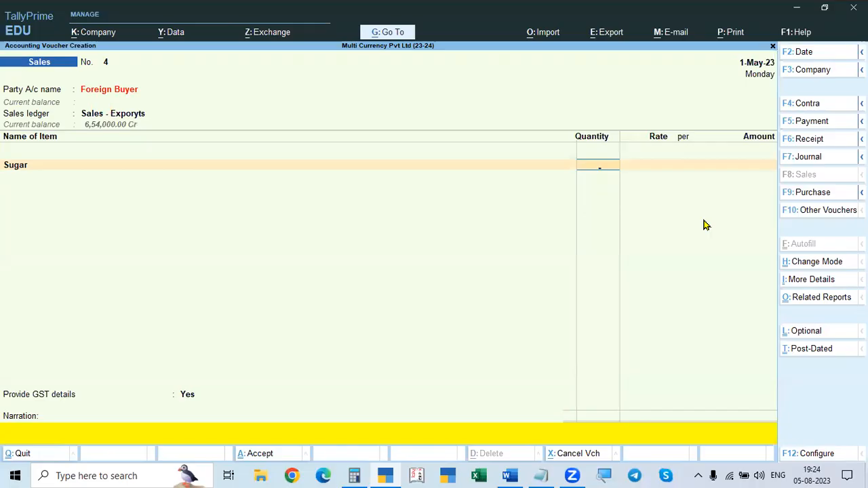
Step: Enter a quantity of 1,000 bags for the Sugar item
{"action": "key", "text": "alt+Tab"}
Step: Set the Sugar item's rate to $18 per bag, checking the rate against the problem in Word
{"action": "key", "text": "alt+Tab"}
{"action": "type", "text": "10000"}
{"action": "key", "text": "BackSpace"}
{"action": "key", "text": "Return"}
{"action": "key", "text": "alt+Tab"}
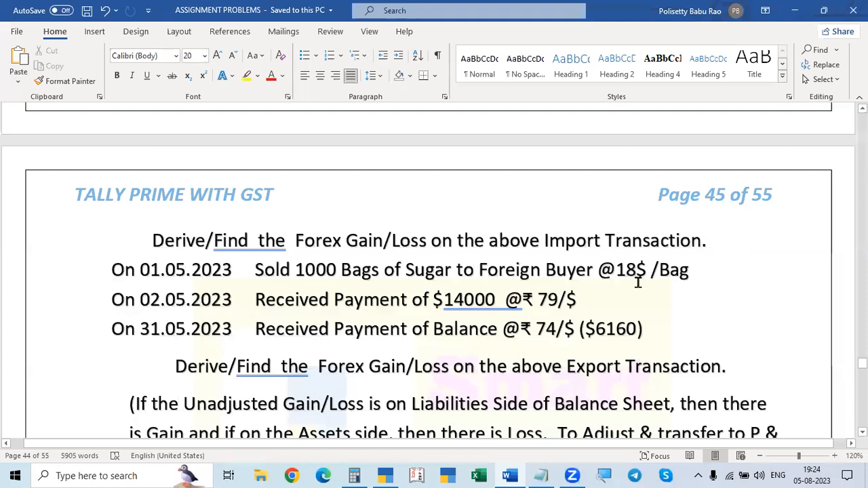
{"action": "key", "text": "alt+Tab"}
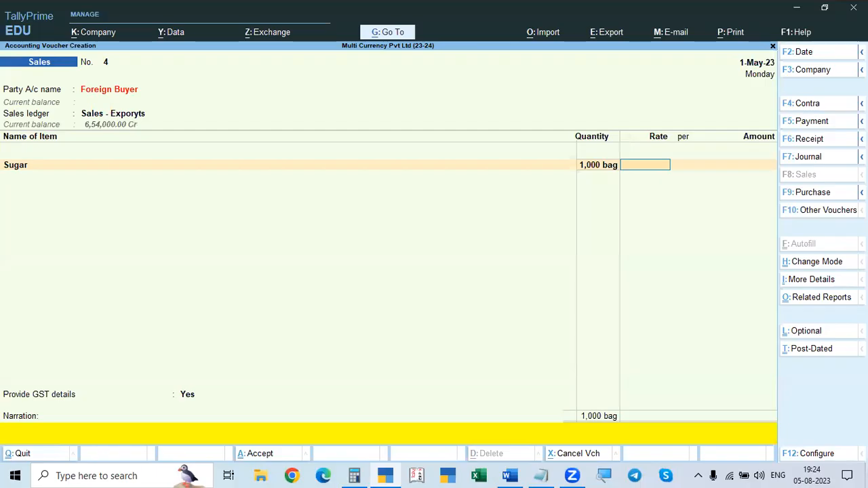
{"action": "key", "text": "alt"}
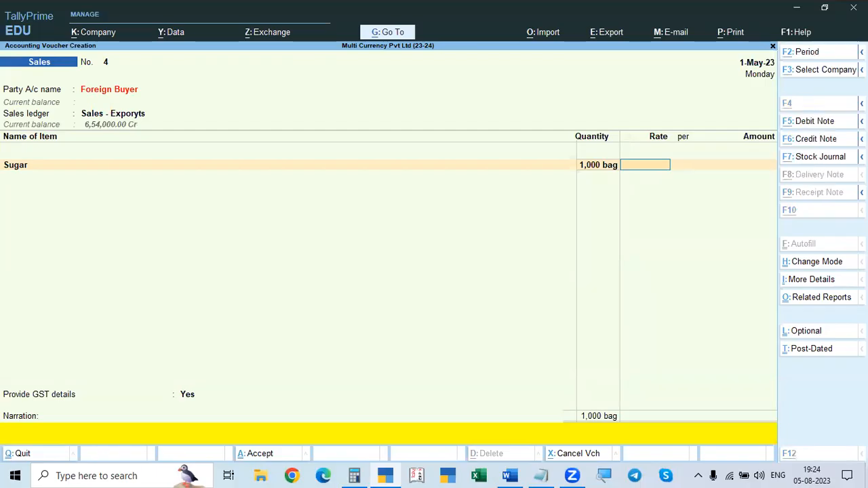
{"action": "type", "text": "$"}
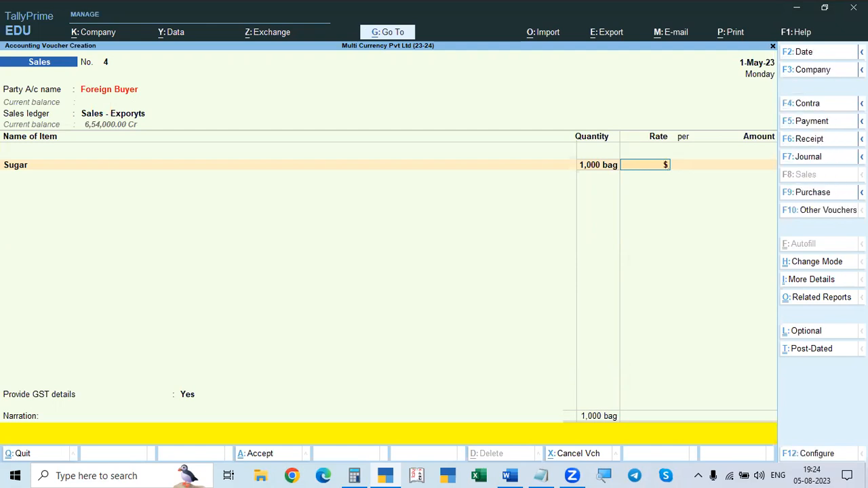
{"action": "type", "text": "1"}
{"action": "key", "text": "alt+Tab"}
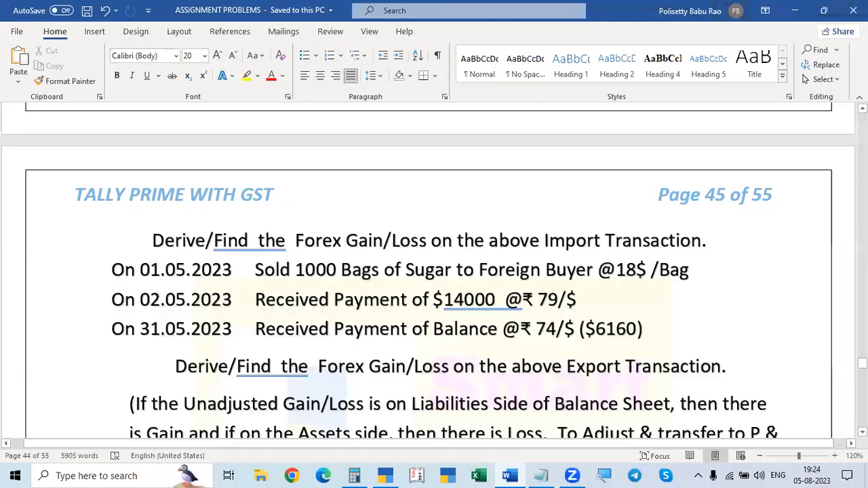
{"action": "key", "text": "alt+Tab"}
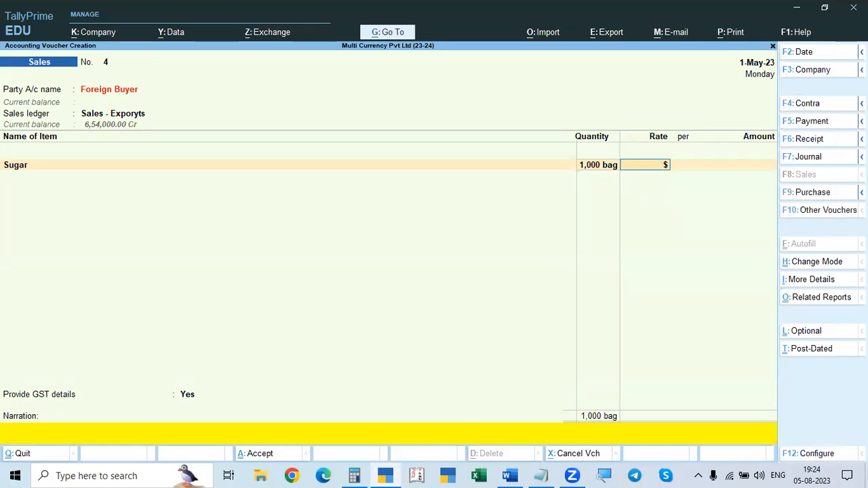
{"action": "type", "text": "8."}
{"action": "key", "text": "Return"}
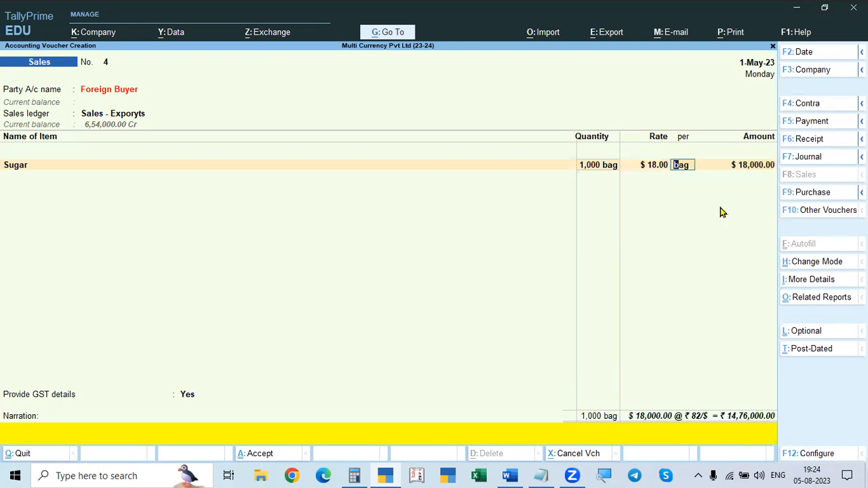
Step: Look up the dollar's selling rate in Word, set the Sugar item's exchange rate to ₹77/$ and complete the item line
{"action": "key", "text": "alt+Tab"}
{"action": "scroll", "coordinate": [610, 285], "scroll_direction": "down", "scroll_amount": 1}
{"action": "scroll", "coordinate": [609, 285], "scroll_direction": "up", "scroll_amount": 9}
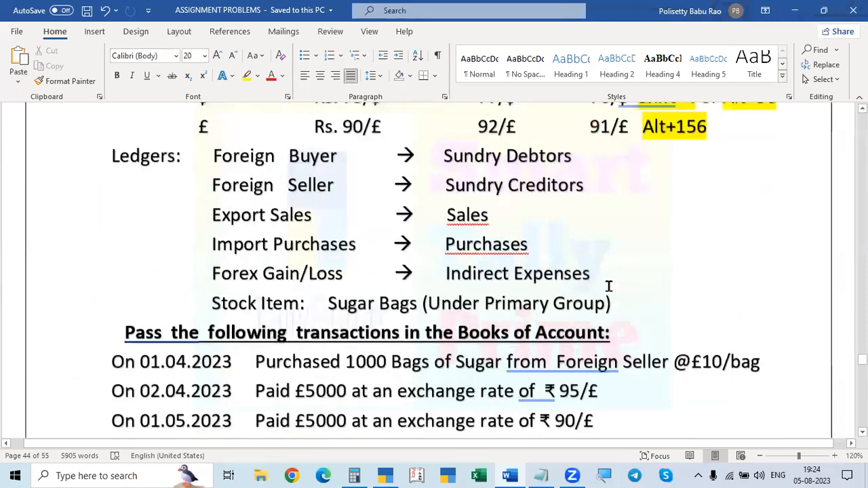
{"action": "scroll", "coordinate": [609, 287], "scroll_direction": "up", "scroll_amount": 3}
{"action": "left_click_drag", "start_coordinate": [479, 242], "coordinate": [528, 243]}
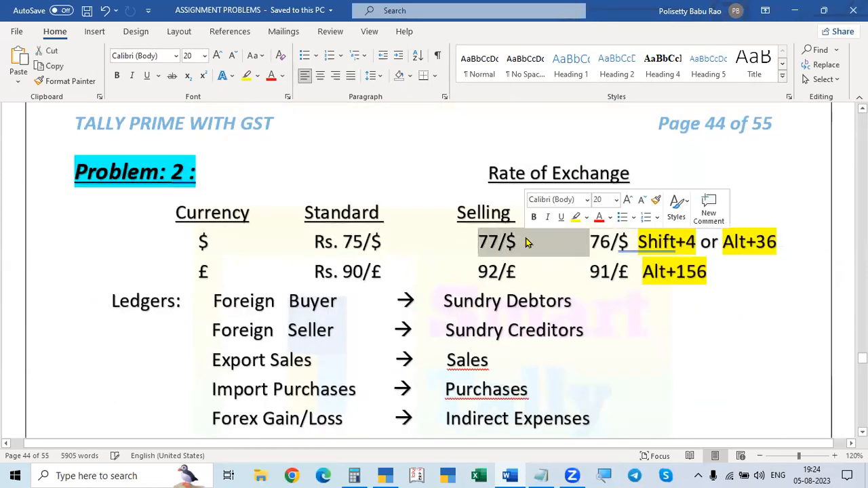
{"action": "scroll", "coordinate": [672, 351], "scroll_direction": "down", "scroll_amount": 1}
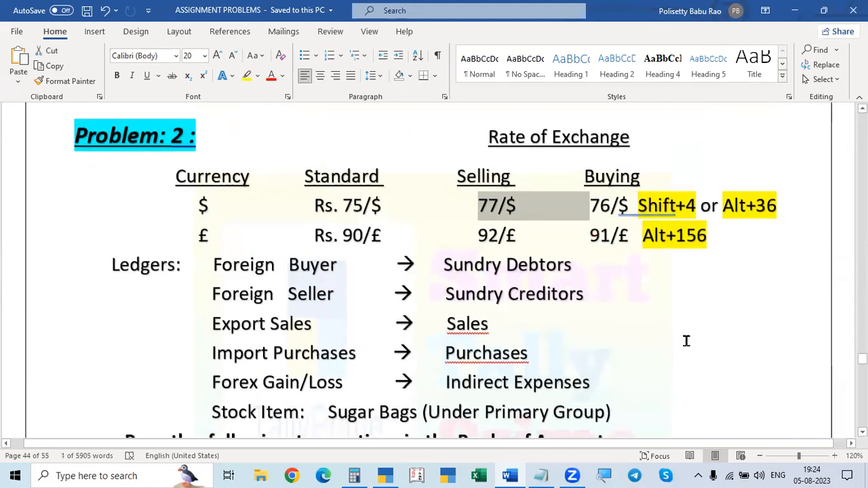
{"action": "key", "text": "alt+Tab"}
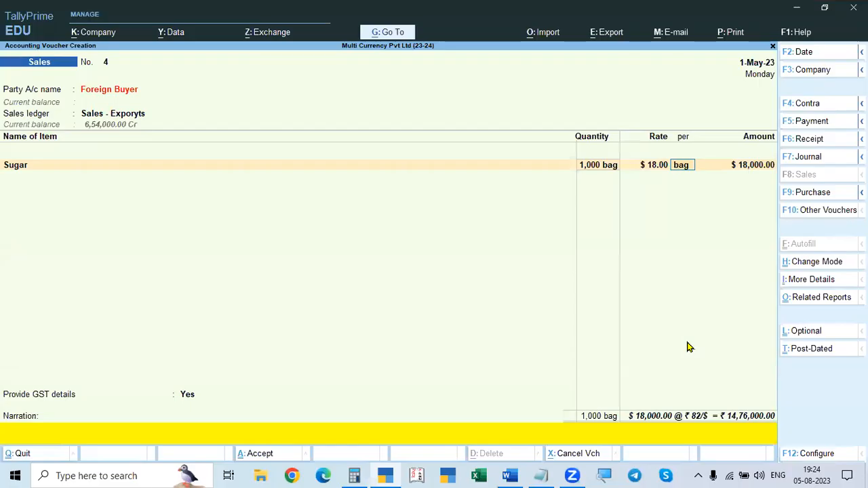
{"action": "key", "text": "Return"}
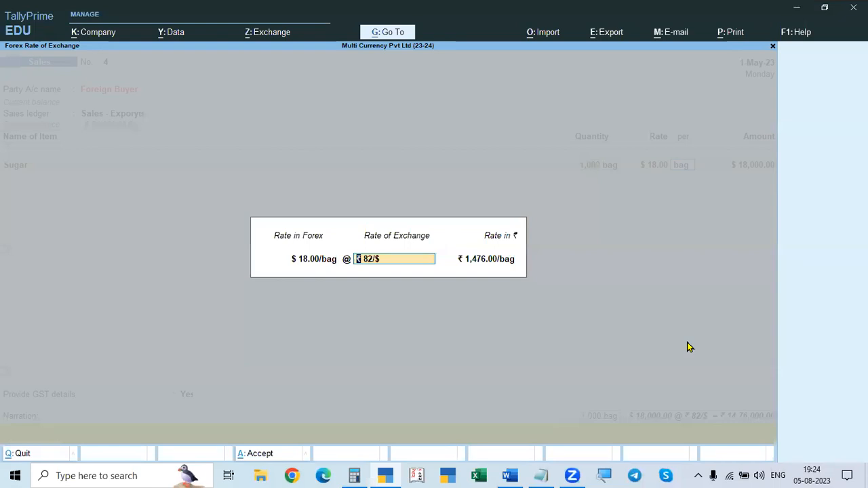
{"action": "type", "text": "77"}
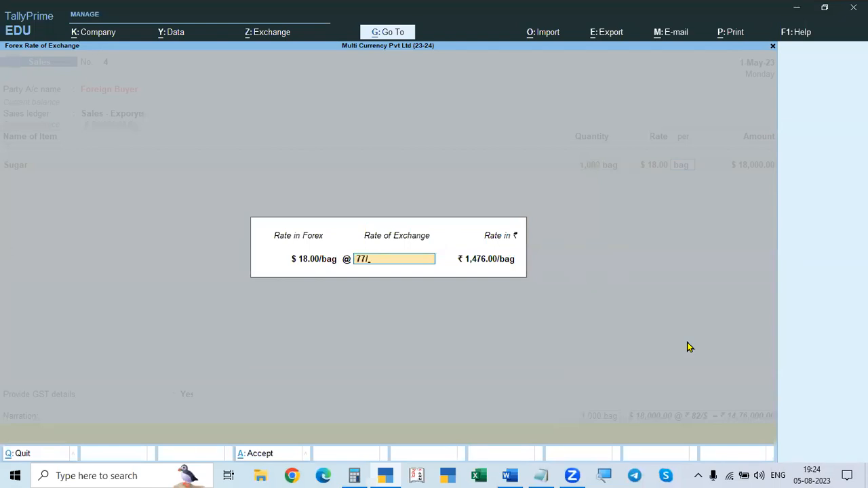
{"action": "type", "text": "/$"}
{"action": "key", "text": "Return"}
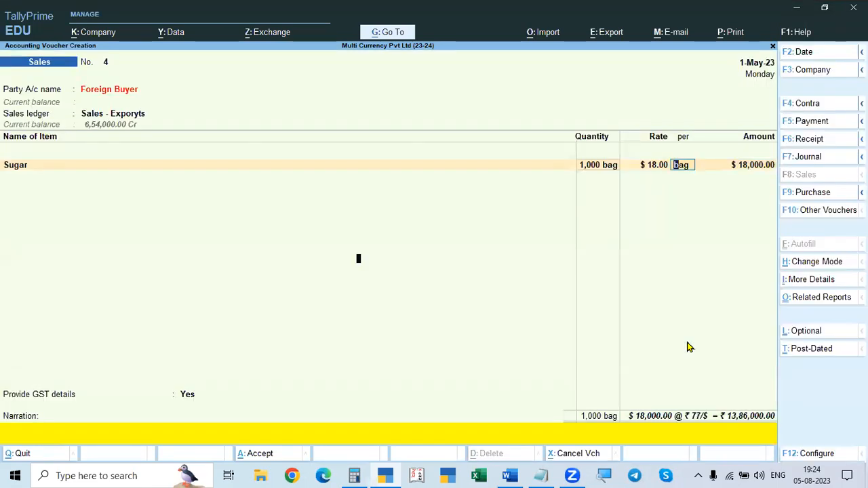
{"action": "key", "text": "Return"}
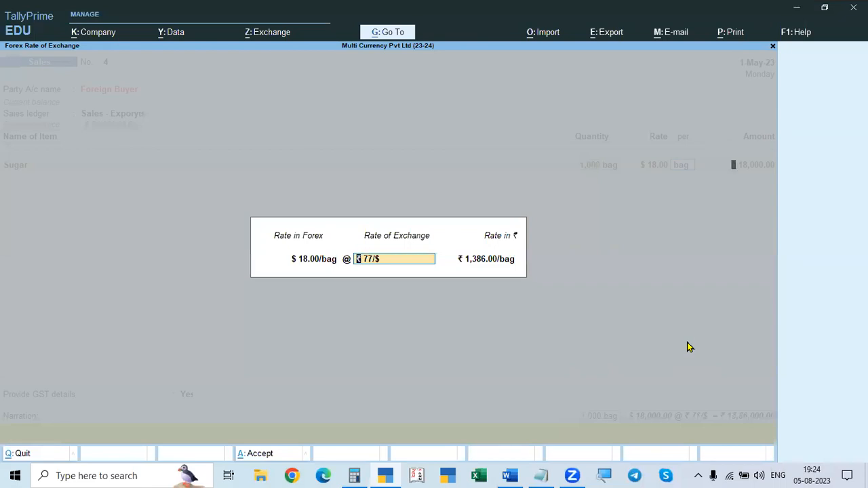
{"action": "key", "text": "Return"}
{"action": "key", "text": "Return"}
{"action": "key", "text": "Return"}
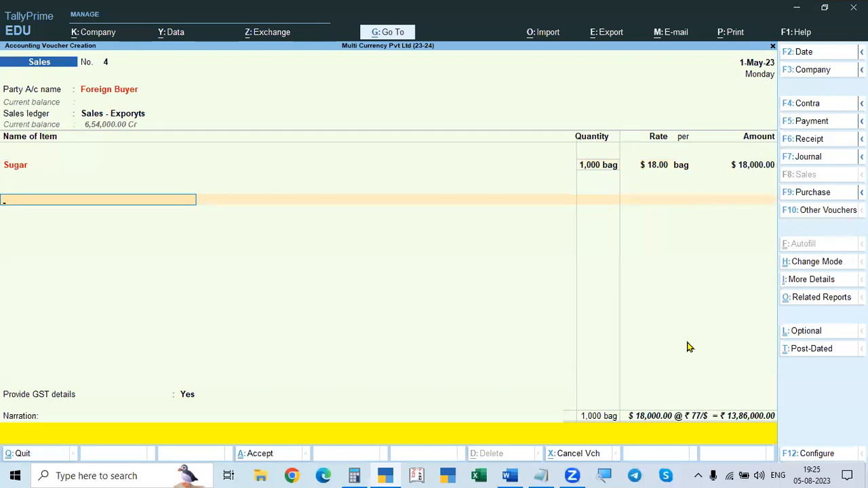
Step: Add the IGST ledger below the Sugar item and accept its calculated dollar amount
{"action": "key", "text": "alt+Tab"}
{"action": "key", "text": "alt+Tab"}
{"action": "type", "text": "IGST"}
{"action": "key", "text": "Return"}
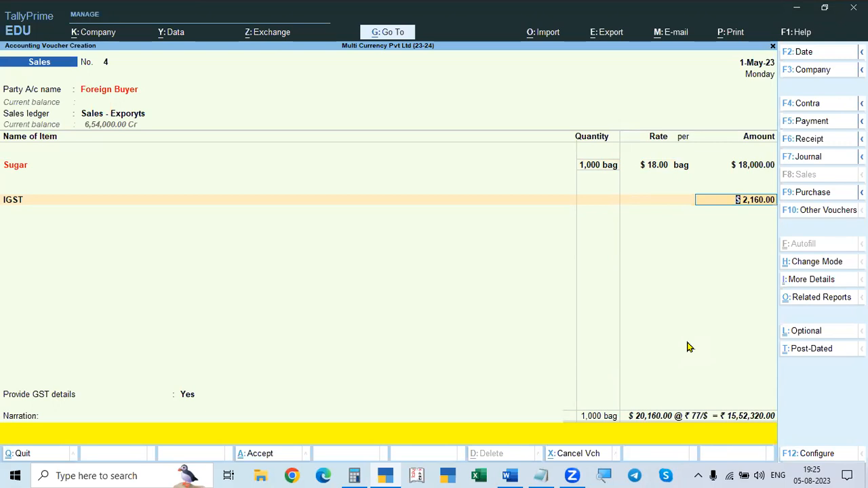
{"action": "key", "text": "Return"}
{"action": "key", "text": "Return"}
{"action": "key", "text": "Return"}
{"action": "key", "text": "Return"}
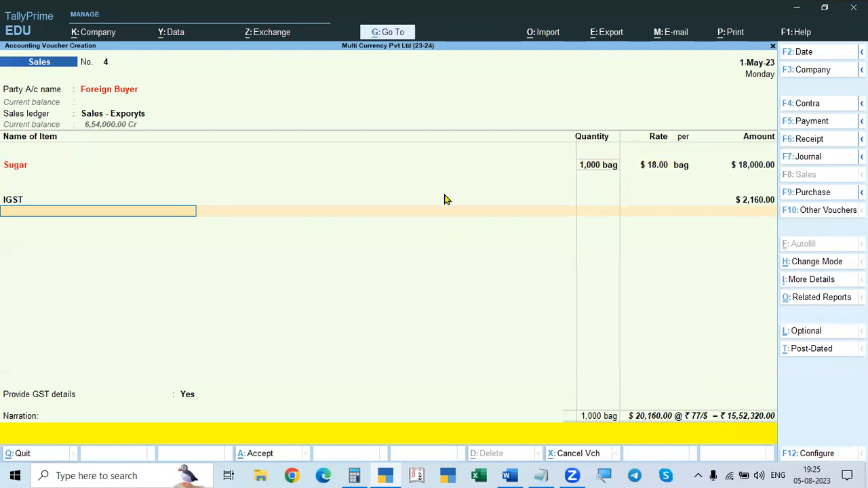
Step: Set Provide GST details to No, leave the narration blank and save the Sales voucher
{"action": "key", "text": "Return"}
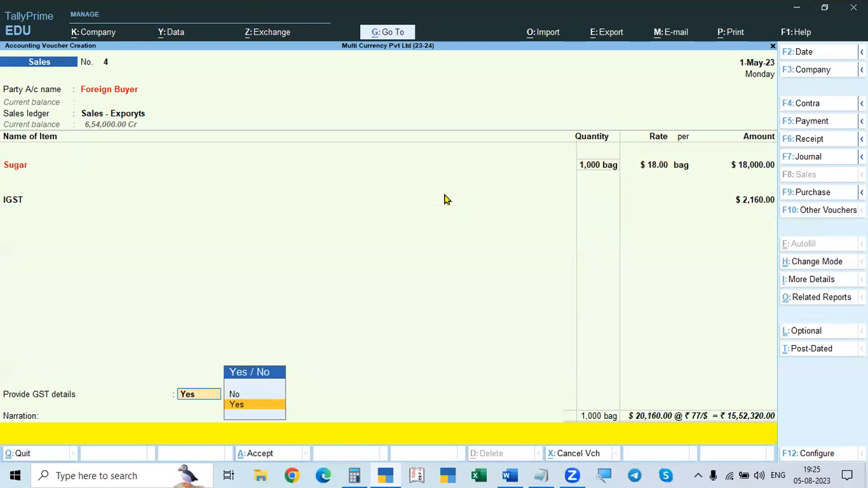
{"action": "key", "text": "Up"}
{"action": "key", "text": "Return"}
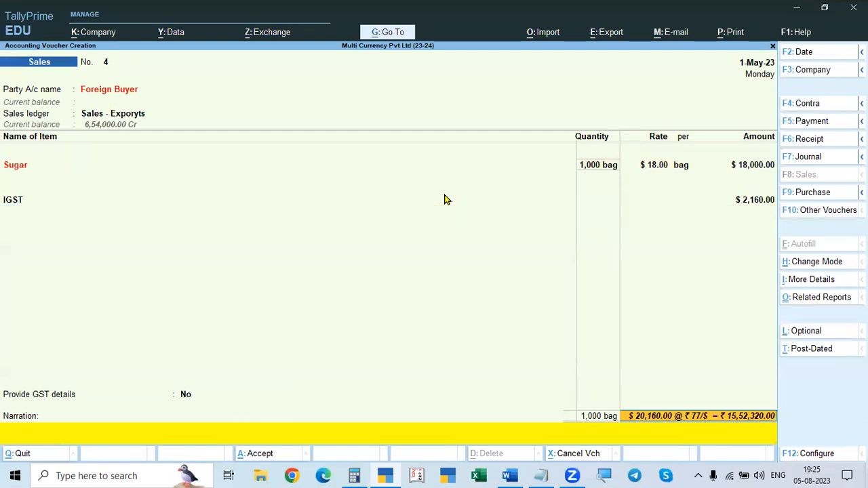
{"action": "key", "text": "Return"}
{"action": "key", "text": "Return"}
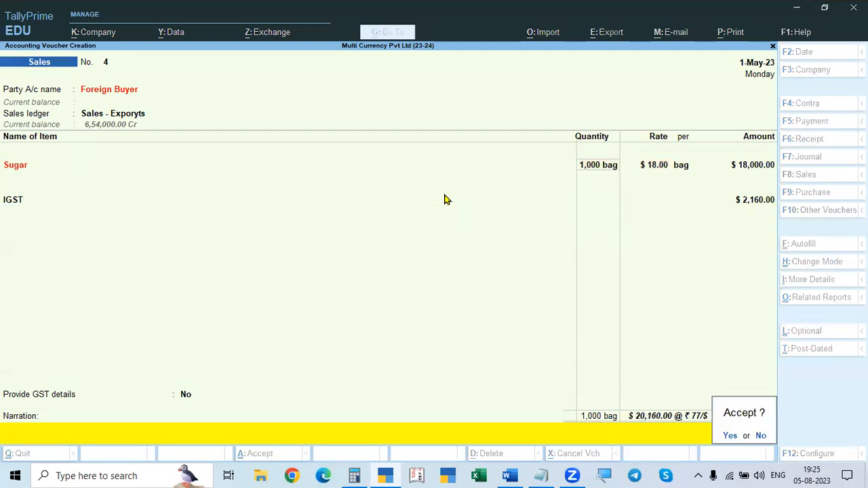
{"action": "key", "text": "Return"}
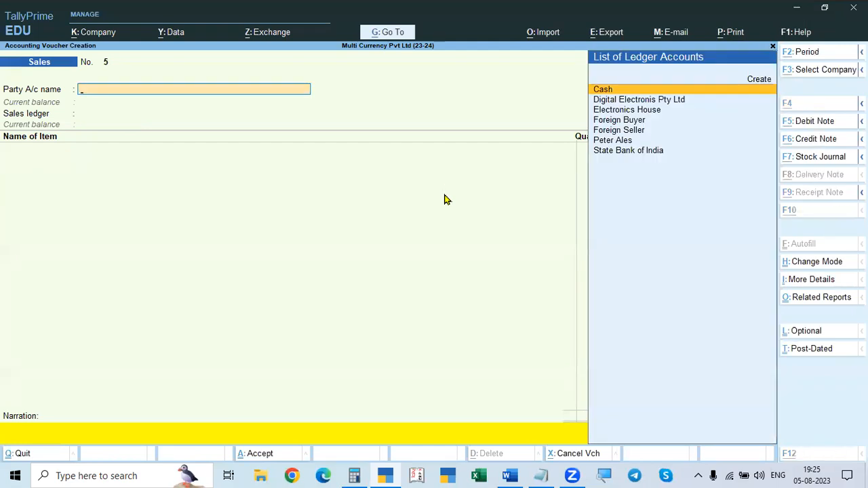
Step: Check the payments received from Foreign Buyer in the Word problem and return to TallyPrime
{"action": "key", "text": "alt+Tab"}
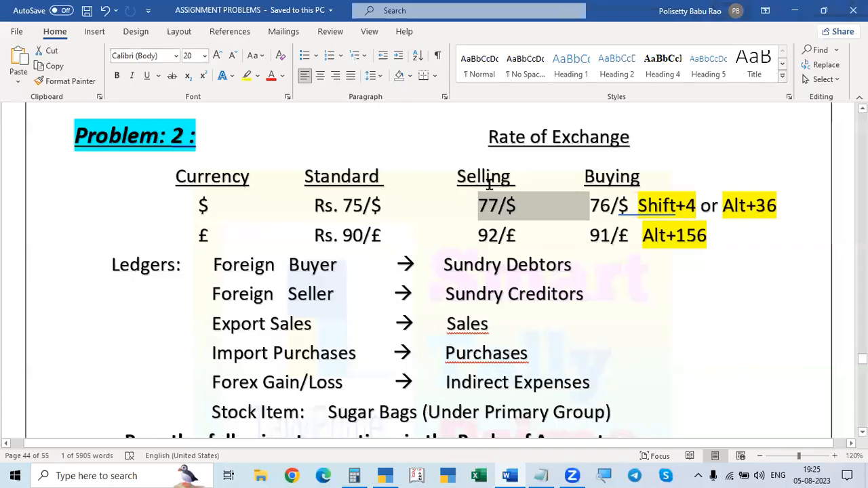
{"action": "scroll", "coordinate": [477, 215], "scroll_direction": "down", "scroll_amount": 8}
{"action": "scroll", "coordinate": [478, 216], "scroll_direction": "down", "scroll_amount": 4}
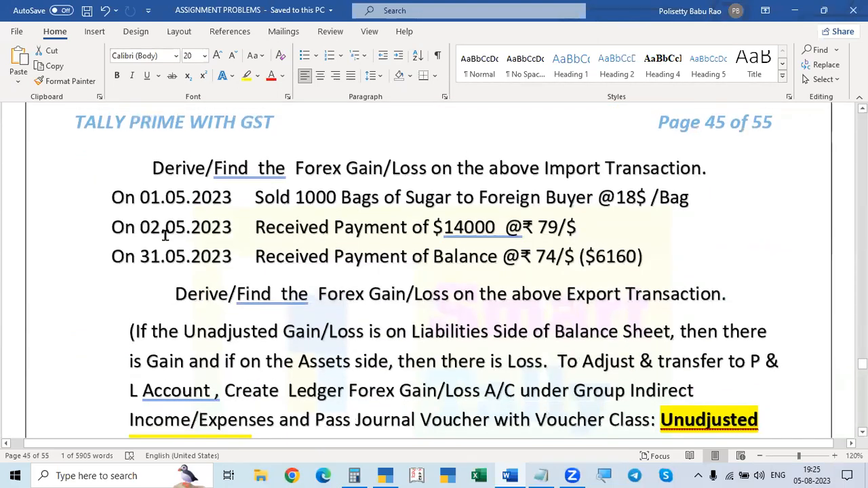
{"action": "key", "text": "alt+Tab"}
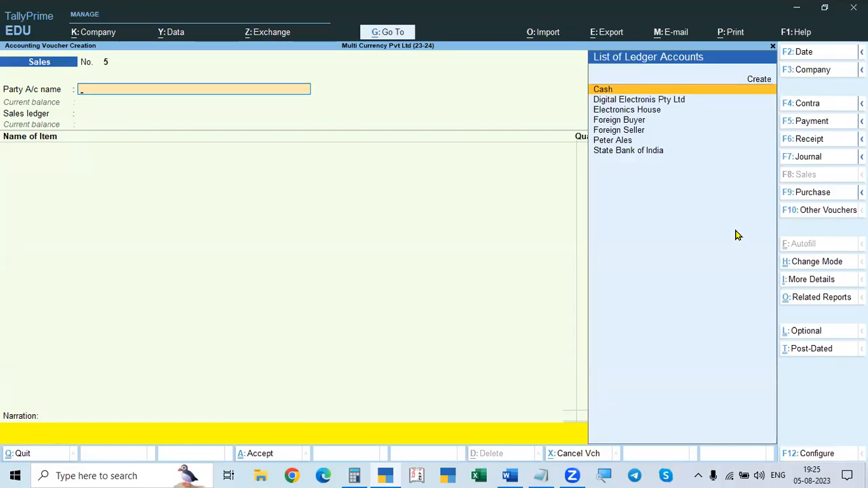
Step: Start a Receipt voucher and set its date to 2.5 (2-May-23)
{"action": "key", "text": "F6"}
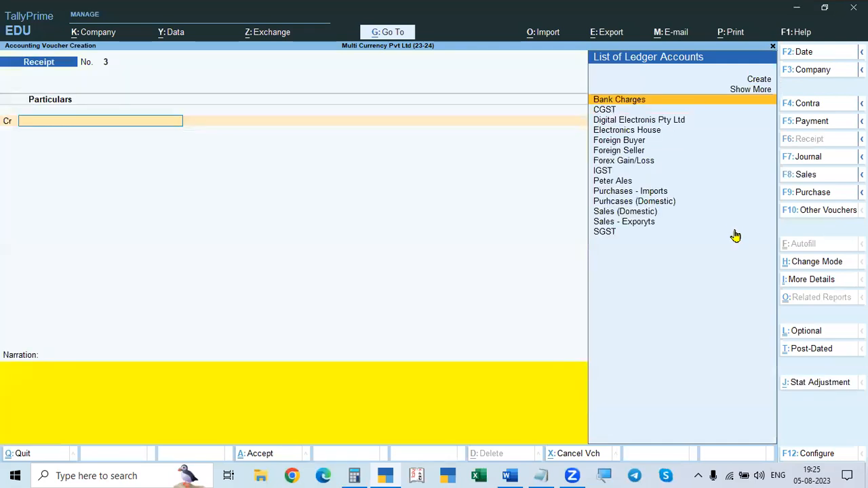
{"action": "key", "text": "F2"}
{"action": "type", "text": "1"}
{"action": "key", "text": "BackSpace"}
{"action": "type", "text": "2.5"}
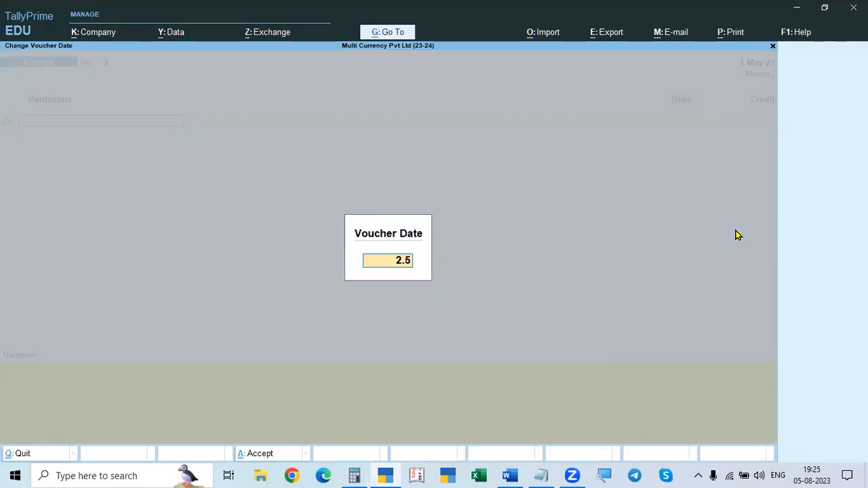
{"action": "key", "text": "Return"}
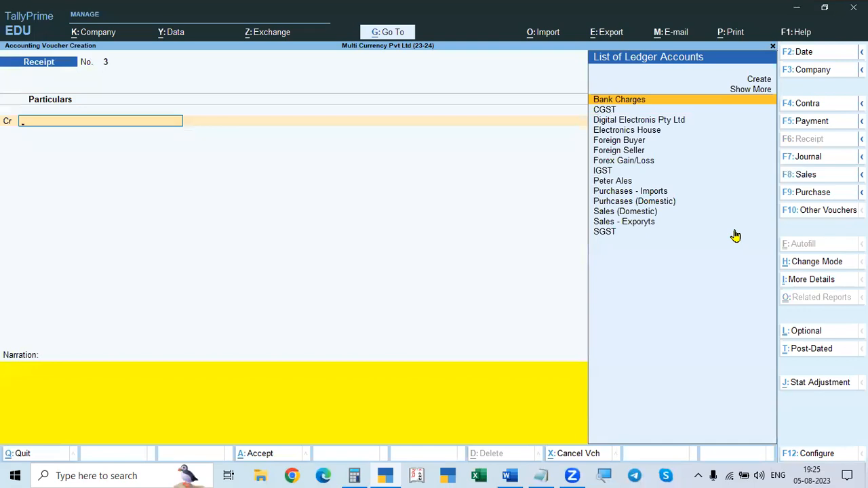
Step: Choose Foreign Buyer as the credit ledger, checking the receipt details in the Word problem
{"action": "key", "text": "Down"}
{"action": "key", "text": "Down"}
{"action": "key", "text": "Down"}
{"action": "key", "text": "Down"}
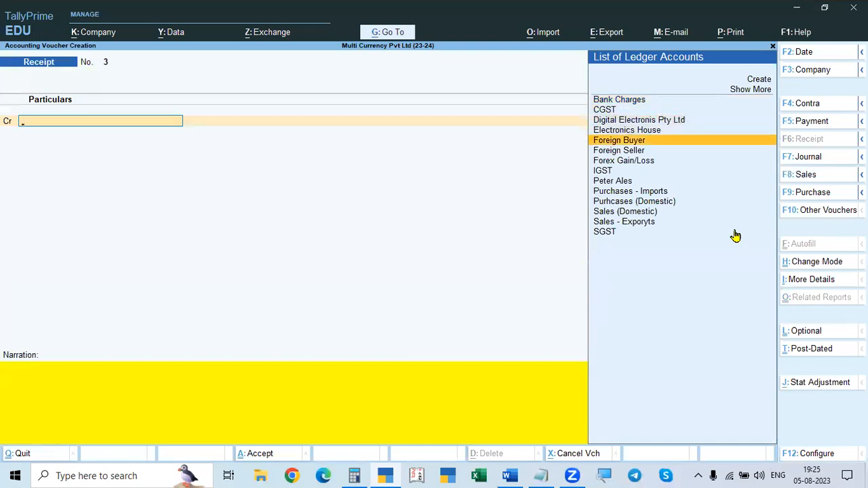
{"action": "key", "text": "alt+Tab"}
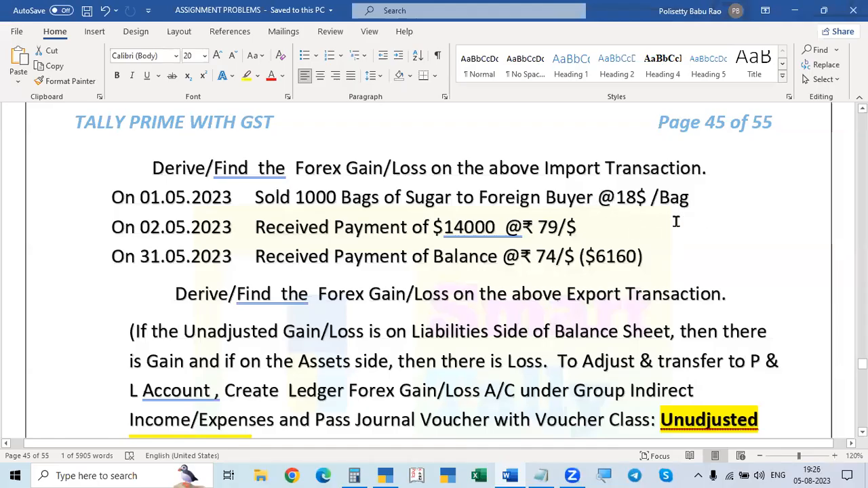
{"action": "key", "text": "alt+Tab"}
{"action": "key", "text": "Return"}
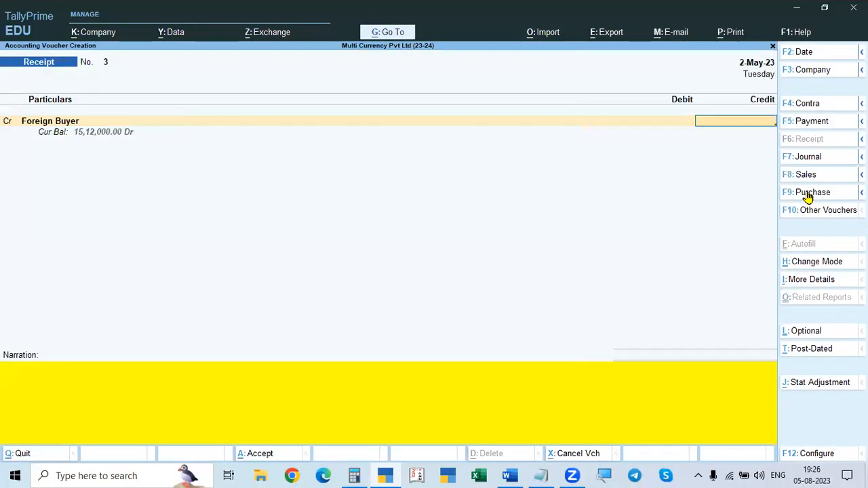
Step: Switch to Calculator and work out the sale total as 18000 plus 12%
{"action": "key", "text": "alt+Tab"}
{"action": "key", "text": "alt+Tab"}
{"action": "key", "text": "alt+Tab"}
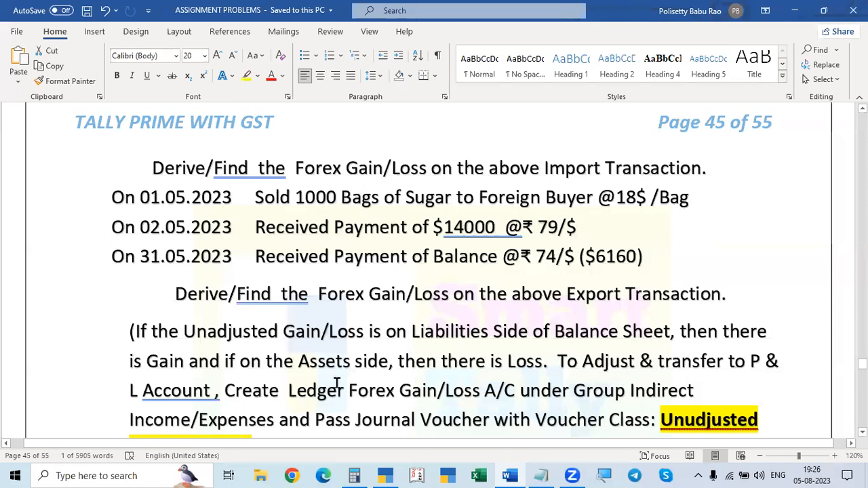
{"action": "left_click", "coordinate": [353, 475]}
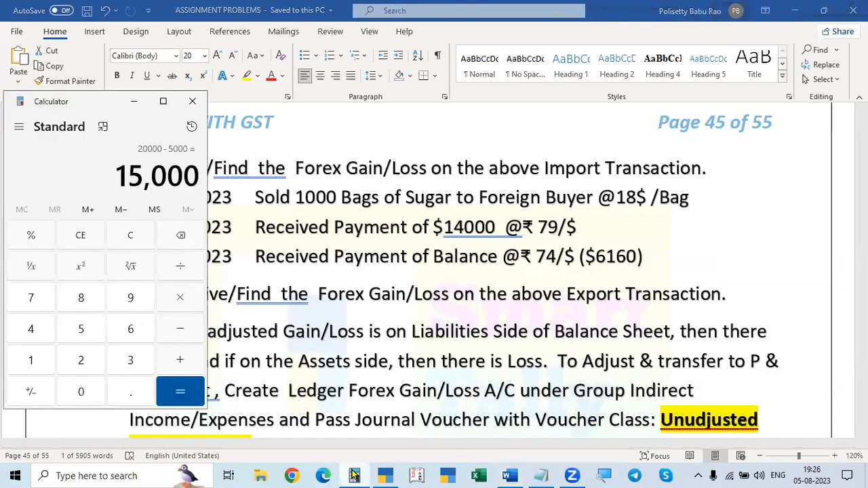
{"action": "key", "text": "Escape"}
{"action": "type", "text": "2016"}
{"action": "key", "text": "Escape"}
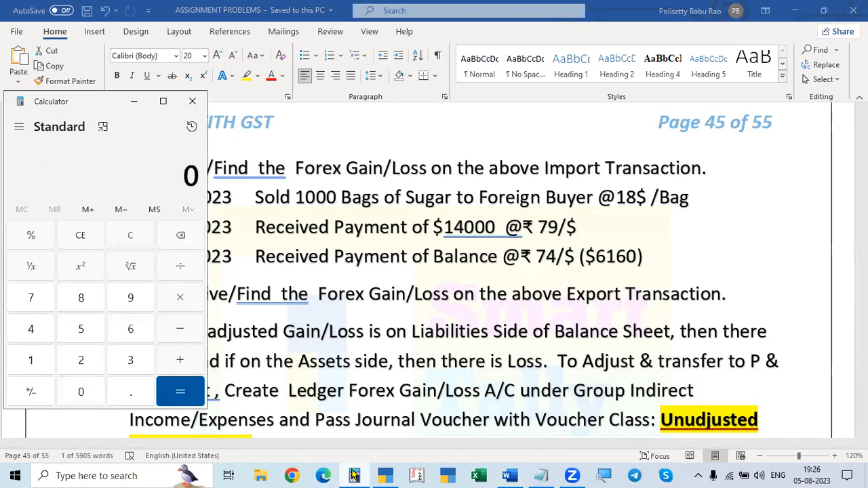
{"action": "type", "text": "18000 + 12"}
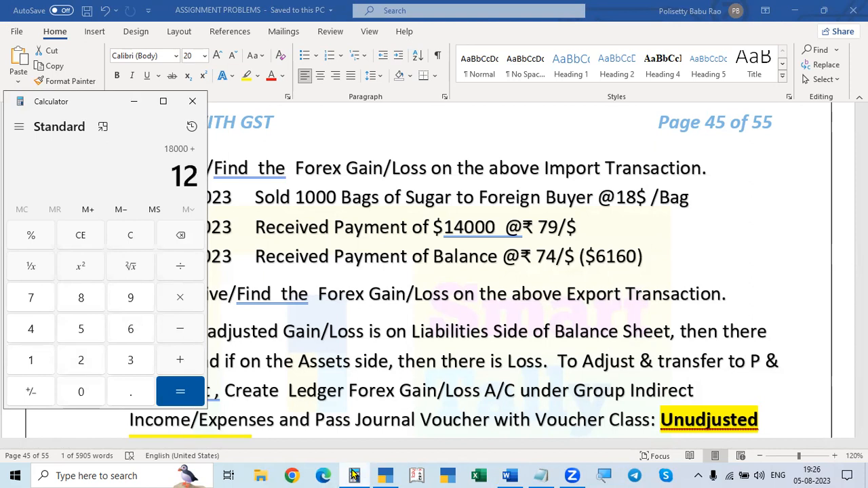
{"action": "type", "text": "%"}
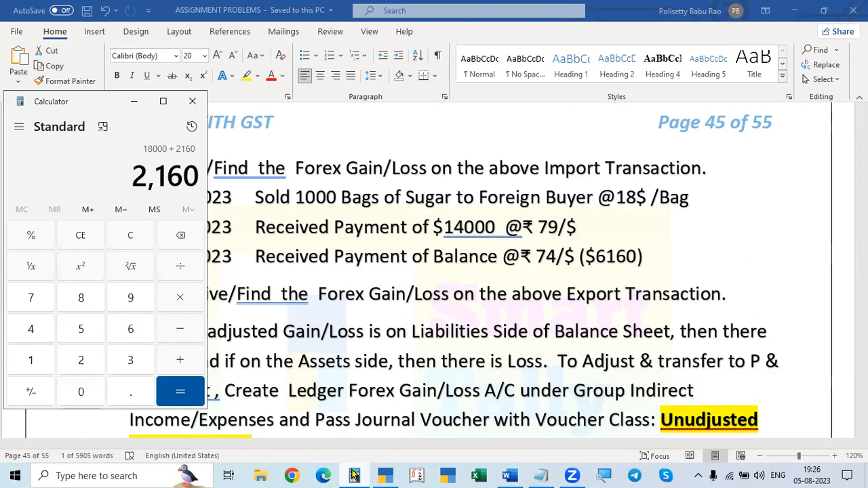
{"action": "key", "text": "Return"}
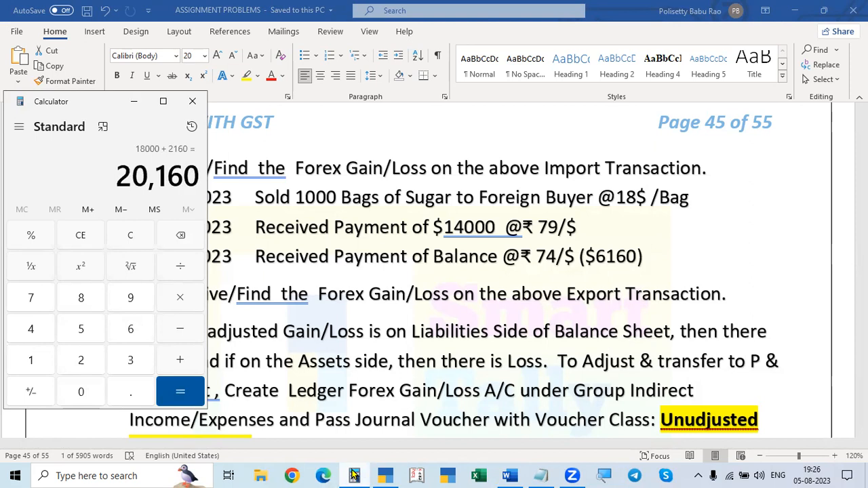
Step: Subtract the 14000 receipt from the calculated sale total and return to the Receipt voucher in TallyPrime
{"action": "left_click", "coordinate": [354, 475]}
{"action": "left_click", "coordinate": [354, 476]}
{"action": "key", "text": "minus"}
{"action": "type", "text": "140000"}
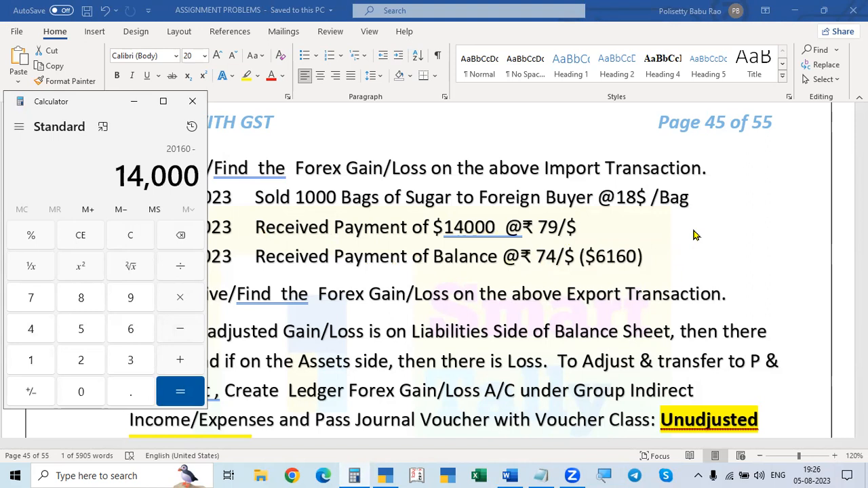
{"action": "key", "text": "Return"}
{"action": "key", "text": "alt+Tab"}
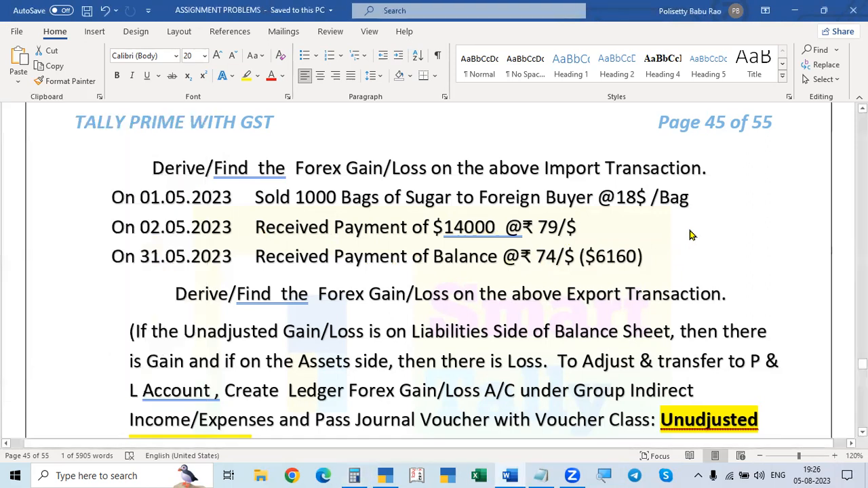
{"action": "key", "text": "alt+Tab"}
{"action": "key", "text": "alt+Tab"}
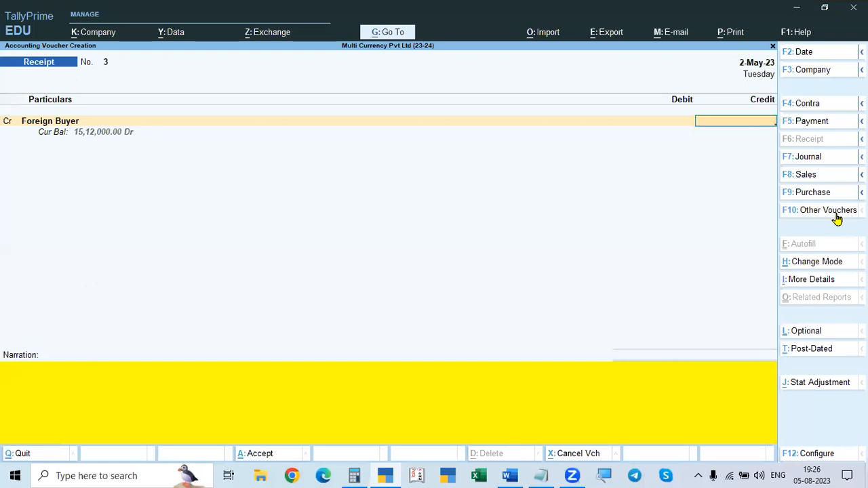
Step: Enter $14000 as Foreign Buyer's credit amount, rechecking the receipt in the Word problem
{"action": "key", "text": "ctrl"}
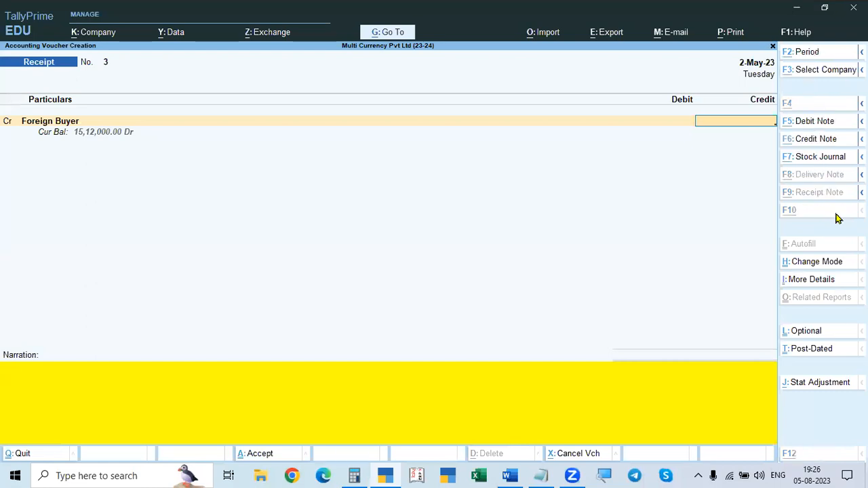
{"action": "type", "text": "$"}
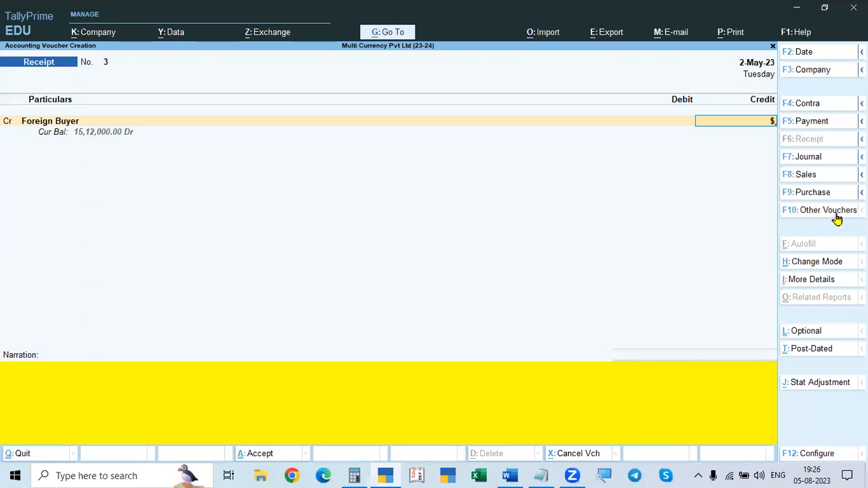
{"action": "key", "text": "alt+Tab"}
{"action": "key", "text": "alt+Tab"}
{"action": "key", "text": "alt+Tab"}
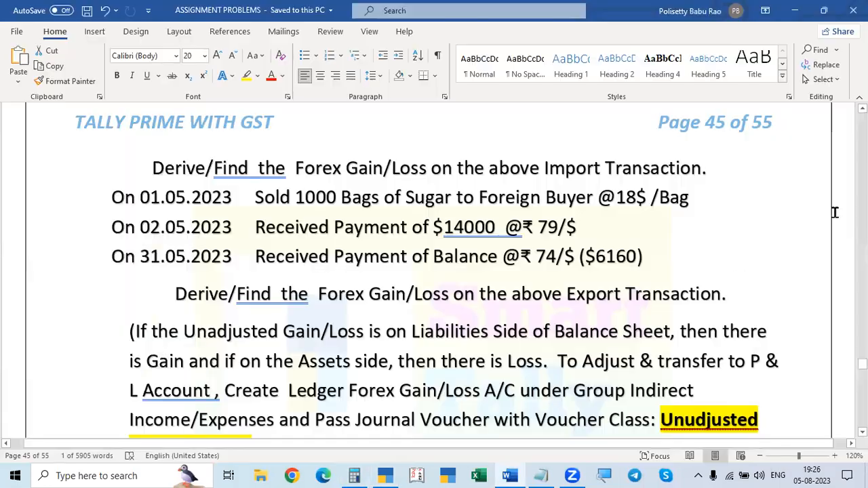
{"action": "key", "text": "alt+Tab"}
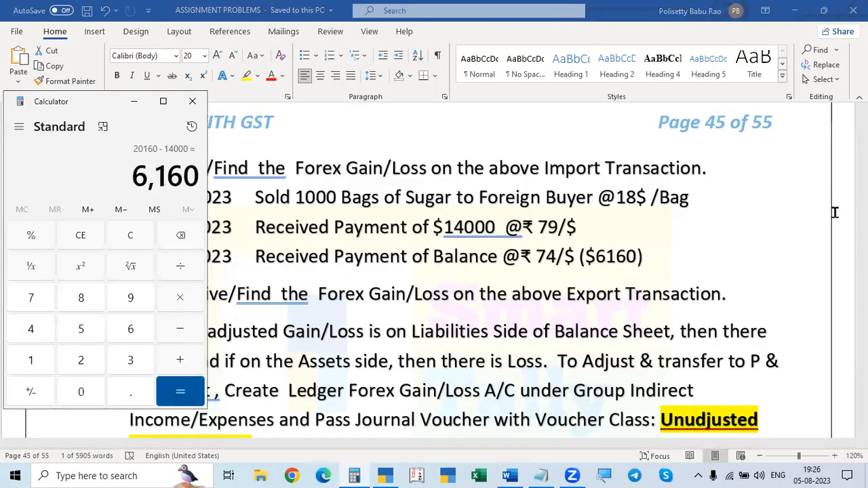
{"action": "key", "text": "alt+Tab"}
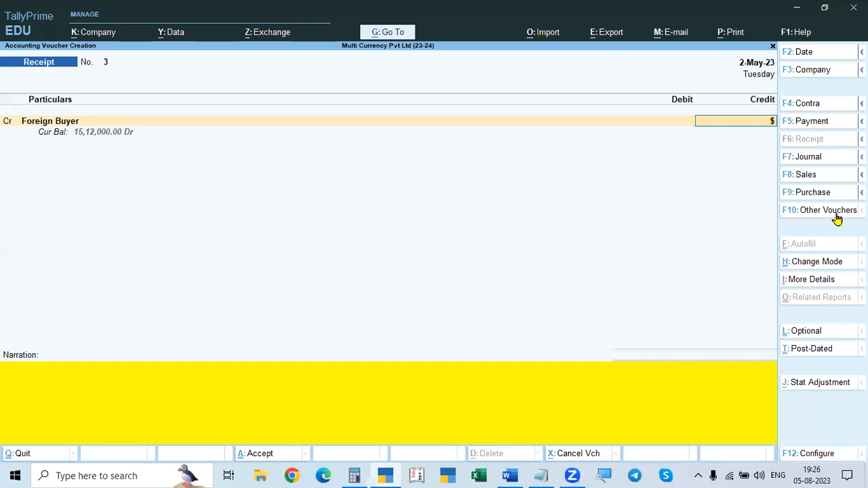
{"action": "type", "text": "14000"}
{"action": "key", "text": "Return"}
{"action": "key", "text": "Return"}
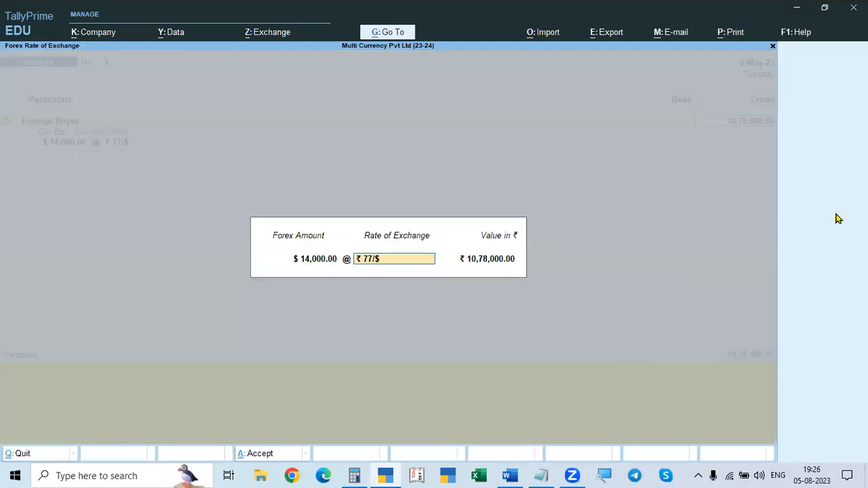
Step: Look up the receipt's dollar rate in Word, set the rate of exchange to ₹79/$ and accept the rupee value
{"action": "key", "text": "alt+Tab"}
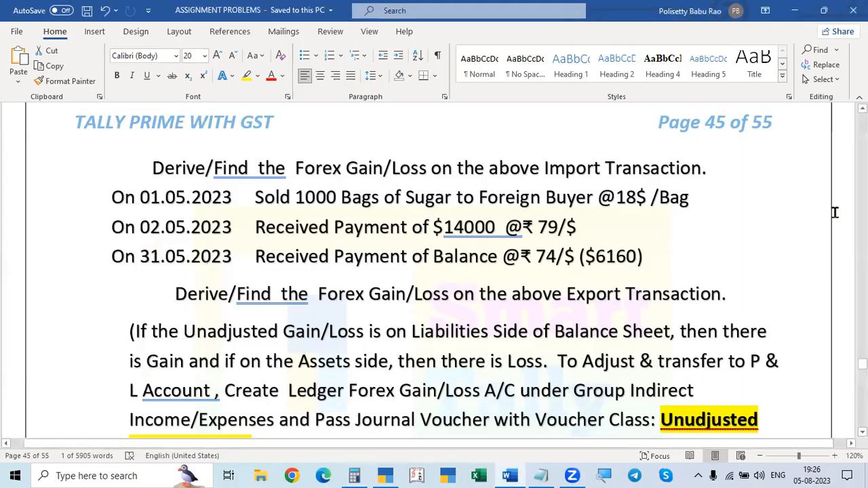
{"action": "key", "text": "alt+Tab"}
{"action": "key", "text": "Tab"}
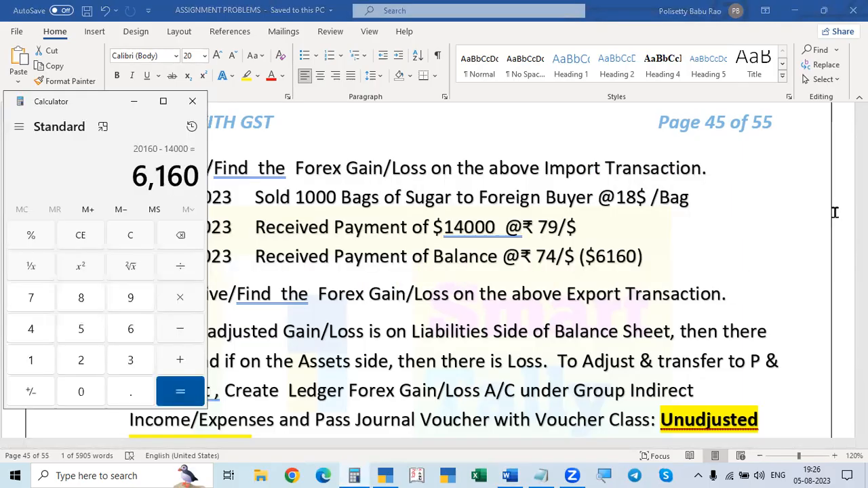
{"action": "key", "text": "alt+Tab"}
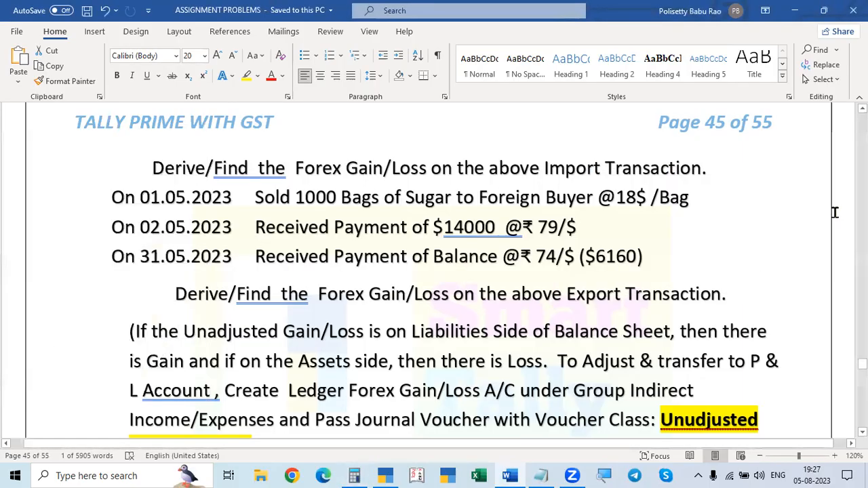
{"action": "key", "text": "alt+Tab"}
{"action": "key", "text": "Tab"}
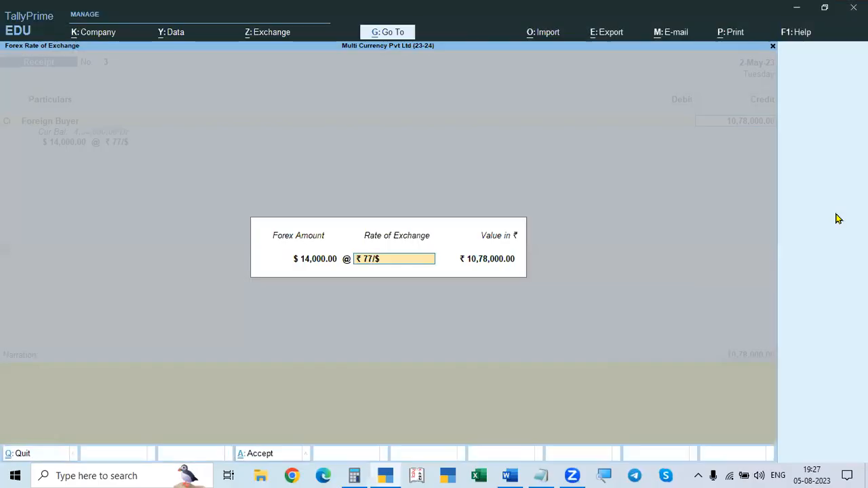
{"action": "type", "text": "79"}
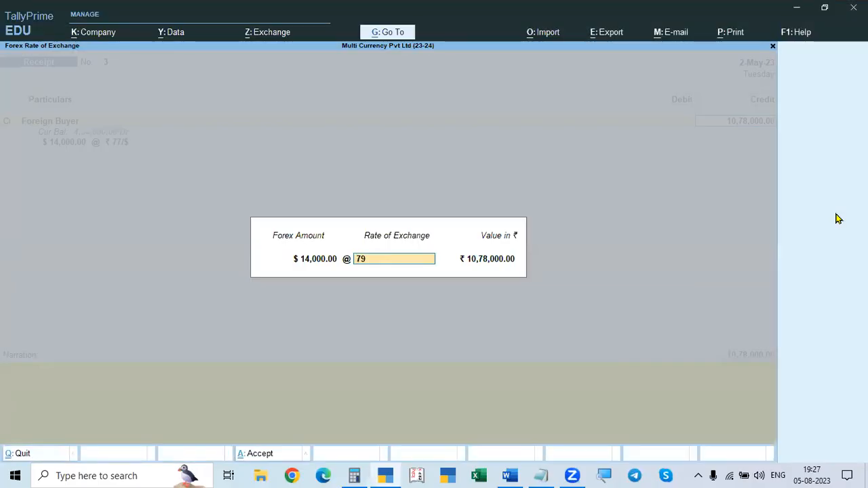
{"action": "key", "text": "Return"}
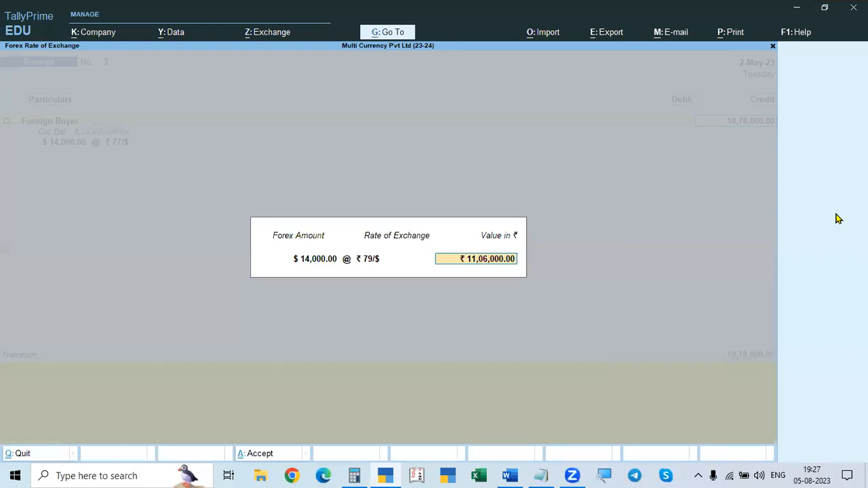
{"action": "key", "text": "Return"}
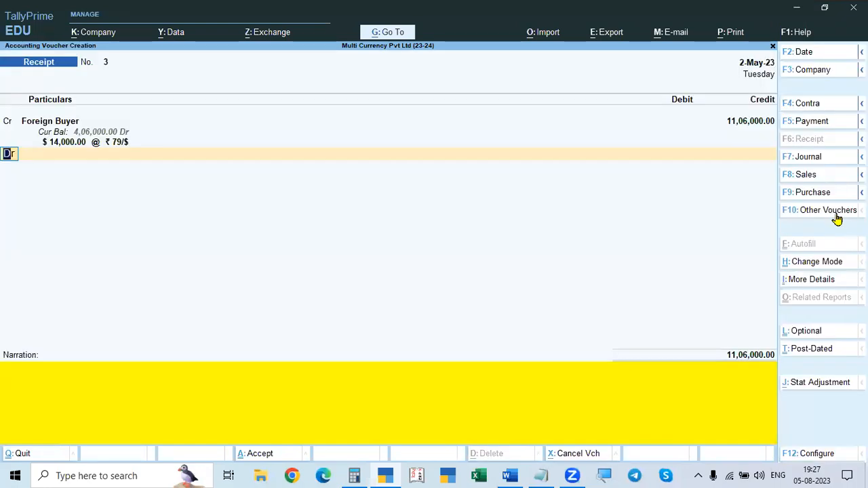
Step: Review the forex instructions in Word and choose State Bank of India as the receipt's debit ledger
{"action": "key", "text": "alt+Tab"}
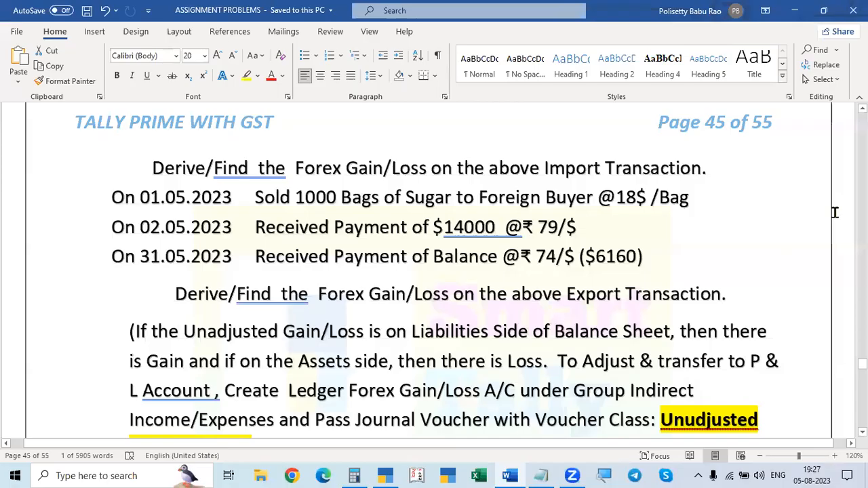
{"action": "scroll", "coordinate": [622, 264], "scroll_direction": "down", "scroll_amount": 2}
{"action": "scroll", "coordinate": [622, 264], "scroll_direction": "up", "scroll_amount": 1}
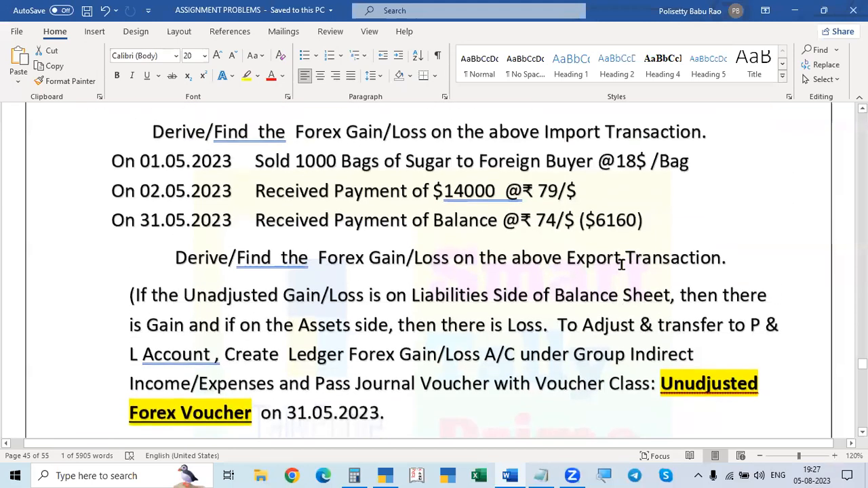
{"action": "scroll", "coordinate": [622, 265], "scroll_direction": "up", "scroll_amount": 1}
{"action": "key", "text": "alt+Tab"}
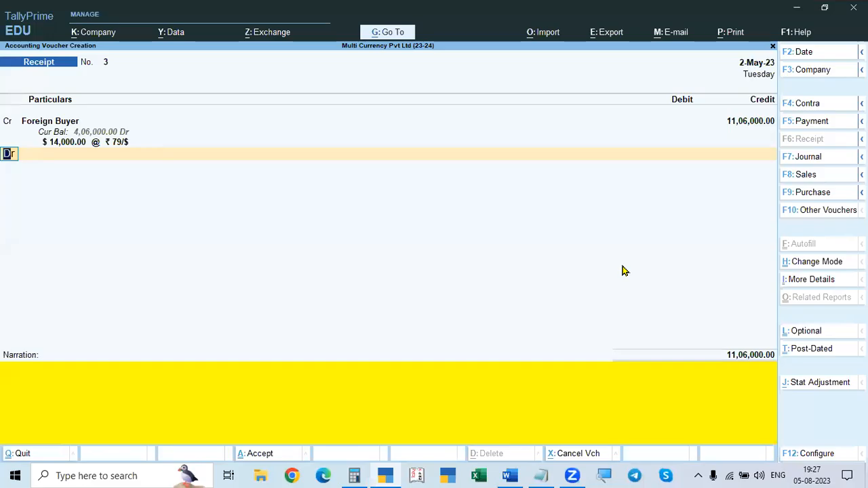
{"action": "key", "text": "Down"}
{"action": "key", "text": "Down"}
{"action": "key", "text": "Down"}
{"action": "key", "text": "Down"}
{"action": "key", "text": "Down"}
{"action": "key", "text": "Down"}
{"action": "key", "text": "Down"}
{"action": "key", "text": "Down"}
{"action": "key", "text": "Down"}
{"action": "key", "text": "Down"}
{"action": "key", "text": "Down"}
{"action": "key", "text": "Down"}
{"action": "key", "text": "Down"}
{"action": "key", "text": "Down"}
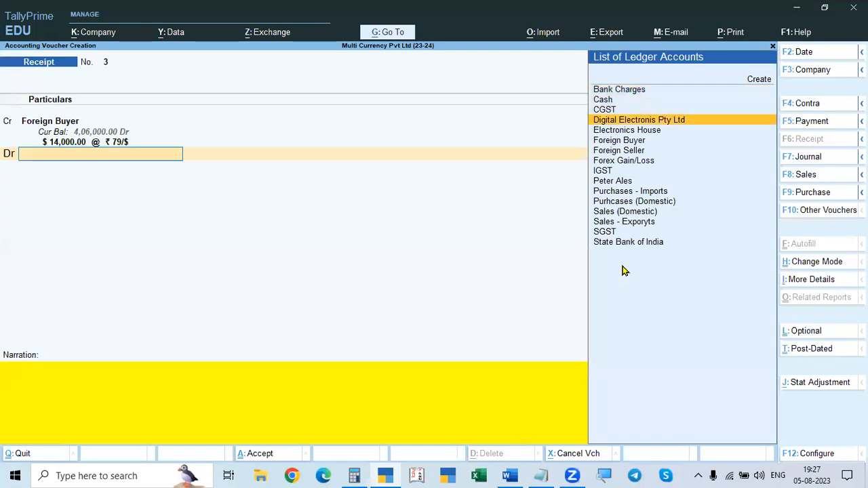
{"action": "key", "text": "Down"}
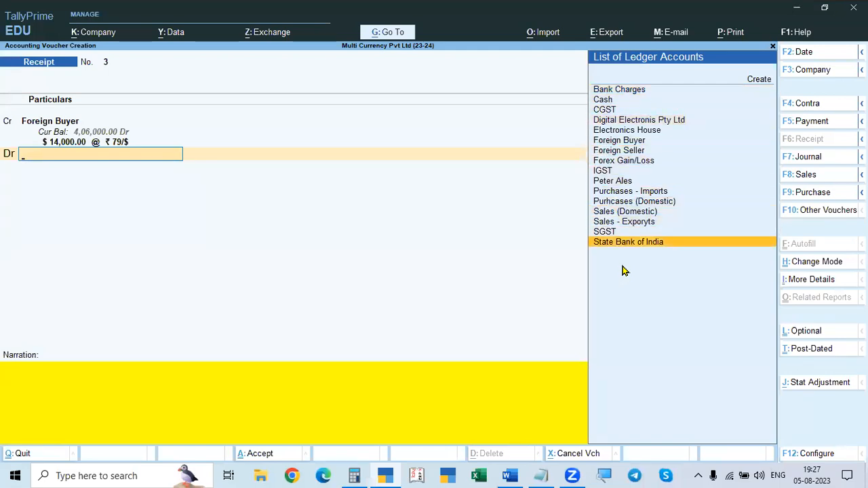
{"action": "key", "text": "alt+Tab"}
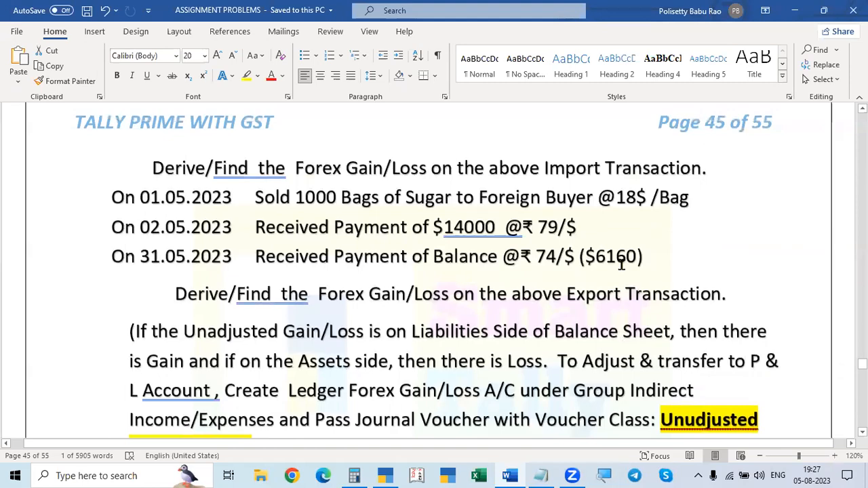
{"action": "key", "text": "alt+Tab"}
{"action": "key", "text": "Return"}
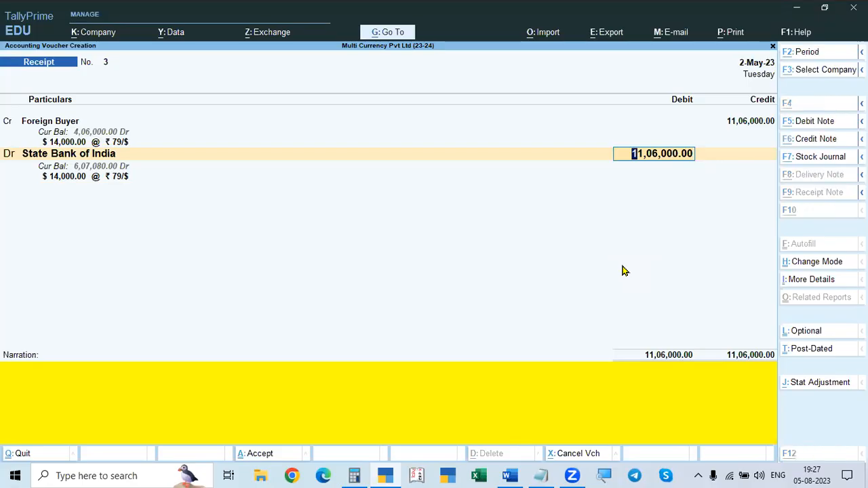
Step: Accept State Bank of India's debit of $14,000 at ₹79/$ to reach the receipt's bank allocation
{"action": "key", "text": "alt+Tab"}
{"action": "key", "text": "alt+Tab"}
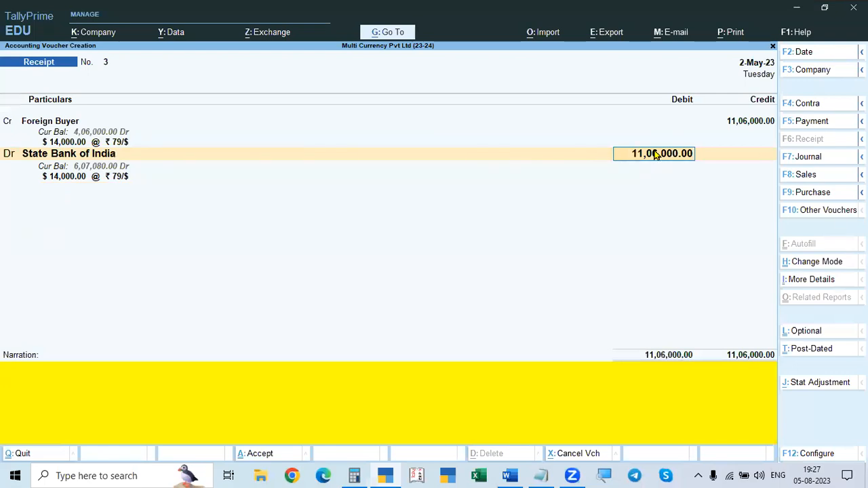
{"action": "key", "text": "Return"}
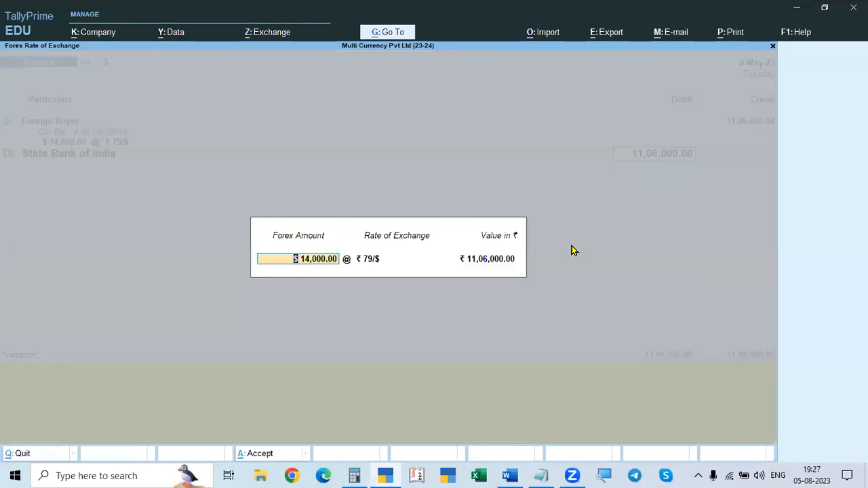
{"action": "key", "text": "Return"}
{"action": "key", "text": "Return"}
{"action": "key", "text": "Return"}
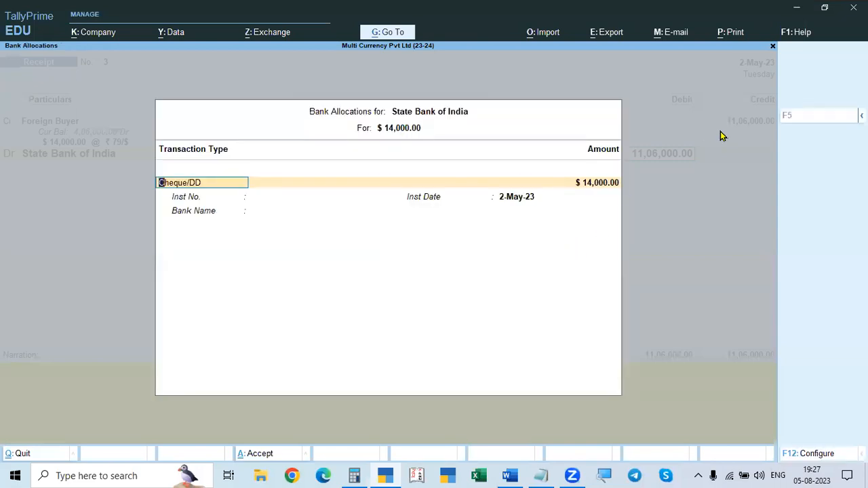
Step: Set the $14,000 bank allocation's transaction type to e-Fund Transfer
{"action": "key", "text": "BackSpace"}
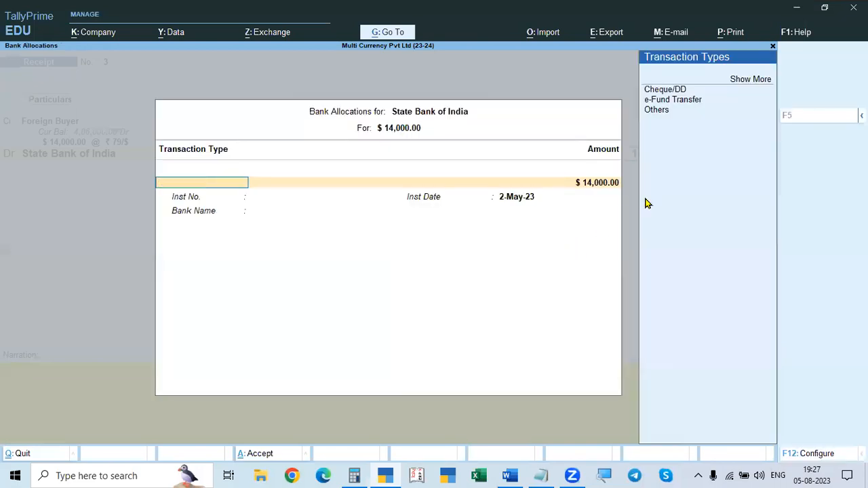
{"action": "key", "text": "Down"}
{"action": "key", "text": "Down"}
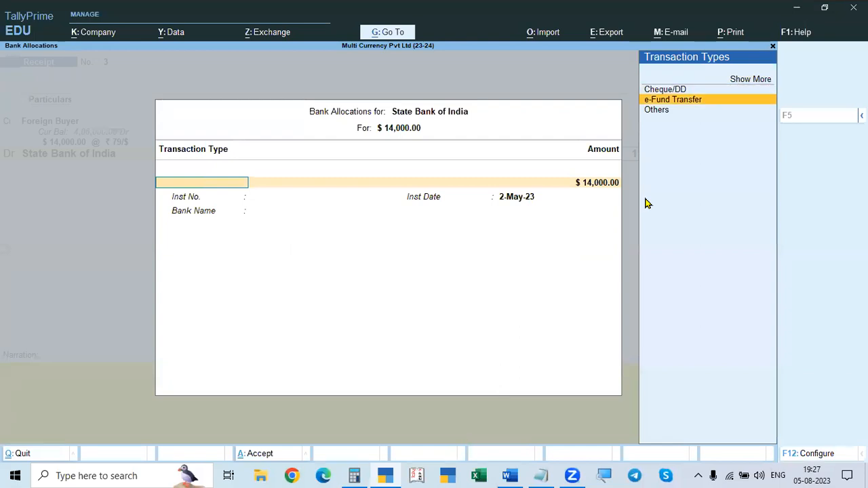
{"action": "key", "text": "Return"}
Step: Enter RTGS as the $14,000 allocation's instrument number and keep the instrument date 2-May-23
{"action": "key", "text": "Return"}
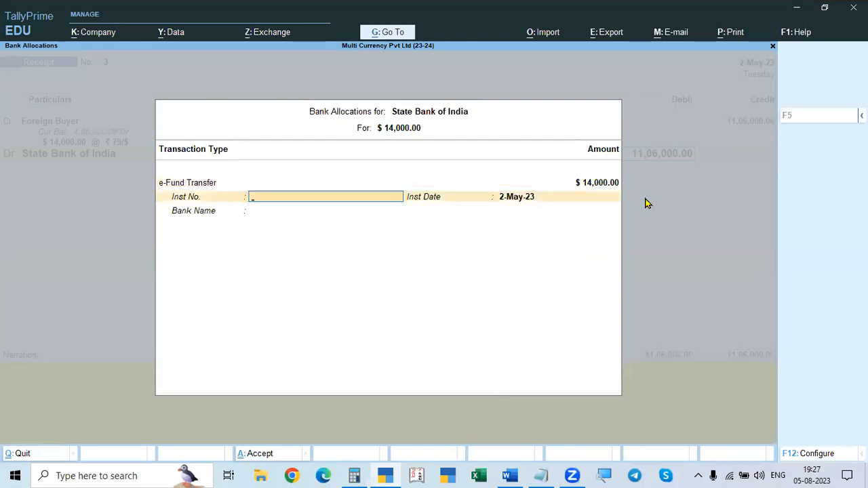
{"action": "type", "text": "ONLINE"}
{"action": "key", "text": "BackSpace"}
{"action": "key", "text": "BackSpace"}
{"action": "key", "text": "BackSpace"}
{"action": "key", "text": "BackSpace"}
{"action": "key", "text": "BackSpace"}
{"action": "key", "text": "BackSpace"}
{"action": "type", "text": "RTGSA"}
{"action": "key", "text": "Return"}
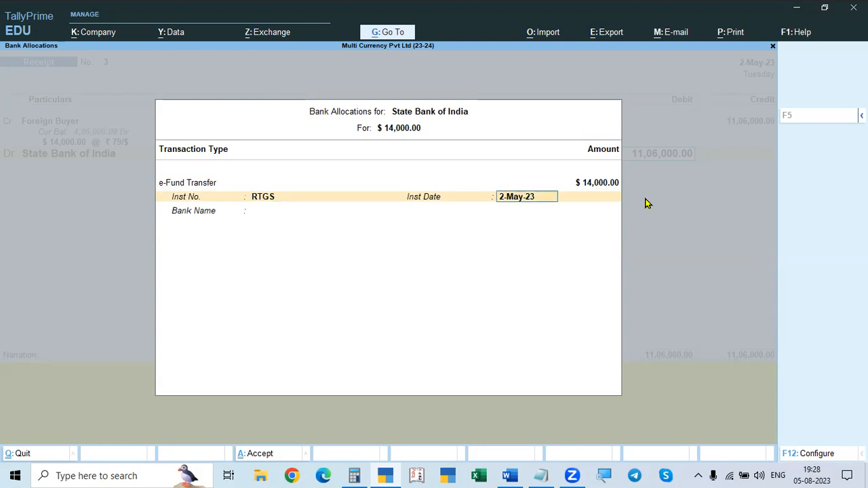
Step: Specify GRINDLAYS BANK as the allocation's bank name and save the 2-May-23 receipt voucher without a narration
{"action": "key", "text": "Return"}
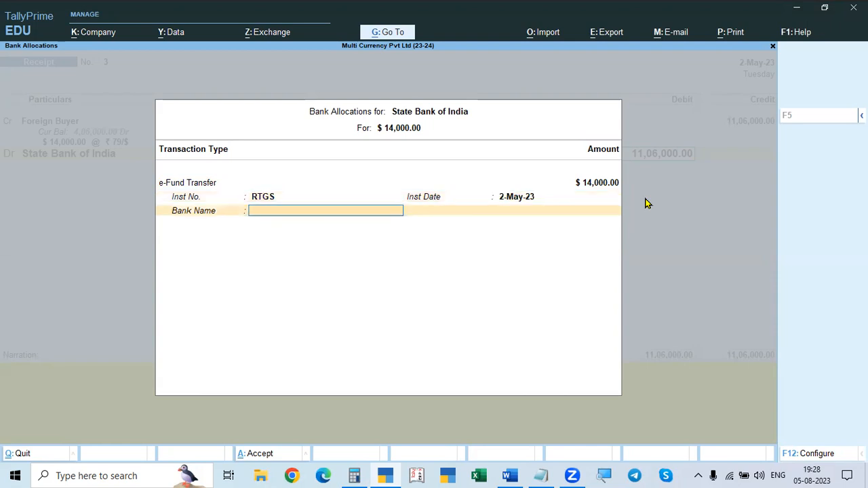
{"action": "key", "text": "Return"}
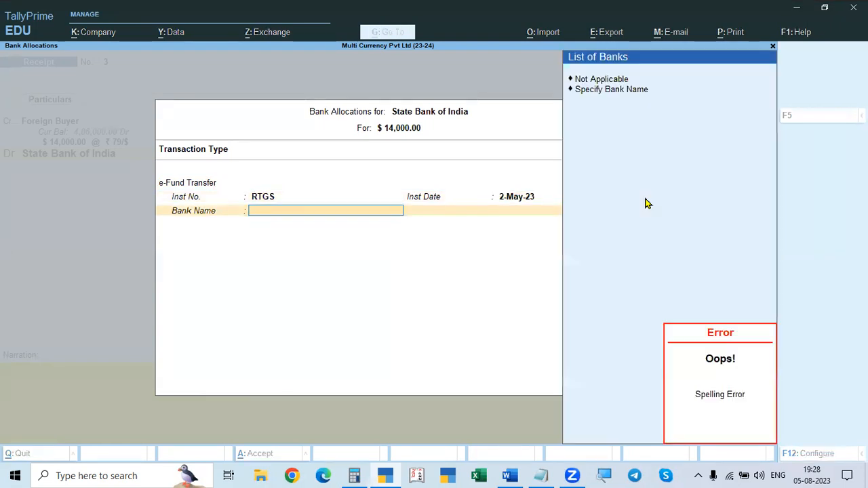
{"action": "key", "text": "Down"}
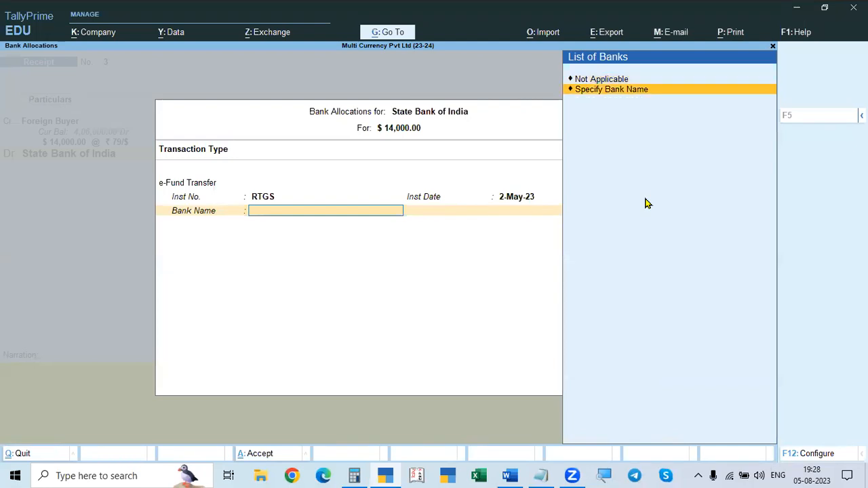
{"action": "key", "text": "Return"}
{"action": "type", "text": "GRINDLAYS BANK"}
{"action": "key", "text": "Return"}
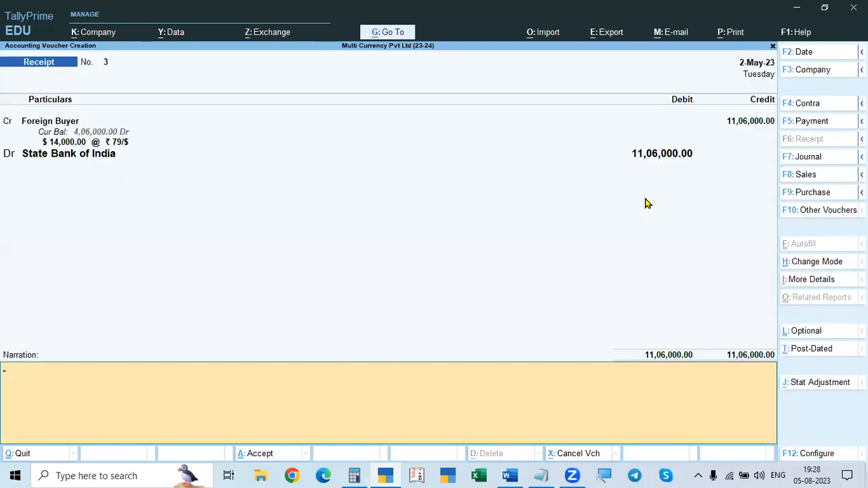
{"action": "key", "text": "Return"}
{"action": "key", "text": "Return"}
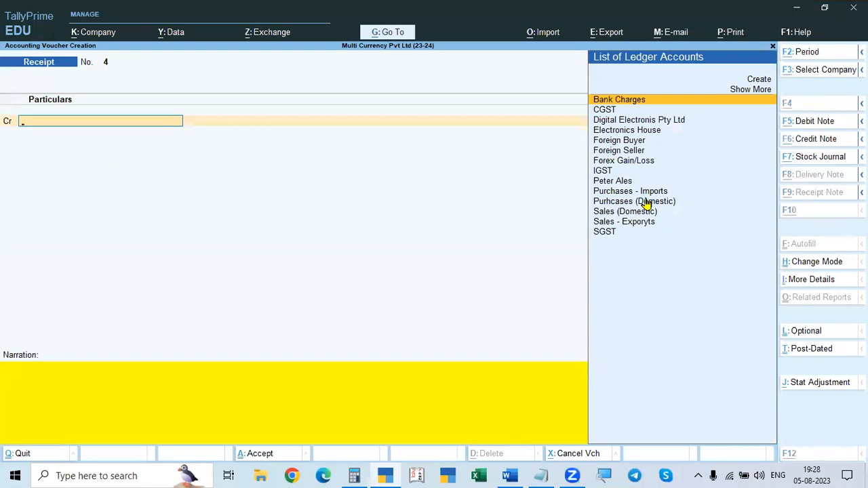
Step: Date the new Receipt voucher 31-May-23 and choose Foreign Buyer as the credit ledger
{"action": "key", "text": "alt+Tab"}
{"action": "key", "text": "alt+Tab"}
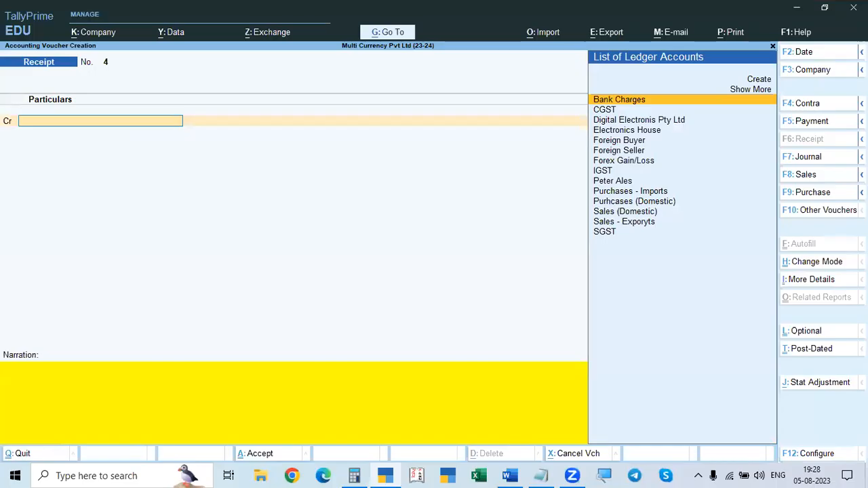
{"action": "key", "text": "F2"}
{"action": "type", "text": "31.5"}
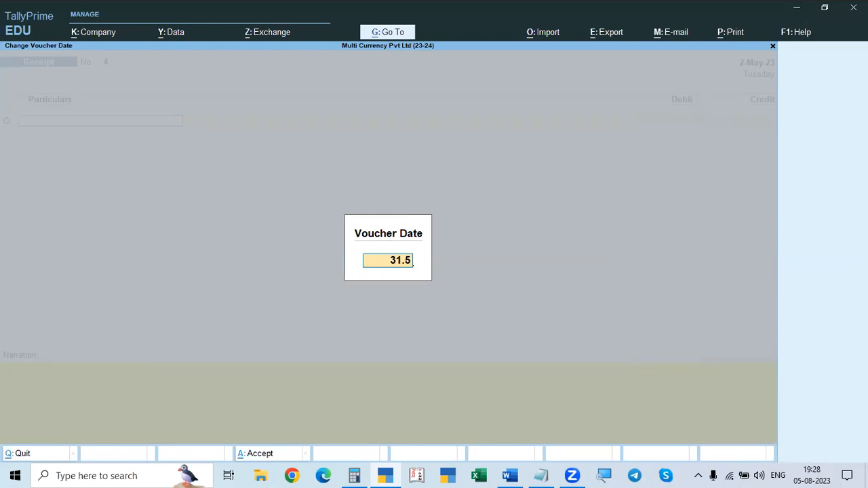
{"action": "key", "text": "Return"}
{"action": "key", "text": "Down"}
{"action": "key", "text": "Down"}
{"action": "key", "text": "Down"}
{"action": "key", "text": "Down"}
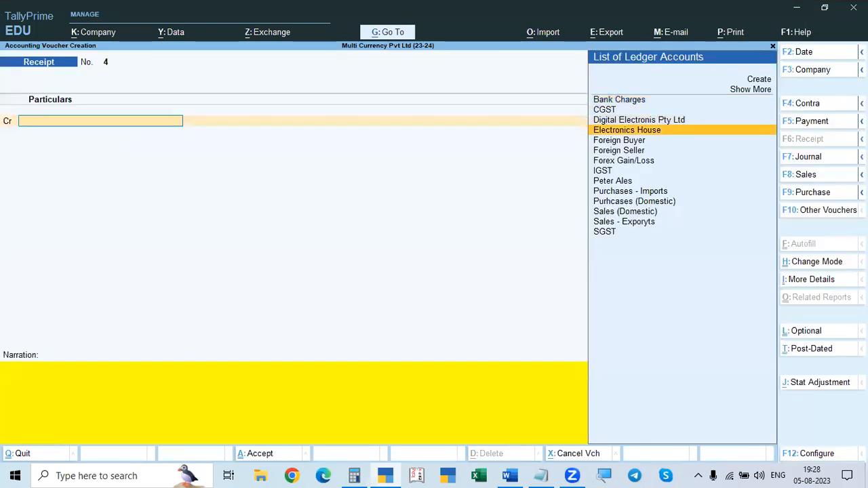
{"action": "key", "text": "Return"}
Step: Look up the balance receipt in the Word problem and enter $6160 as Foreign Buyer's credit amount
{"action": "key", "text": "alt+Tab"}
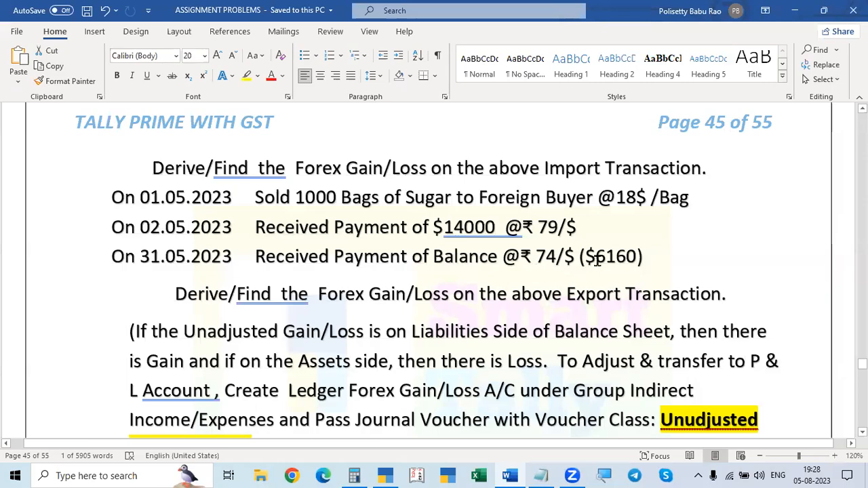
{"action": "key", "text": "alt+Tab"}
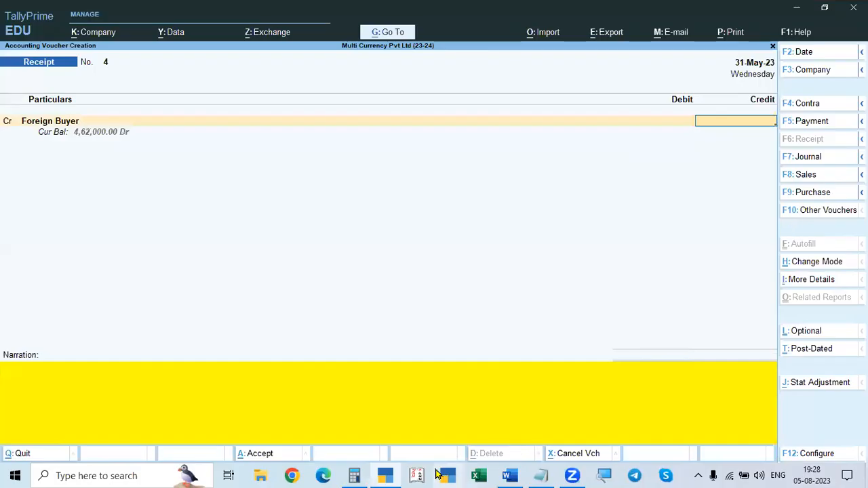
{"action": "left_click", "coordinate": [355, 475]}
{"action": "left_click", "coordinate": [355, 476]}
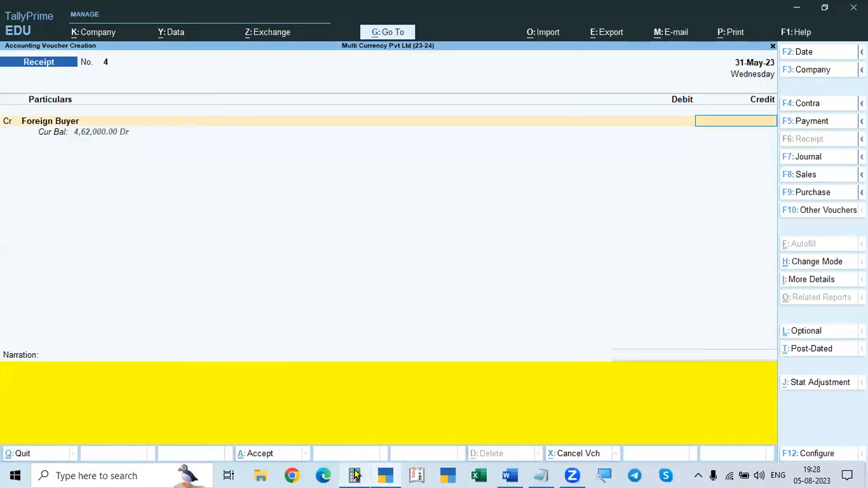
{"action": "key", "text": "alt"}
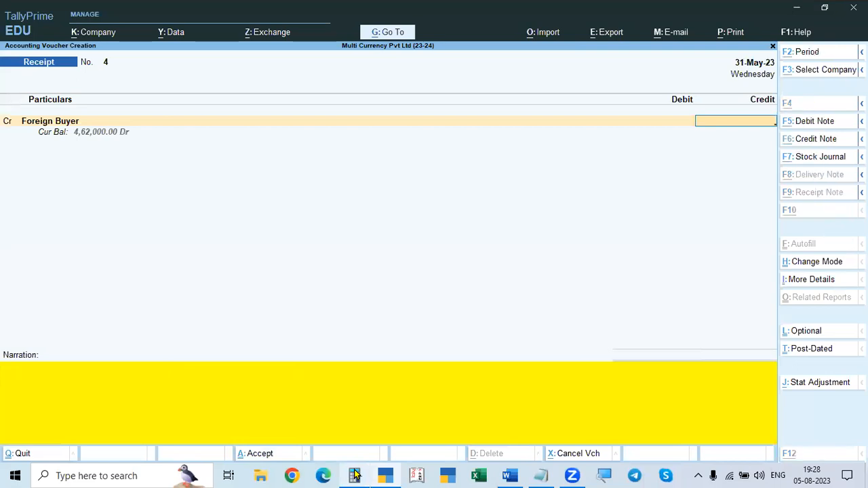
{"action": "type", "text": "$"}
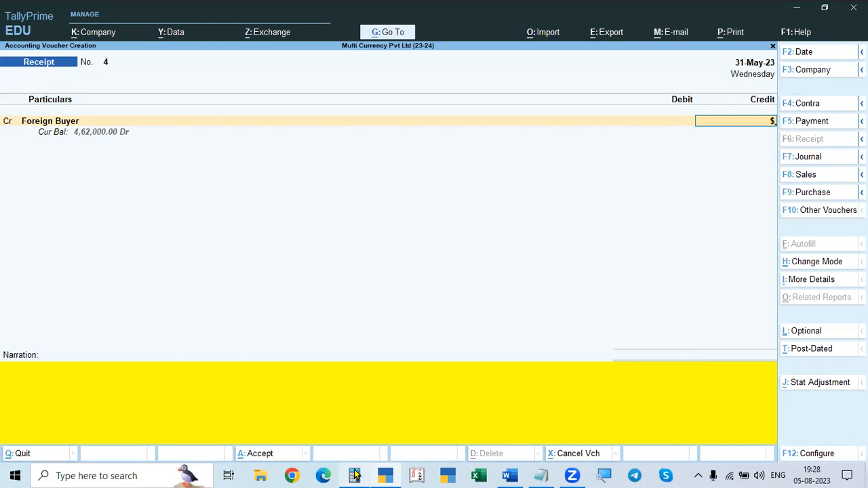
{"action": "key", "text": "alt+Tab"}
{"action": "key", "text": "alt+Tab"}
{"action": "type", "text": "6160"}
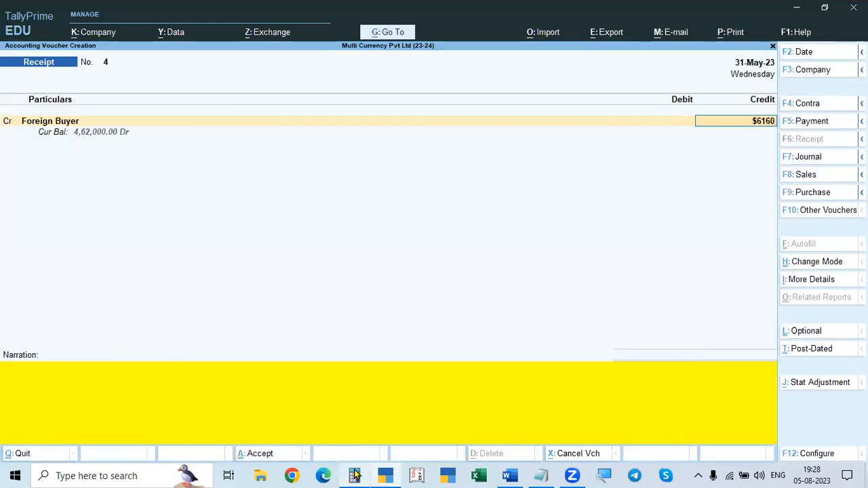
Step: Recheck the balance receipt in Word, set the rate of exchange to ₹74/$ and accept the rupee value
{"action": "left_click", "coordinate": [354, 475]}
{"action": "key", "text": "Escape"}
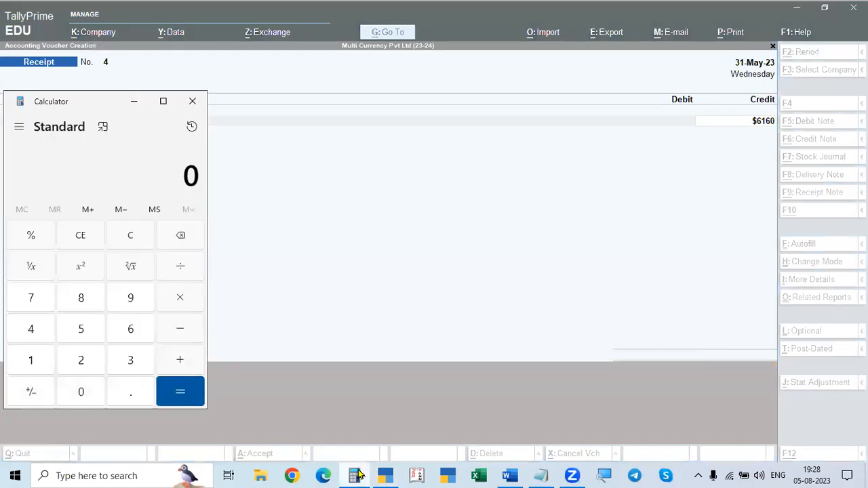
{"action": "key", "text": "alt+Tab"}
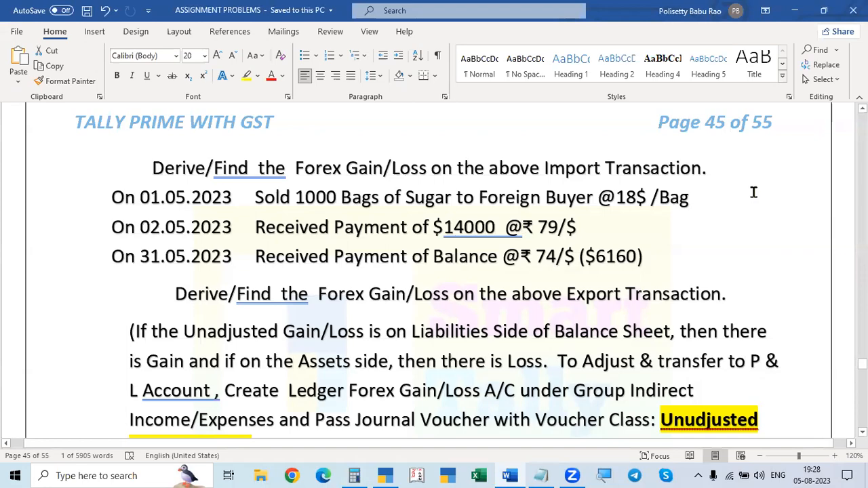
{"action": "key", "text": "alt+Tab"}
{"action": "key", "text": "alt+Tab"}
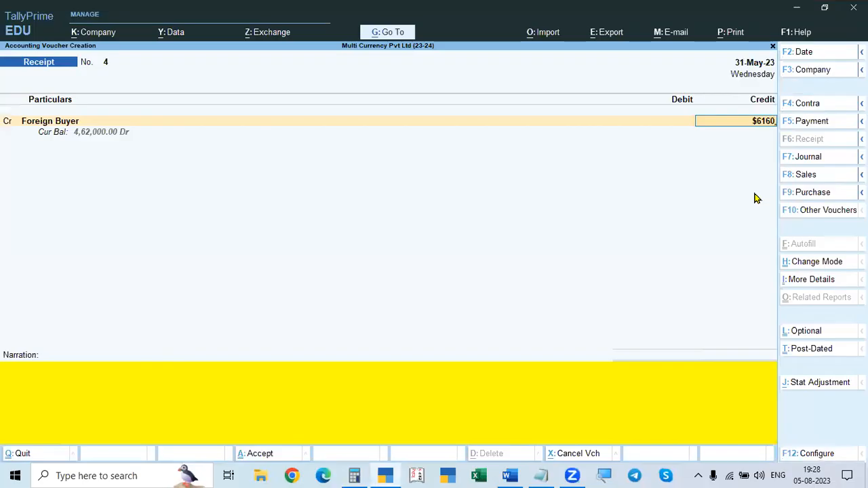
{"action": "key", "text": "Return"}
{"action": "key", "text": "Return"}
{"action": "type", "text": "74"}
{"action": "key", "text": "Return"}
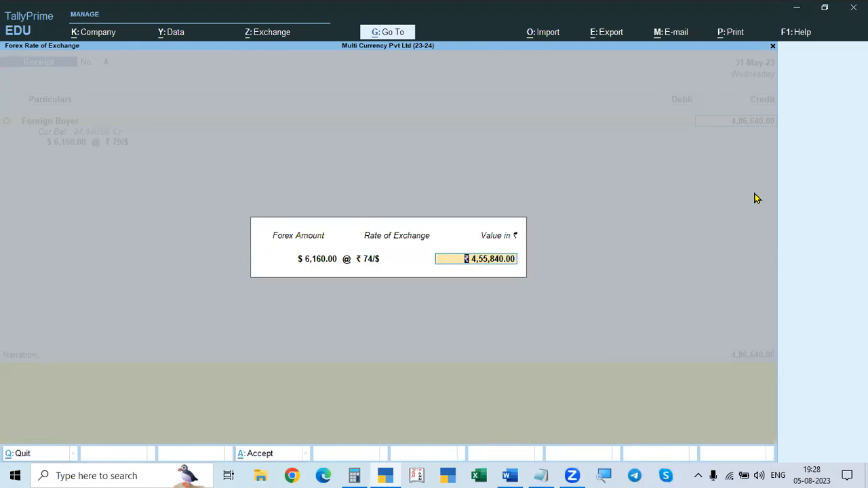
{"action": "key", "text": "Return"}
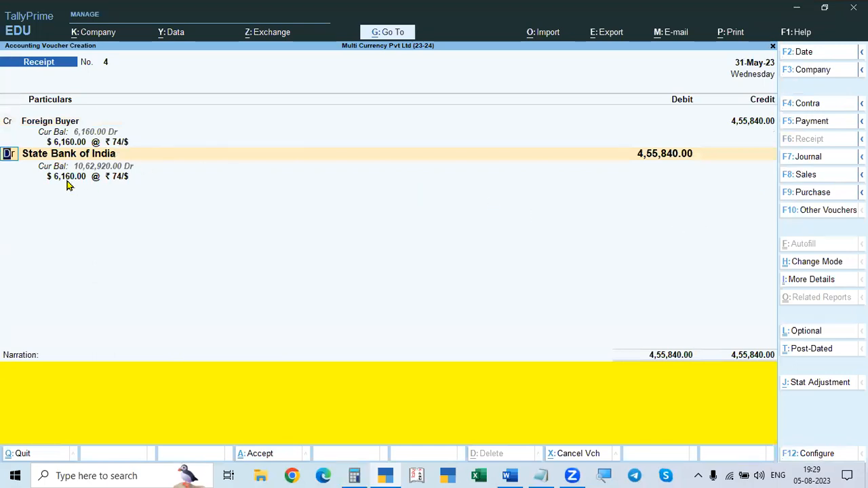
Step: Keep State Bank of India as the debit ledger and accept its $6,160 at ₹74/$
{"action": "key", "text": "Return"}
{"action": "key", "text": "Return"}
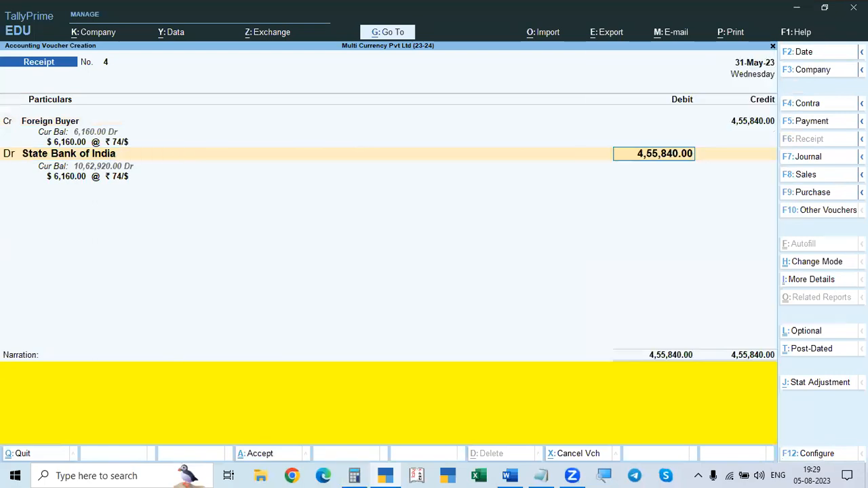
{"action": "key", "text": "Return"}
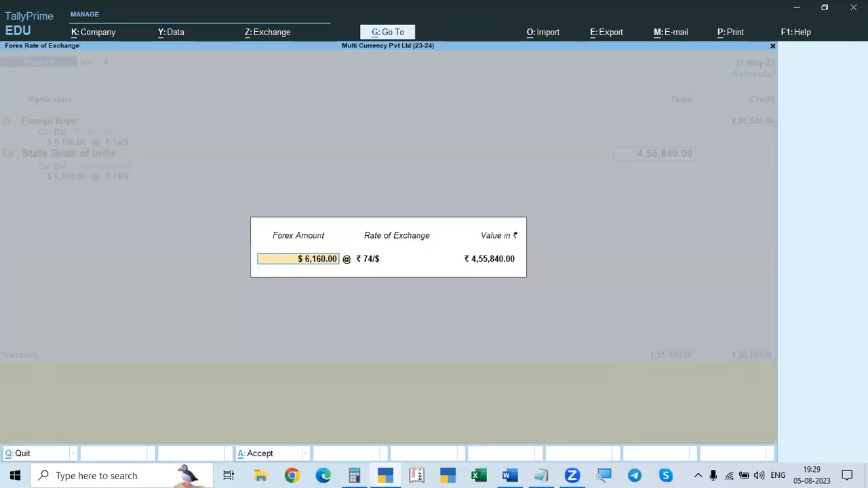
Step: Set the $6,160 bank allocation to e-Fund Transfer with RTGS as the instrument number
{"action": "key", "text": "Return"}
{"action": "key", "text": "Return"}
{"action": "key", "text": "Return"}
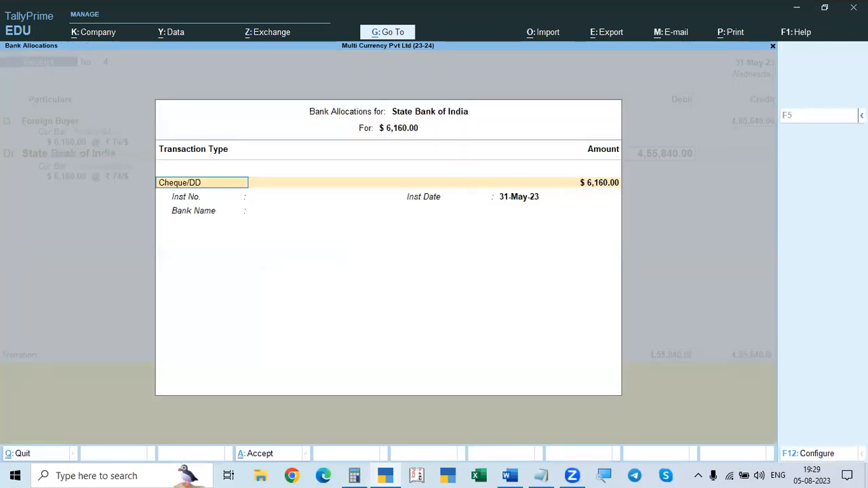
{"action": "key", "text": "BackSpace"}
{"action": "key", "text": "Down"}
{"action": "key", "text": "Down"}
{"action": "key", "text": "Return"}
{"action": "key", "text": "Return"}
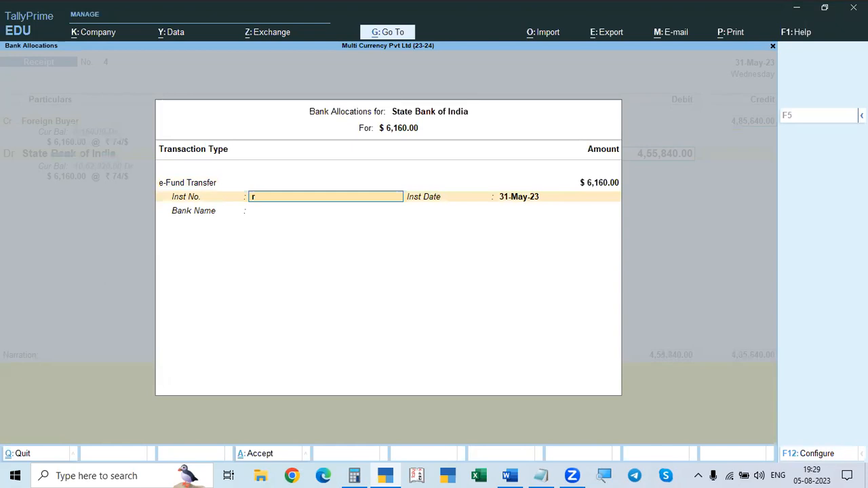
{"action": "type", "text": "RTGS"}
{"action": "key", "text": "Return"}
{"action": "key", "text": "Return"}
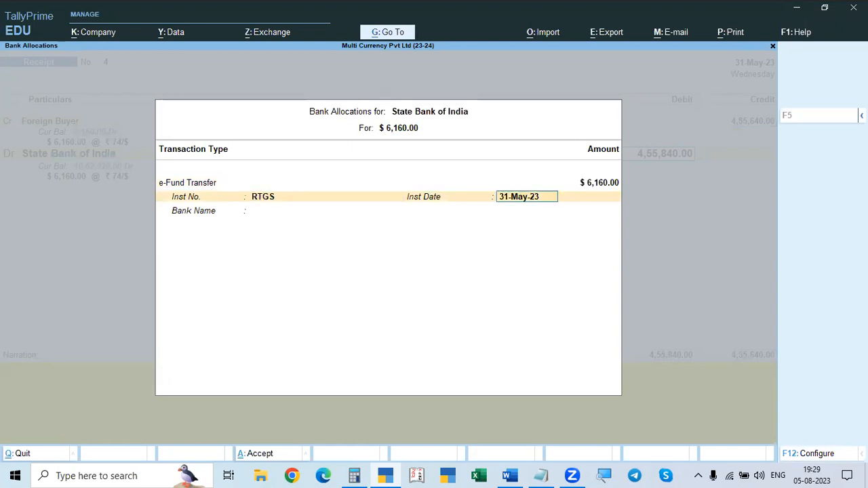
Step: Specify HDFC BANK as the allocation's bank name and save the 31-May-23 receipt voucher without a narration
{"action": "key", "text": "Return"}
{"action": "key", "text": "Return"}
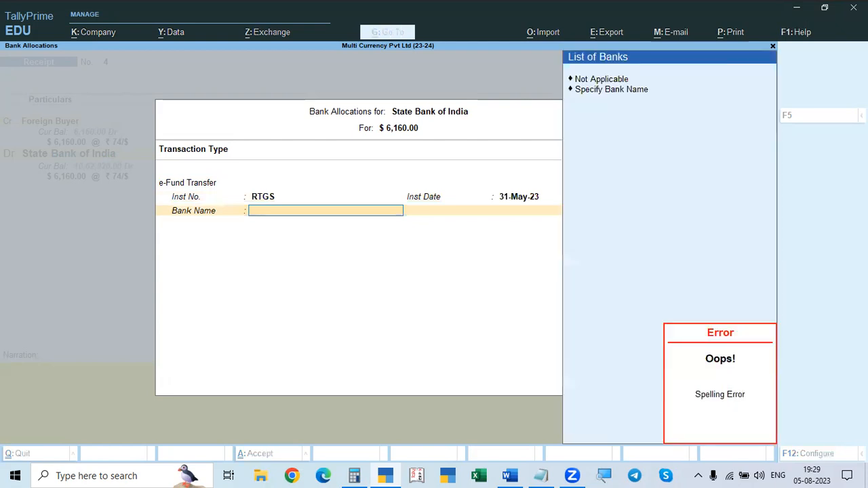
{"action": "key", "text": "Down"}
{"action": "key", "text": "Down"}
{"action": "key", "text": "Return"}
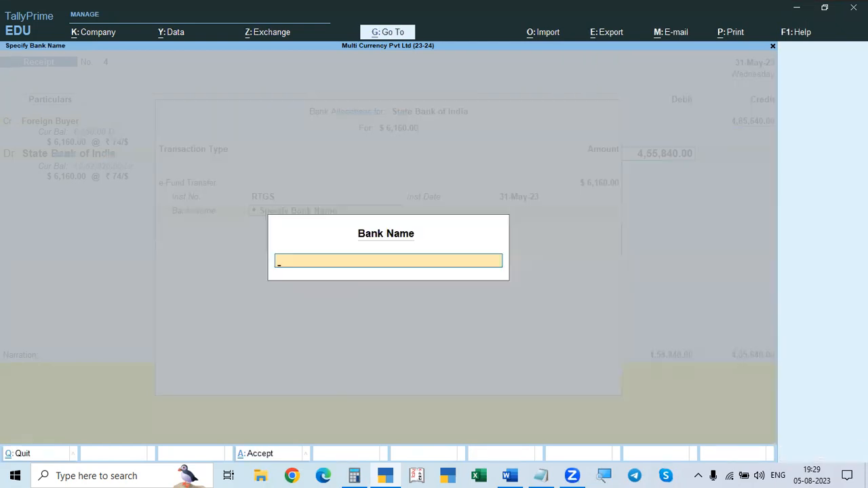
{"action": "type", "text": "Hd"}
{"action": "key", "text": "BackSpace"}
{"action": "type", "text": "d"}
{"action": "key", "text": "BackSpace"}
{"action": "type", "text": "DFC BANK"}
{"action": "key", "text": "Return"}
{"action": "key", "text": "Return"}
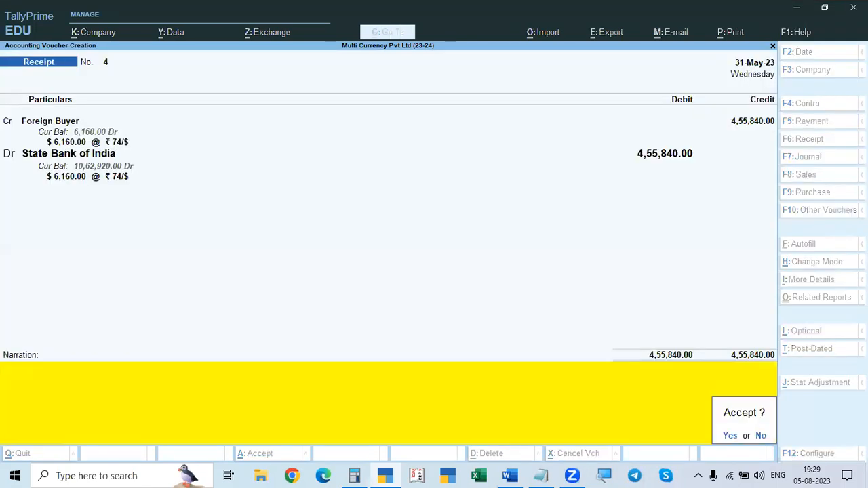
Step: Leave receipt voucher entry and examine the Balance Sheet for the unadjusted forex gain/loss
{"action": "key", "text": "Return"}
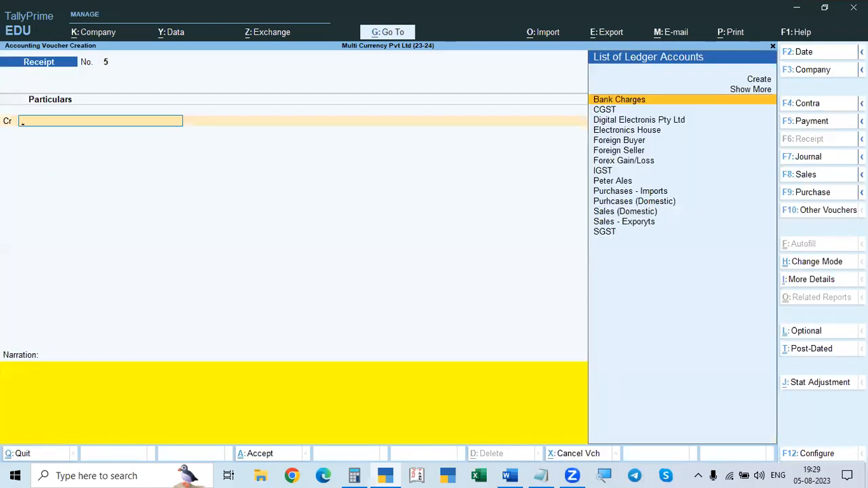
{"action": "key", "text": "Escape"}
{"action": "key", "text": "Return"}
{"action": "key", "text": "Down"}
{"action": "key", "text": "Down"}
{"action": "key", "text": "Down"}
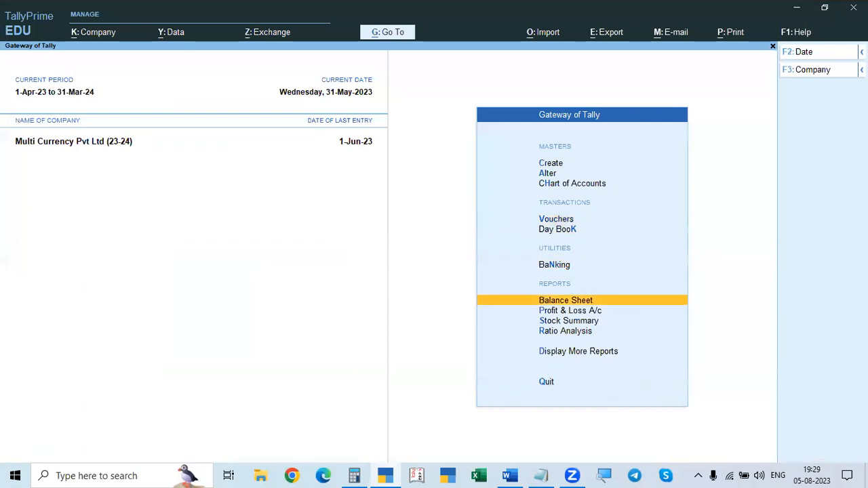
{"action": "key", "text": "Return"}
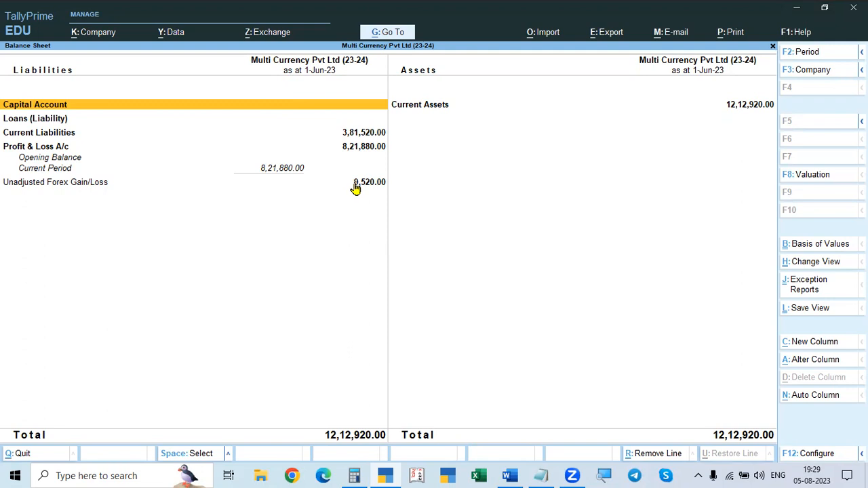
{"action": "key", "text": "Escape"}
Step: Review the Profit & Loss A/c for its indirect expenses and indirect incomes
{"action": "key", "text": "Down"}
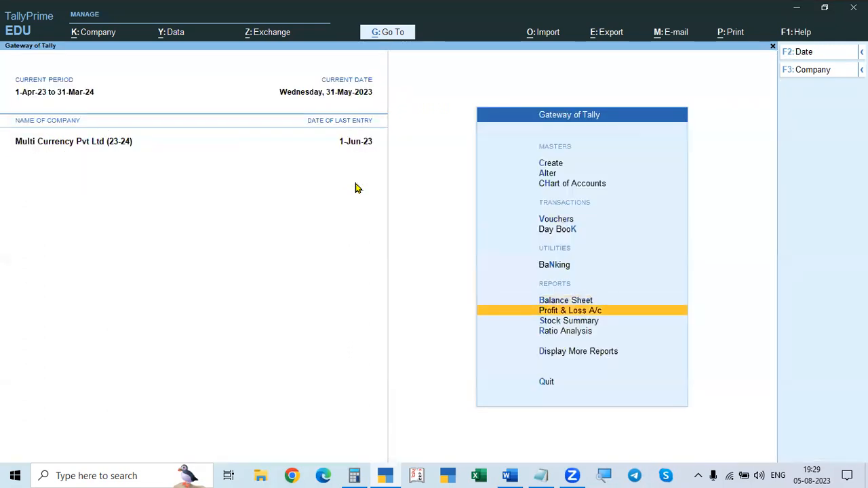
{"action": "key", "text": "Return"}
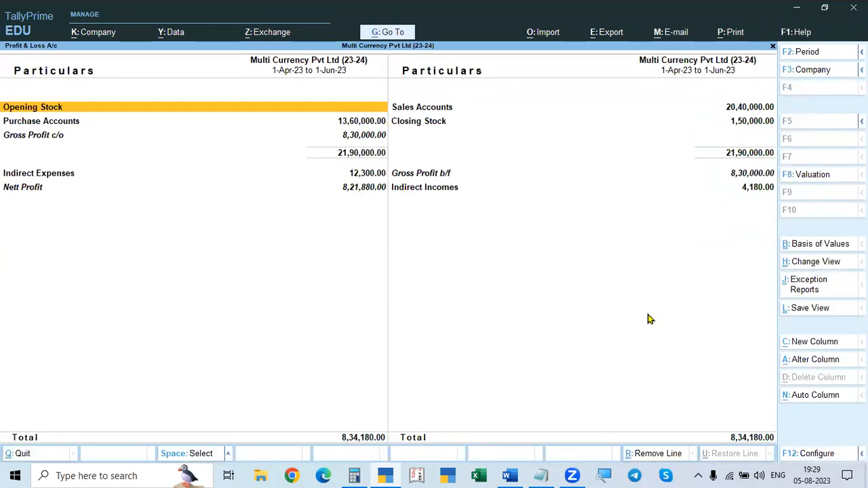
{"action": "key", "text": "Escape"}
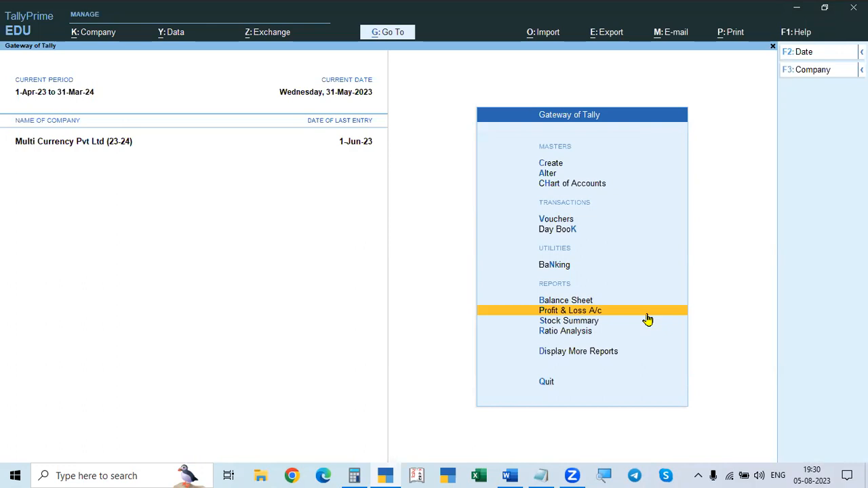
Step: Display the Foreign Buyer ledger's vouchers for the period 1-Apr-23 to 1-Jun-23
{"action": "key", "text": "d"}
{"action": "key", "text": "a"}
{"action": "key", "text": "l"}
{"action": "key", "text": "Down"}
{"action": "key", "text": "Down"}
{"action": "key", "text": "Down"}
{"action": "key", "text": "Down"}
{"action": "key", "text": "Down"}
{"action": "key", "text": "Return"}
{"action": "key", "text": "F2"}
{"action": "key", "text": "Return"}
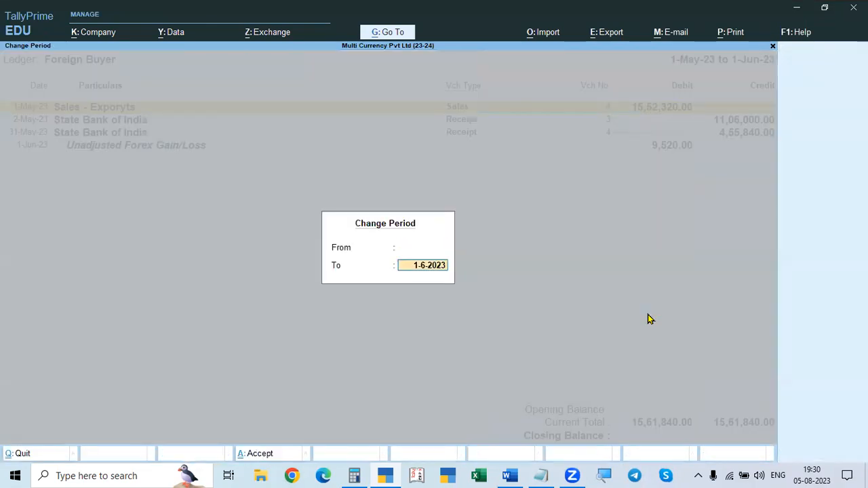
{"action": "key", "text": "Return"}
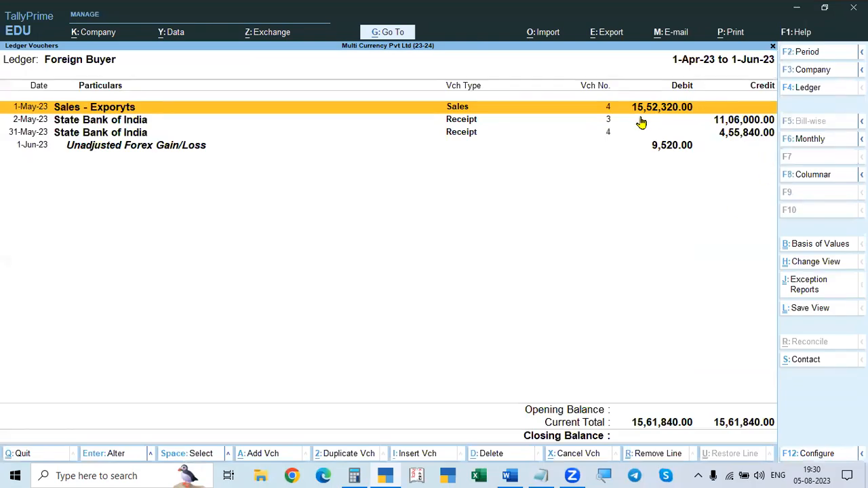
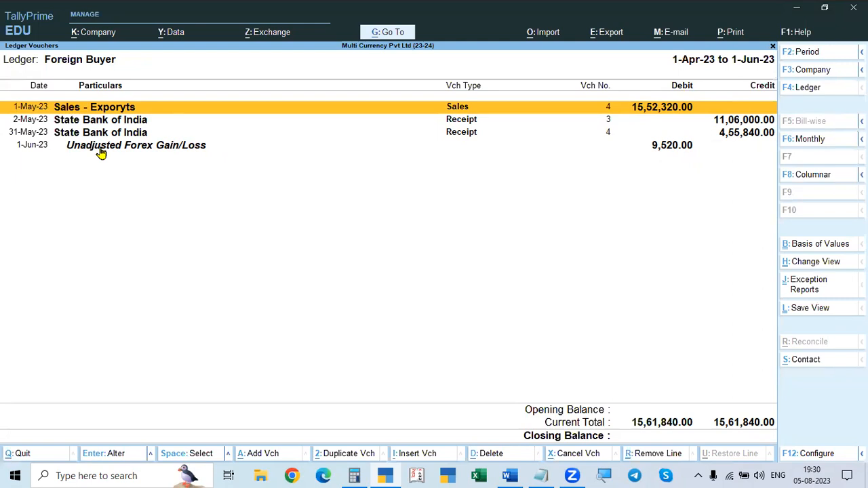
Step: Leave the Foreign Buyer ledger vouchers and examine the Balance Sheet for the unadjusted forex gain/loss
{"action": "key", "text": "alt+Tab"}
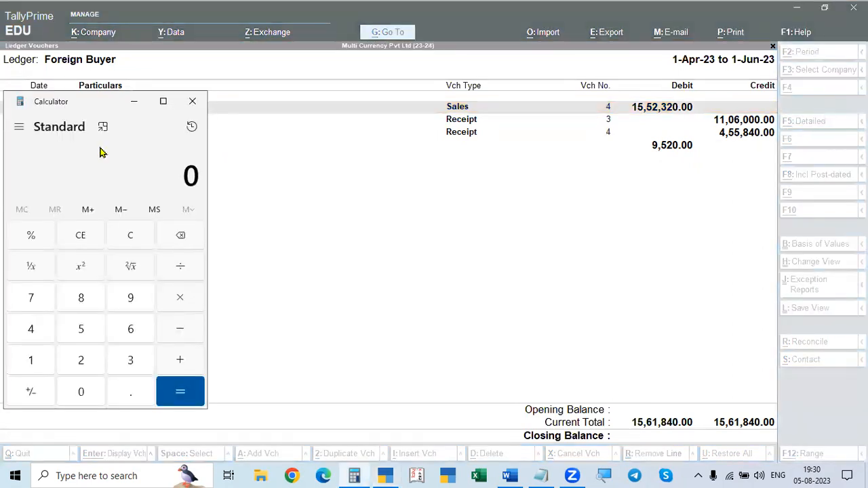
{"action": "key", "text": "alt+Tab"}
{"action": "key", "text": "Escape"}
{"action": "key", "text": "Escape"}
{"action": "key", "text": "Down"}
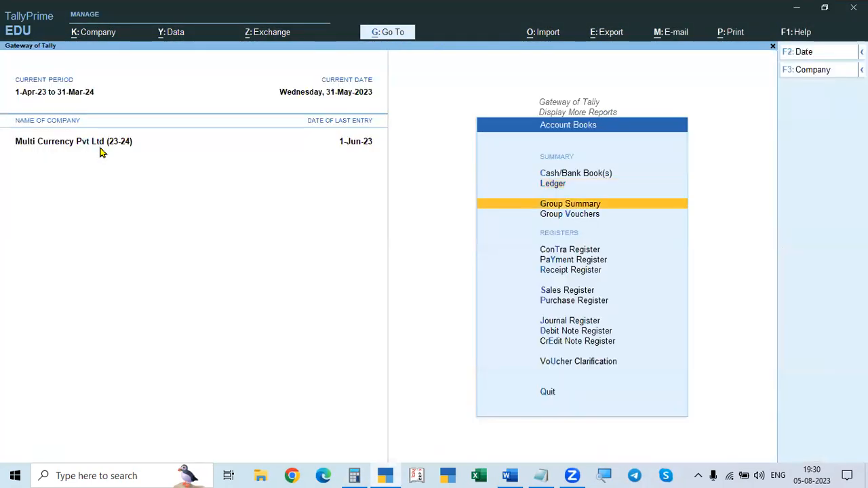
{"action": "key", "text": "Escape"}
{"action": "key", "text": "Down"}
{"action": "key", "text": "Escape"}
{"action": "key", "text": "Up"}
{"action": "key", "text": "Up"}
{"action": "key", "text": "Up"}
{"action": "key", "text": "Up"}
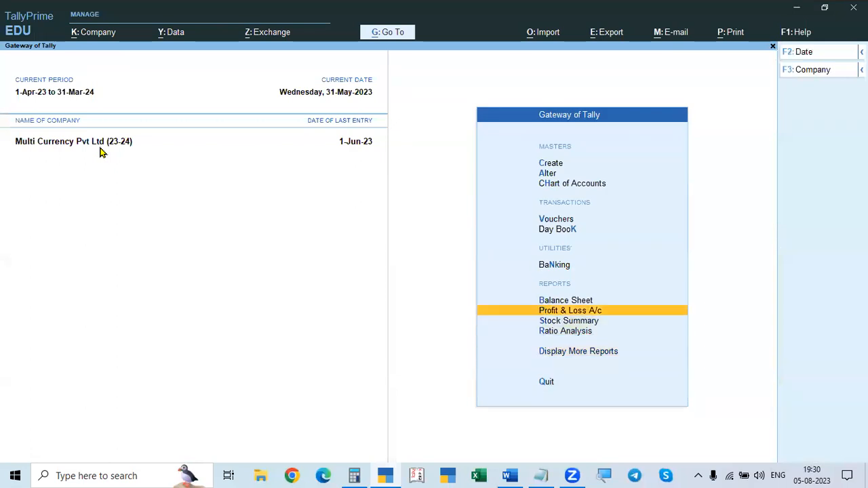
{"action": "key", "text": "Return"}
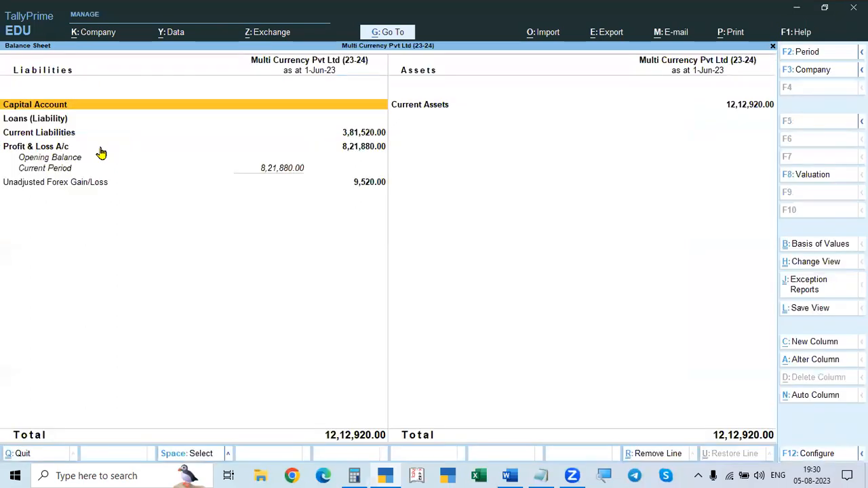
Step: Open voucher entry and consult the forex adjustment instructions for the export transaction in the Word assignment document
{"action": "key", "text": "Escape"}
{"action": "key", "text": "Escape"}
{"action": "key", "text": "Escape"}
{"action": "key", "text": "Escape"}
{"action": "key", "text": "Escape"}
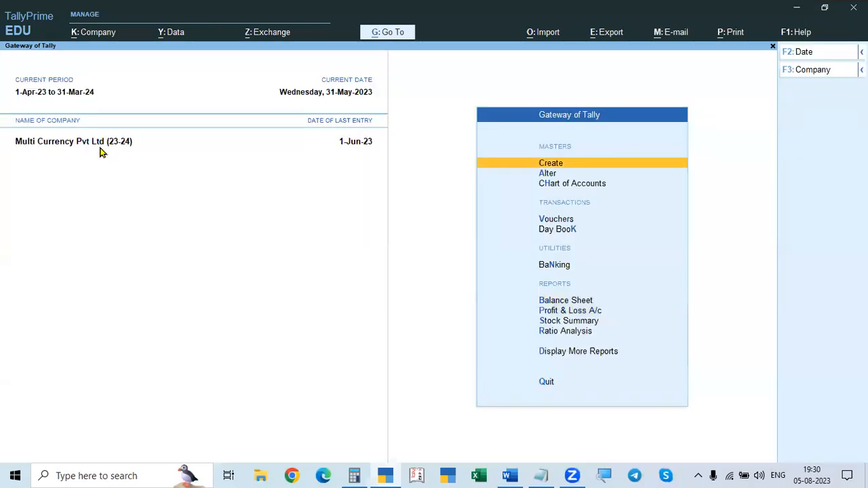
{"action": "key", "text": "v"}
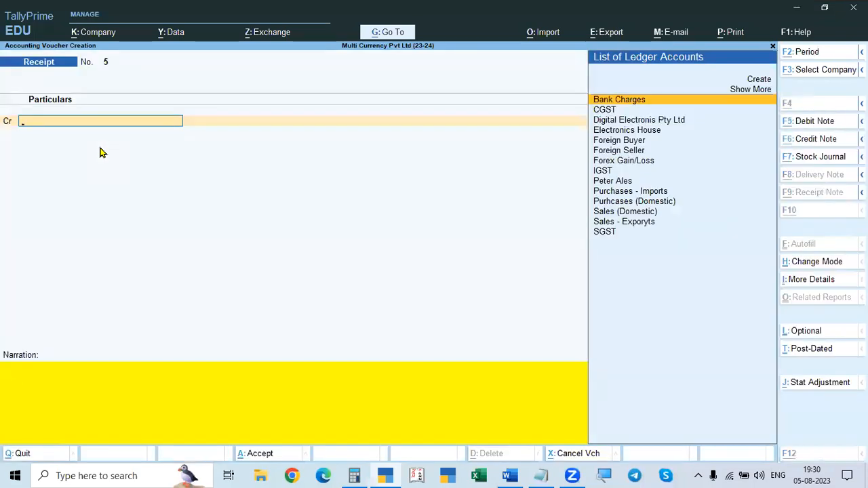
{"action": "key", "text": "alt+Tab"}
{"action": "key", "text": "alt+Tab"}
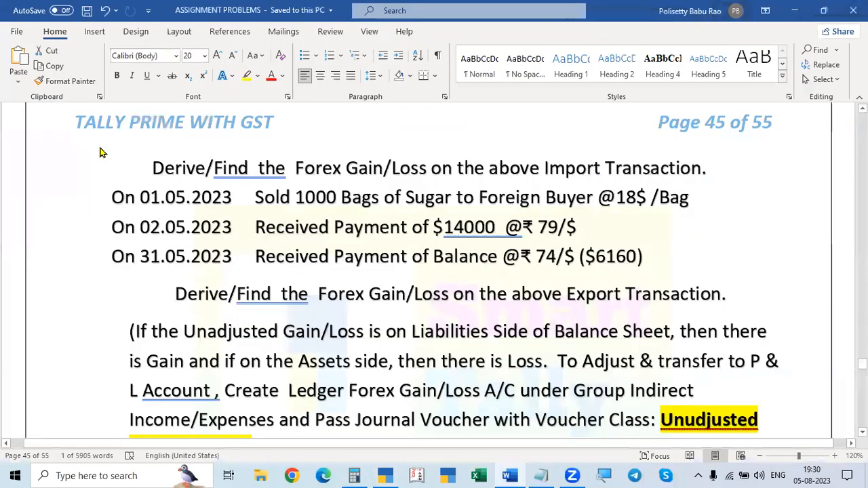
{"action": "key", "text": "alt+Tab"}
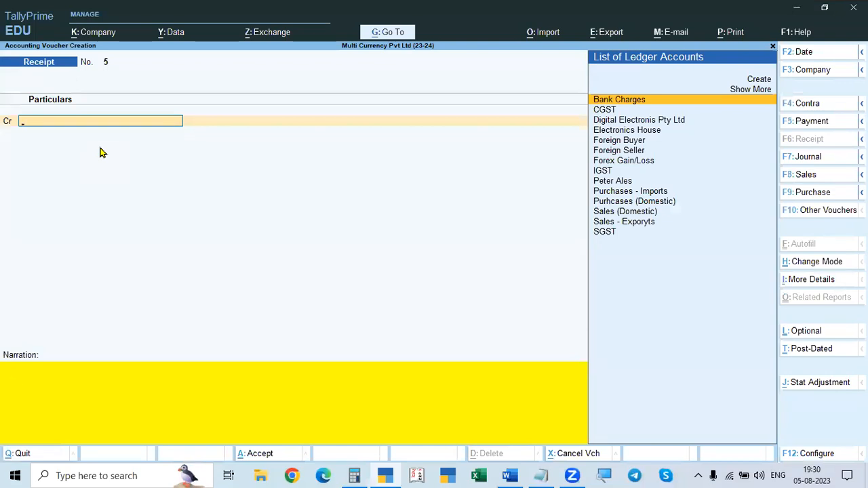
Step: Change the voucher to Journal with the class Un Adjusted Forex G/L and Forex Gain/Loss as the account
{"action": "key", "text": "F7"}
{"action": "type", "text": "."}
{"action": "key", "text": "Return"}
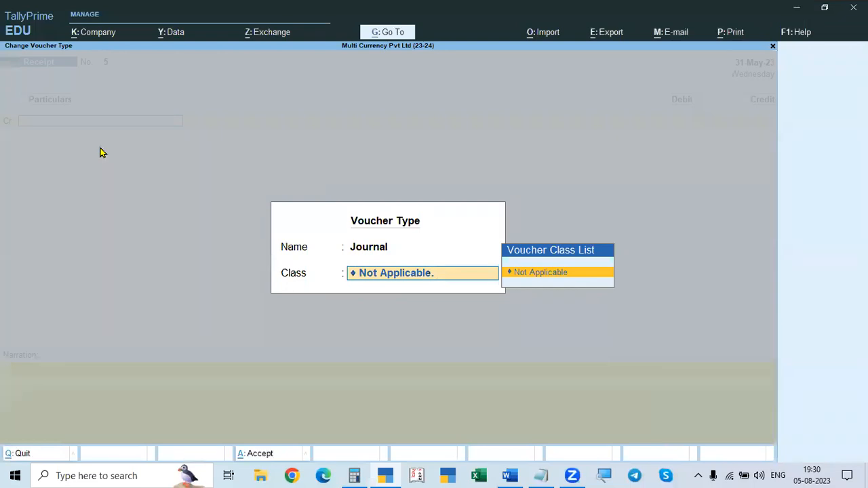
{"action": "key", "text": "BackSpace"}
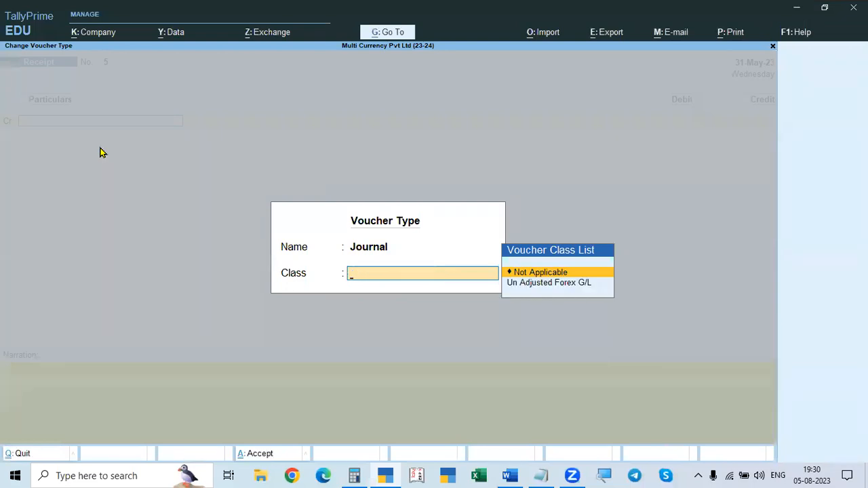
{"action": "key", "text": "Down"}
{"action": "key", "text": "Return"}
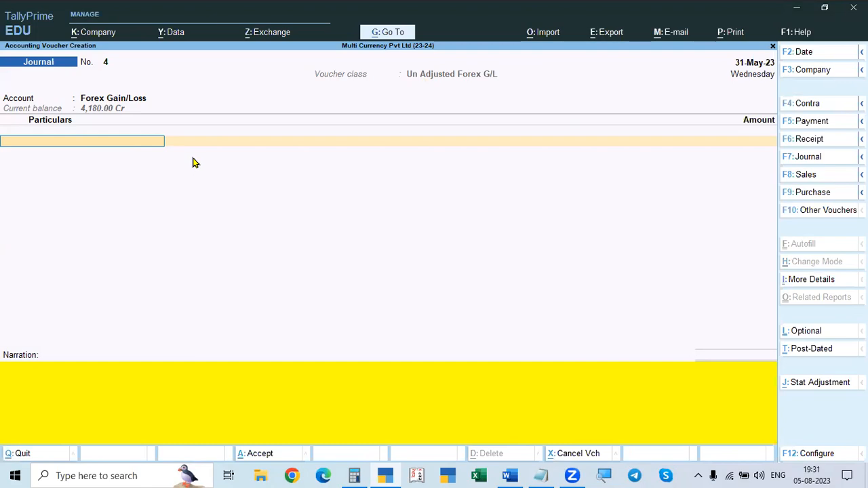
Step: Add Foreign Buyer at 9,520.00 Dr to the 31-May-23 journal voucher and save it without a narration
{"action": "key", "text": "alt+Tab"}
{"action": "key", "text": "alt+Tab"}
{"action": "key", "text": "alt+Tab"}
{"action": "key", "text": "alt+Tab"}
{"action": "key", "text": "Down"}
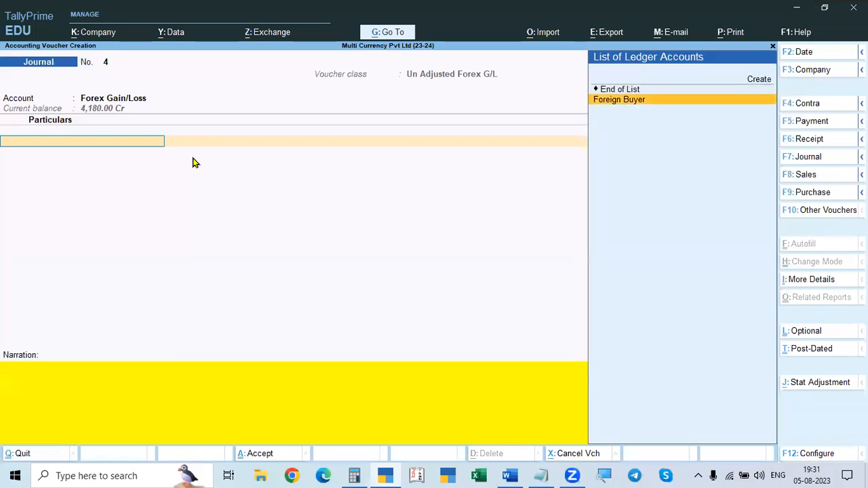
{"action": "key", "text": "Return"}
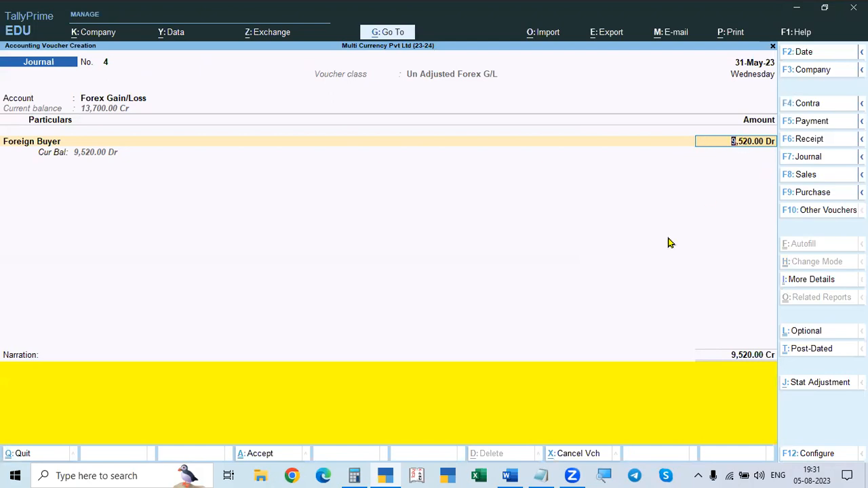
{"action": "key", "text": "Return"}
{"action": "key", "text": "Return"}
{"action": "key", "text": "Return"}
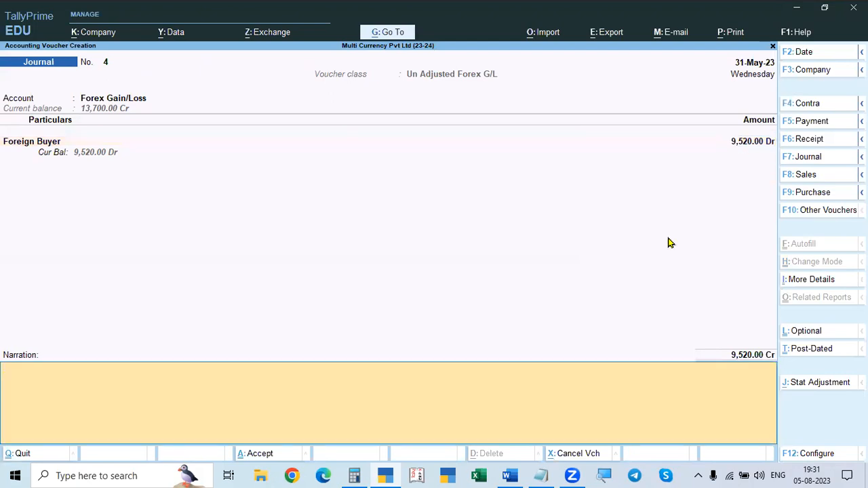
{"action": "key", "text": "Return"}
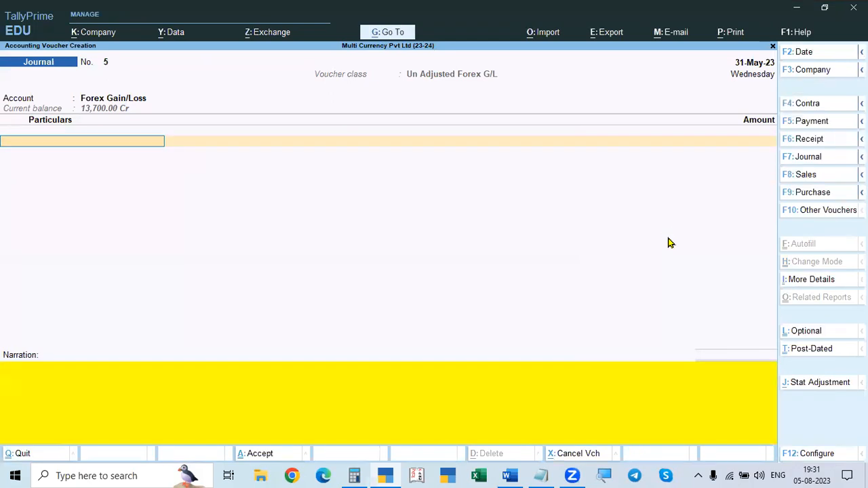
Step: Leave voucher entry and display the Foreign Buyer ledger's vouchers to check the journal adjustment
{"action": "key", "text": "Escape"}
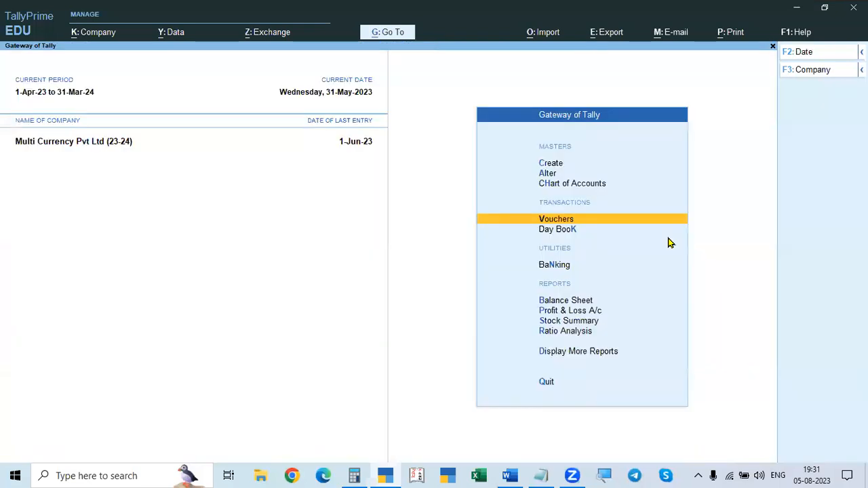
{"action": "key", "text": "d"}
{"action": "key", "text": "a"}
{"action": "key", "text": "l"}
{"action": "key", "text": "Down"}
{"action": "key", "text": "Down"}
{"action": "key", "text": "Down"}
{"action": "key", "text": "Down"}
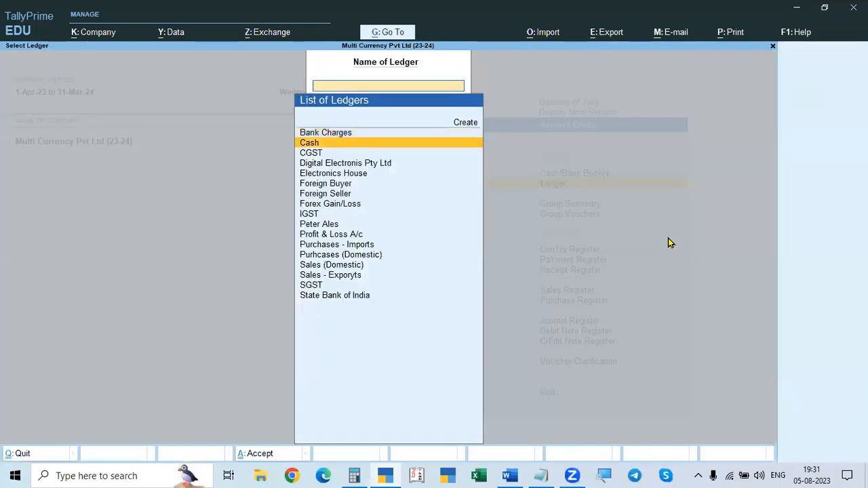
{"action": "key", "text": "Down"}
{"action": "key", "text": "Return"}
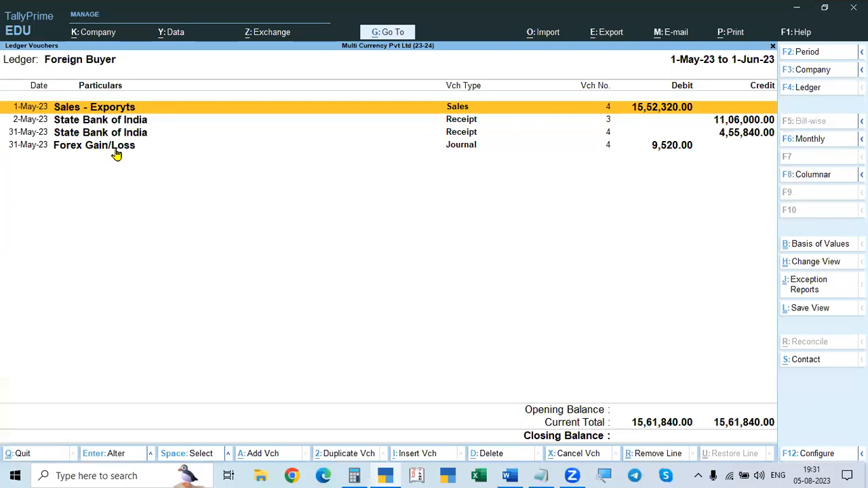
Step: Leave the ledger report and check the Balance Sheet for any remaining unadjusted forex gain/loss
{"action": "key", "text": "Escape"}
{"action": "key", "text": "Escape"}
{"action": "key", "text": "Escape"}
{"action": "key", "text": "Down"}
{"action": "key", "text": "Down"}
{"action": "key", "text": "Escape"}
{"action": "key", "text": "Escape"}
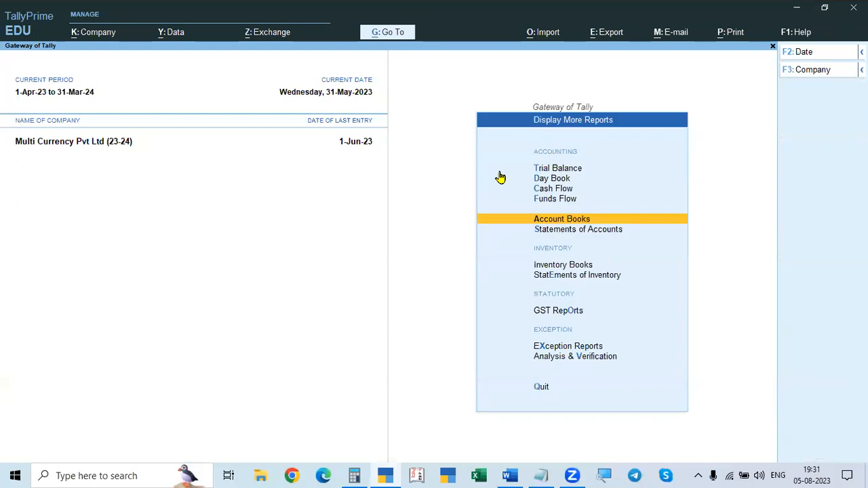
{"action": "key", "text": "Up"}
{"action": "key", "text": "Up"}
{"action": "key", "text": "Up"}
{"action": "key", "text": "Up"}
{"action": "key", "text": "Return"}
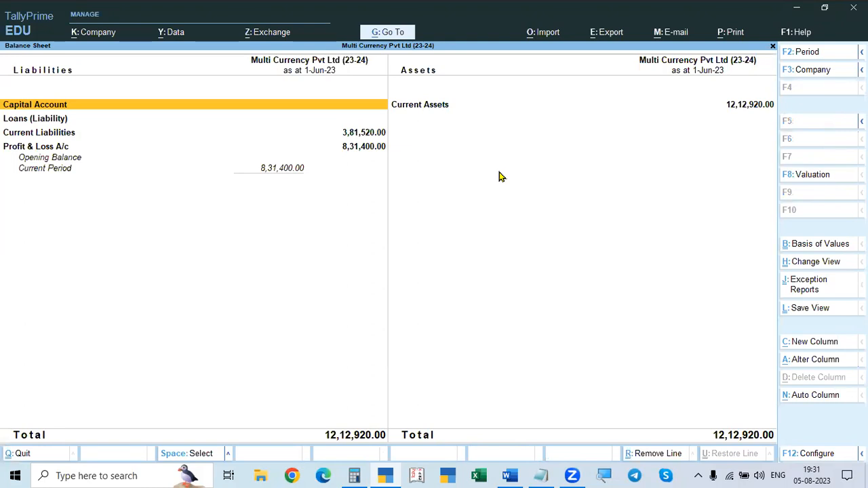
Step: Review the indirect incomes and net profit in the Profit & Loss A/c, then return to the Gateway of Tally
{"action": "key", "text": "Escape"}
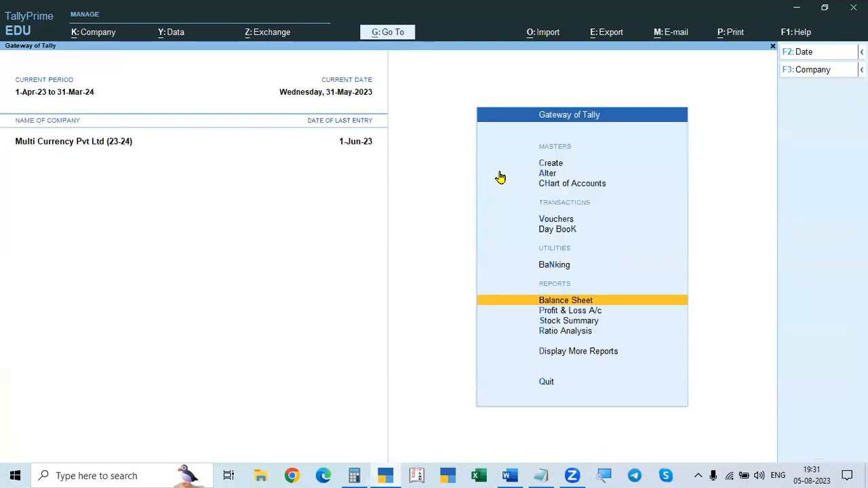
{"action": "key", "text": "Down"}
{"action": "key", "text": "Return"}
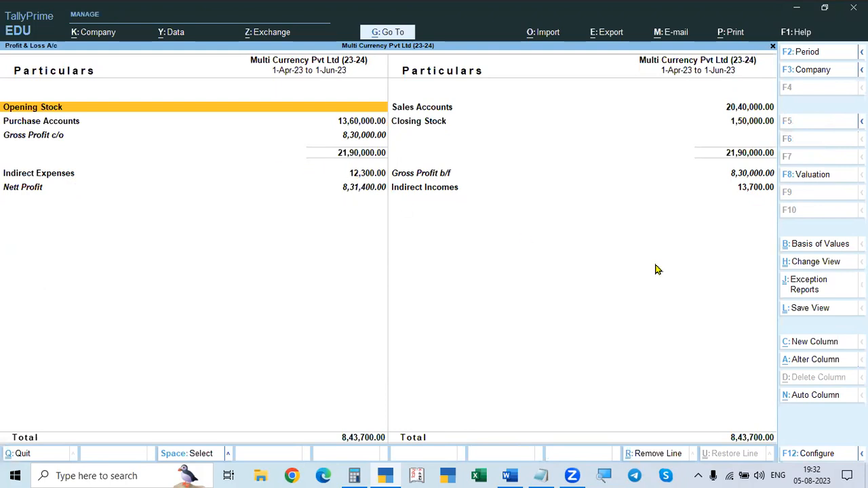
{"action": "key", "text": "Escape"}
{"action": "key", "text": "Escape"}
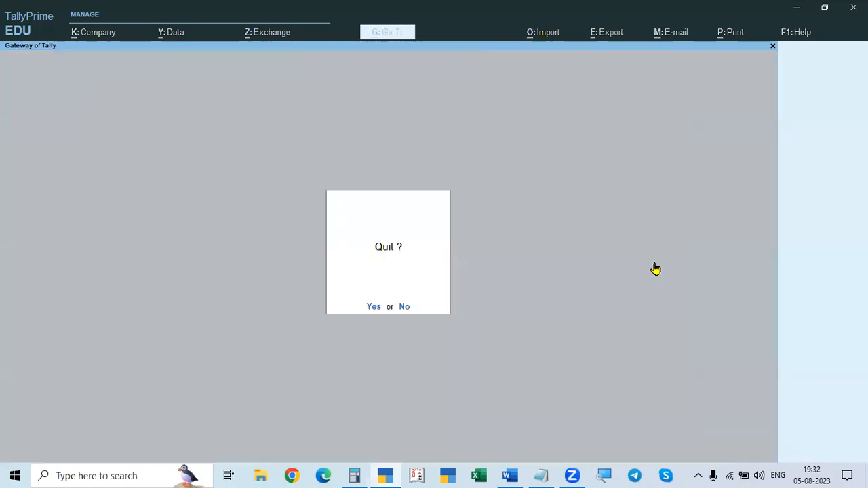
{"action": "key", "text": "Escape"}
Step: Switch to the Word assignment document and add the note "Alt+0128" after Problem 3's JPY exchange rate
{"action": "key", "text": "alt+Tab"}
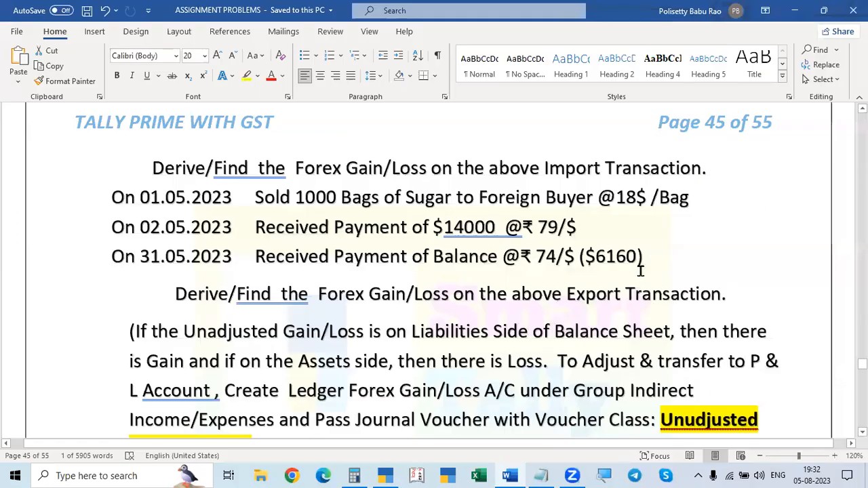
{"action": "scroll", "coordinate": [461, 304], "scroll_direction": "down", "scroll_amount": 4}
{"action": "scroll", "coordinate": [679, 317], "scroll_direction": "down", "scroll_amount": 4}
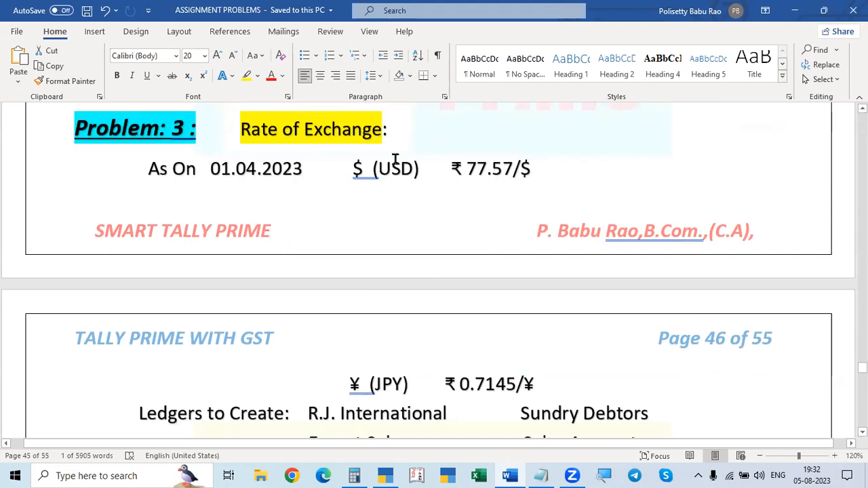
{"action": "scroll", "coordinate": [403, 258], "scroll_direction": "down", "scroll_amount": 1}
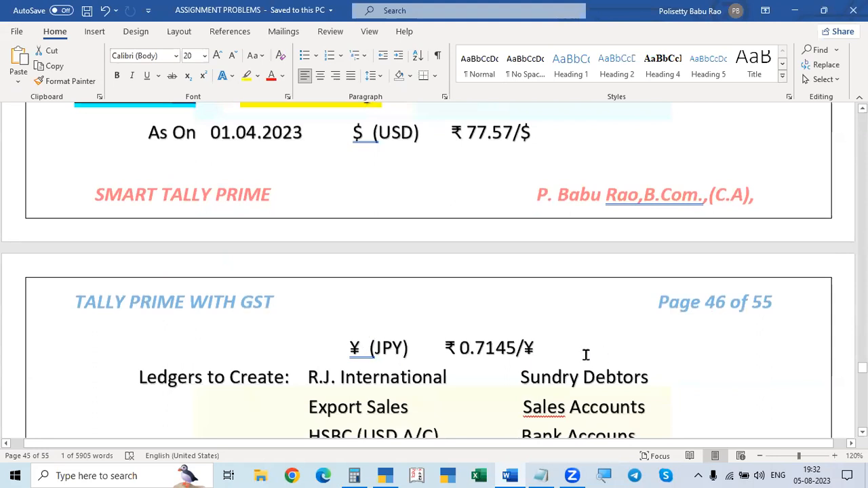
{"action": "left_click", "coordinate": [544, 348]}
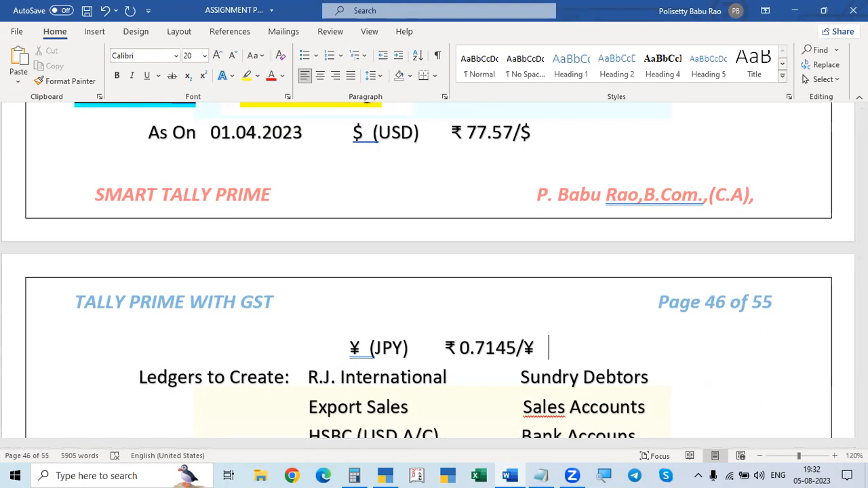
{"action": "type", "text": "Alt"}
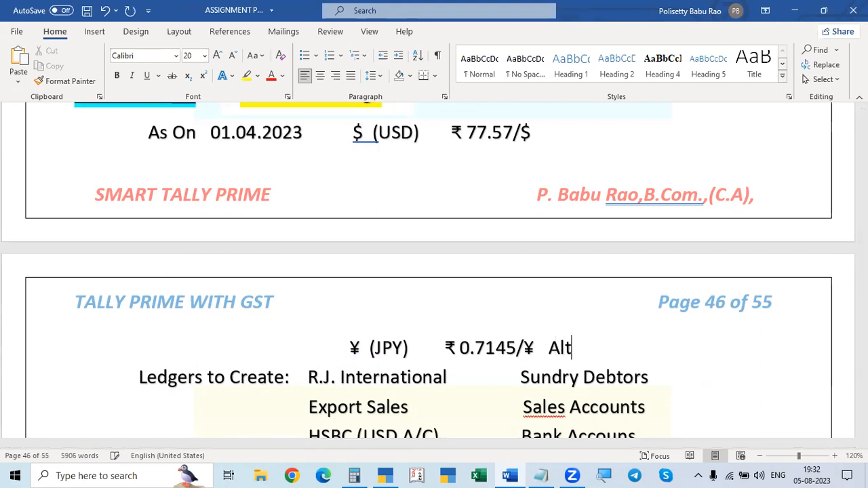
{"action": "type", "text": "+0128"}
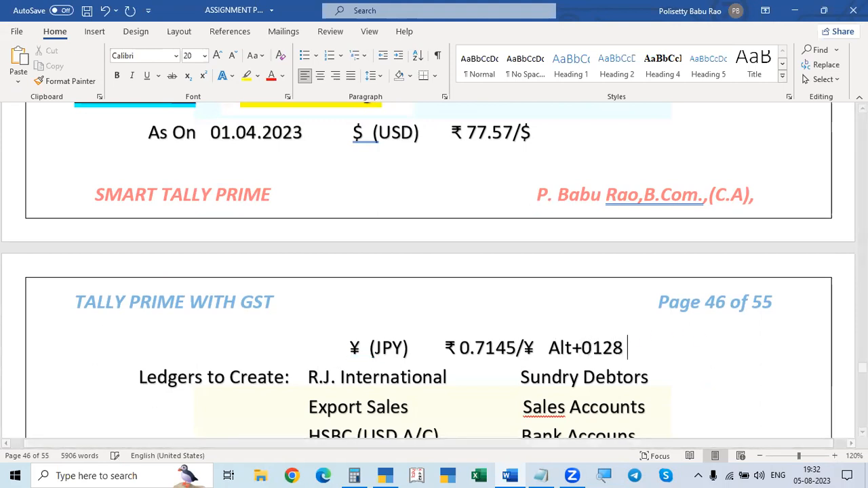
{"action": "type", "text": " €"}
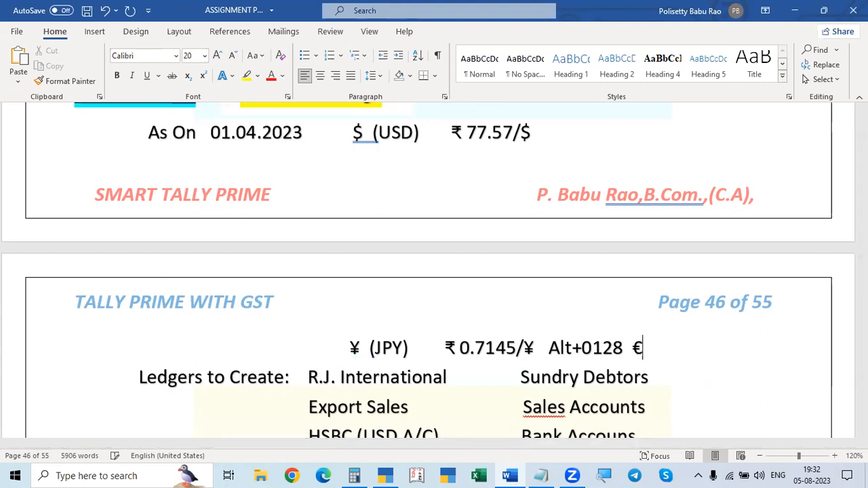
Step: Try out currency symbol codes after the "Alt+0128" note and erase the test characters € and ã
{"action": "key", "text": "BackSpace"}
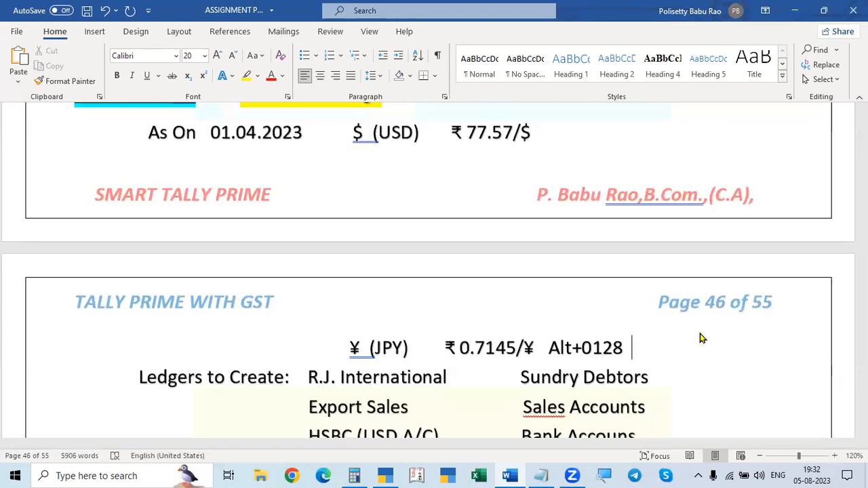
{"action": "key", "text": "alt"}
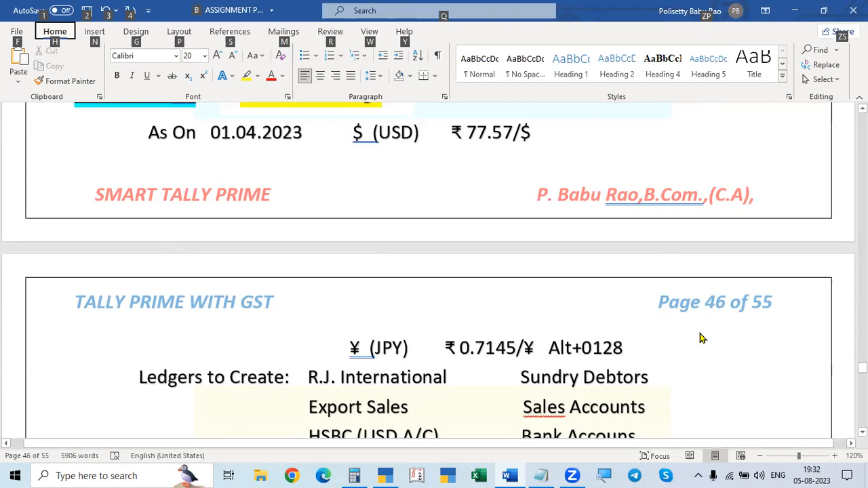
{"action": "left_click", "coordinate": [652, 341]}
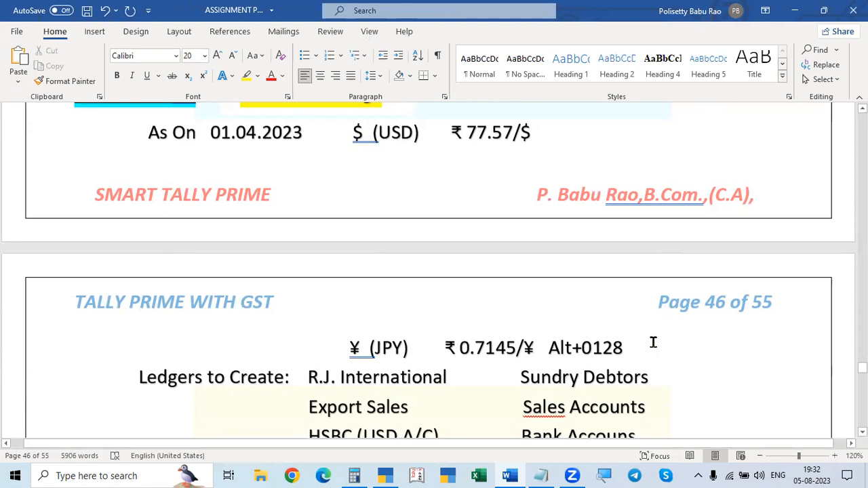
{"action": "type", "text": "ã"}
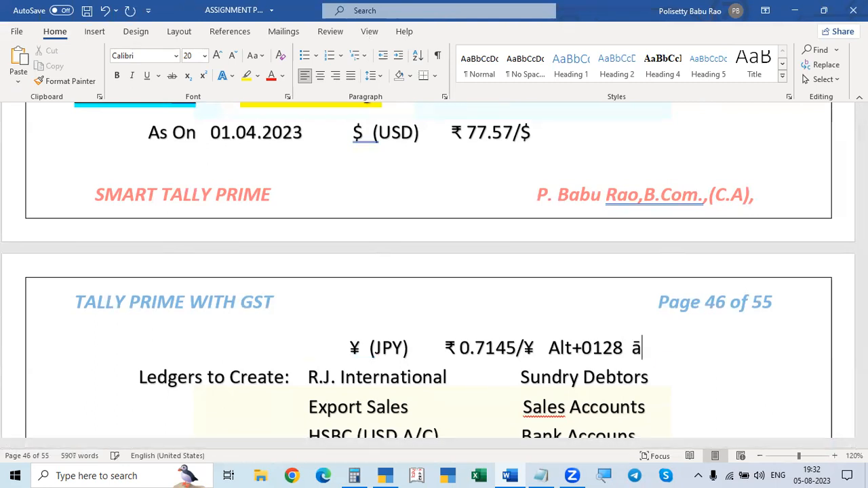
{"action": "key", "text": "BackSpace"}
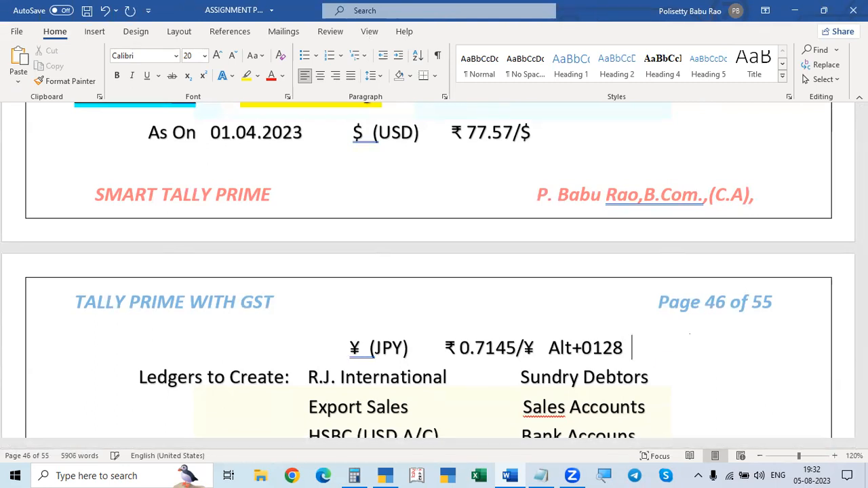
Step: Review Problem 2's currency symbol codes and Problem 3's exchange rate section in the Word assignment document
{"action": "key", "text": "alt+Tab"}
{"action": "key", "text": "alt+Tab"}
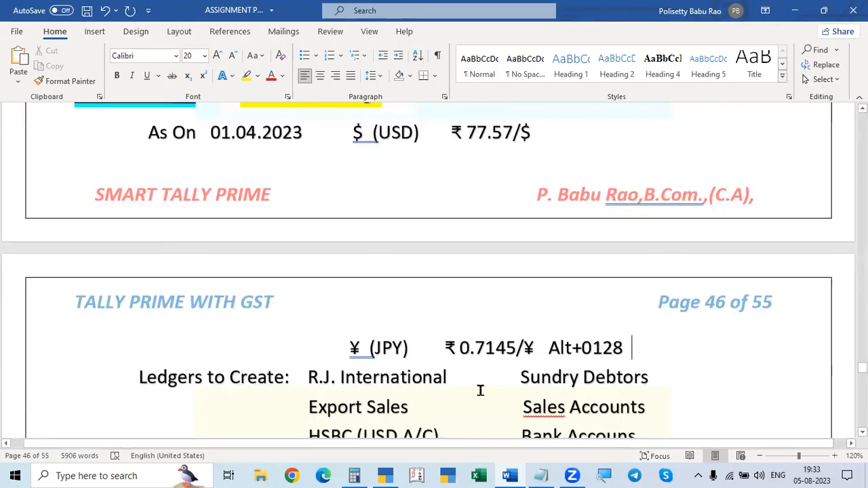
{"action": "left_click", "coordinate": [505, 477]}
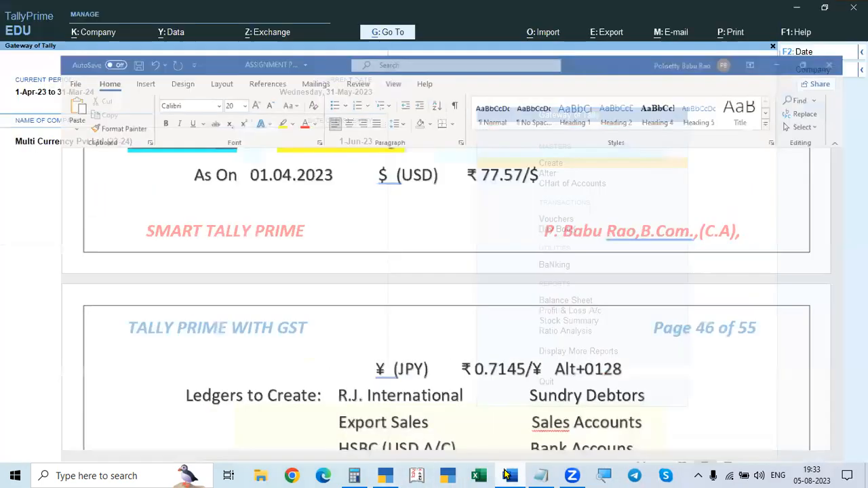
{"action": "key", "text": "alt+Tab"}
{"action": "scroll", "coordinate": [454, 342], "scroll_direction": "up", "scroll_amount": 5}
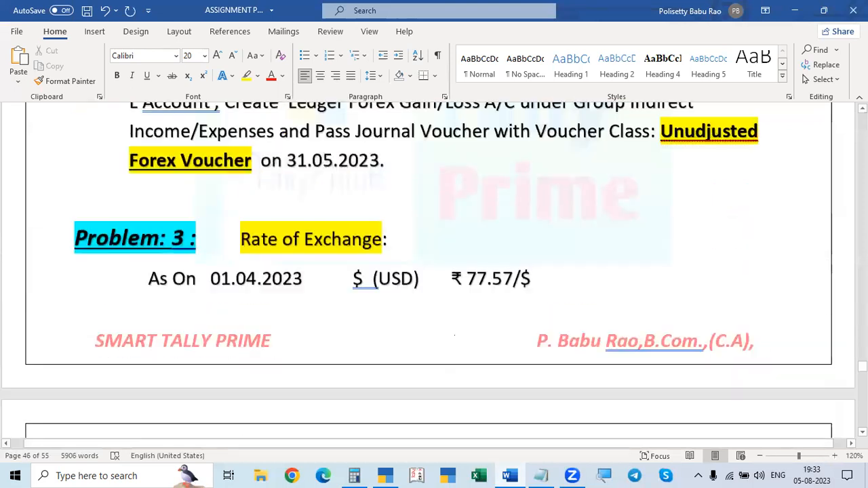
{"action": "scroll", "coordinate": [456, 346], "scroll_direction": "up", "scroll_amount": 15}
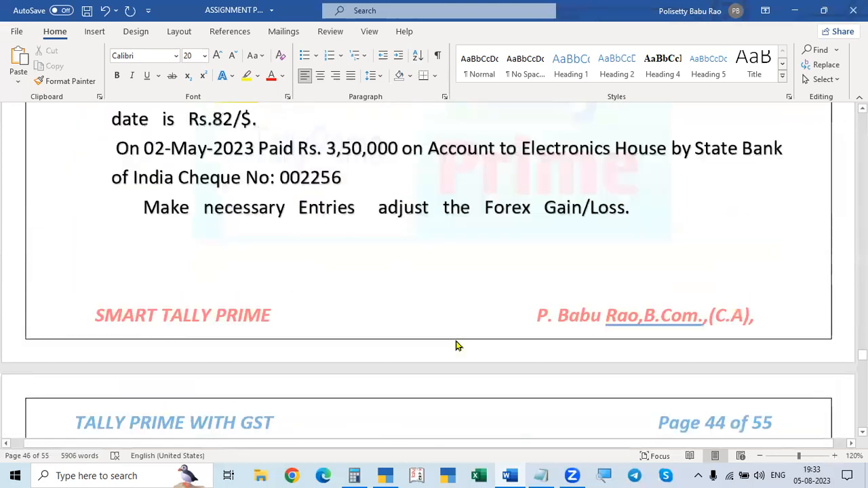
{"action": "scroll", "coordinate": [457, 352], "scroll_direction": "down", "scroll_amount": 2}
{"action": "scroll", "coordinate": [457, 352], "scroll_direction": "down", "scroll_amount": 2}
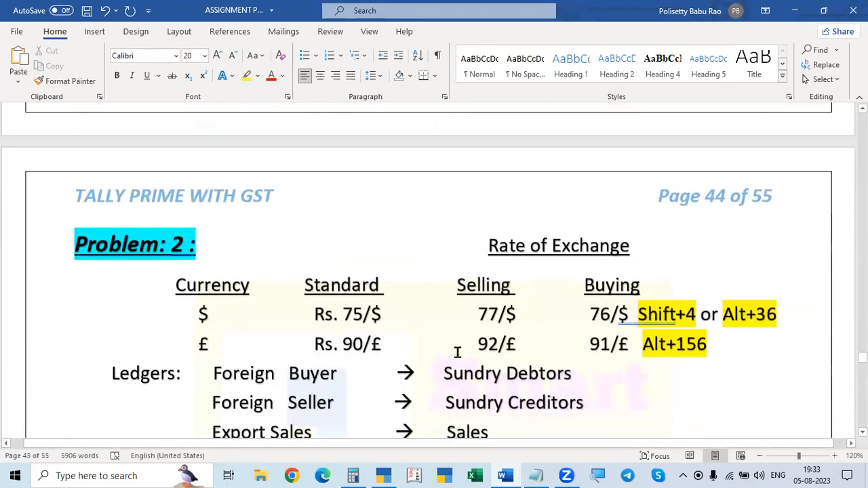
{"action": "scroll", "coordinate": [457, 352], "scroll_direction": "down", "scroll_amount": 15}
{"action": "scroll", "coordinate": [543, 373], "scroll_direction": "down", "scroll_amount": 12}
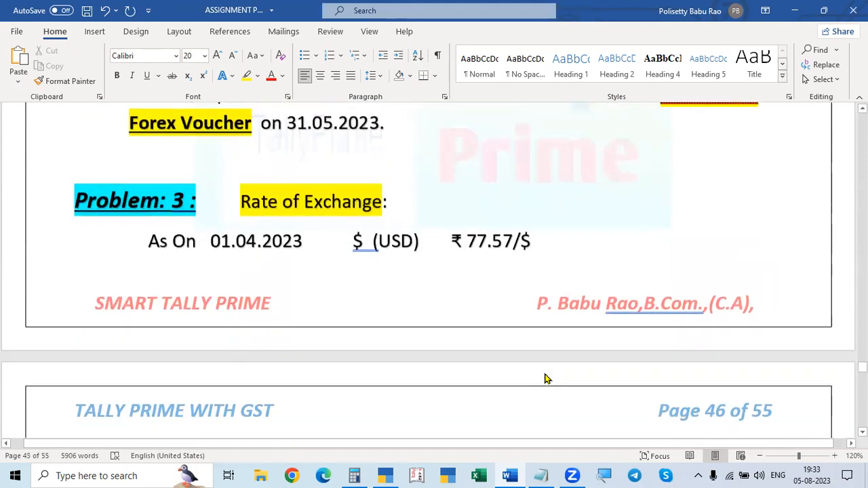
Step: Switch to Chrome and search Google for "JPY currency short key"
{"action": "left_click", "coordinate": [389, 472]}
{"action": "left_click", "coordinate": [388, 471]}
{"action": "left_click", "coordinate": [291, 475]}
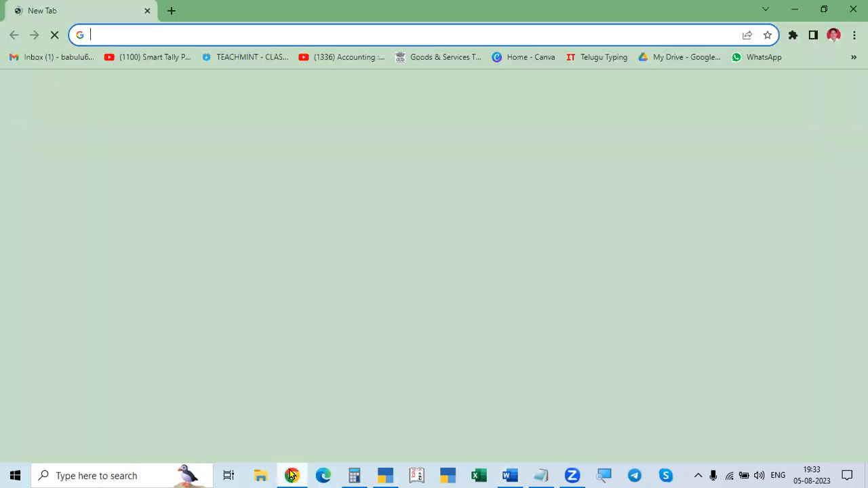
{"action": "left_click", "coordinate": [375, 270]}
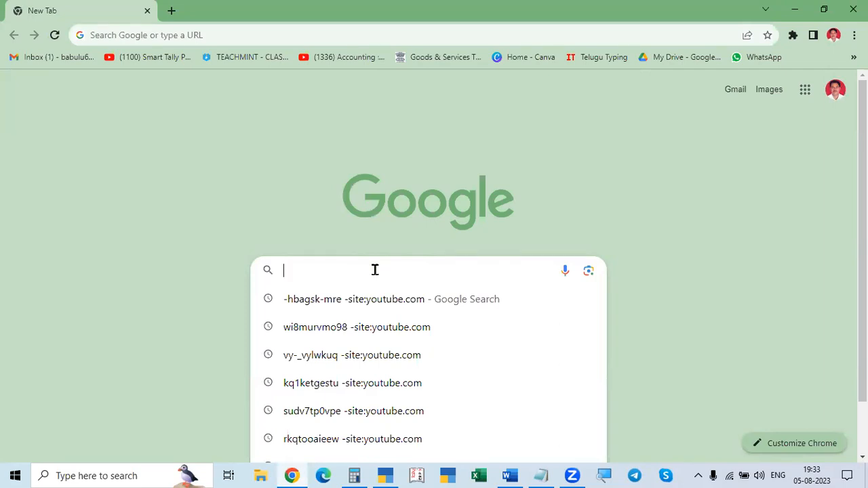
{"action": "type", "text": "JPY currency "}
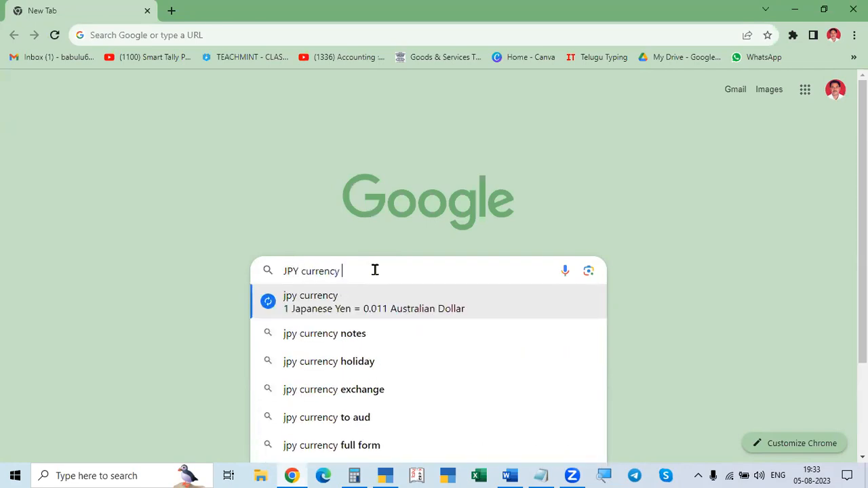
{"action": "type", "text": "short key"}
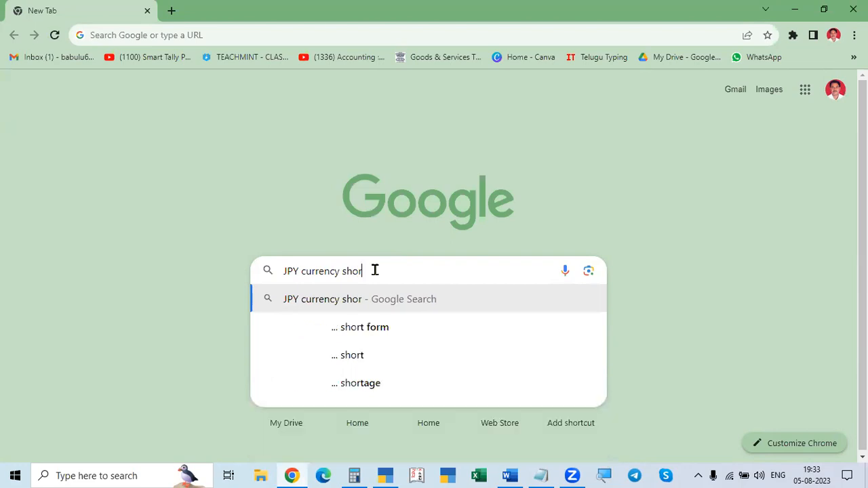
{"action": "key", "text": "Return"}
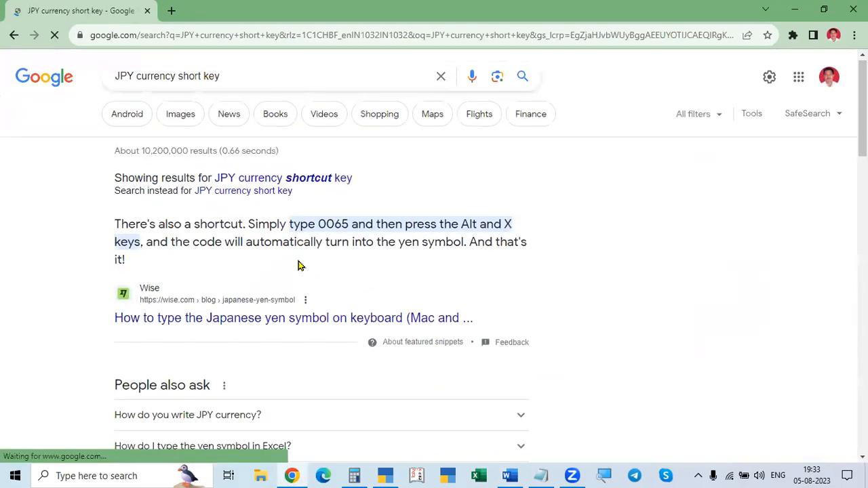
Step: Look through the search results for the yen symbol's code and open the Alt Codes Yen Sign page
{"action": "scroll", "coordinate": [355, 184], "scroll_direction": "down", "scroll_amount": 1}
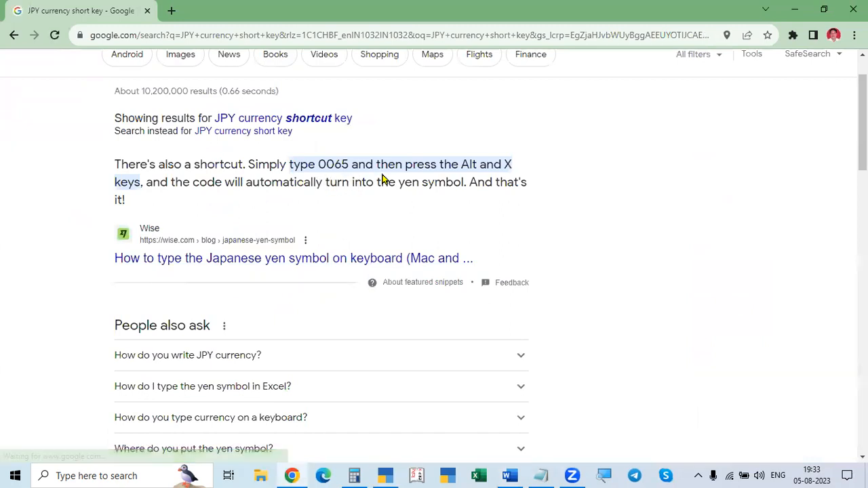
{"action": "scroll", "coordinate": [416, 242], "scroll_direction": "down", "scroll_amount": 1}
{"action": "scroll", "coordinate": [426, 217], "scroll_direction": "up", "scroll_amount": 1}
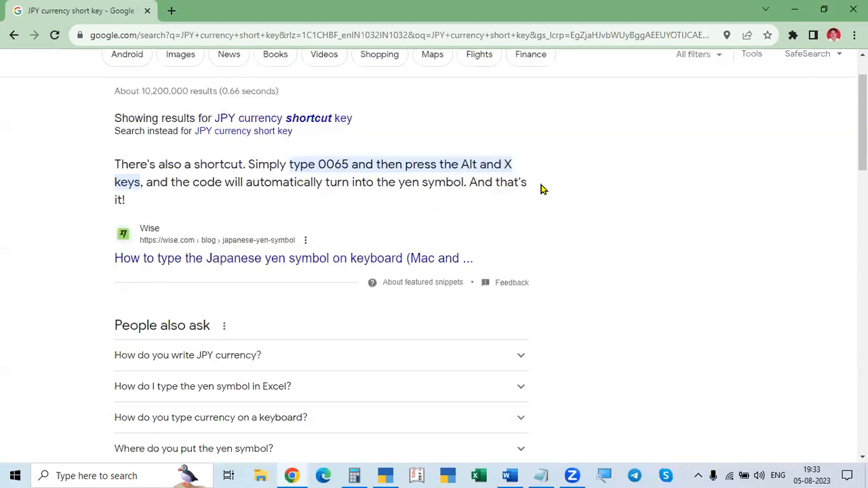
{"action": "key", "text": "alt+Tab"}
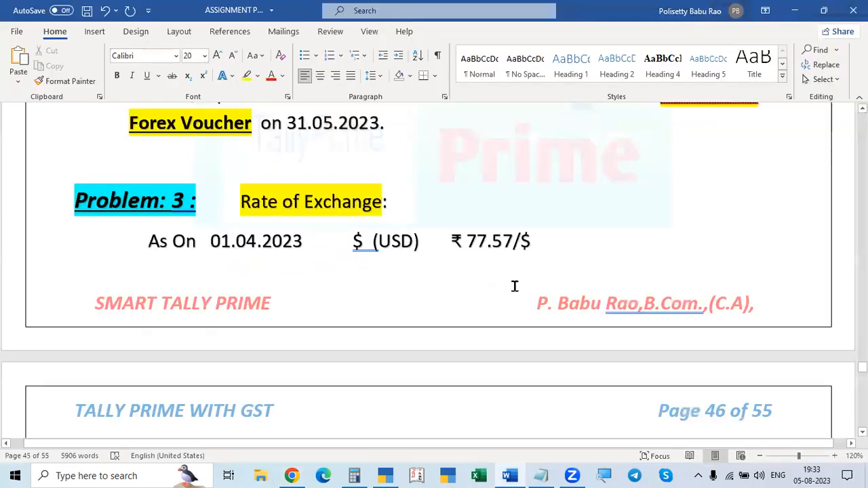
{"action": "key", "text": "alt+Tab"}
{"action": "scroll", "coordinate": [500, 300], "scroll_direction": "down", "scroll_amount": 3}
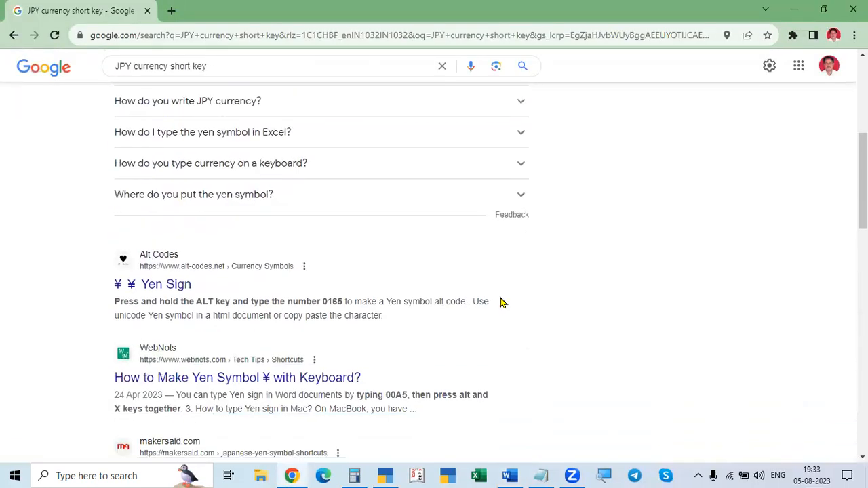
{"action": "scroll", "coordinate": [500, 300], "scroll_direction": "down", "scroll_amount": 1}
{"action": "left_click", "coordinate": [178, 231]}
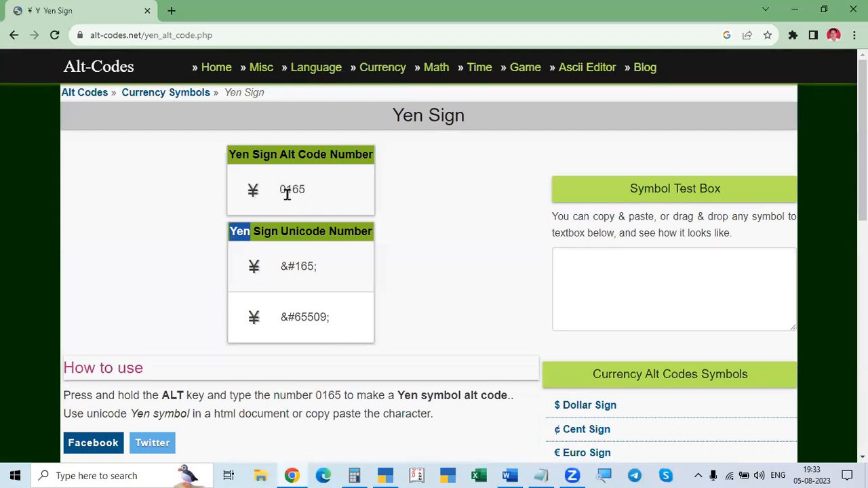
Step: Switch back to the Word assignment document and remove the "Alt+0128" note after Problem 3's JPY exchange rate
{"action": "key", "text": "alt+Tab"}
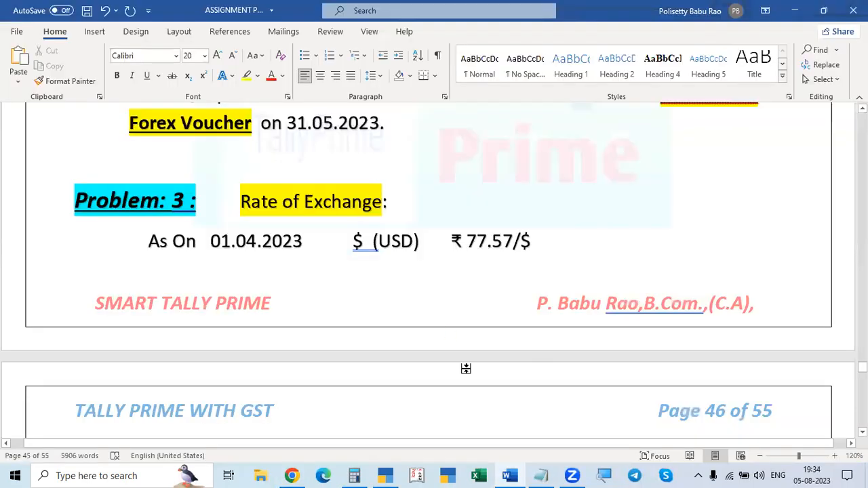
{"action": "scroll", "coordinate": [542, 312], "scroll_direction": "down", "scroll_amount": 1}
{"action": "scroll", "coordinate": [560, 380], "scroll_direction": "down", "scroll_amount": 15}
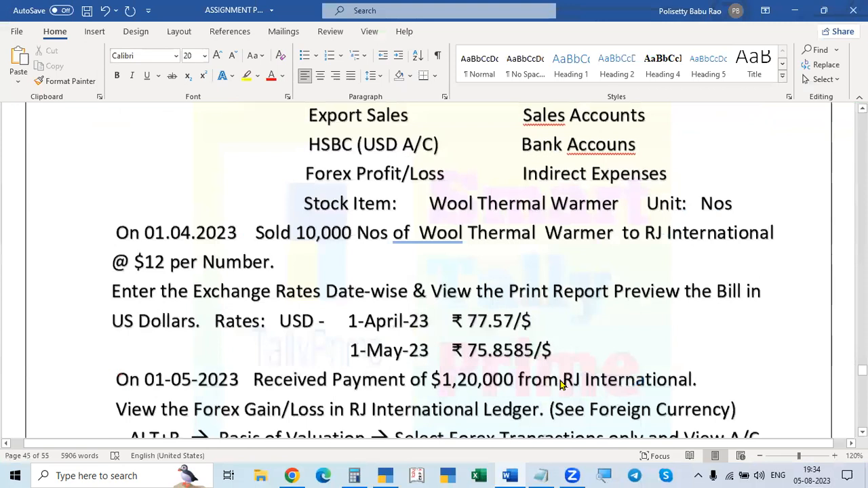
{"action": "scroll", "coordinate": [560, 380], "scroll_direction": "down", "scroll_amount": 10}
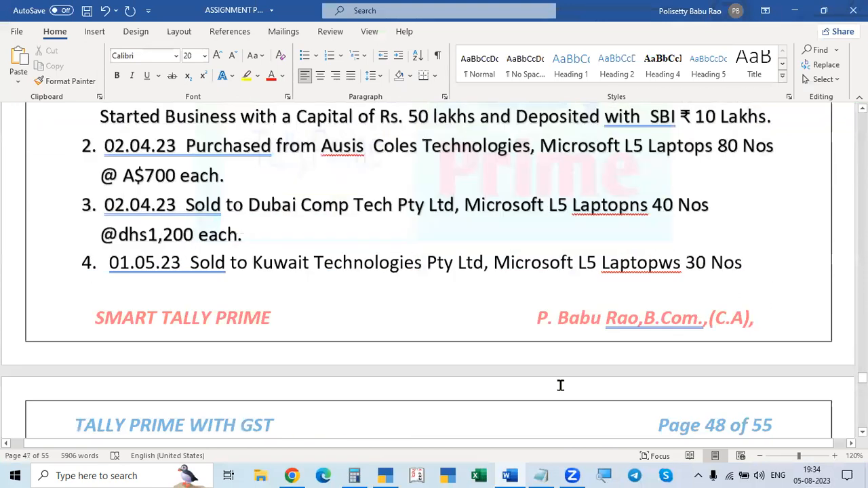
{"action": "scroll", "coordinate": [560, 382], "scroll_direction": "up", "scroll_amount": 12}
{"action": "scroll", "coordinate": [561, 385], "scroll_direction": "up", "scroll_amount": 12}
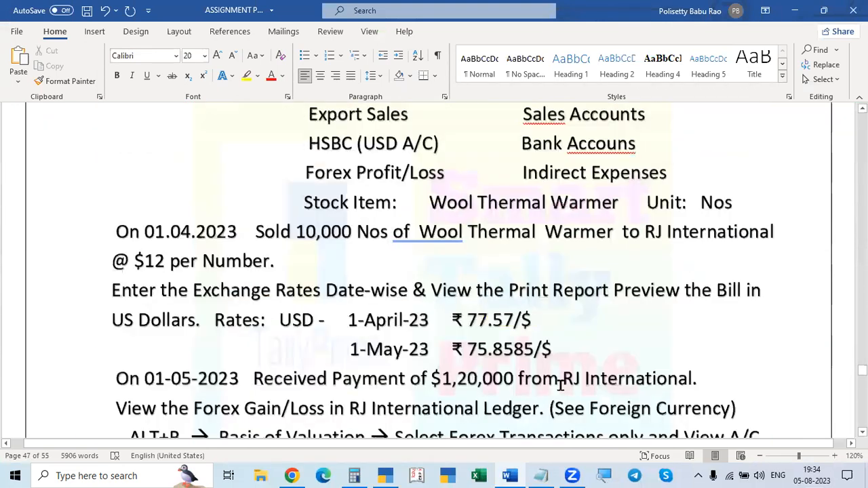
{"action": "scroll", "coordinate": [566, 383], "scroll_direction": "up", "scroll_amount": 5}
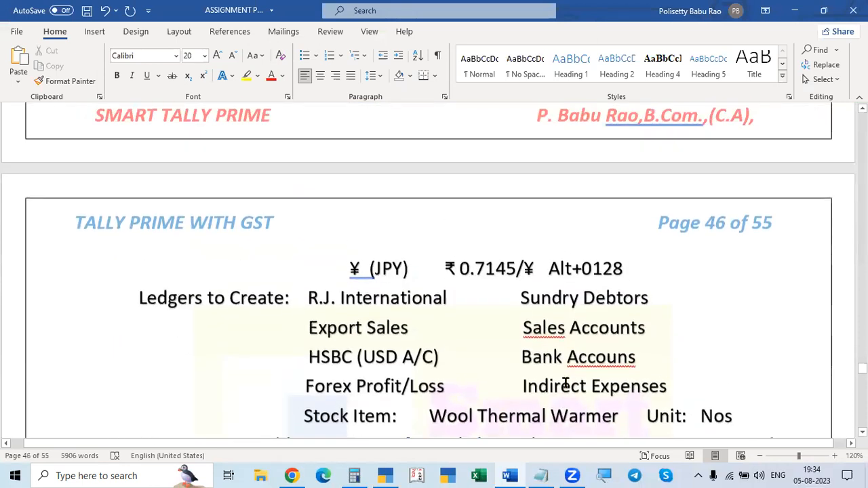
{"action": "left_click_drag", "start_coordinate": [594, 276], "coordinate": [653, 279]}
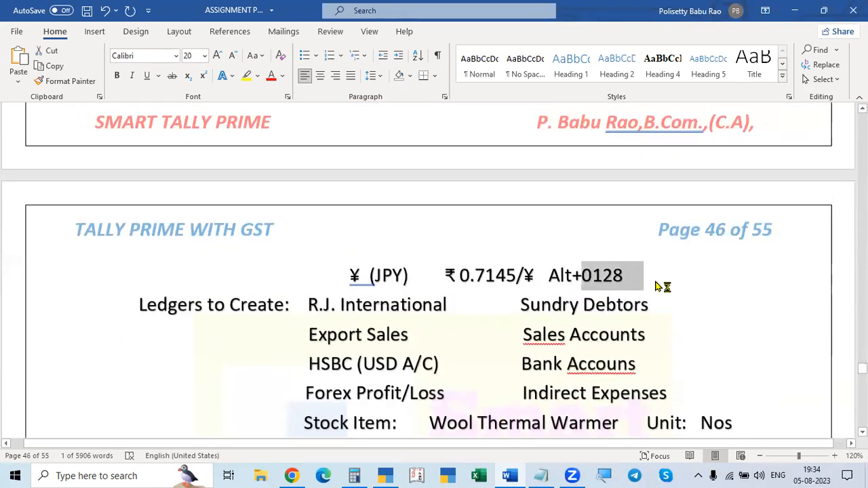
{"action": "type", "text": "¥"}
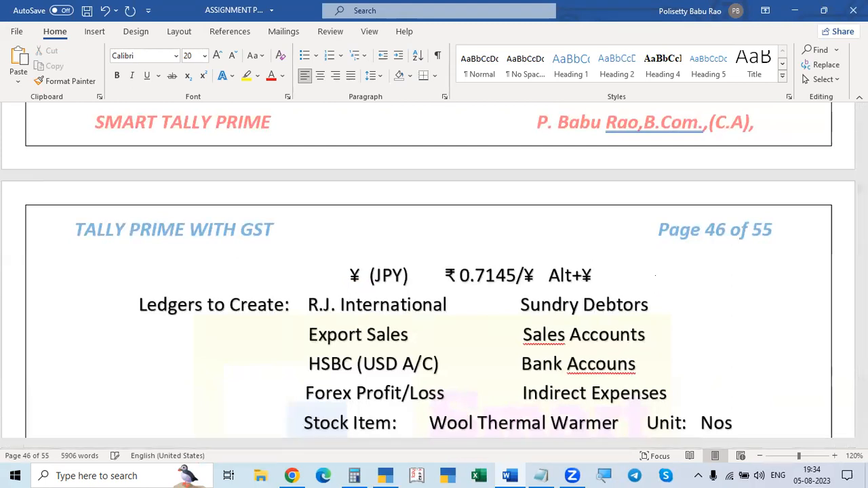
{"action": "key", "text": "BackSpace"}
{"action": "key", "text": "BackSpace"}
{"action": "key", "text": "BackSpace"}
{"action": "key", "text": "BackSpace"}
{"action": "key", "text": "BackSpace"}
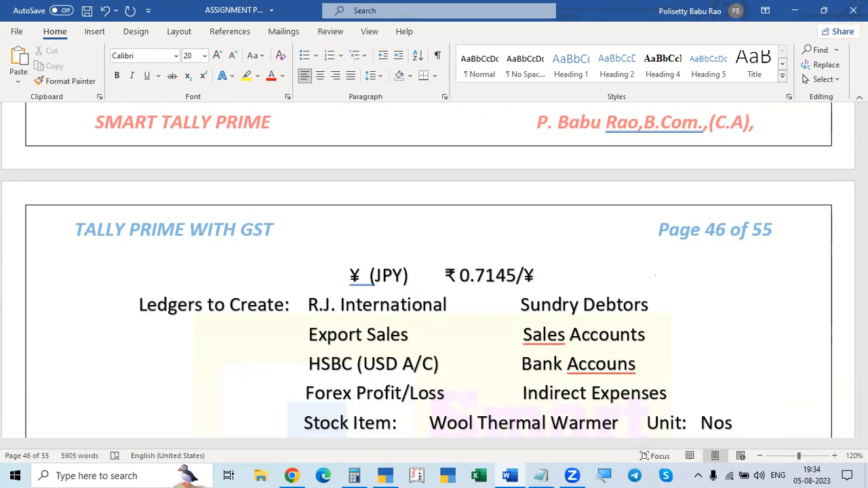
Step: Insert a ¥ symbol after Problem 3's JPY exchange rate, erasing the mistaken Ñ, and select it together with the preceding "/¥"
{"action": "type", "text": "Ñ"}
{"action": "left_click_drag", "start_coordinate": [518, 277], "coordinate": [599, 267]}
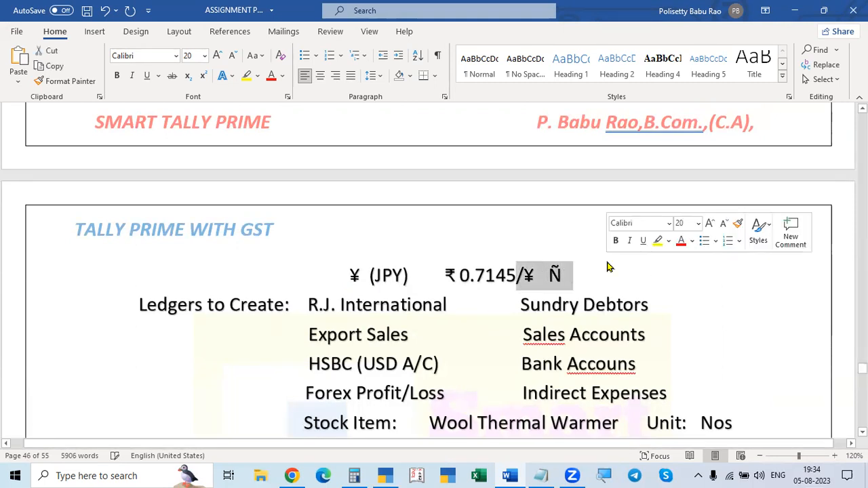
{"action": "key", "text": "Right"}
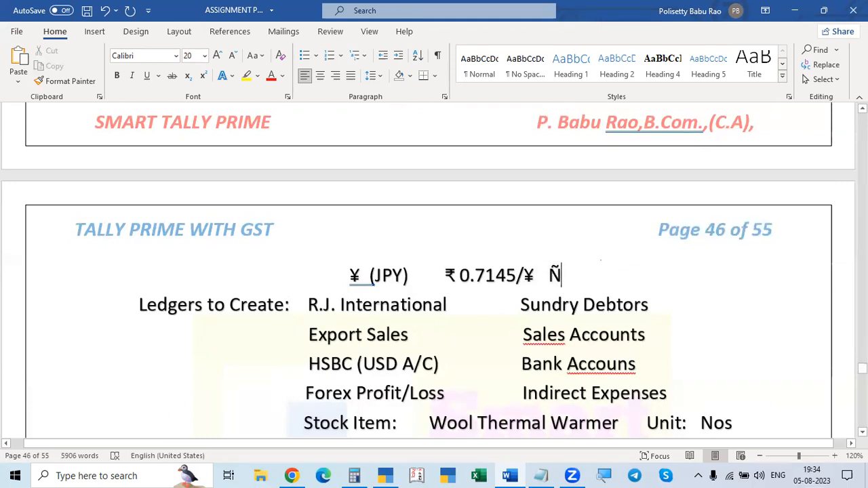
{"action": "key", "text": "BackSpace"}
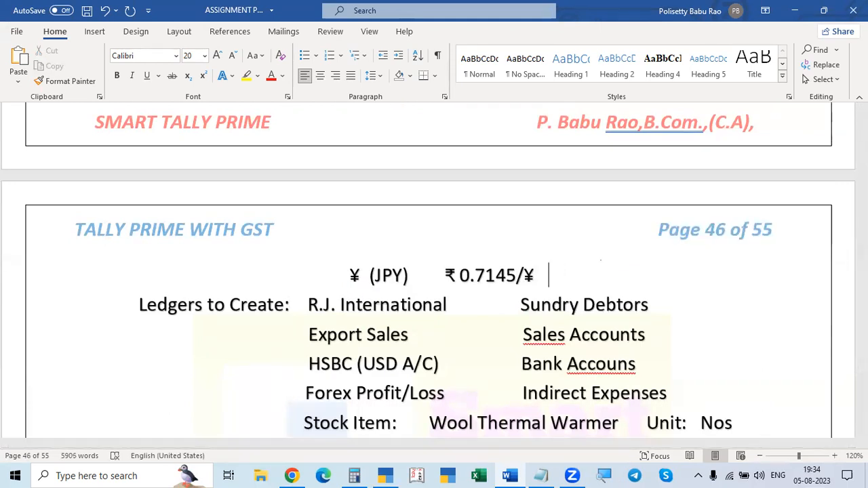
{"action": "type", "text": "¥"}
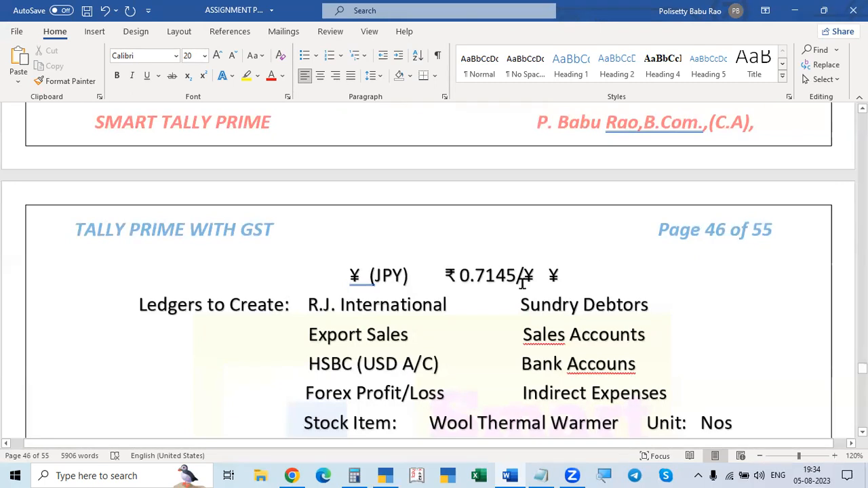
{"action": "left_click_drag", "start_coordinate": [517, 277], "coordinate": [591, 273]}
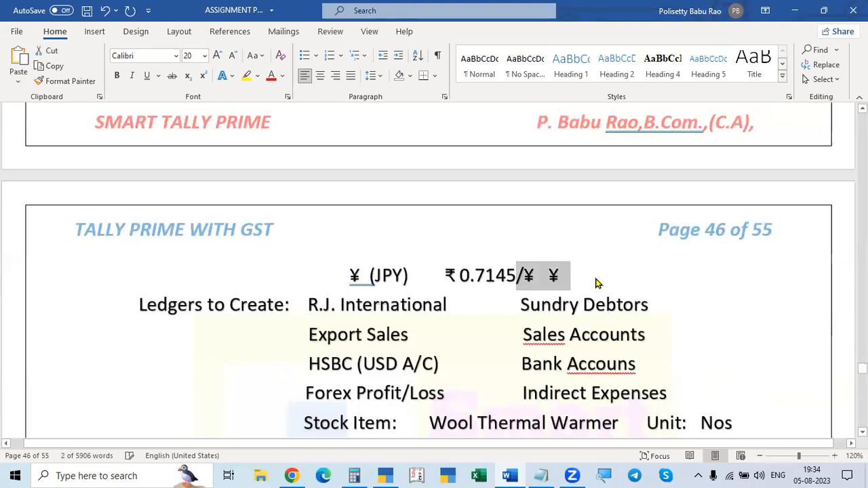
Step: Remove the "/¥" and the extra ¥ symbol after Problem 3's JPY exchange rate of ₹ 0.7145, and save the document
{"action": "left_click", "coordinate": [588, 279]}
{"action": "key", "text": "BackSpace"}
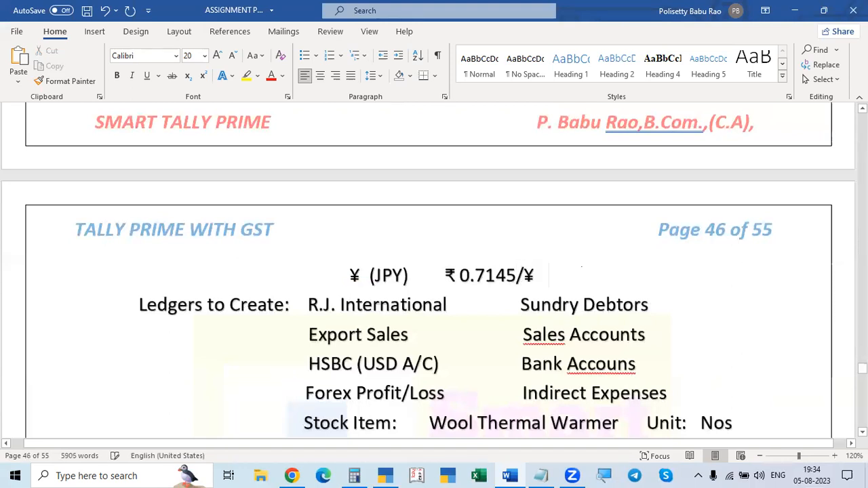
{"action": "key", "text": "BackSpace"}
{"action": "key", "text": "BackSpace"}
{"action": "key", "text": "BackSpace"}
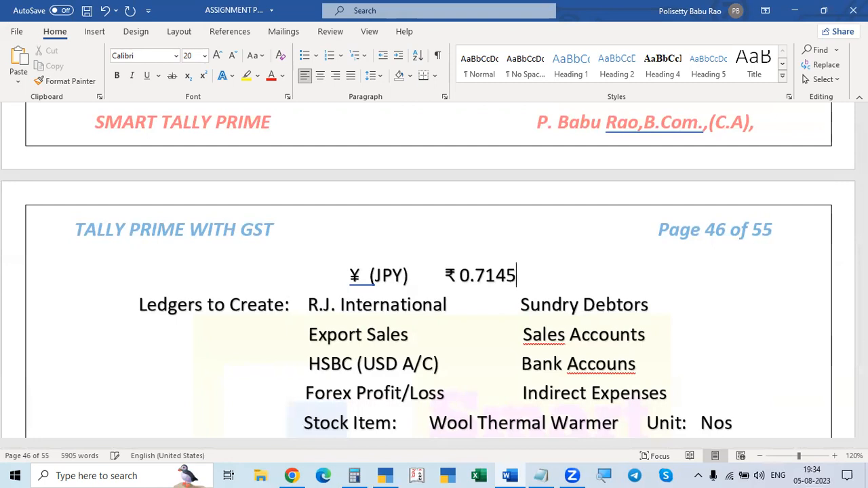
{"action": "key", "text": "ctrl+s"}
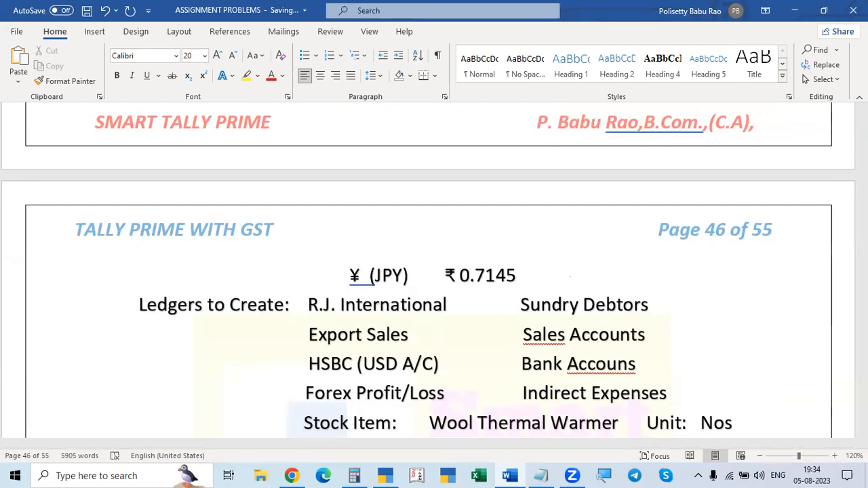
Step: Review the rest of Problem 3 and Problem 4's foreign-currency transactions, and return to Problem 3's exchange rates
{"action": "scroll", "coordinate": [565, 306], "scroll_direction": "down", "scroll_amount": 5}
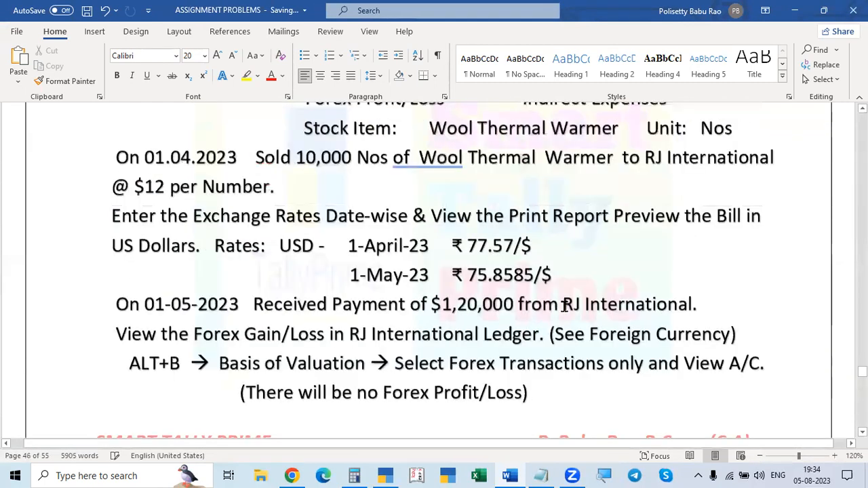
{"action": "scroll", "coordinate": [564, 305], "scroll_direction": "up", "scroll_amount": 10}
{"action": "scroll", "coordinate": [586, 312], "scroll_direction": "down", "scroll_amount": 5}
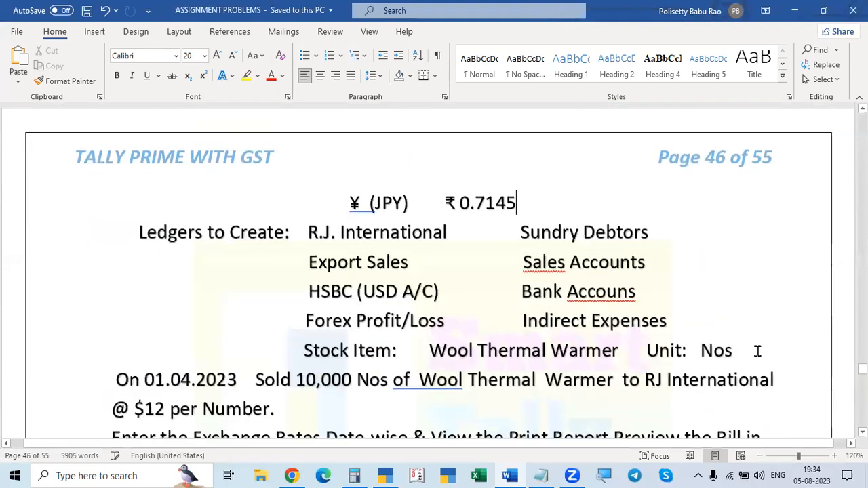
{"action": "scroll", "coordinate": [758, 351], "scroll_direction": "down", "scroll_amount": 2}
{"action": "scroll", "coordinate": [758, 351], "scroll_direction": "down", "scroll_amount": 5}
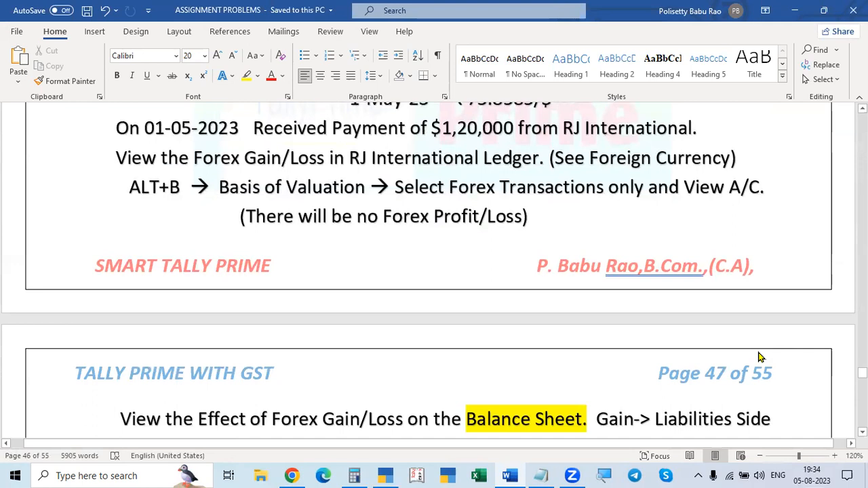
{"action": "scroll", "coordinate": [760, 358], "scroll_direction": "down", "scroll_amount": 3}
{"action": "scroll", "coordinate": [757, 351], "scroll_direction": "up", "scroll_amount": 1}
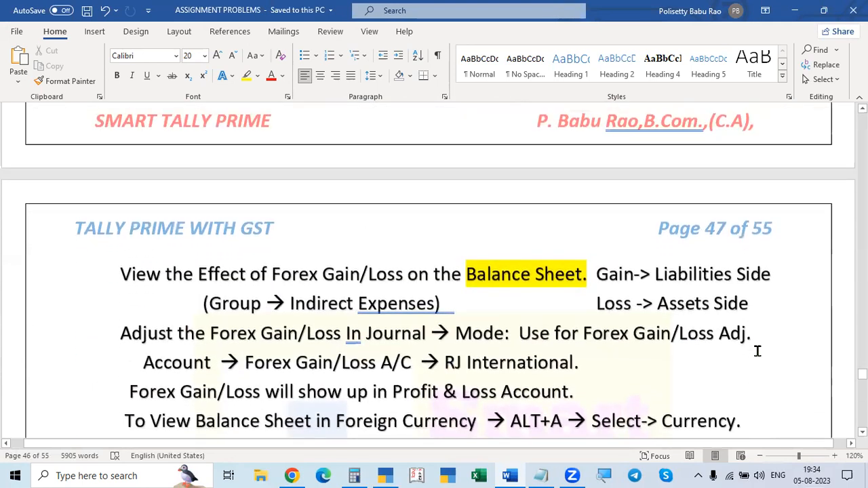
{"action": "scroll", "coordinate": [758, 351], "scroll_direction": "down", "scroll_amount": 5}
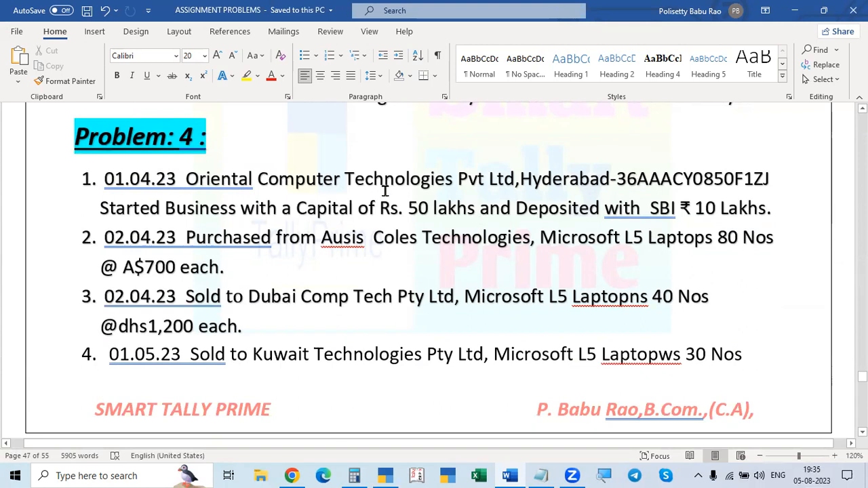
{"action": "scroll", "coordinate": [384, 191], "scroll_direction": "down", "scroll_amount": 1}
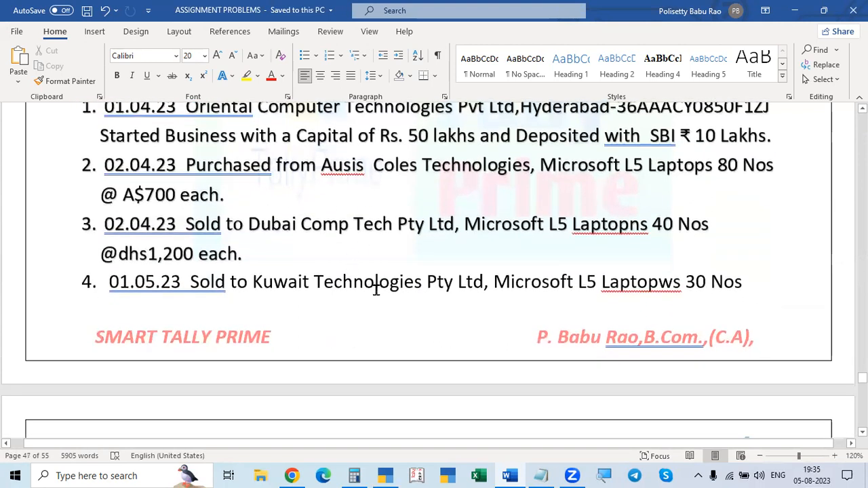
{"action": "scroll", "coordinate": [399, 319], "scroll_direction": "down", "scroll_amount": 4}
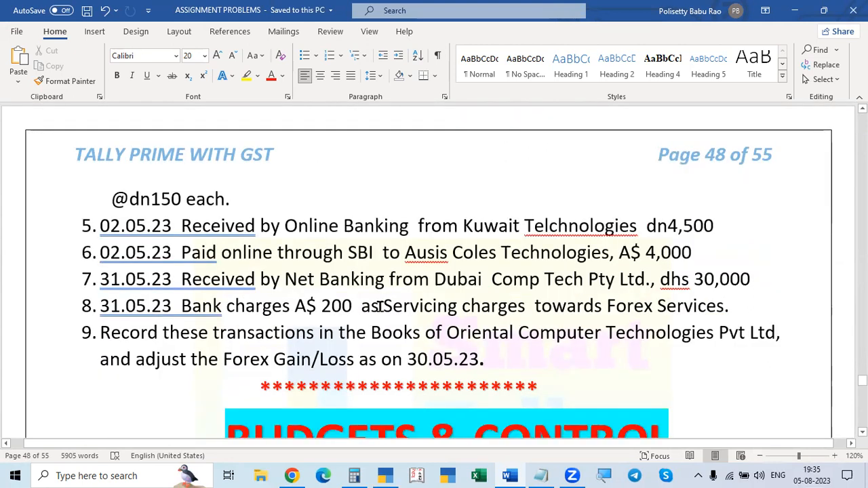
{"action": "scroll", "coordinate": [380, 306], "scroll_direction": "down", "scroll_amount": 1}
{"action": "scroll", "coordinate": [380, 306], "scroll_direction": "up", "scroll_amount": 1}
{"action": "scroll", "coordinate": [319, 306], "scroll_direction": "down", "scroll_amount": 3}
{"action": "scroll", "coordinate": [327, 317], "scroll_direction": "up", "scroll_amount": 3}
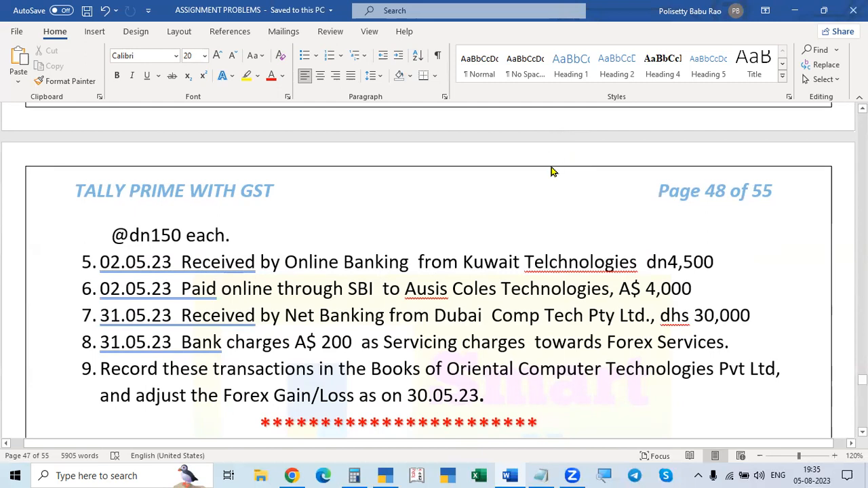
{"action": "scroll", "coordinate": [553, 168], "scroll_direction": "up", "scroll_amount": 10}
{"action": "scroll", "coordinate": [551, 168], "scroll_direction": "up", "scroll_amount": 10}
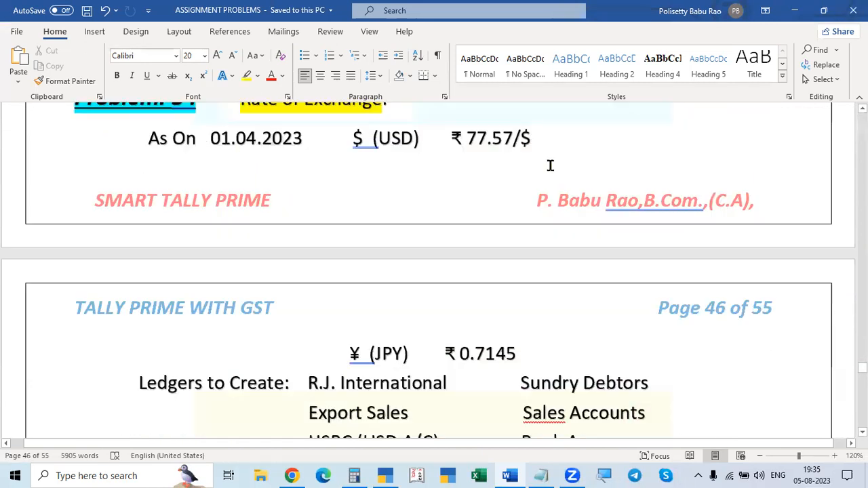